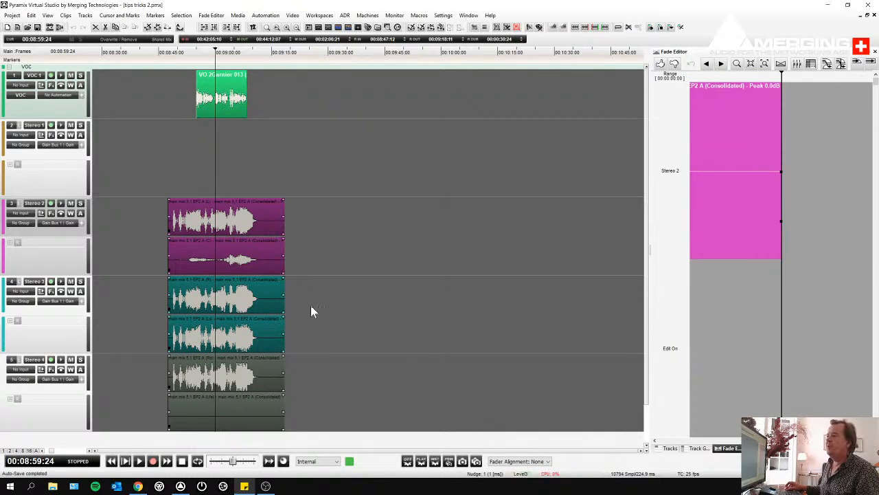
# - Select the VO clip on the VOC 1 track and the grouped 5,1 mix clips in turn to compare how they select
pyautogui.click(272, 156)
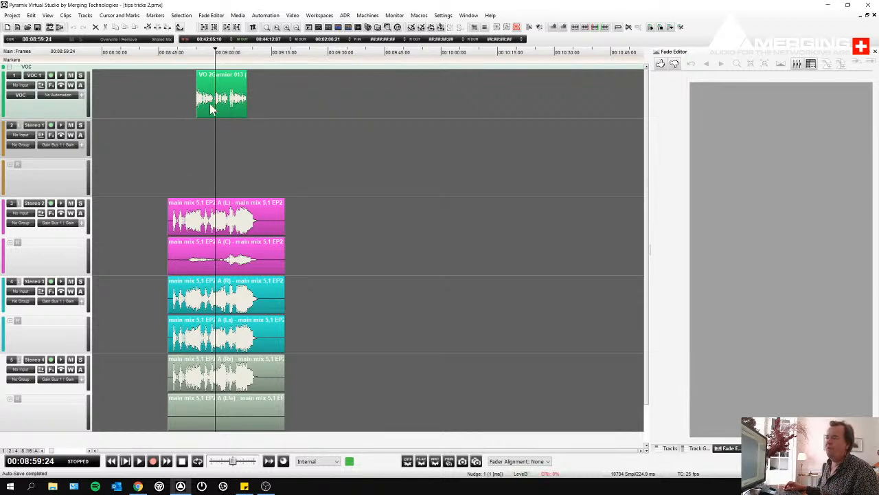
pyautogui.hscroll(-2, 227, 110)
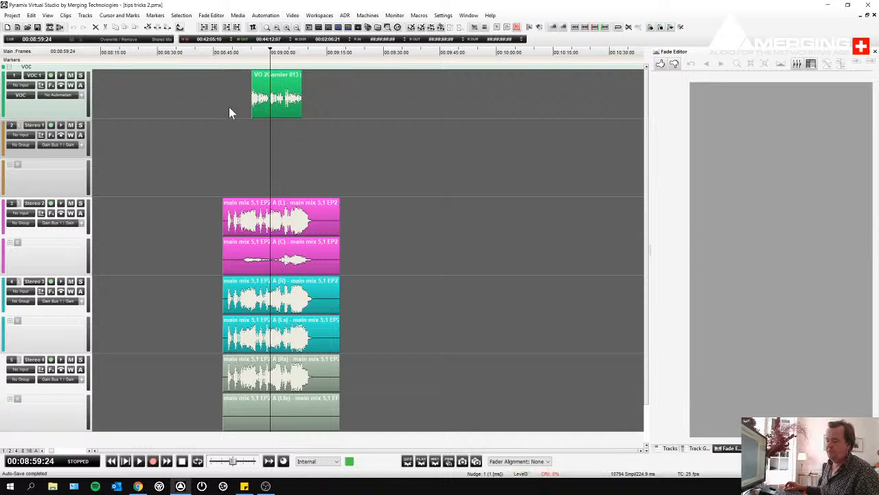
pyautogui.scroll(2, 230, 111)
pyautogui.click(335, 107)
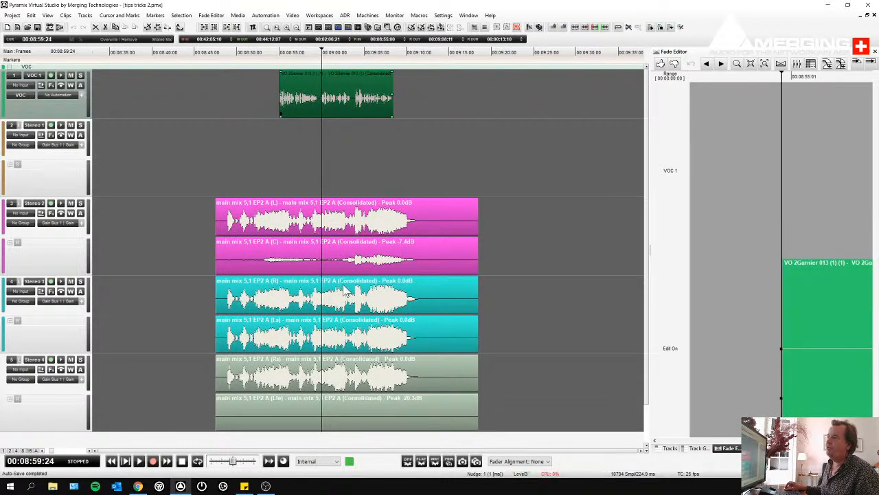
pyautogui.click(353, 249)
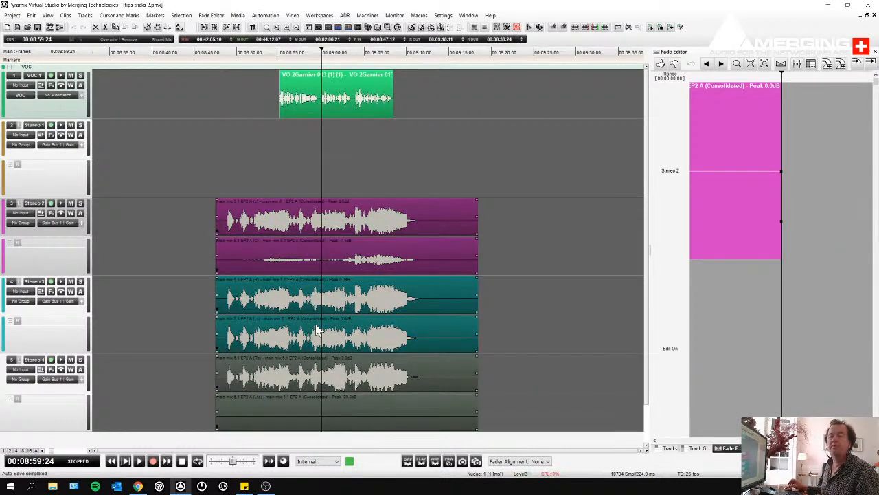
pyautogui.click(318, 114)
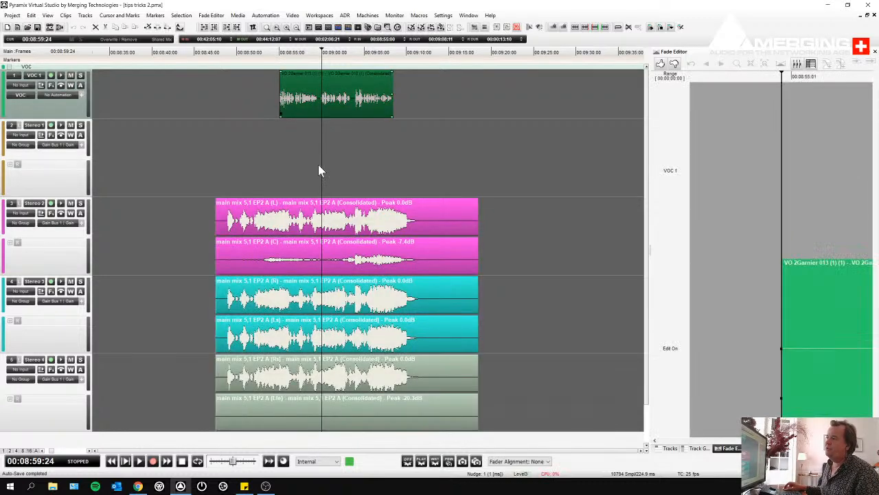
# - Shift the grouped 5,1 mix clips earlier to 00:08:45:24, and back later to start at 00:08:50:19
pyautogui.click(362, 226)
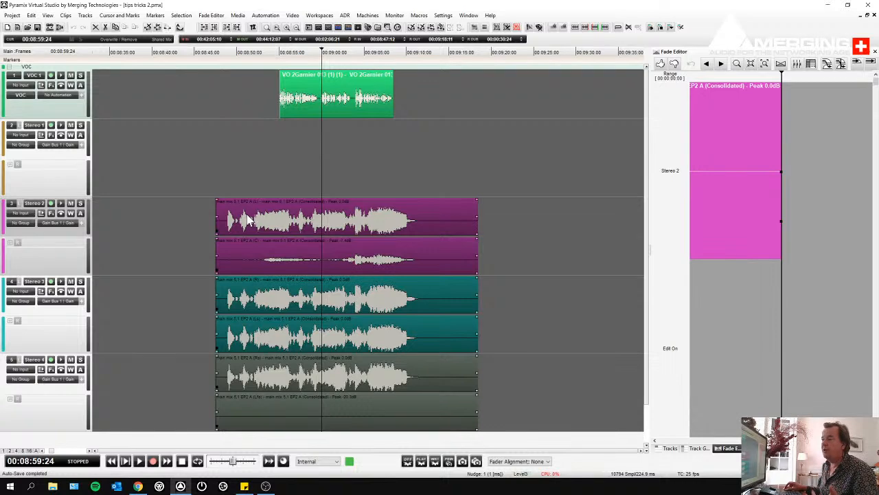
pyautogui.moveTo(250, 218); pyautogui.dragTo(236, 230)
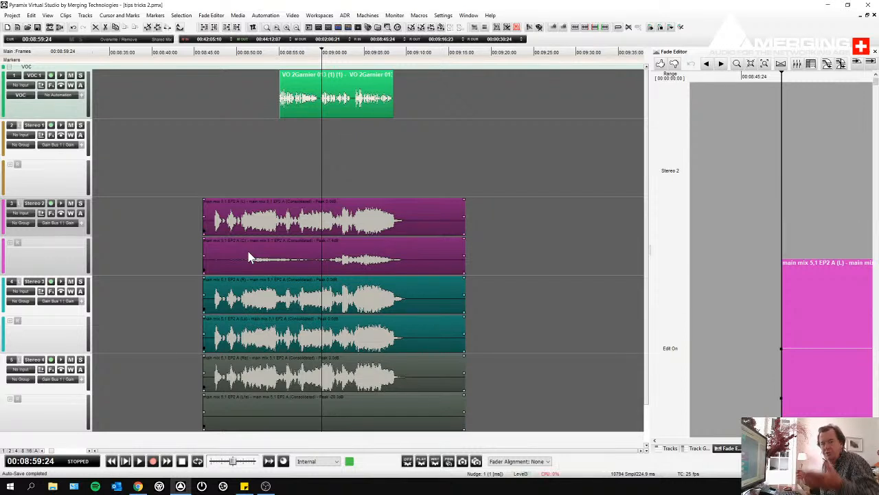
pyautogui.moveTo(253, 225); pyautogui.dragTo(300, 227)
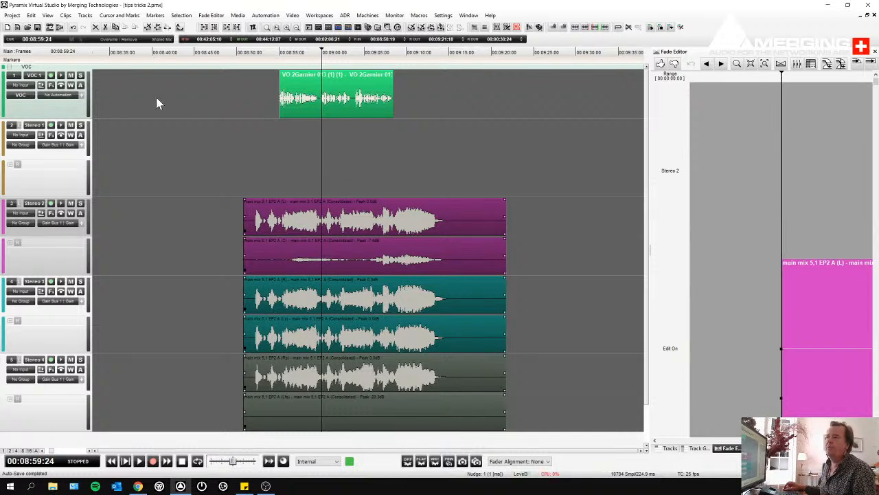
# - Compare which clip grouping commands are available for the VO clip and for the grouped 5,1 mix clips
pyautogui.click(66, 17)
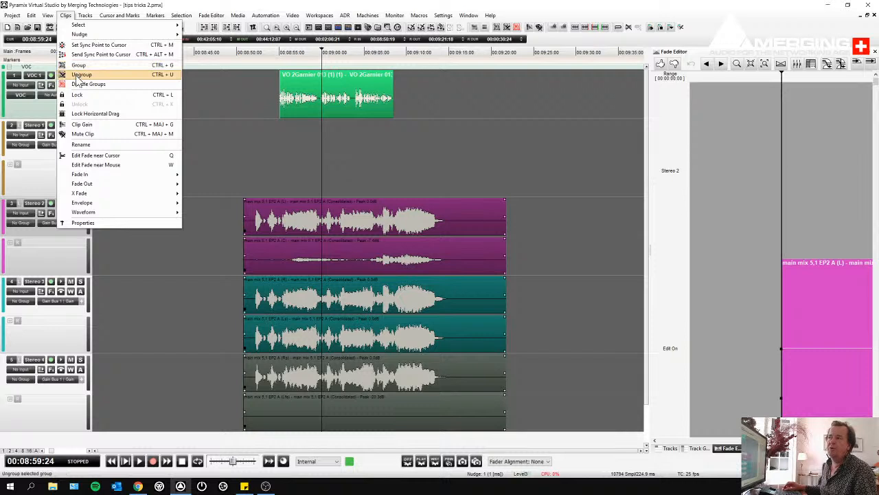
pyautogui.click(360, 171)
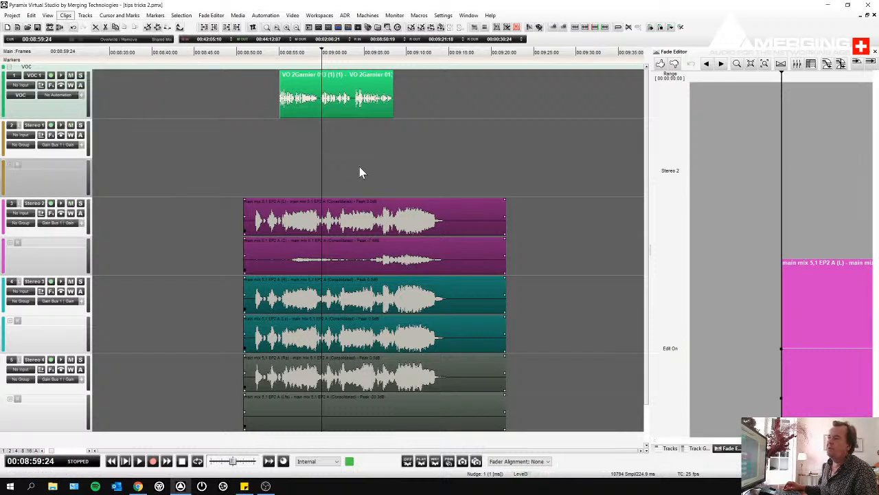
pyautogui.click(359, 170)
pyautogui.click(296, 104)
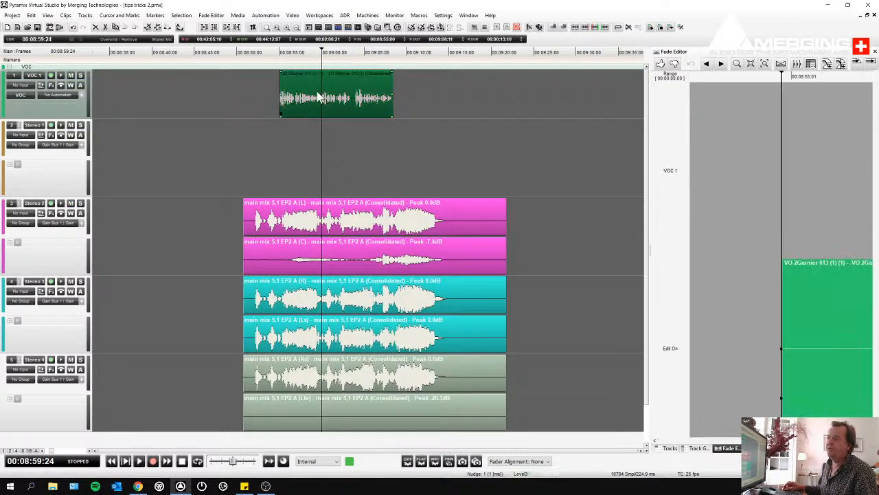
pyautogui.click(66, 15)
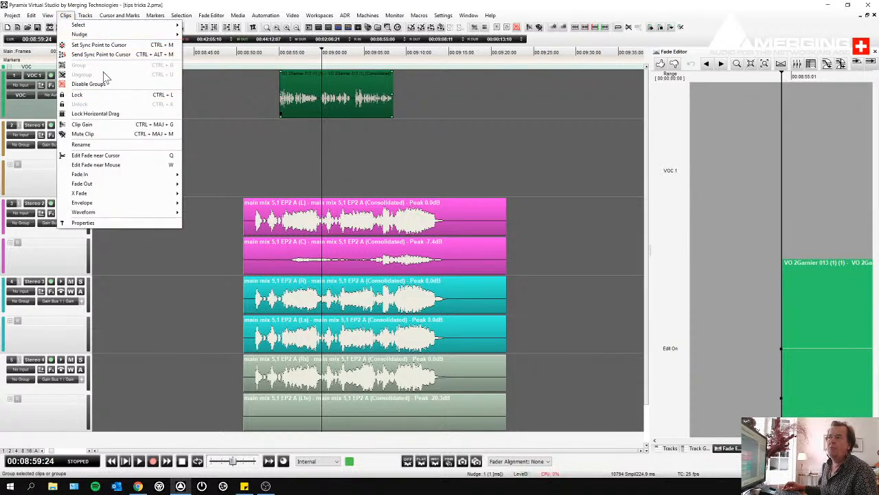
pyautogui.click(102, 84)
pyautogui.click(288, 221)
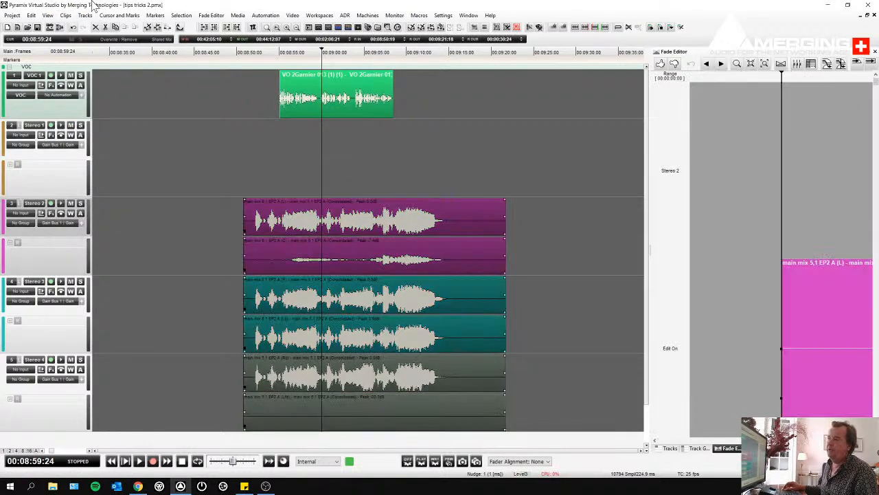
pyautogui.click(66, 15)
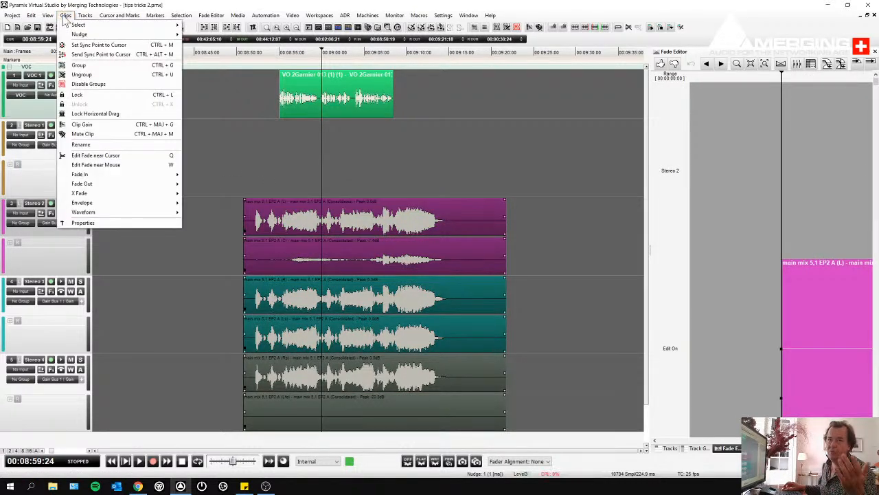
pyautogui.click(83, 75)
# - Move only the group's C clip earlier to start at 00:08:40:07, and undo the move
pyautogui.click(334, 262)
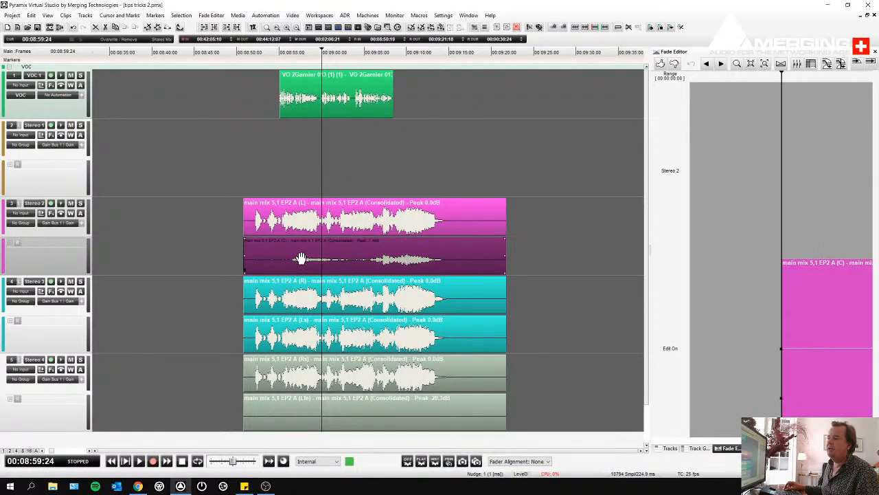
pyautogui.moveTo(335, 262); pyautogui.dragTo(251, 259)
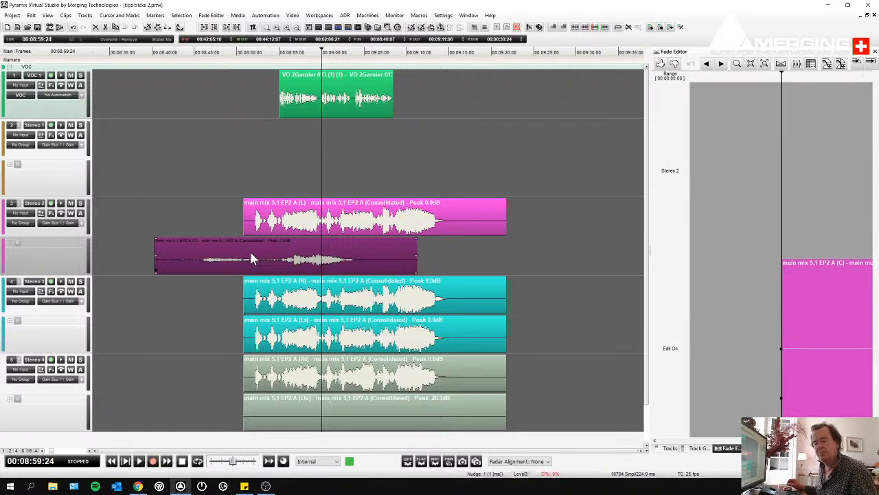
pyautogui.hotkey('ctrl', 'z')
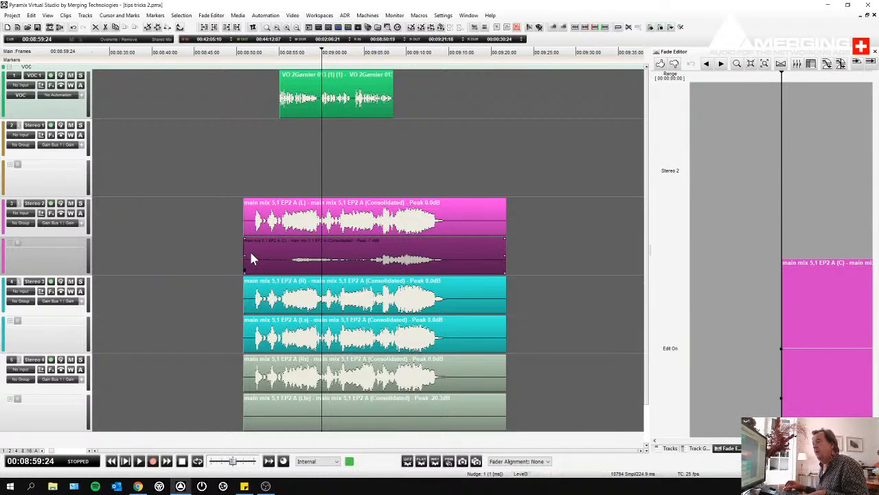
# - Select the L clip on its own and the entire 5,1 group to compare both selections, and clear the selection
pyautogui.click(266, 225)
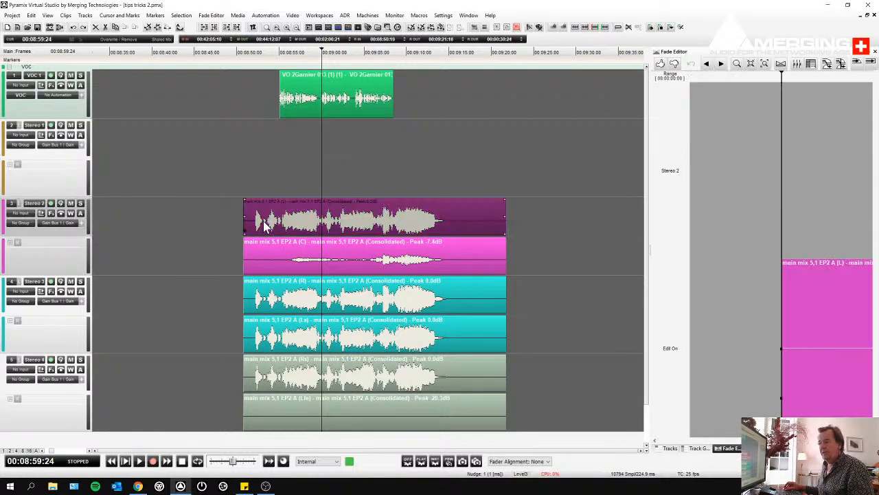
pyautogui.doubleClick(265, 224)
pyautogui.click(238, 177)
pyautogui.doubleClick(255, 218)
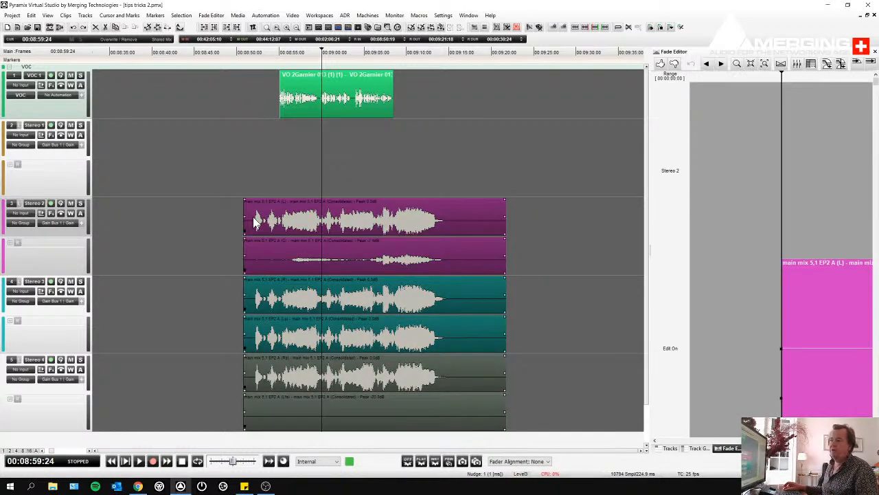
pyautogui.click(359, 252)
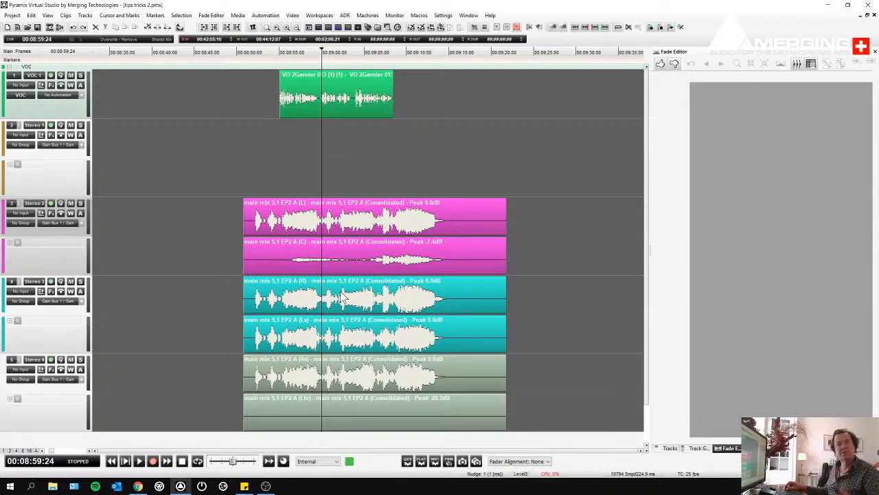
# - Select only the C clip within the 5,1 group, raise its gain, and deselect it
pyautogui.click(335, 251)
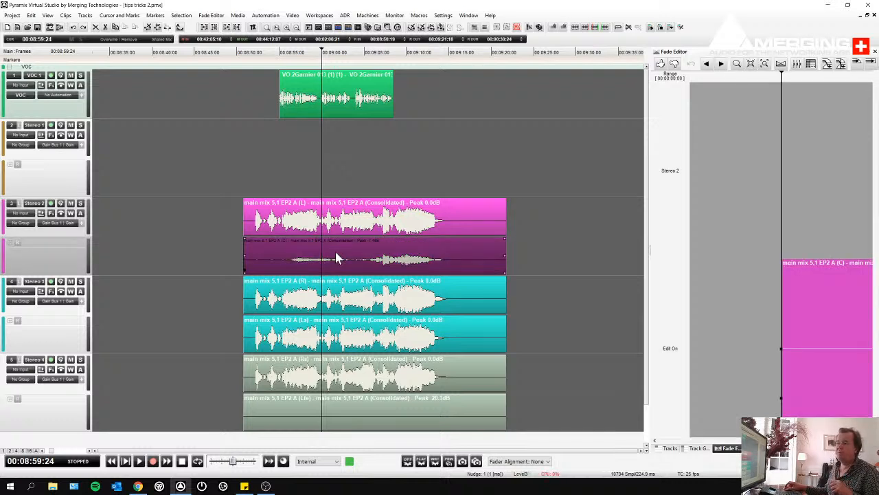
pyautogui.doubleClick(335, 251)
pyautogui.moveTo(350, 302)
pyautogui.mouseDown()
pyautogui.moveTo(349, 320)
pyautogui.moveTo(352, 295)
pyautogui.mouseUp()
pyautogui.press('Return')
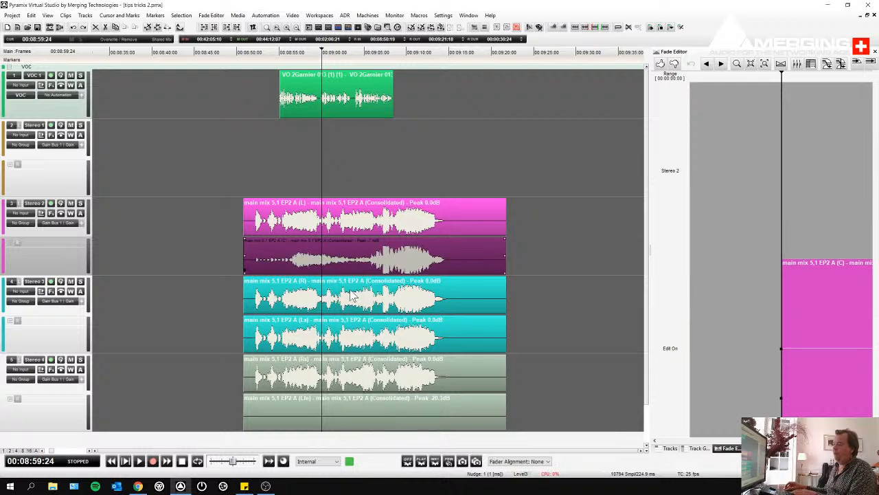
pyautogui.click(357, 173)
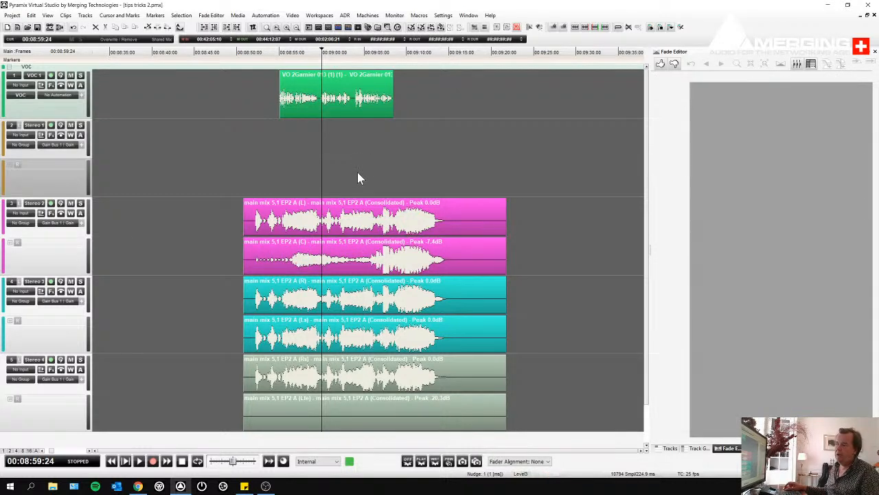
# - Move the whole 5,1 clip group earlier to start at 00:08:42:06 and deselect it
pyautogui.click(356, 210)
pyautogui.moveTo(338, 223); pyautogui.dragTo(266, 224)
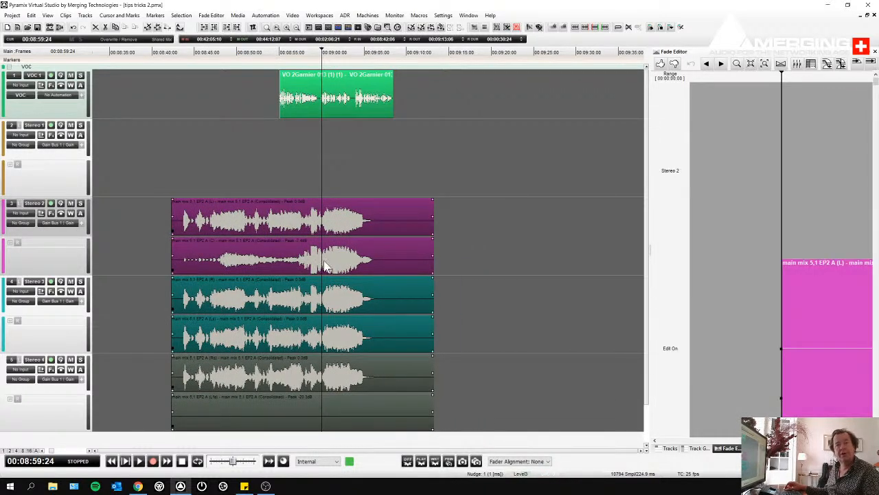
pyautogui.click(464, 256)
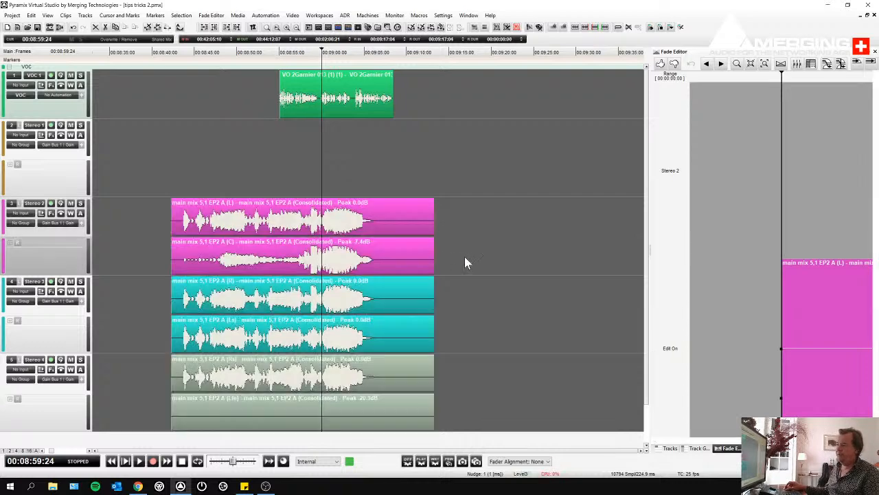
# - Trim only the end of the group's C clip back to just past its audible waveform
pyautogui.click(430, 255)
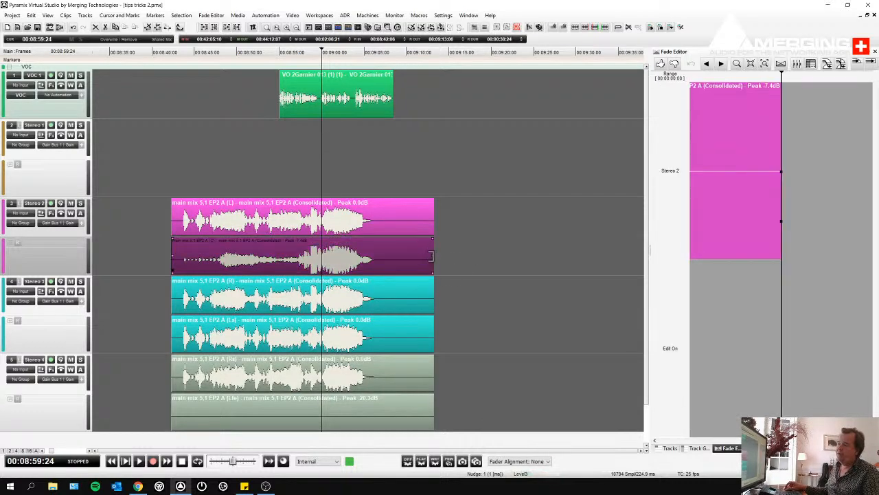
pyautogui.moveTo(433, 260); pyautogui.dragTo(380, 248)
pyautogui.click(441, 260)
# - Move the 5,1 group, including the trimmed C clip, later to start at 00:08:49:11
pyautogui.click(402, 221)
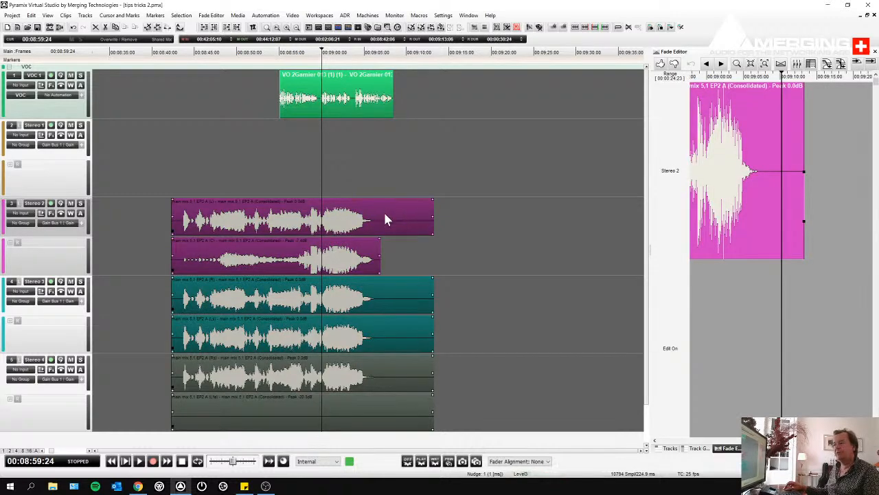
pyautogui.moveTo(384, 217); pyautogui.dragTo(445, 215)
pyautogui.click(455, 263)
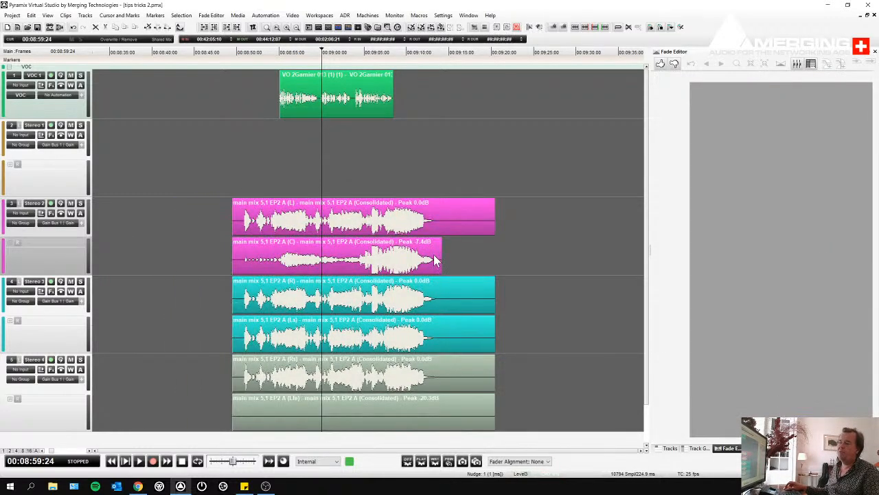
# - Shift the C clip alone earlier, and move the other grouped 5,1 clips later to start at 00:08:56:00
pyautogui.click(439, 259)
pyautogui.moveTo(440, 260); pyautogui.dragTo(386, 258)
pyautogui.click(313, 152)
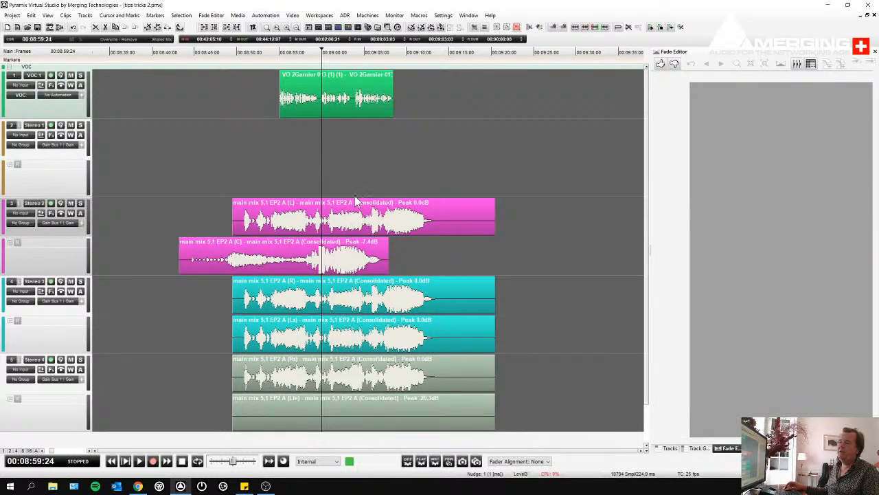
pyautogui.click(356, 201)
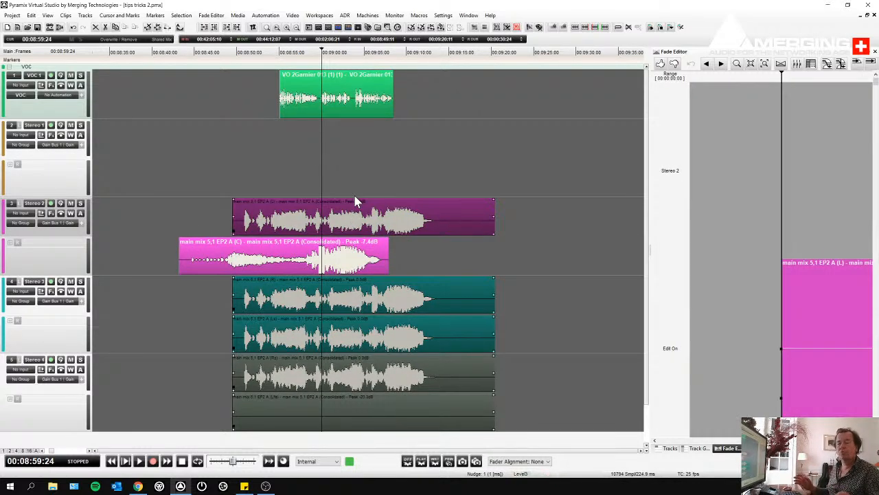
pyautogui.moveTo(367, 220); pyautogui.dragTo(435, 222)
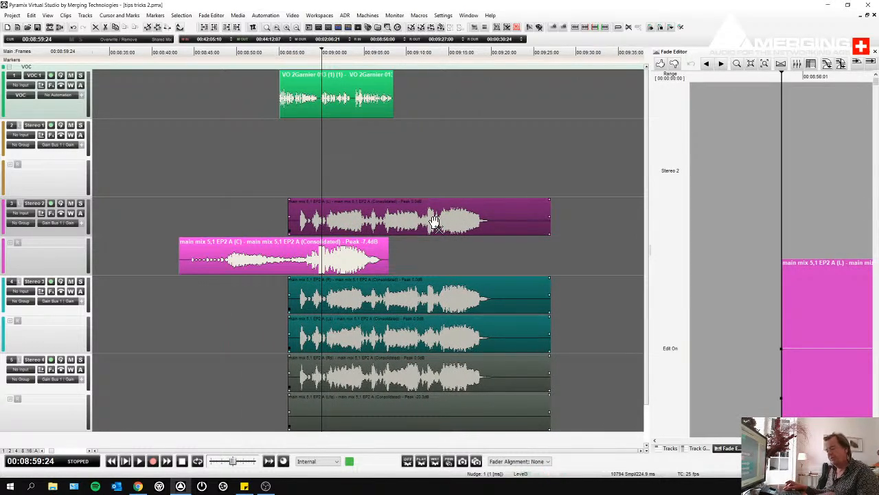
# - Undo the last three clip moves and the C clip's trim, and select the whole 5,1 group
pyautogui.hotkey('ctrl', 'z')
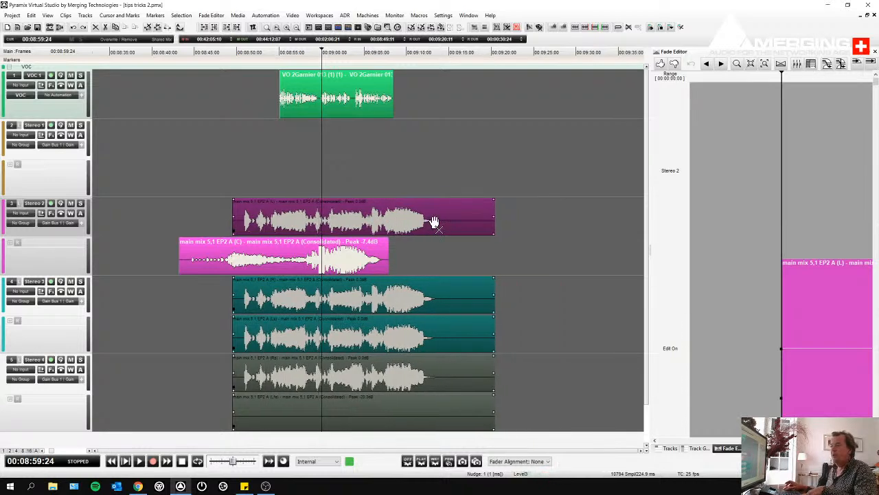
pyautogui.hotkey('ctrl', 'z')
pyautogui.hotkey('ctrl', 'z')
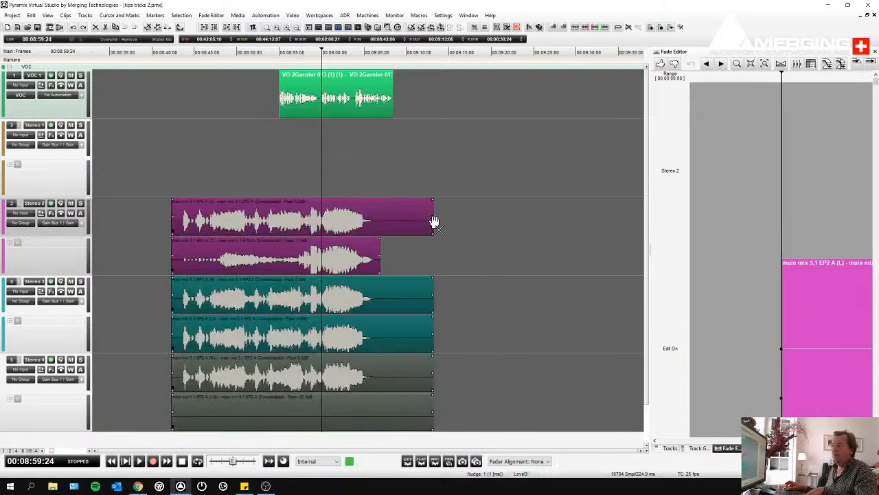
pyautogui.hotkey('ctrl', 'z')
pyautogui.click(495, 250)
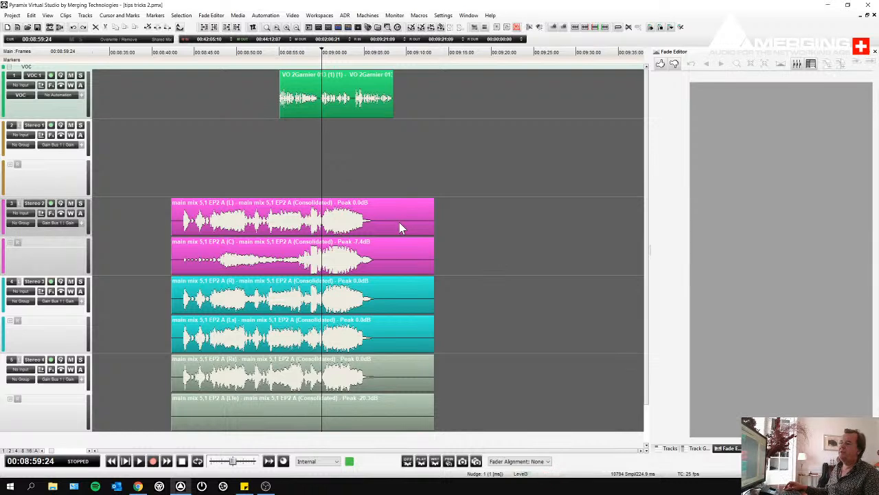
pyautogui.click(399, 223)
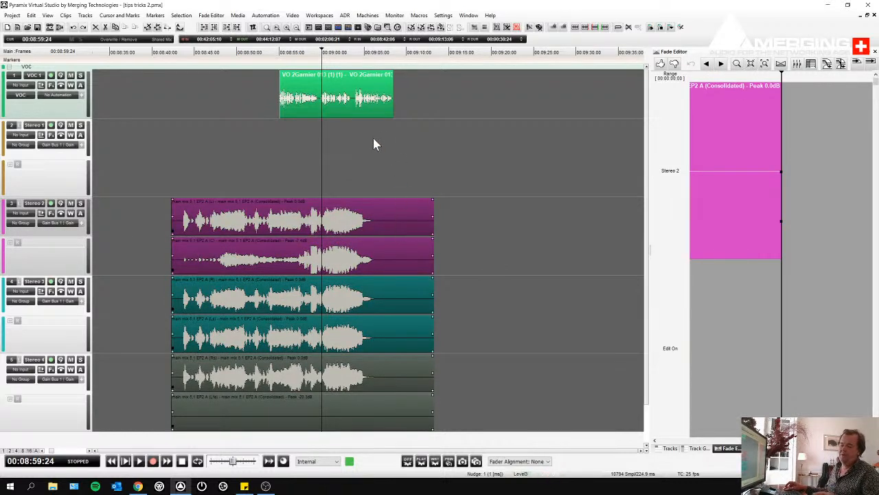
# - Group the VOC 1 voice-over clip with the 5,1 mix clips, and select the combined group from the voice-over to check it
pyautogui.click(383, 103)
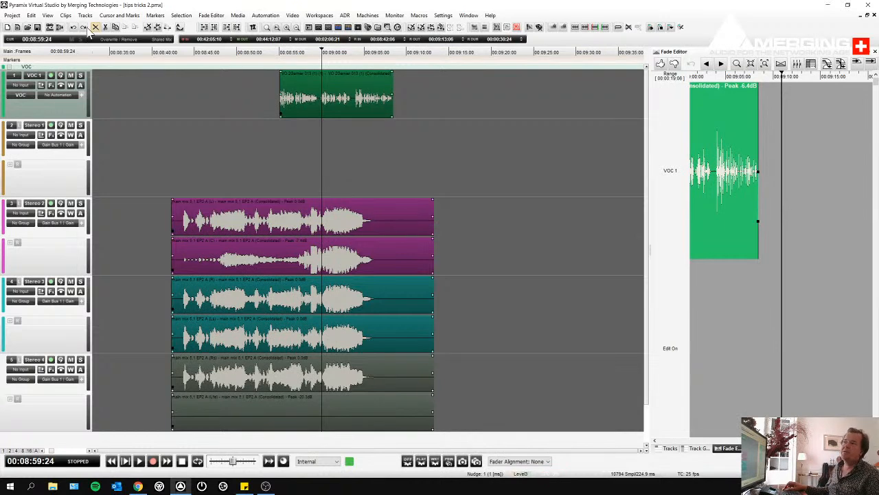
pyautogui.click(69, 16)
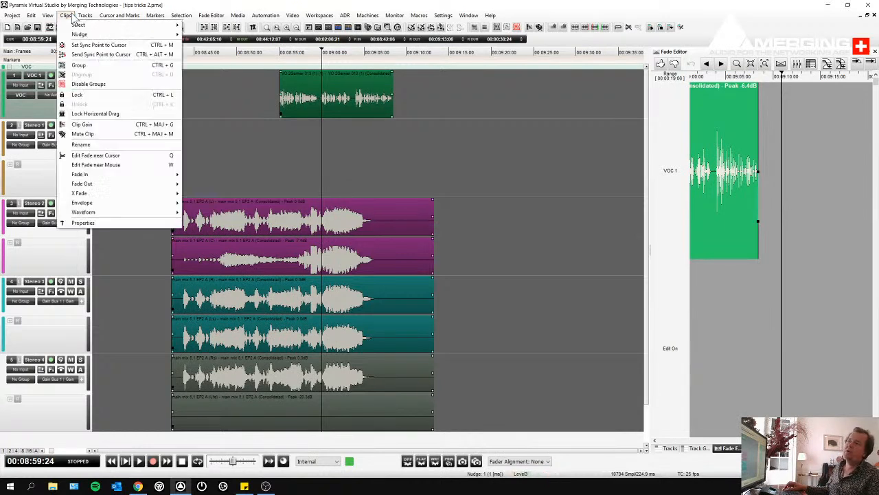
pyautogui.click(79, 65)
pyautogui.click(191, 105)
pyautogui.click(284, 98)
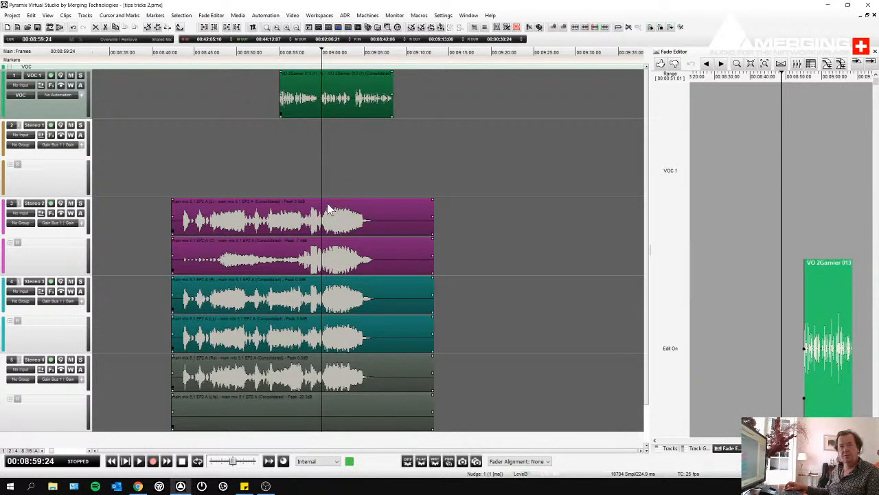
pyautogui.click(344, 179)
pyautogui.click(344, 180)
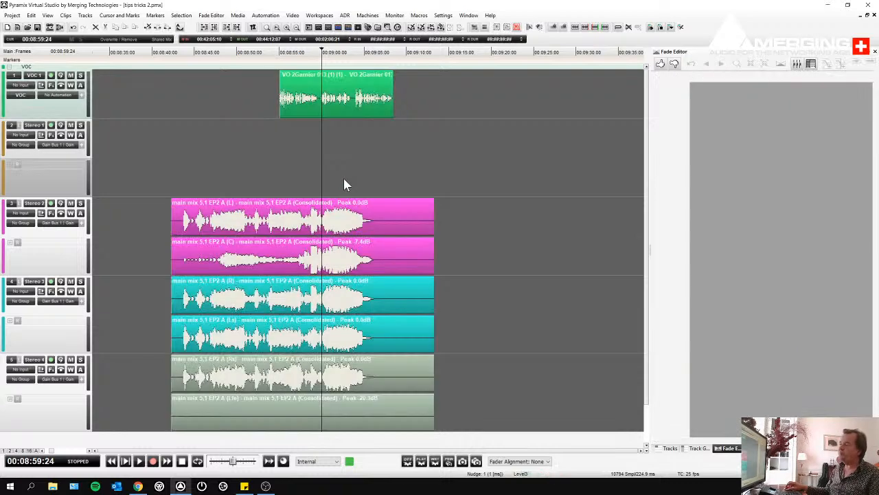
pyautogui.click(287, 89)
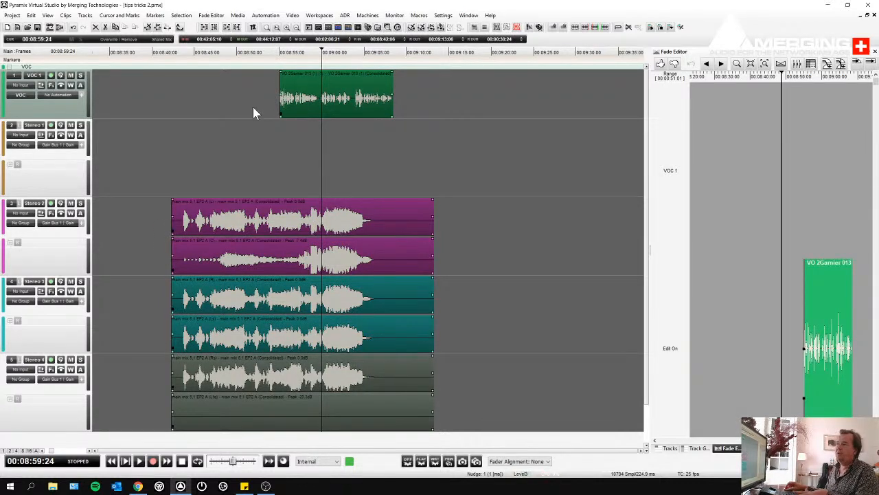
# - Select the voice-over clip and the 5,1 mix clips in turn to check which clips are grouped together
pyautogui.click(252, 110)
pyautogui.click(312, 97)
pyautogui.click(338, 224)
pyautogui.click(341, 254)
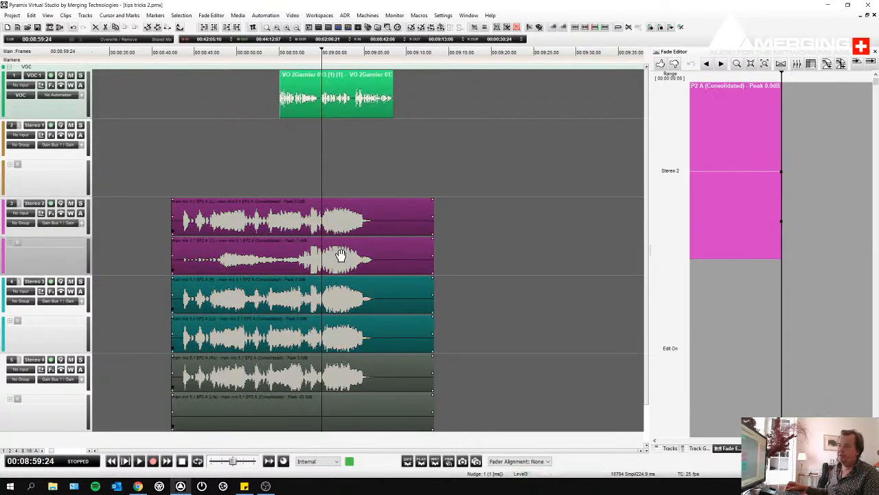
# - Select the L, C, R, Ls, Rs and Lfe clips of the 5,1 mix one at a time to check their individual selection
pyautogui.click(366, 156)
pyautogui.click(357, 223)
pyautogui.click(368, 258)
pyautogui.click(375, 289)
pyautogui.click(377, 336)
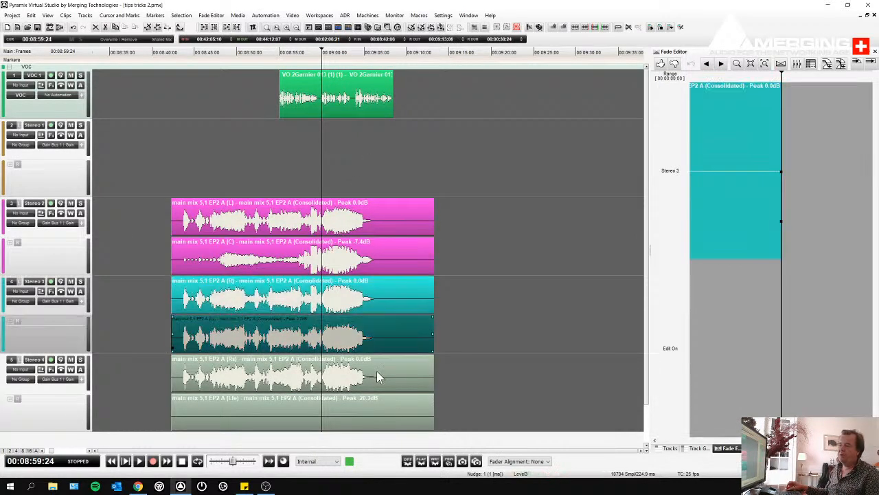
pyautogui.click(377, 376)
pyautogui.click(381, 401)
# - Move the Rs clip alone later, and the Ls clip alone earlier to start at 00:08:37:05
pyautogui.click(377, 370)
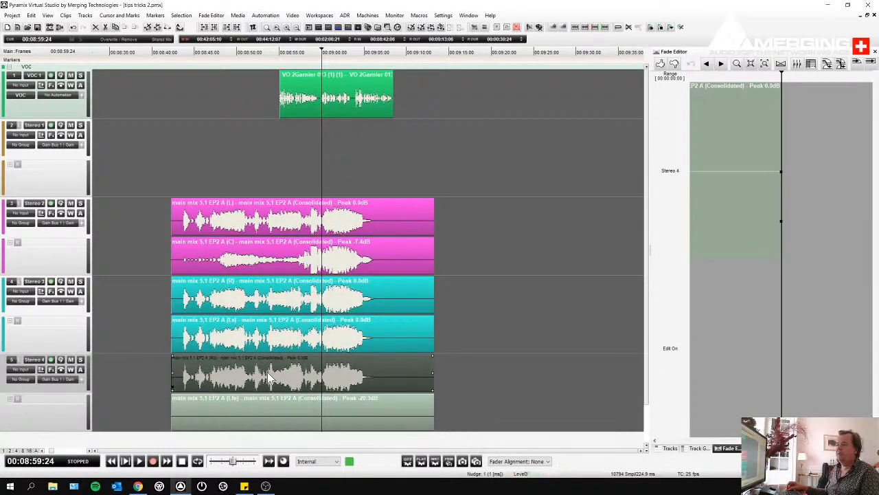
pyautogui.moveTo(292, 375); pyautogui.dragTo(355, 374)
pyautogui.moveTo(354, 338); pyautogui.dragTo(311, 338)
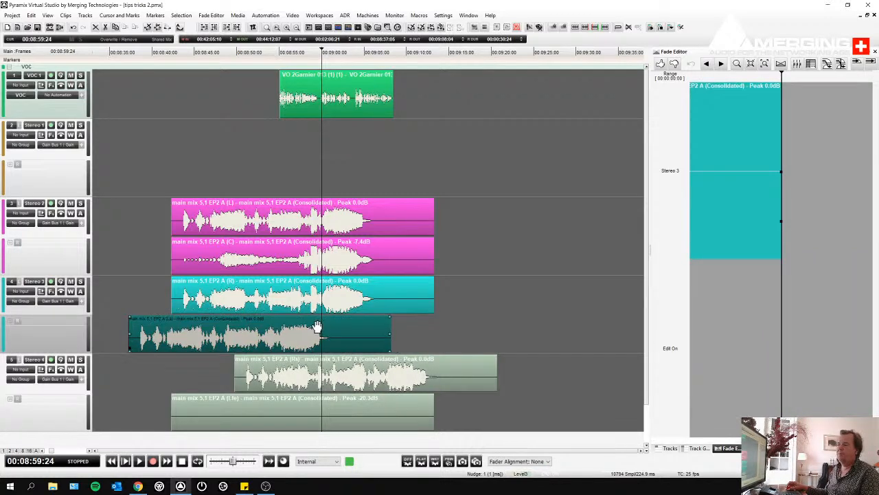
# - Move the R, C and L clips individually later, with C starting at 00:09:02:05 and L at 00:08:59:20
pyautogui.click(345, 298)
pyautogui.moveTo(346, 298); pyautogui.dragTo(455, 297)
pyautogui.click(333, 251)
pyautogui.moveTo(333, 251); pyautogui.dragTo(504, 250)
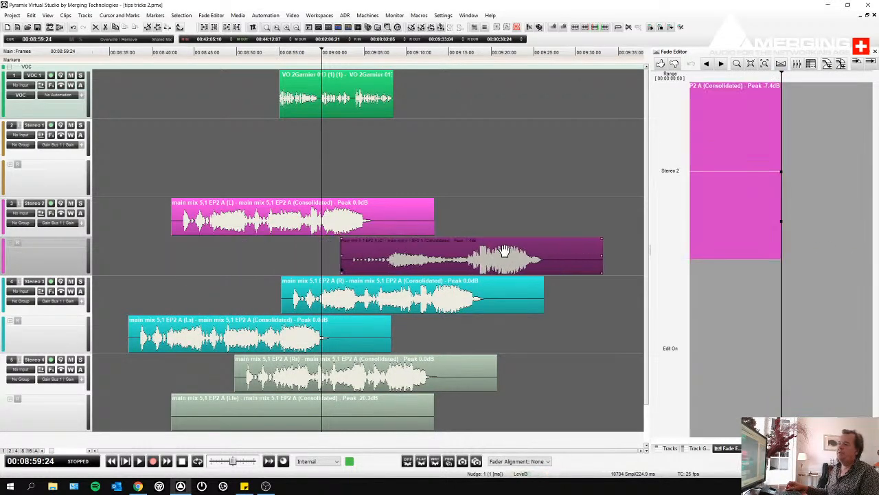
pyautogui.click(310, 216)
pyautogui.moveTo(310, 216); pyautogui.dragTo(459, 216)
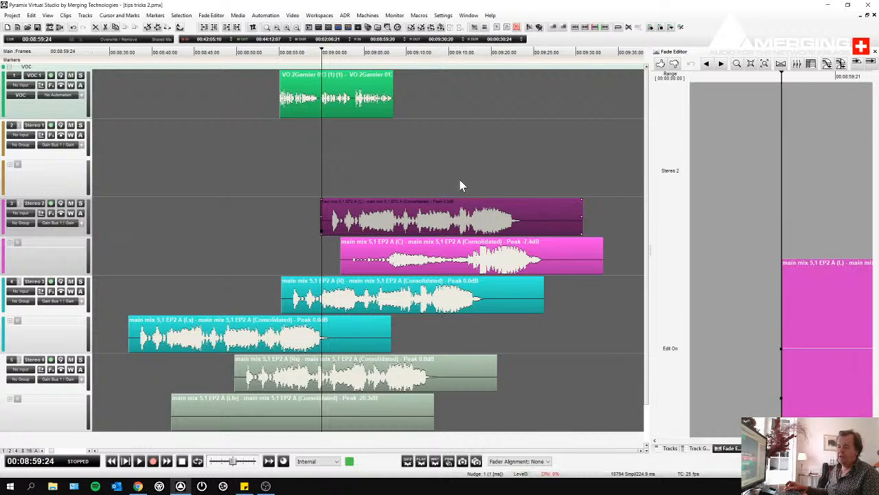
# - Select the voice-over and all the staggered 5,1 clips together, and move the L clip earlier along the timeline
pyautogui.scroll(-2, 460, 174)
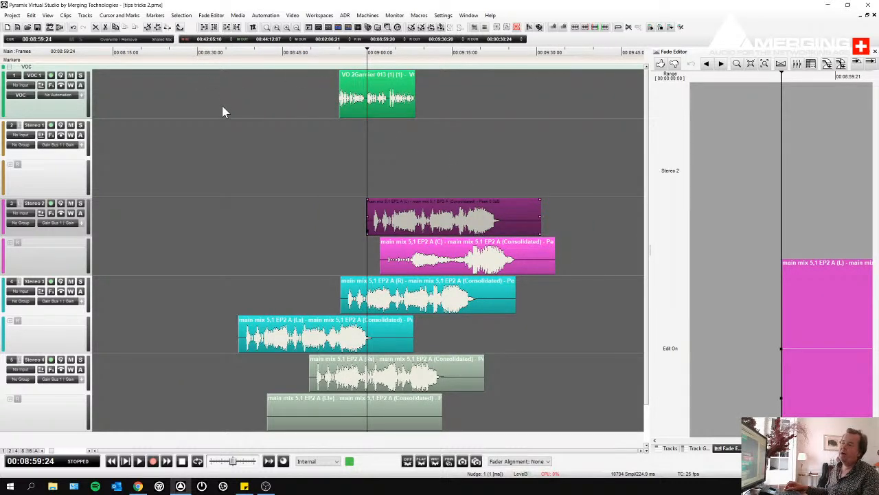
pyautogui.moveTo(225, 82); pyautogui.dragTo(561, 426)
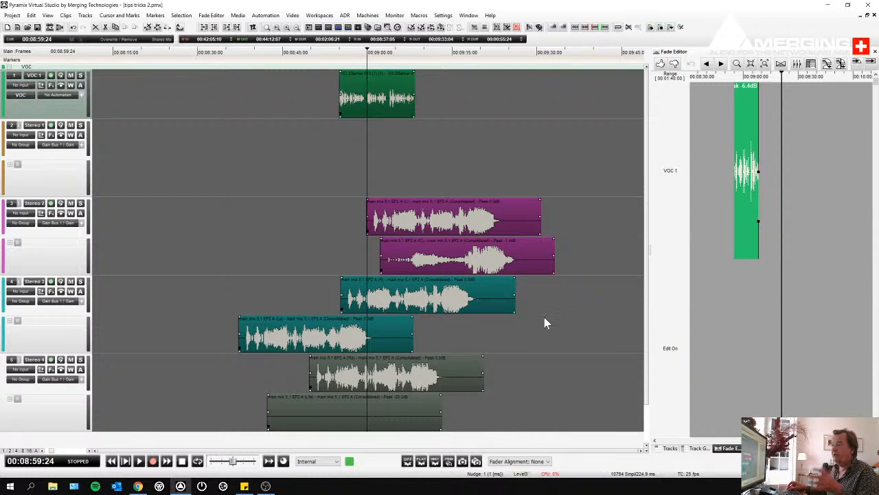
pyautogui.click(526, 199)
pyautogui.click(504, 171)
pyautogui.moveTo(503, 206); pyautogui.dragTo(437, 206)
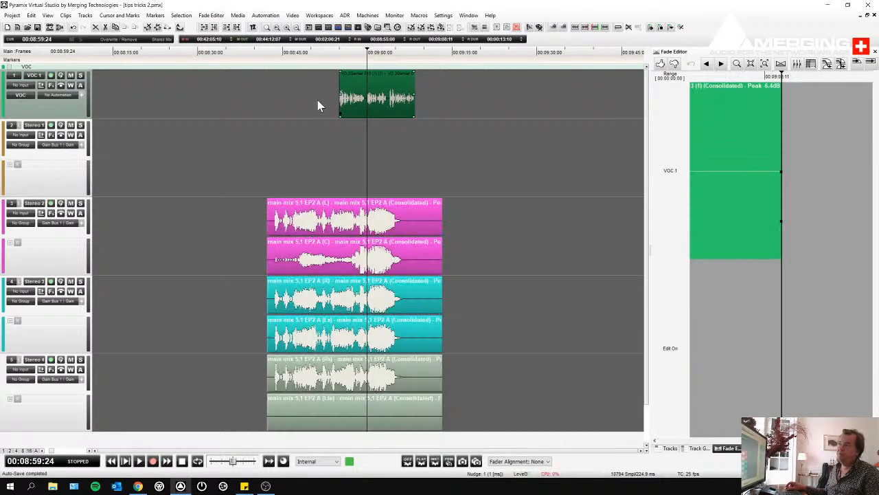
# - Select the voice-over clip to check its grouping with the 5,1 mix, and clear the selection
pyautogui.click(317, 100)
pyautogui.click(368, 107)
pyautogui.click(390, 214)
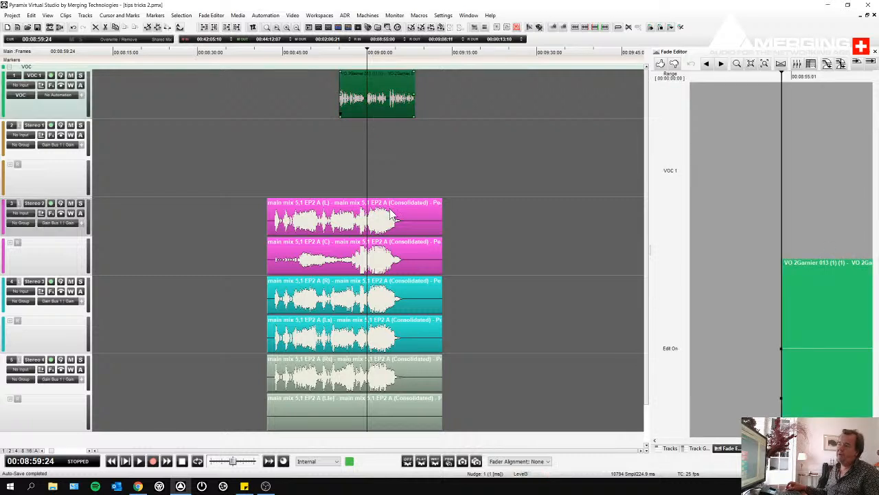
pyautogui.click(404, 170)
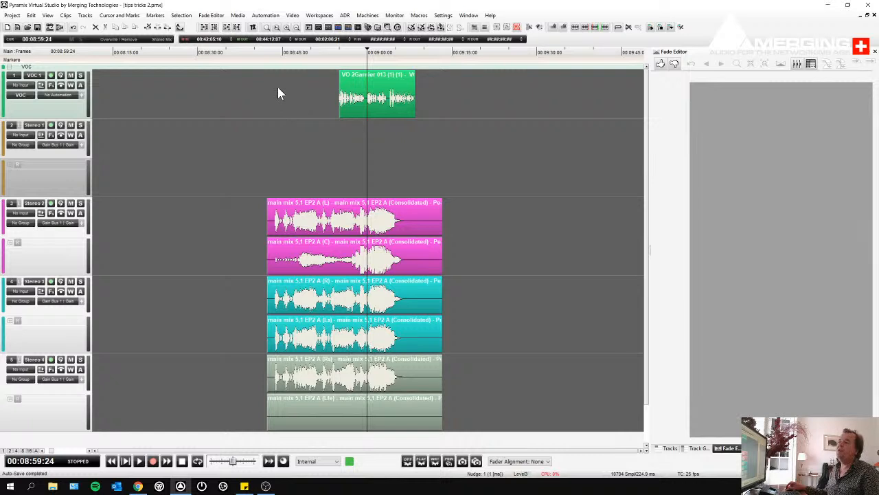
# - Mark a region from 00:08:44:01 to 00:09:03:23 across all tracks, delete its audio and undo the deletion
pyautogui.moveTo(277, 86); pyautogui.dragTo(399, 224)
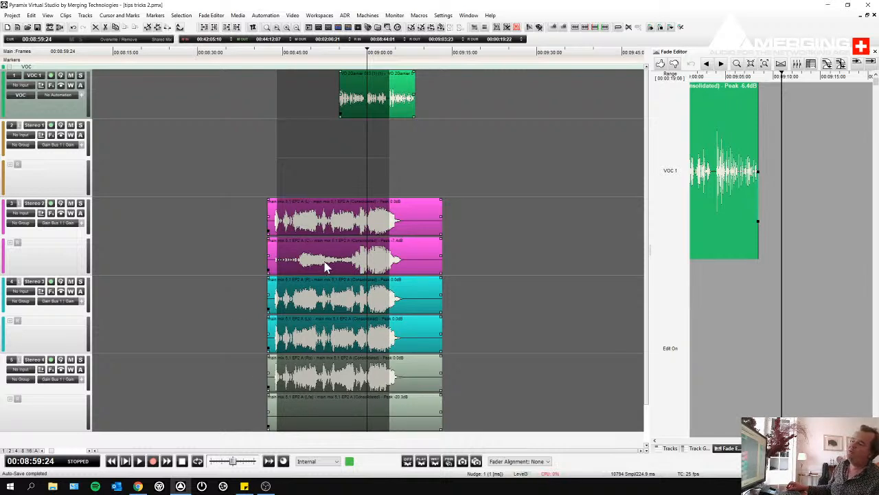
pyautogui.hotkey('ctrl', 't')
pyautogui.press('Delete')
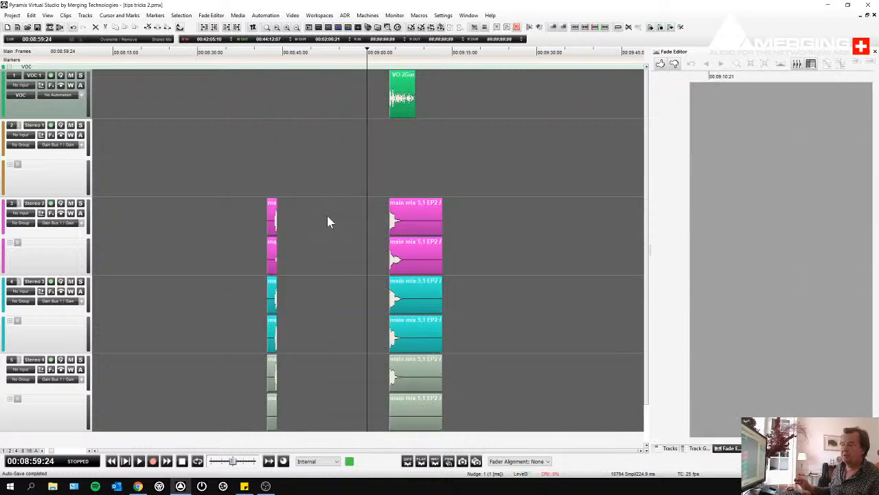
pyautogui.hotkey('ctrl', 'z')
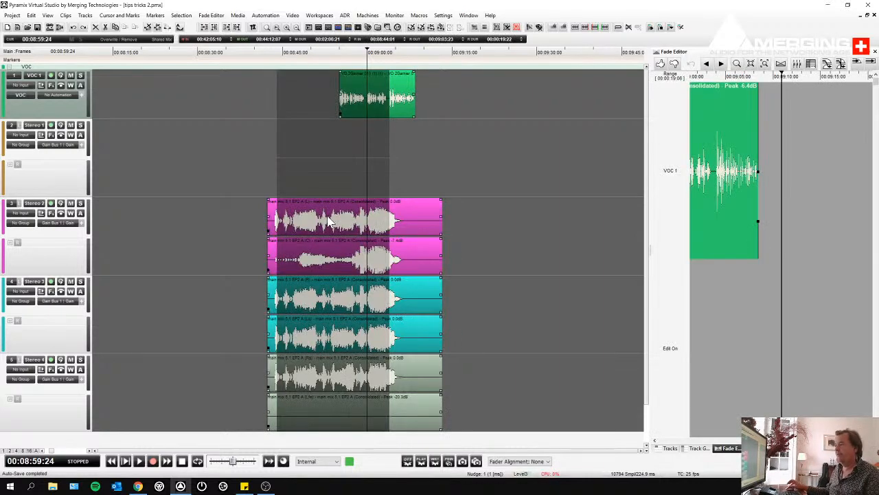
# - Paste the marked region's audio at 00:09:18:13 and undo the paste
pyautogui.click(472, 53)
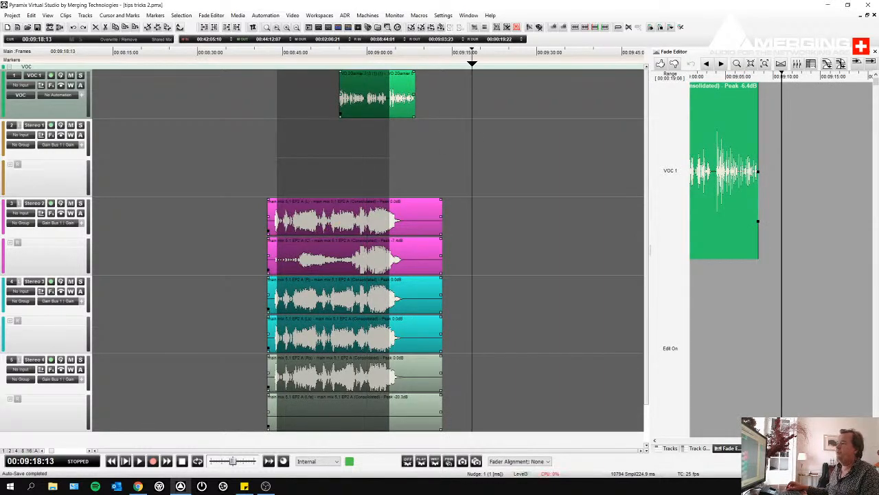
pyautogui.hotkey('ctrl', 'v')
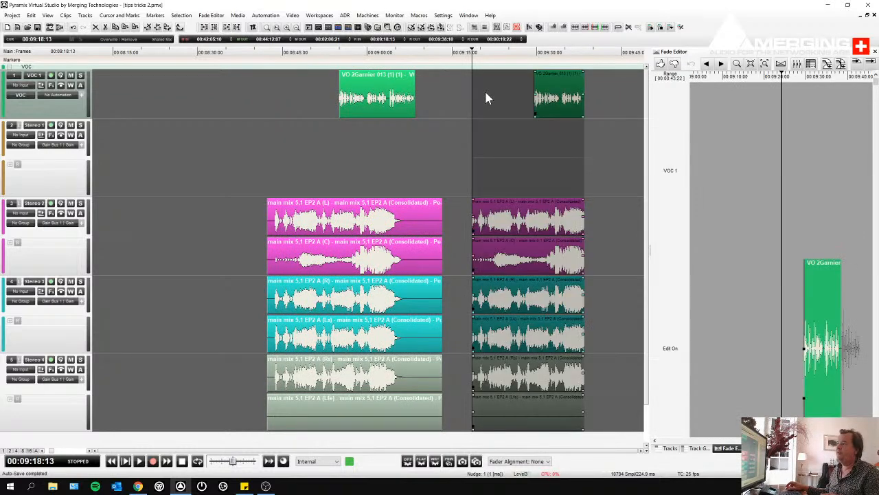
pyautogui.hotkey('ctrl', 'z')
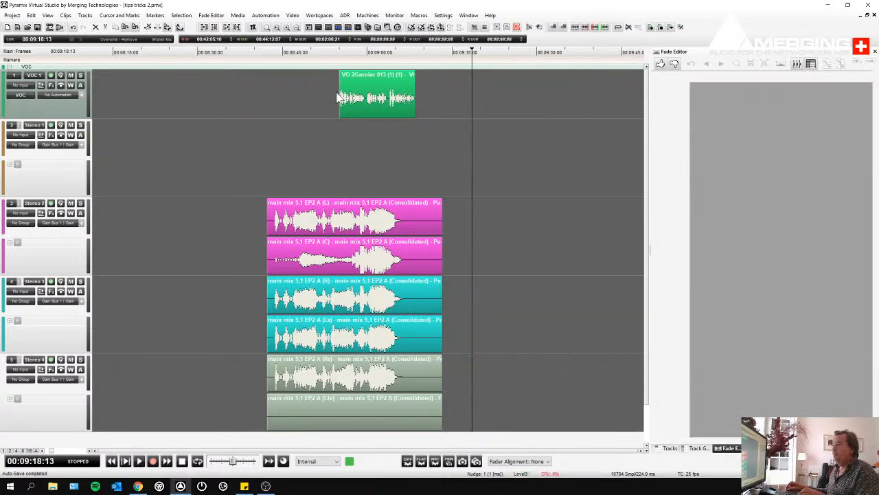
# - Mark a region limited to the L, C and R clips, and adjust its edges to run from 00:08:45:08 to 00:09:05:17
pyautogui.moveTo(295, 103); pyautogui.dragTo(388, 165)
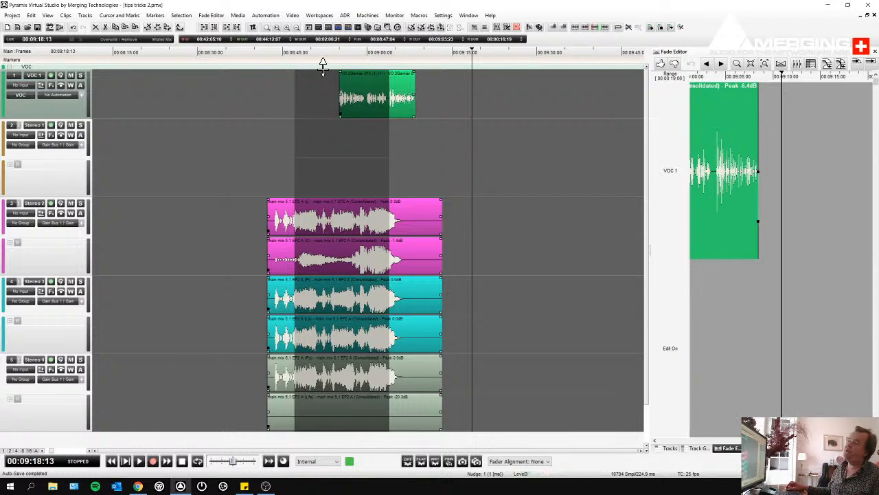
pyautogui.moveTo(329, 433); pyautogui.dragTo(329, 317)
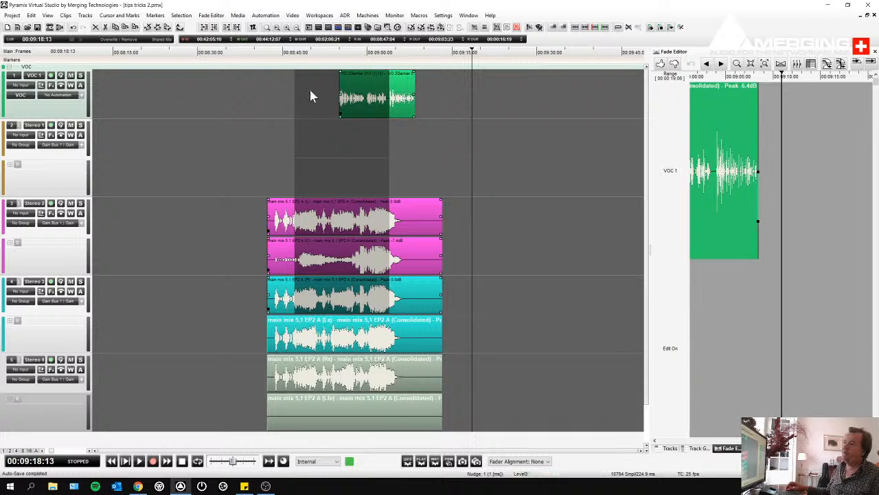
pyautogui.moveTo(323, 67); pyautogui.dragTo(330, 157)
pyautogui.moveTo(335, 195); pyautogui.dragTo(334, 199)
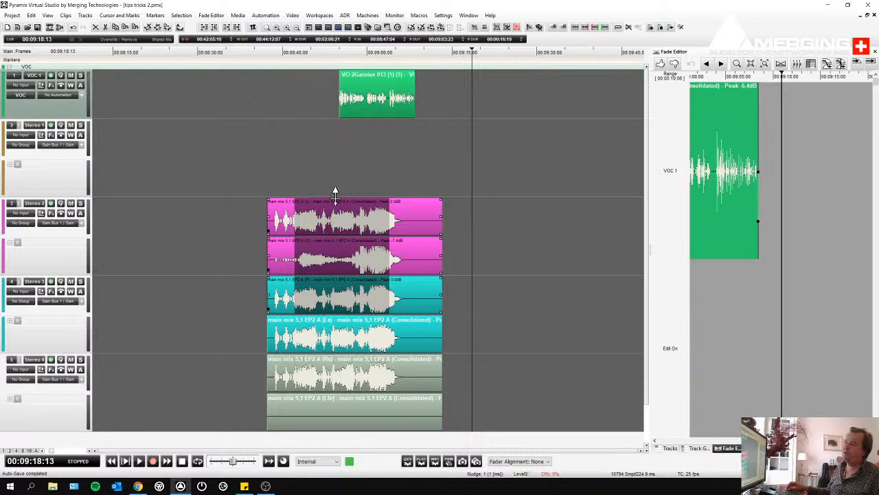
pyautogui.moveTo(393, 224)
pyautogui.mouseDown()
pyautogui.moveTo(440, 225)
pyautogui.moveTo(401, 221)
pyautogui.mouseUp()
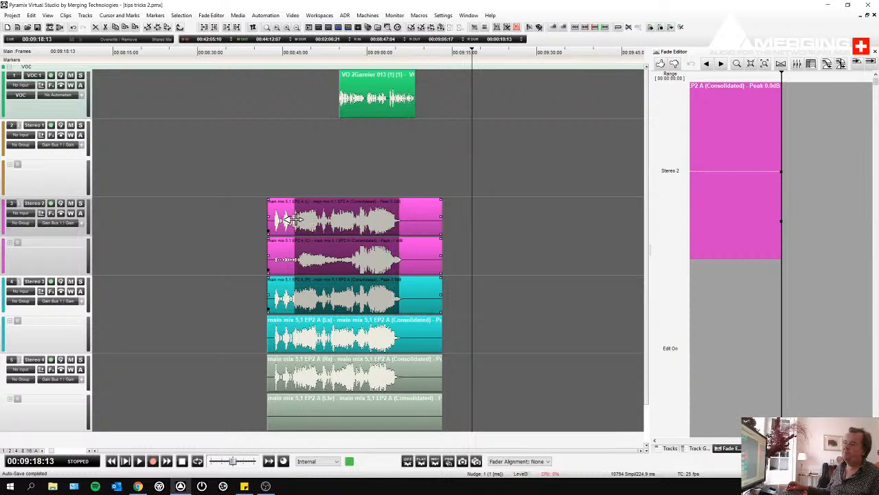
pyautogui.moveTo(294, 218); pyautogui.dragTo(284, 219)
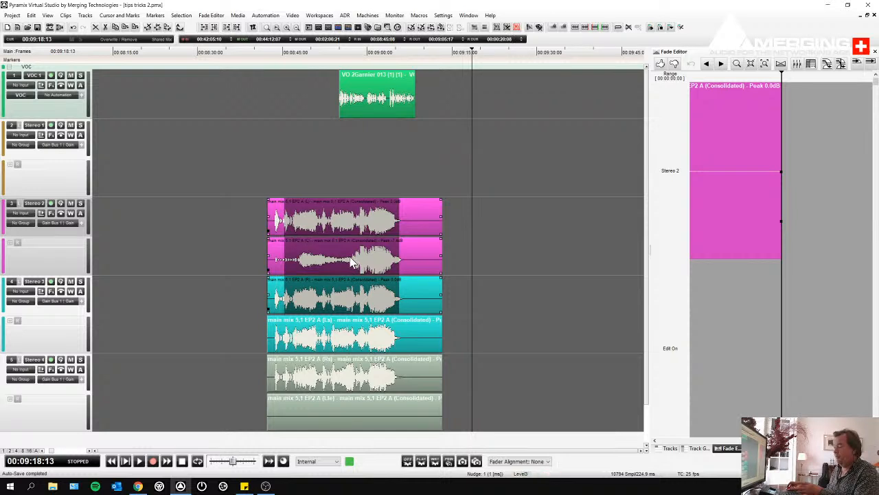
# - Try copying the L, C and R region to 00:09:24:05 and deleting its audio, undoing each edit
pyautogui.moveTo(349, 227); pyautogui.dragTo(553, 235)
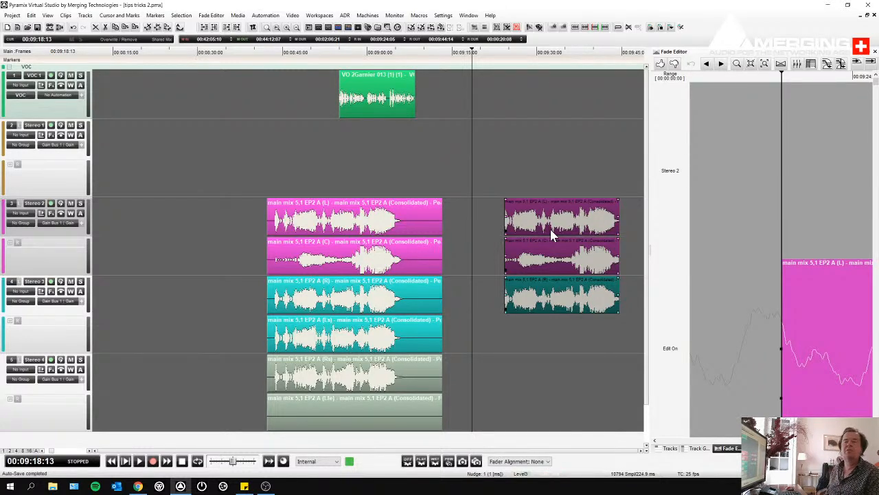
pyautogui.hotkey('ctrl', 'z')
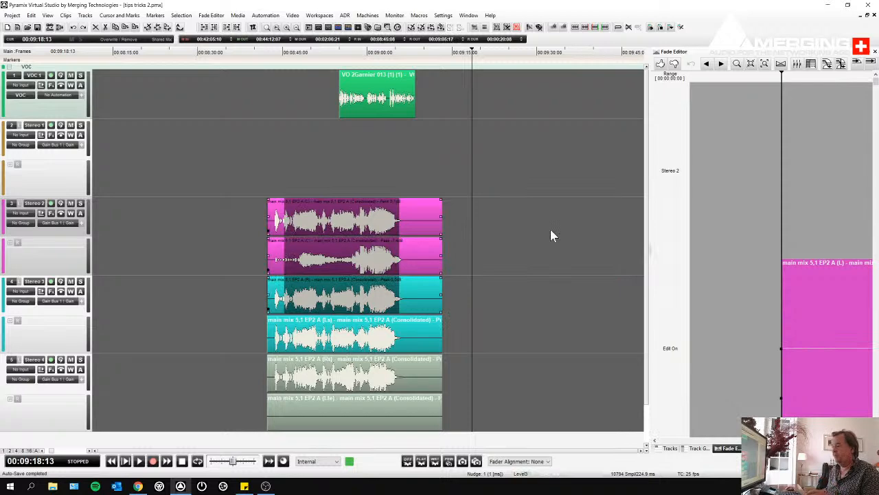
pyautogui.press('Delete')
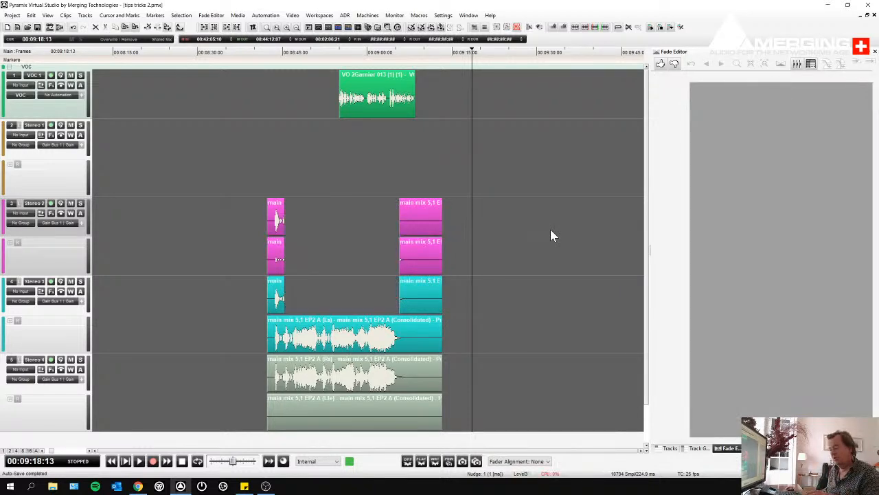
pyautogui.hotkey('ctrl', 'z')
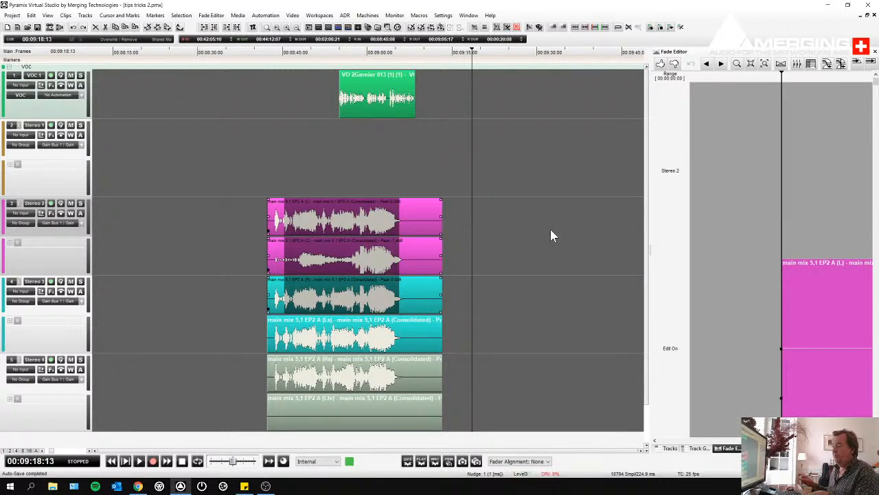
# - Split the L, C and R clips at the region's edges and lower the clip gain of the selected middle parts
pyautogui.hotkey('ctrl', 't')
pyautogui.doubleClick(323, 221)
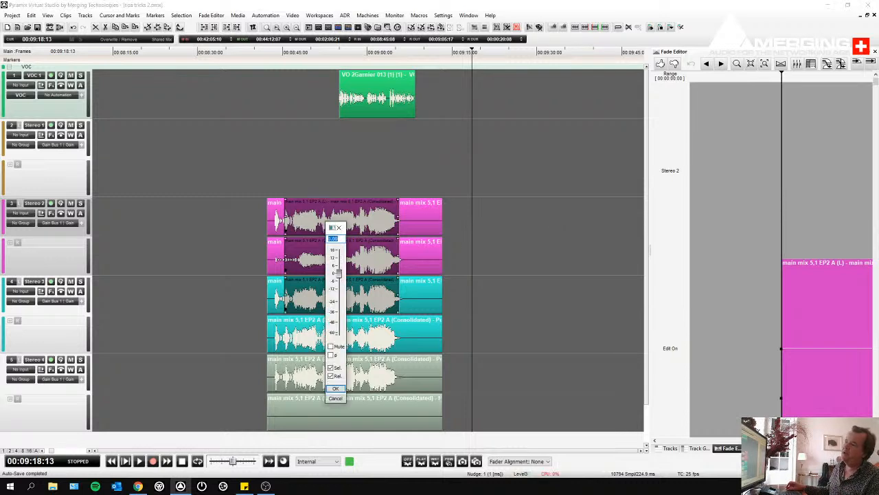
pyautogui.moveTo(339, 275); pyautogui.dragTo(338, 292)
pyautogui.press('Return')
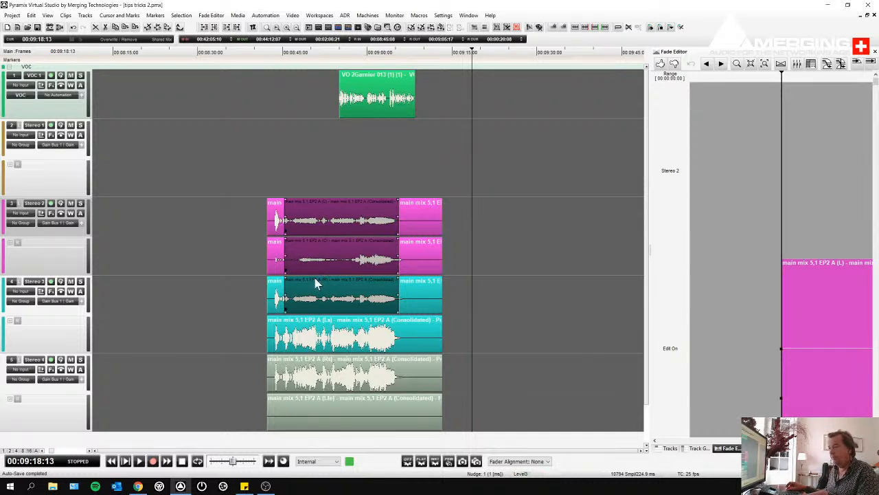
# - Undo the gain change and the split, and shorten the L, C and R region to end at 00:09:05:11
pyautogui.hotkey('ctrl', 'z')
pyautogui.hotkey('ctrl', 'z')
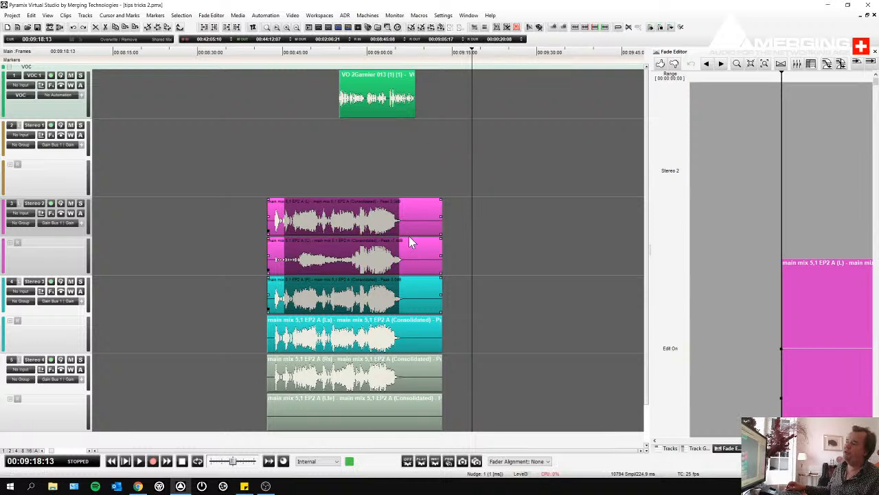
pyautogui.moveTo(402, 229)
pyautogui.mouseDown()
pyautogui.moveTo(347, 221)
pyautogui.moveTo(397, 225)
pyautogui.mouseUp()
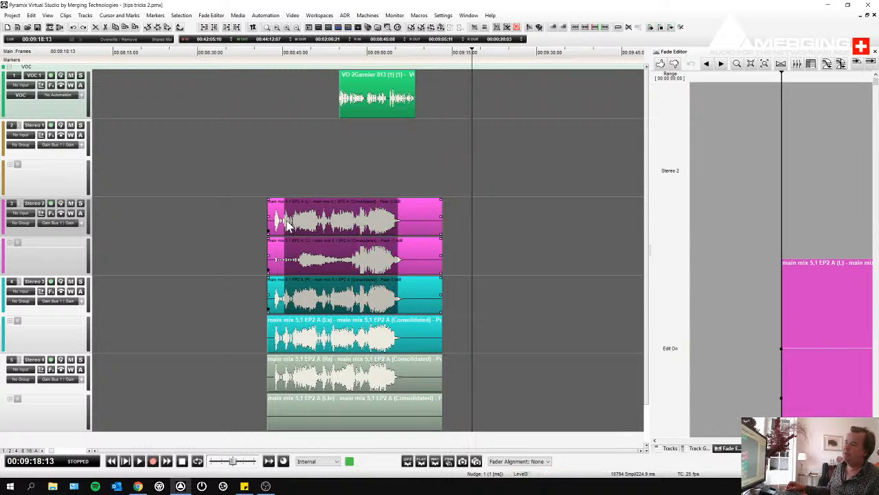
# - Shorten the L, C and R region to start at 00:08:46:12, and clear the selection
pyautogui.moveTo(278, 219); pyautogui.dragTo(289, 218)
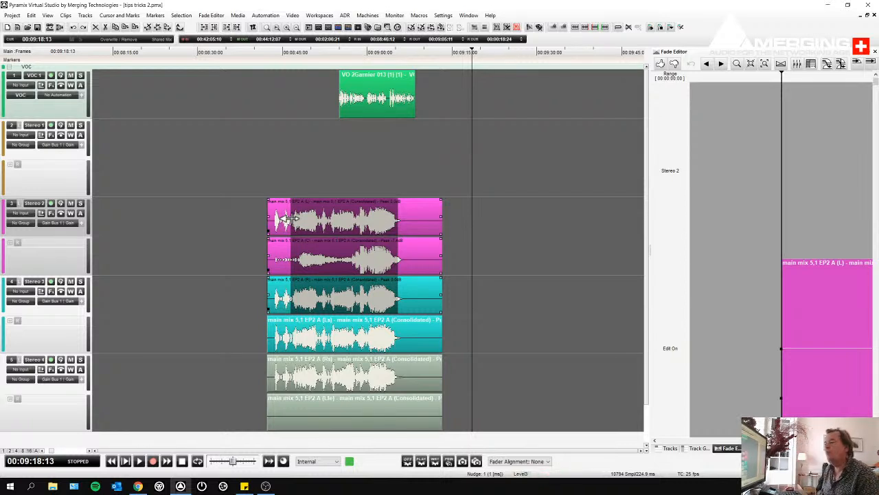
pyautogui.click(367, 173)
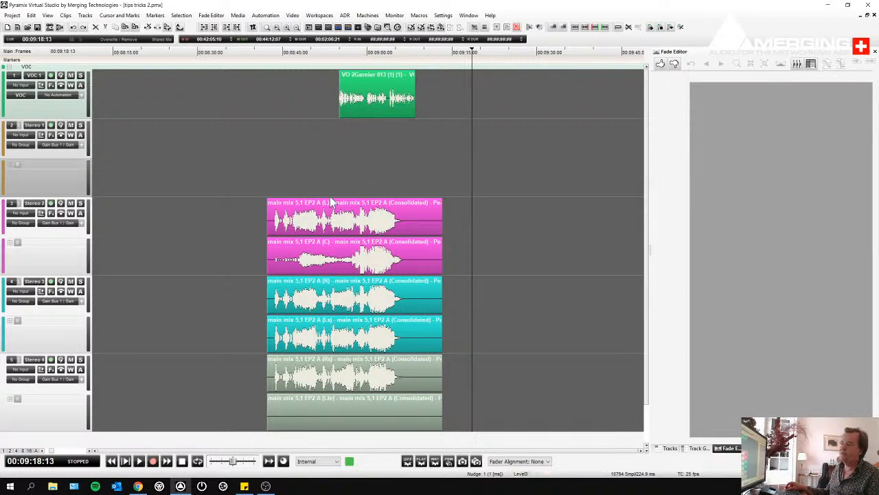
# - Select the whole 5.1 clip group, and narrow the selection to the L and C clips
pyautogui.click(294, 219)
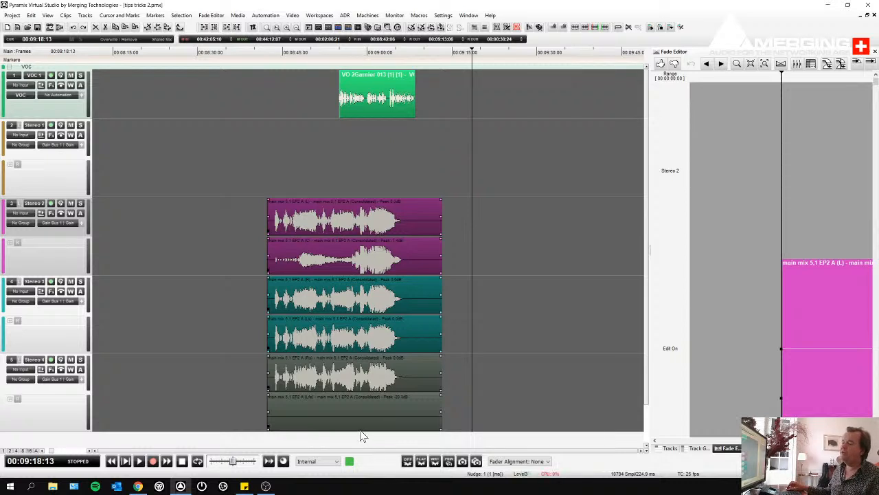
pyautogui.click(571, 347)
pyautogui.click(370, 240)
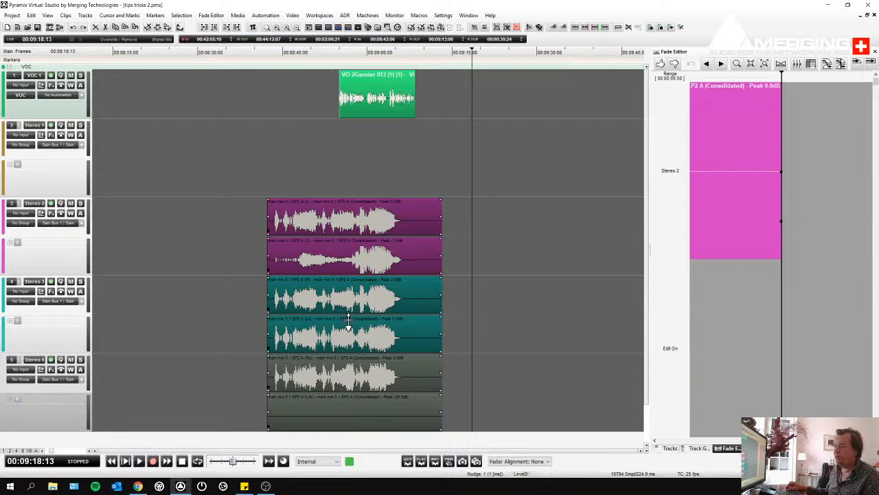
pyautogui.keyDown('shift'); pyautogui.click(343, 278); pyautogui.keyUp('shift')
pyautogui.keyDown('shift'); pyautogui.click(342, 274); pyautogui.keyUp('shift')
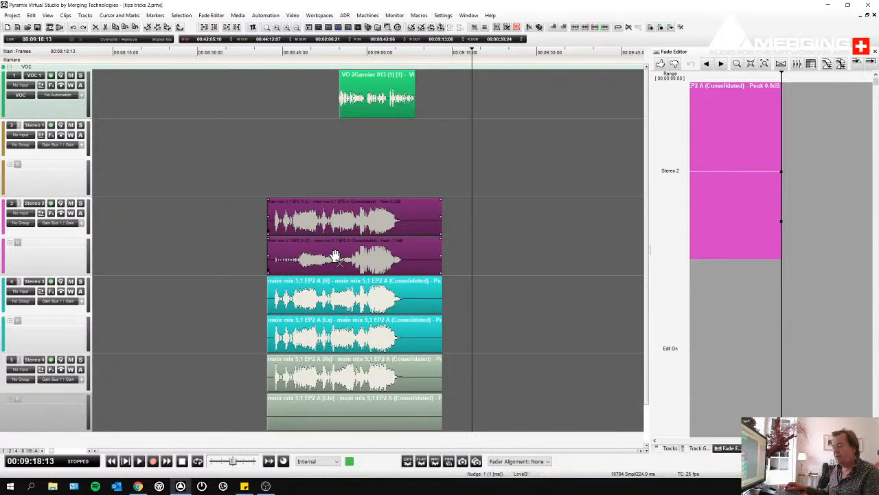
pyautogui.hotkey('ctrl', 'r')
pyautogui.moveTo(335, 135); pyautogui.dragTo(446, 132)
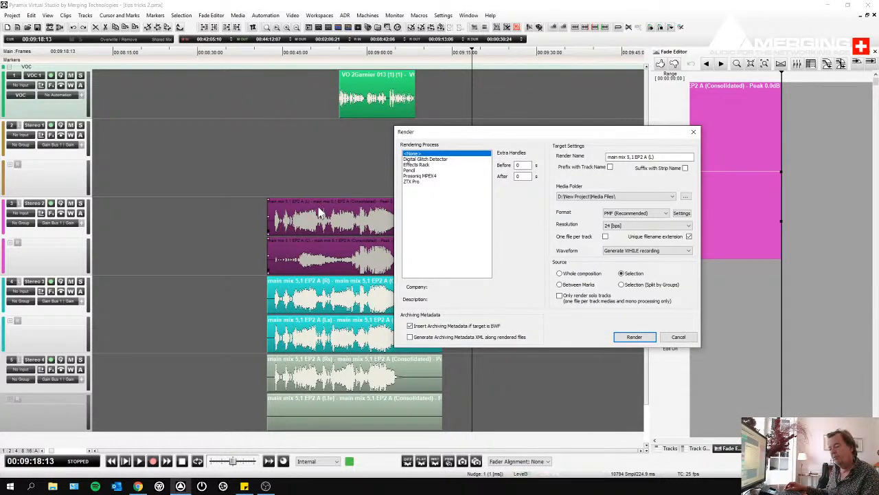
pyautogui.press('Escape')
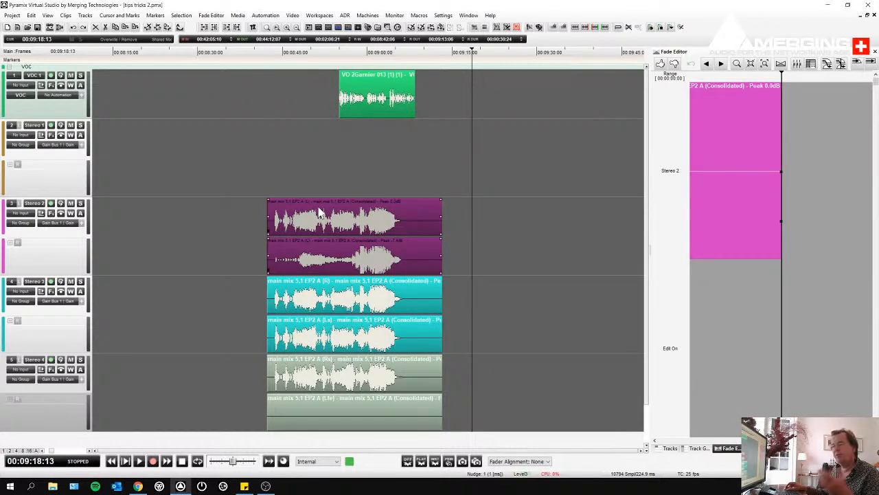
pyautogui.click(243, 209)
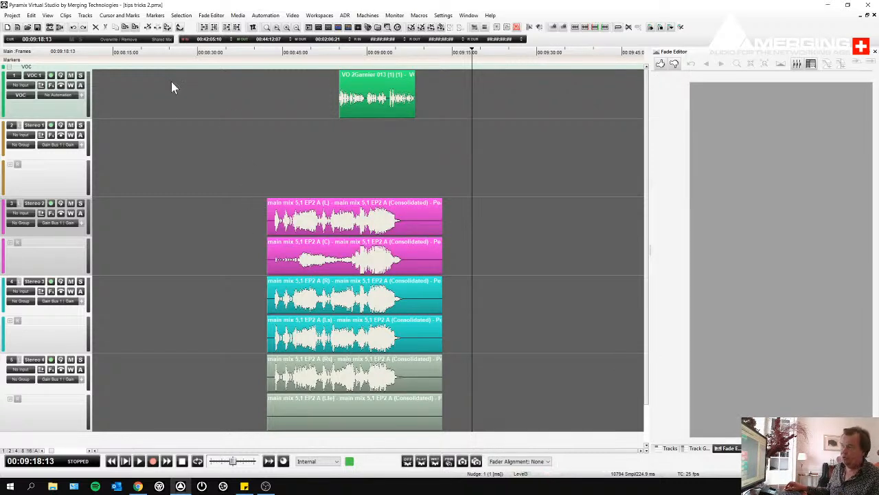
# - Mark a region from 00:08:43:22 to 00:08:47:10 across the 5.1 clips, and review the selection nudge commands
pyautogui.click(277, 220)
pyautogui.click(65, 15)
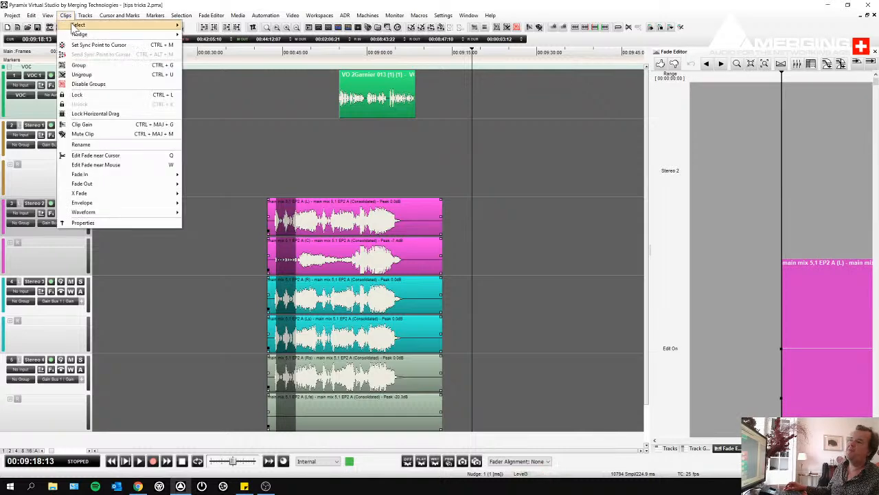
pyautogui.moveTo(80, 26)
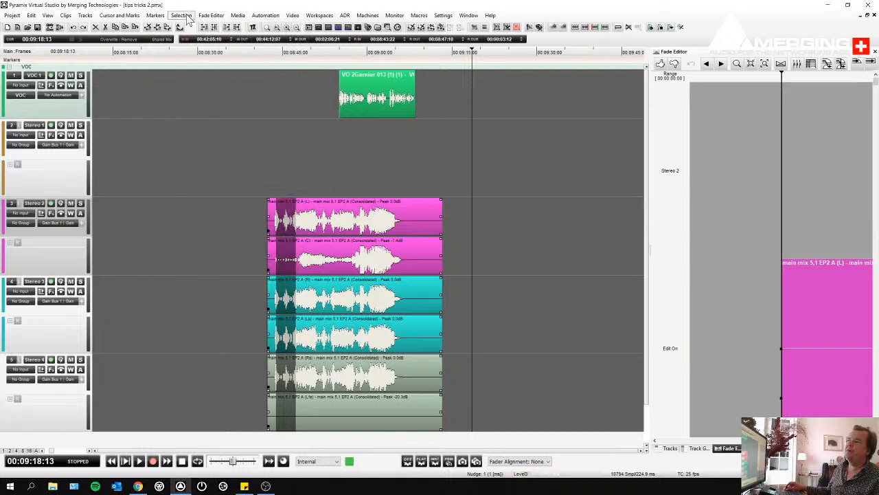
pyautogui.click(181, 15)
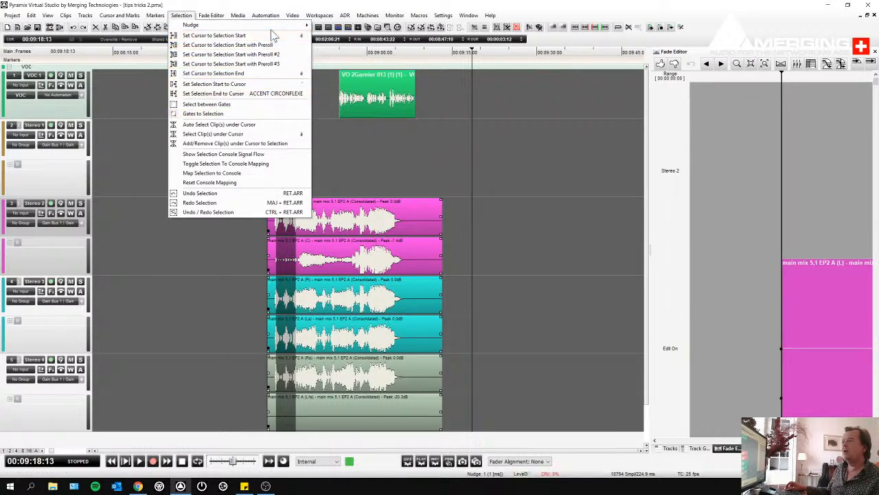
pyautogui.moveTo(277, 26)
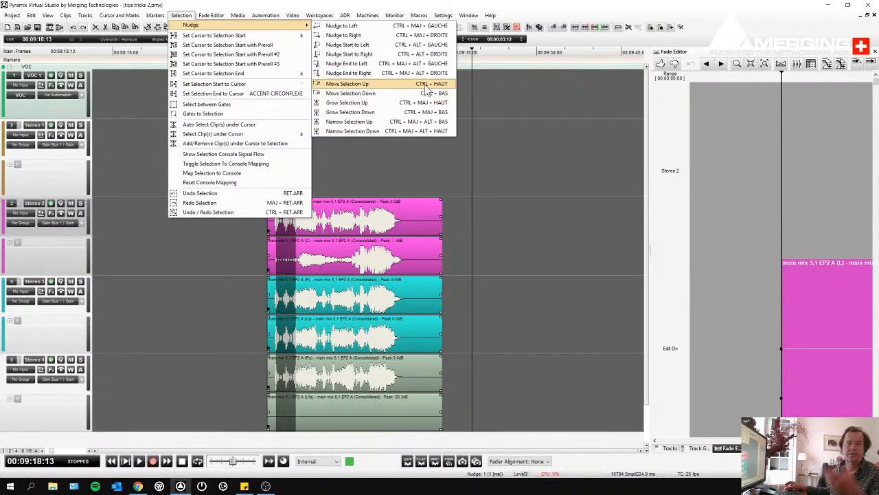
pyautogui.click(466, 162)
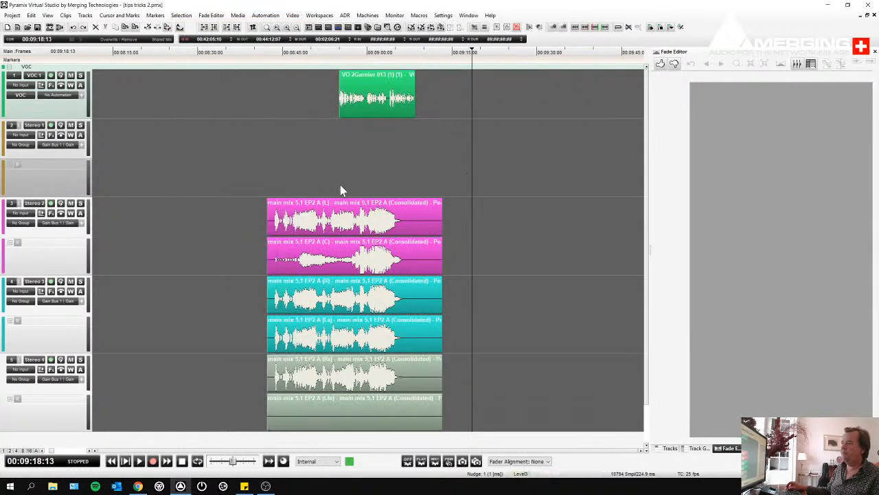
# - Select the voice-over clip and move its selection range down and up across the tracks, stopping on the C clip
pyautogui.click(351, 106)
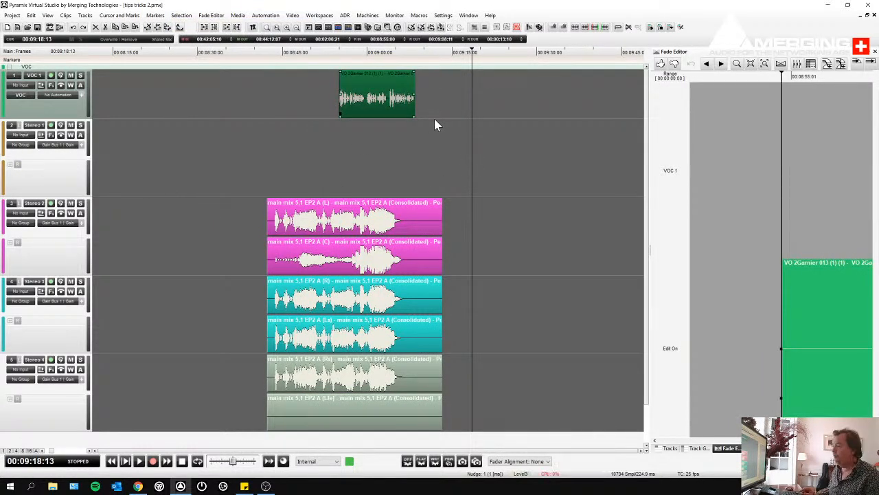
pyautogui.press('Down')
pyautogui.press('Down')
pyautogui.press('Down')
pyautogui.press('Down')
pyautogui.press('Down')
pyautogui.press('Down')
pyautogui.press('Up')
pyautogui.press('Up')
pyautogui.press('Up')
pyautogui.press('Up')
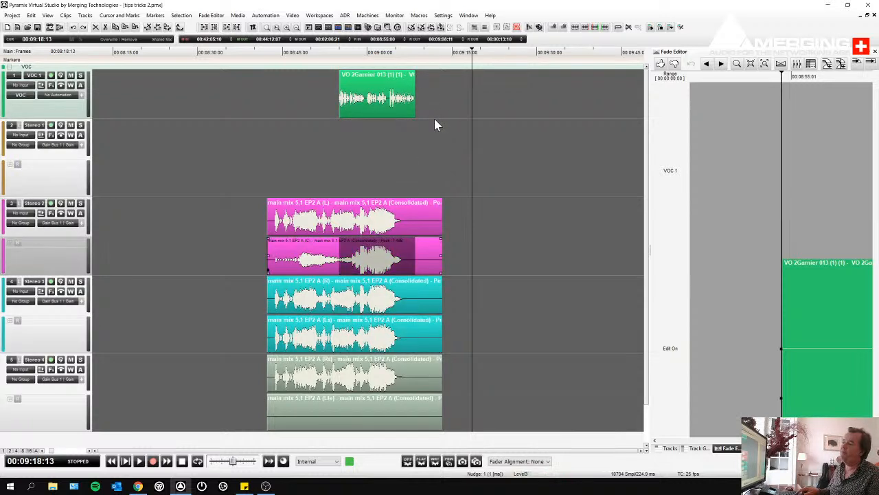
# - Move the selection range down to the Ls clip, try deleting the audio inside it, and undo the deletion
pyautogui.press('Down')
pyautogui.press('Down')
pyautogui.press('Down')
pyautogui.press('Down')
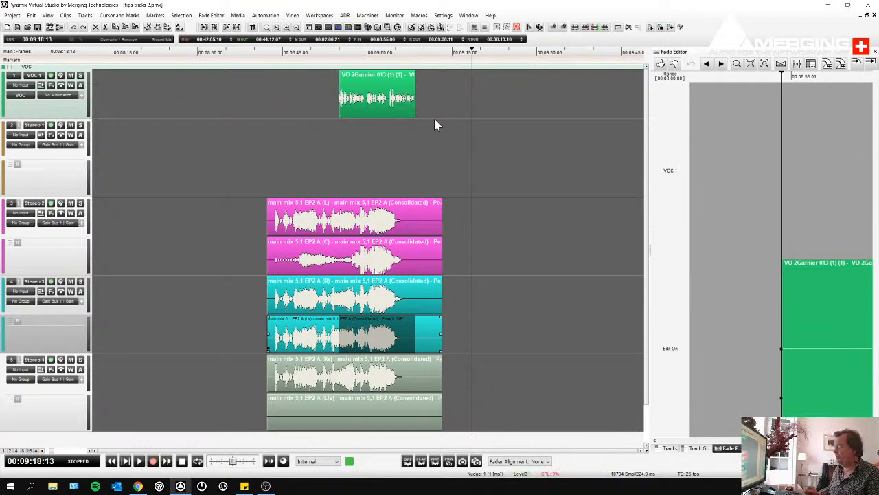
pyautogui.press('Delete')
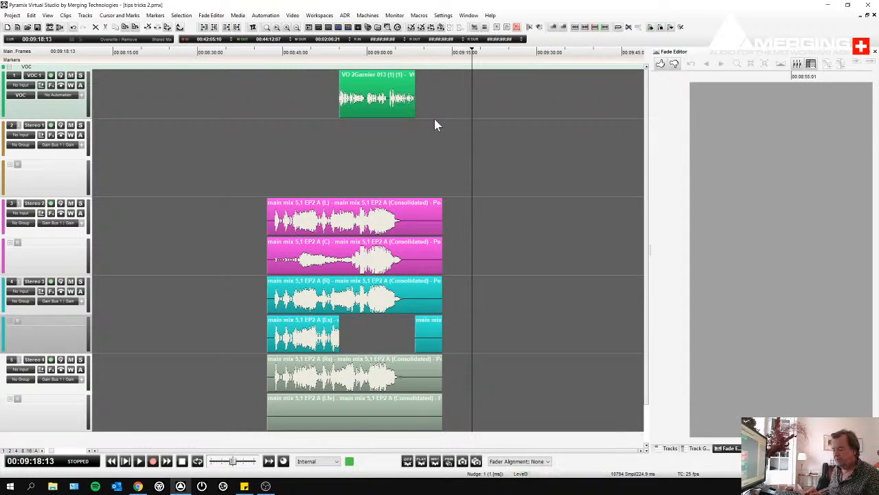
pyautogui.hotkey('ctrl', 'z')
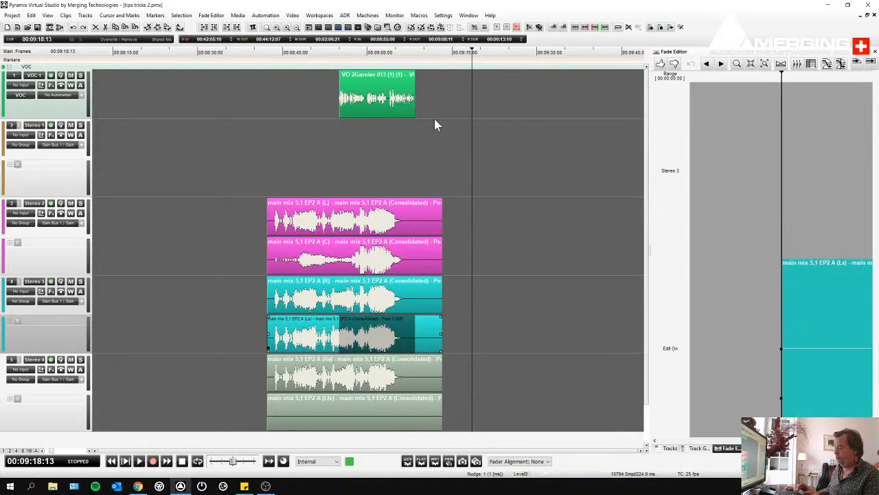
# - Extend the selection range from the Ls clip up to L and down to Rs, and clear the selection
pyautogui.hotkey('shift', 'Up')
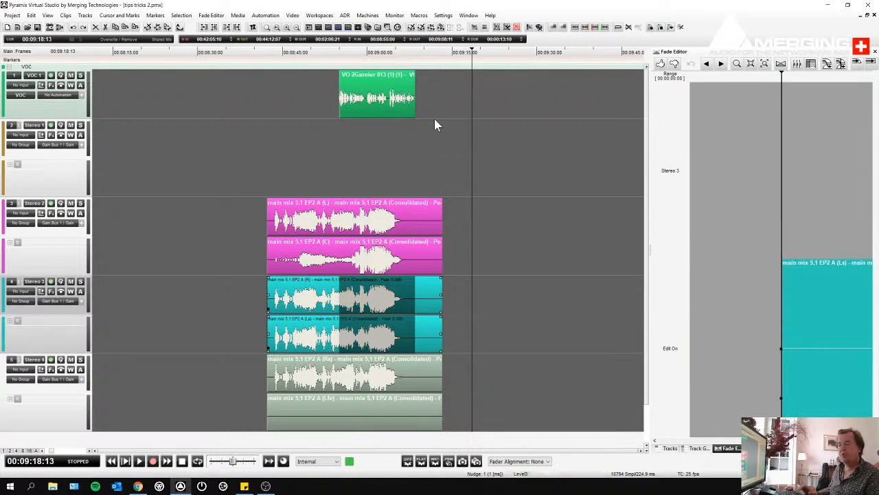
pyautogui.hotkey('shift', 'Up')
pyautogui.hotkey('shift', 'Up')
pyautogui.hotkey('shift', 'Down')
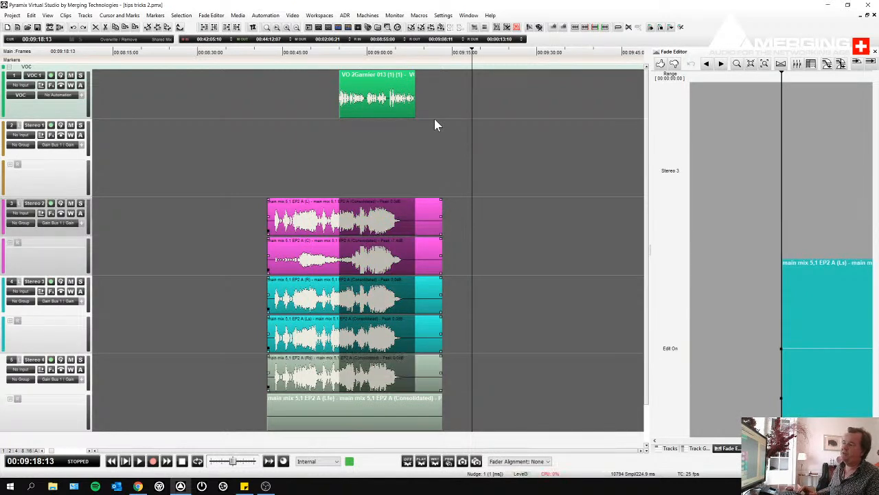
pyautogui.hotkey('shift', 'Down')
pyautogui.click(408, 157)
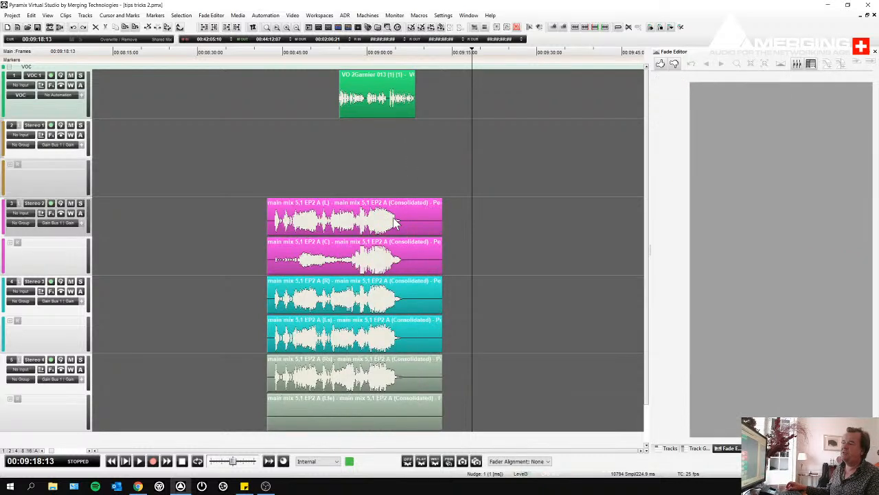
# - Select the whole L and C clips, move that two-track selection down to Ls and Rs, and clear it
pyautogui.click(396, 222)
pyautogui.moveTo(394, 219); pyautogui.dragTo(395, 222)
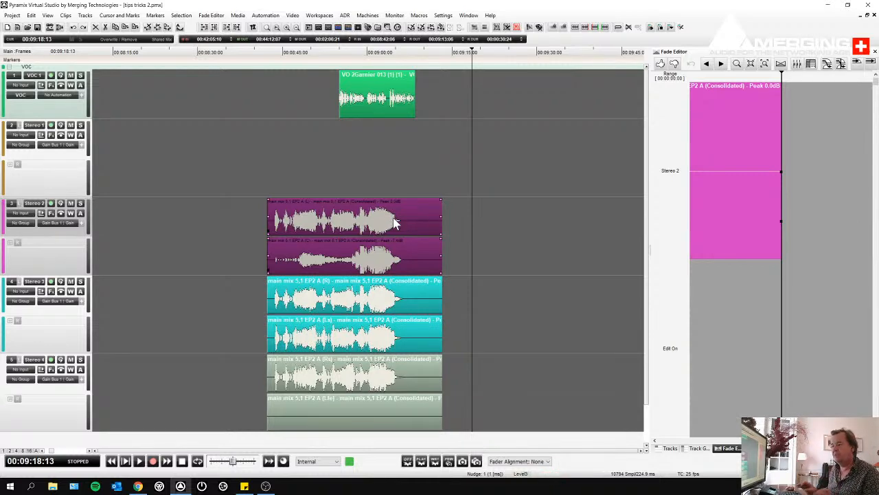
pyautogui.press('Down')
pyautogui.press('Down')
pyautogui.press('Down')
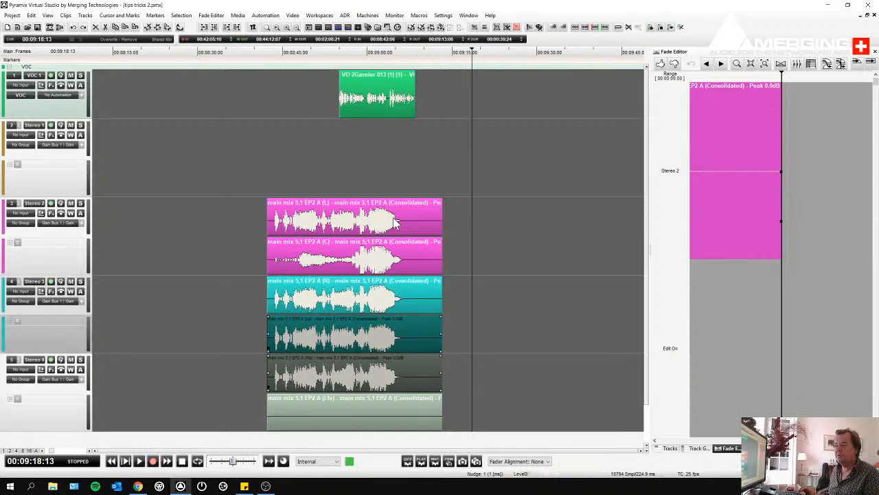
pyautogui.press('Down')
pyautogui.press('Up')
pyautogui.press('Up')
pyautogui.press('Up')
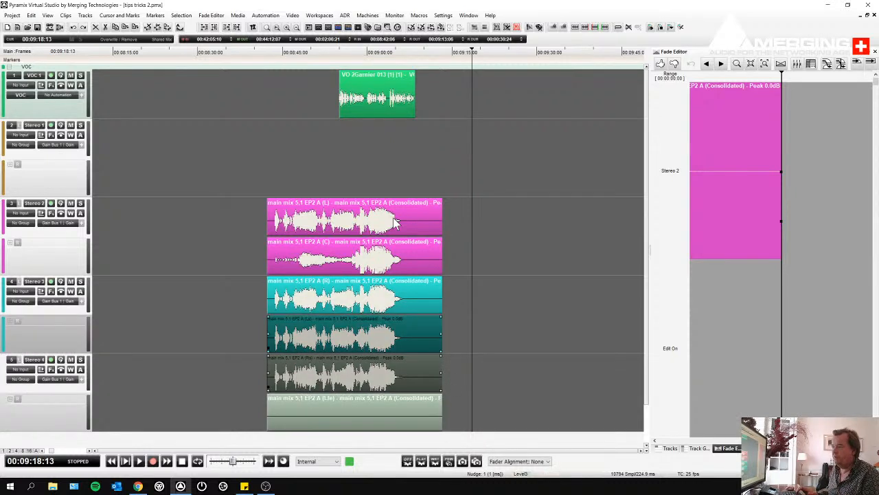
pyautogui.click(372, 159)
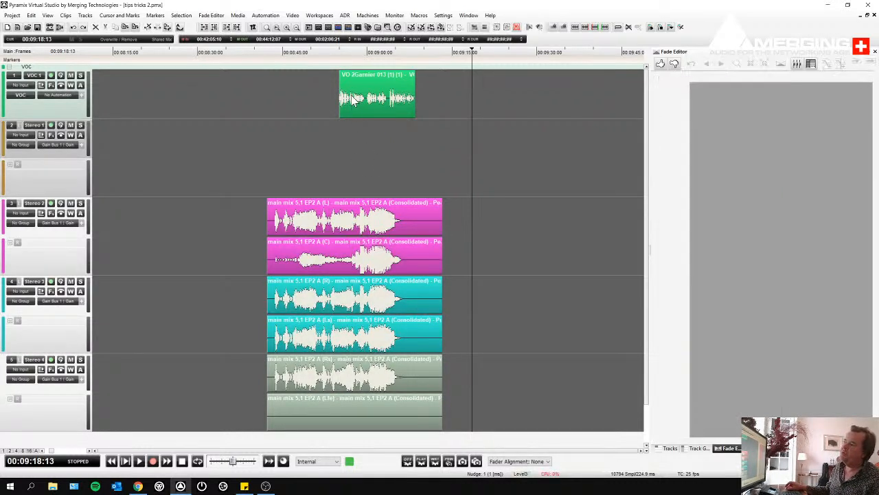
# - Select the voice-over clip, move its selection range down to the L clip and extend it to the C clip
pyautogui.click(358, 103)
pyautogui.press('Down')
pyautogui.press('Down')
pyautogui.press('Down')
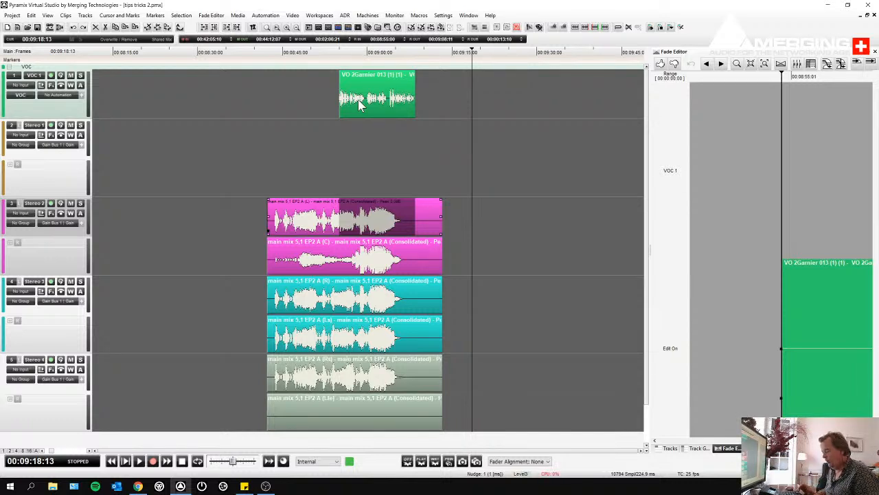
pyautogui.hotkey('shift', 'Down')
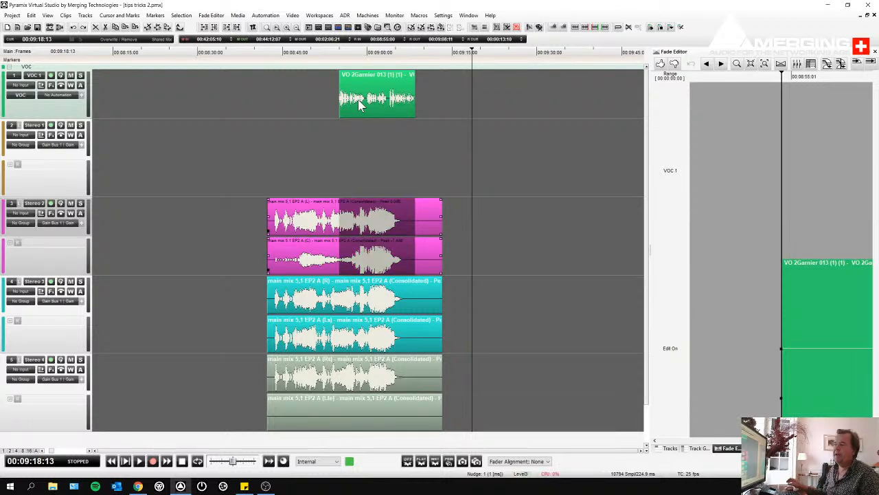
# - Show the clip envelopes on track Stereo 2, and punch the selected L and C range by -15 dB with a 250 ms fade
pyautogui.click(71, 214)
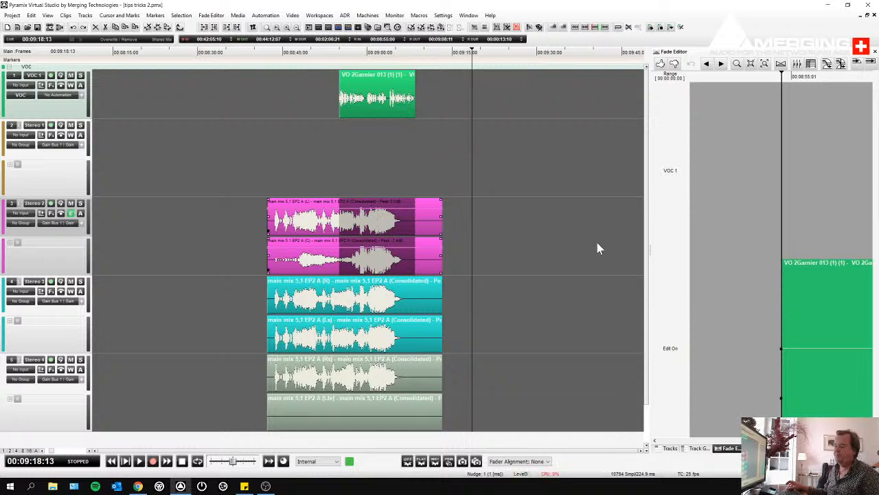
pyautogui.press('p')
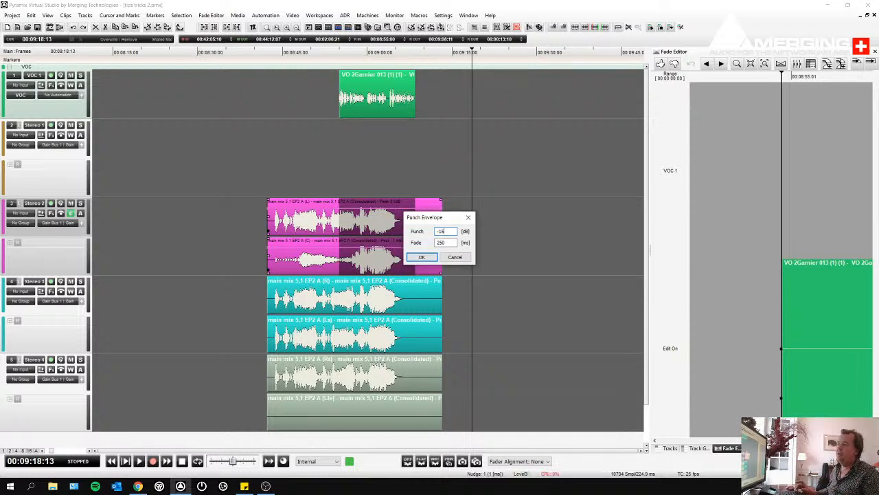
pyautogui.press('Return')
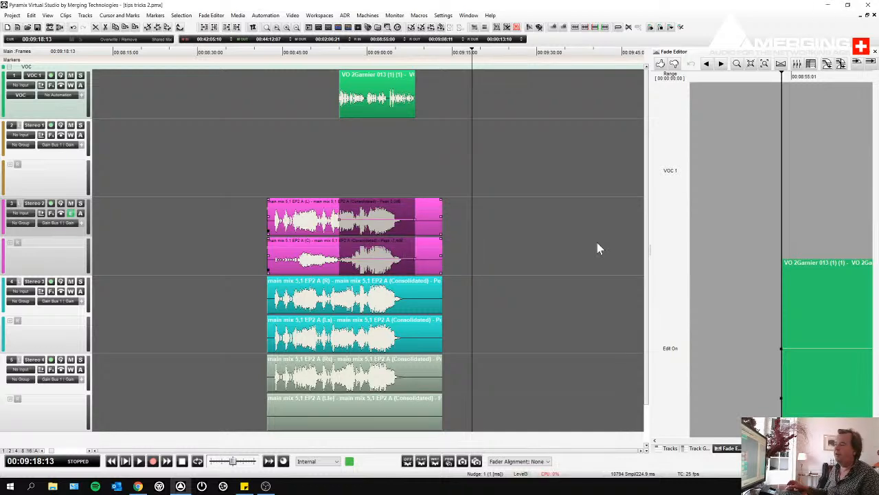
# - Examine the envelope ramps at the start and end of the punched L and C range, and select the 5.1 group
pyautogui.moveTo(330, 213); pyautogui.dragTo(351, 227)
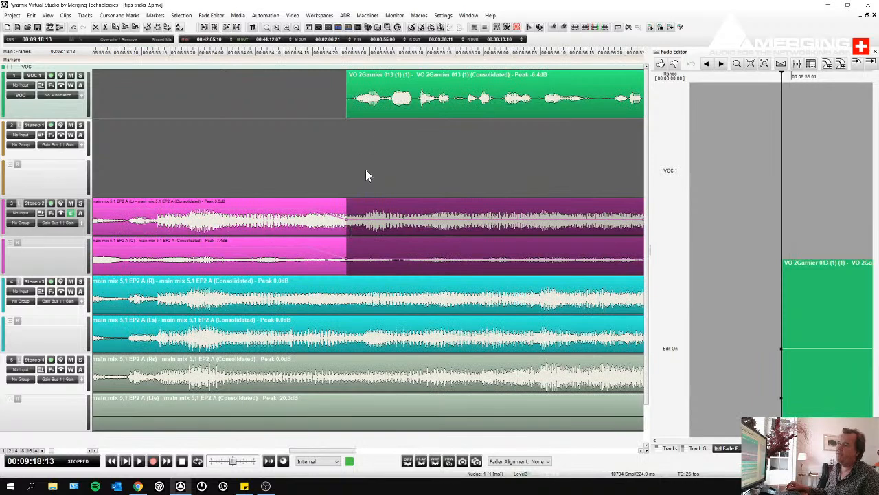
pyautogui.click(324, 222)
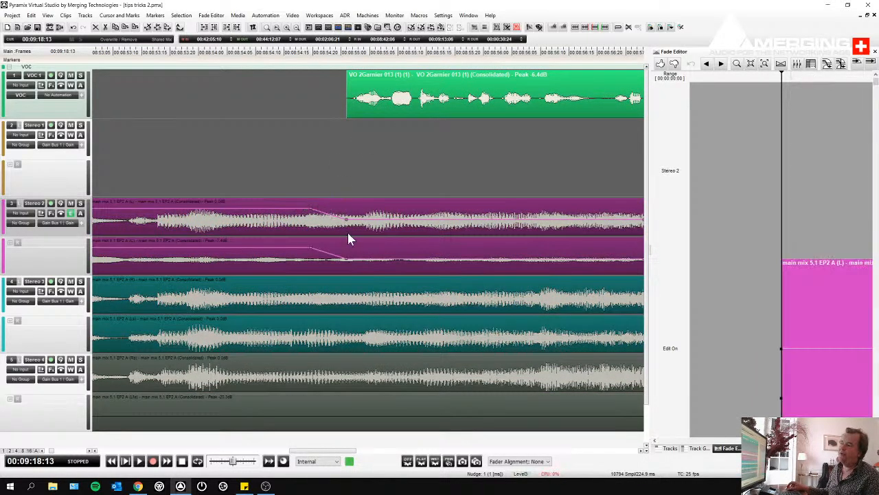
pyautogui.scroll(-5, 365, 221)
pyautogui.hscroll(2, 410, 228)
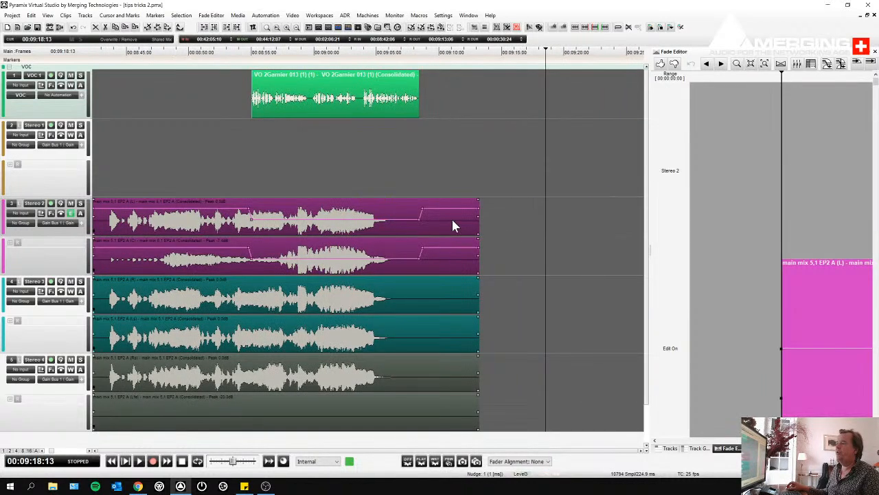
pyautogui.click(389, 121)
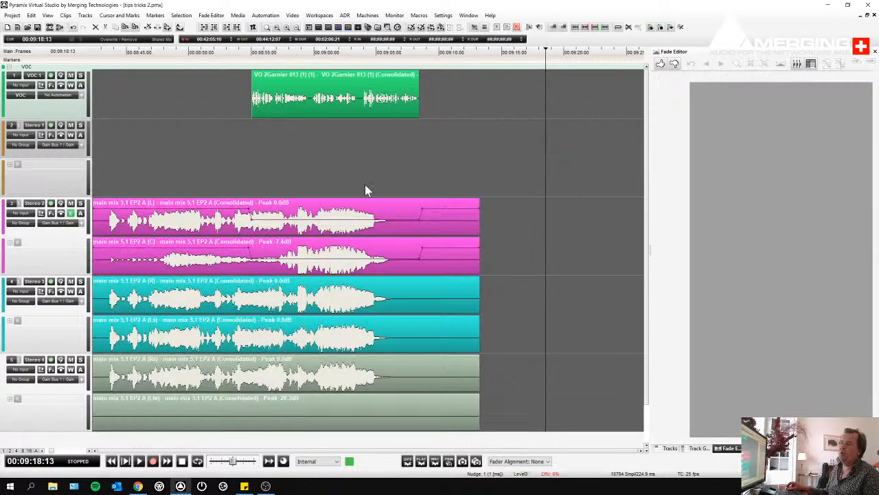
pyautogui.click(339, 214)
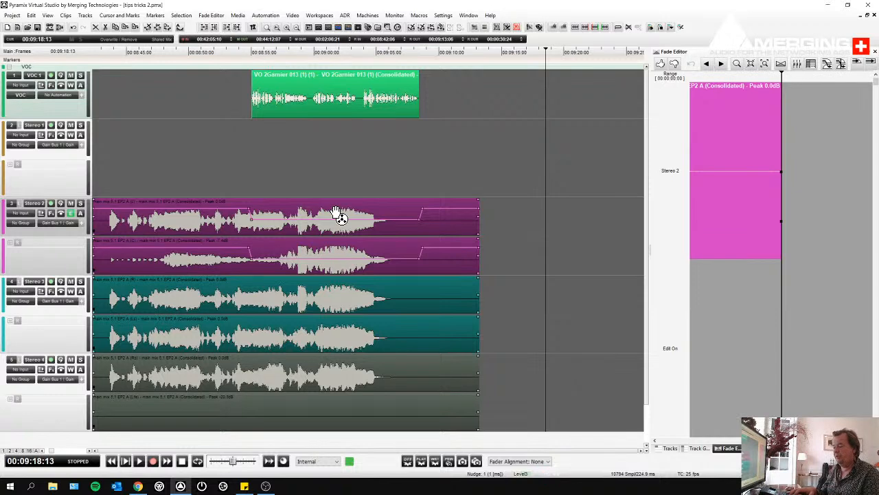
# - Select the middle phrase of the voice-over as a range, move it down to the L clip and extend it over all six 5.1 channels
pyautogui.click(331, 180)
pyautogui.moveTo(304, 117); pyautogui.dragTo(365, 133)
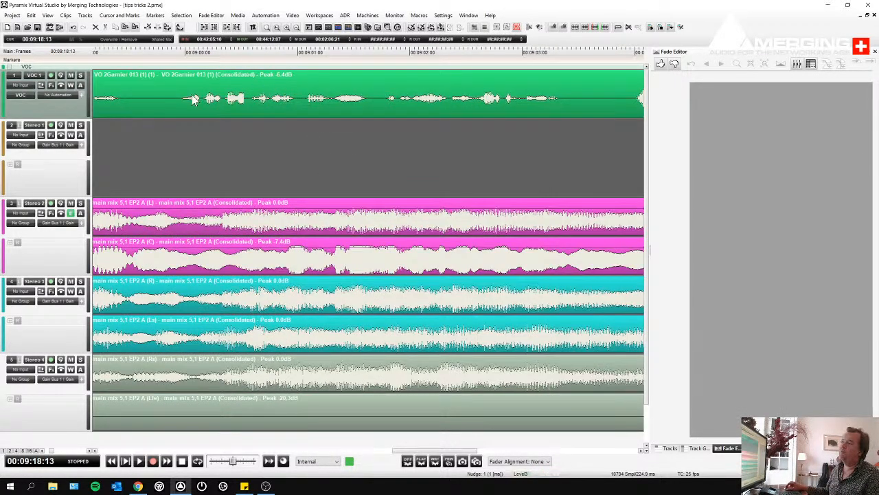
pyautogui.moveTo(182, 101); pyautogui.dragTo(559, 101)
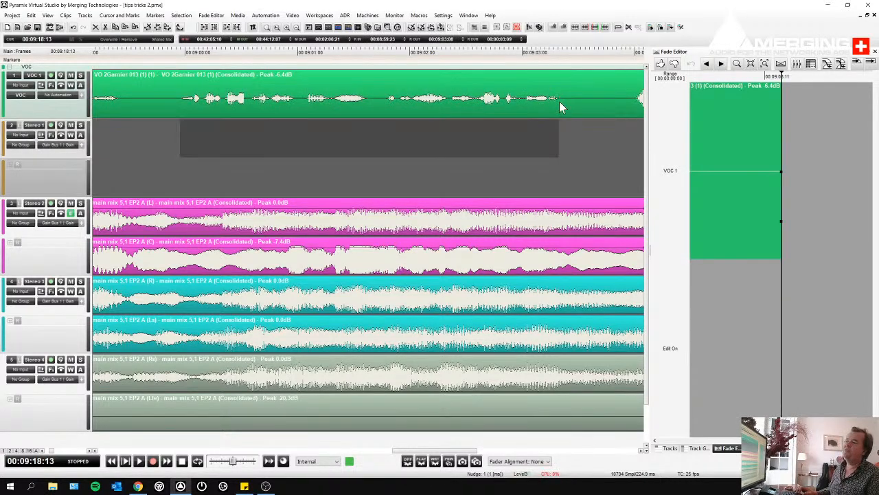
pyautogui.press('Down')
pyautogui.press('Down')
pyautogui.press('Down')
pyautogui.hotkey('shift', 'Up')
pyautogui.hotkey('shift', 'Down')
pyautogui.hotkey('shift', 'Down')
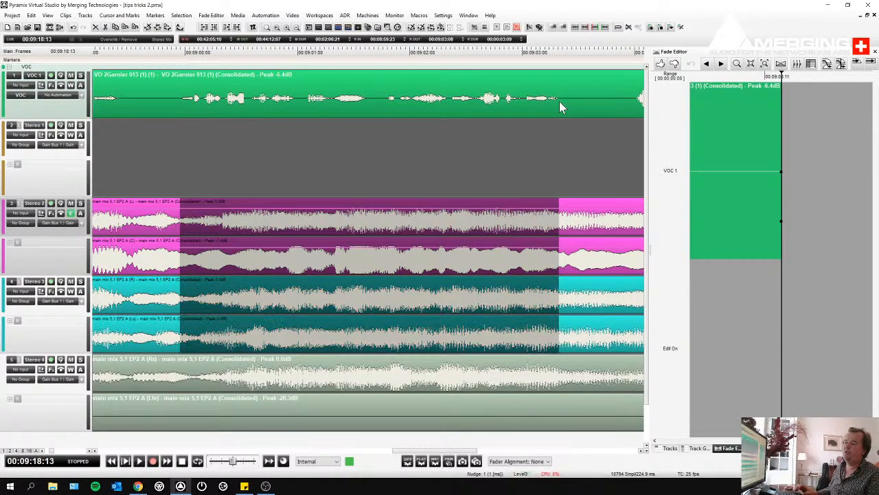
pyautogui.hotkey('shift', 'Down')
pyautogui.hotkey('shift', 'Down')
# - Punch the selected 5.1 range by -6 dB with a 250 ms fade, and show the clip envelopes on tracks Stereo 3 and Stereo 4
pyautogui.press('p')
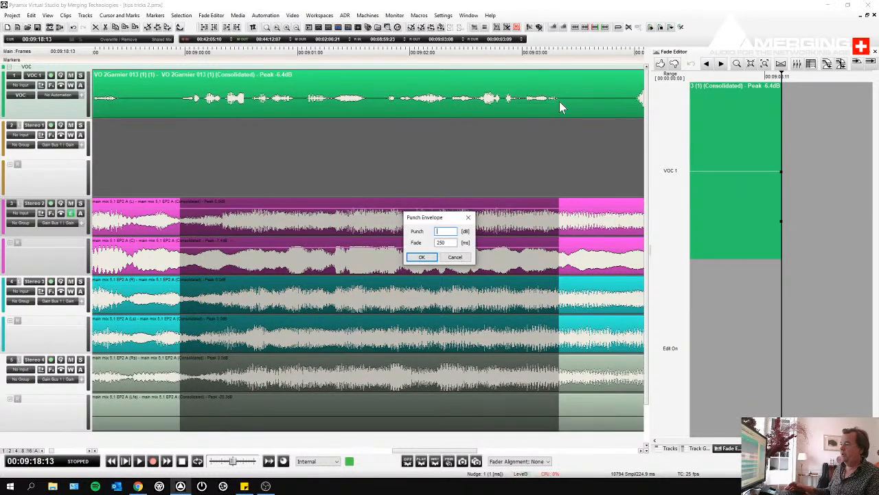
pyautogui.write('-6')
pyautogui.press('Return')
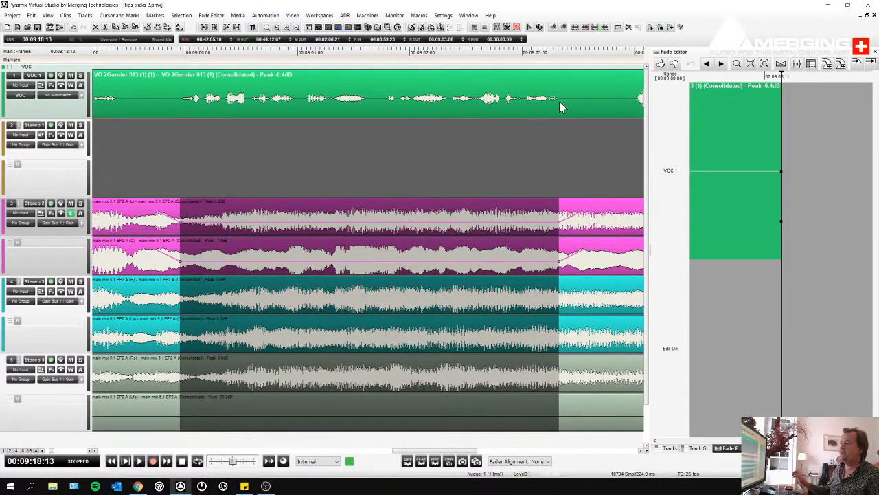
pyautogui.click(562, 302)
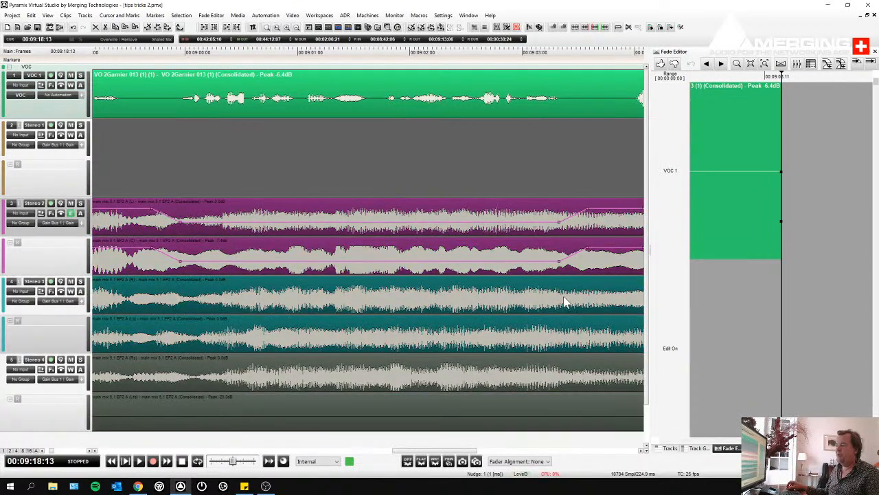
pyautogui.click(70, 291)
pyautogui.click(70, 370)
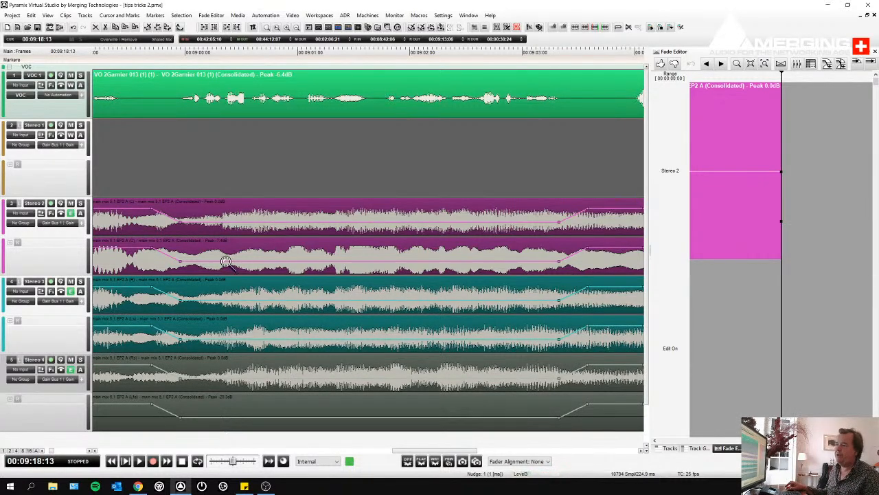
# - Examine the punched envelope section across the whole 5.1 group in relation to the voice-over clip, and reselect the group
pyautogui.scroll(-5, 238, 237)
pyautogui.scroll(-2, 239, 247)
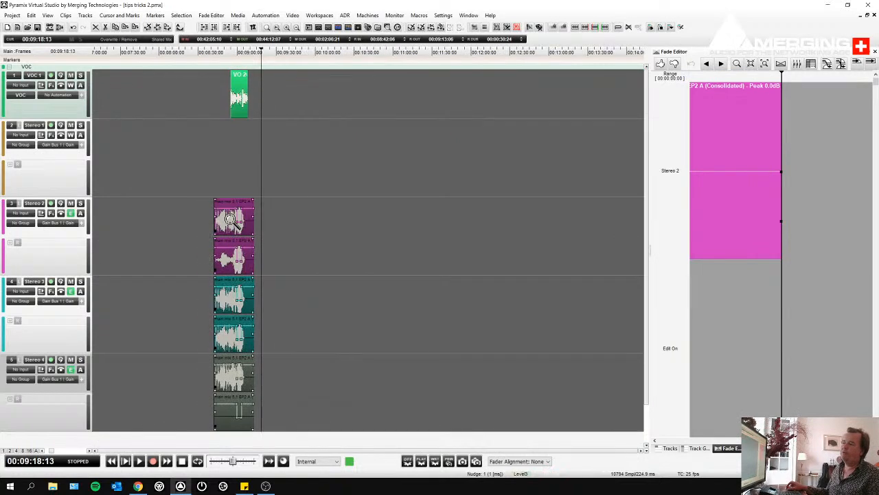
pyautogui.scroll(4, 259, 243)
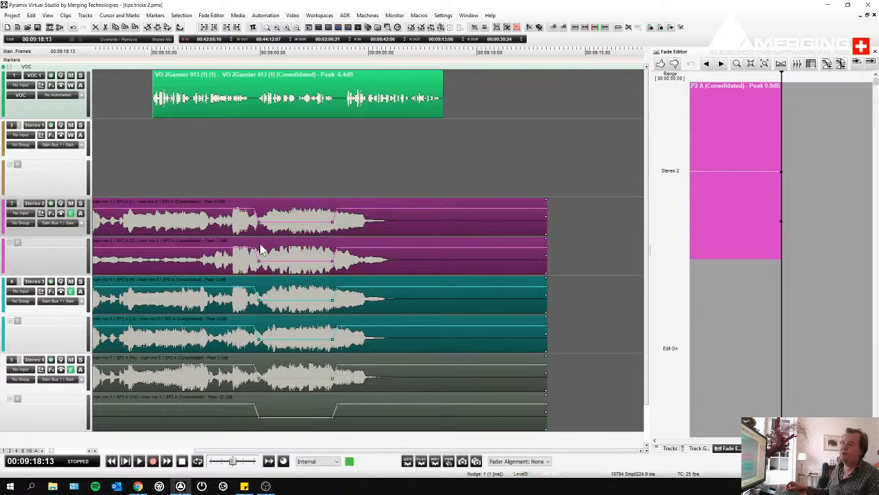
pyautogui.click(265, 186)
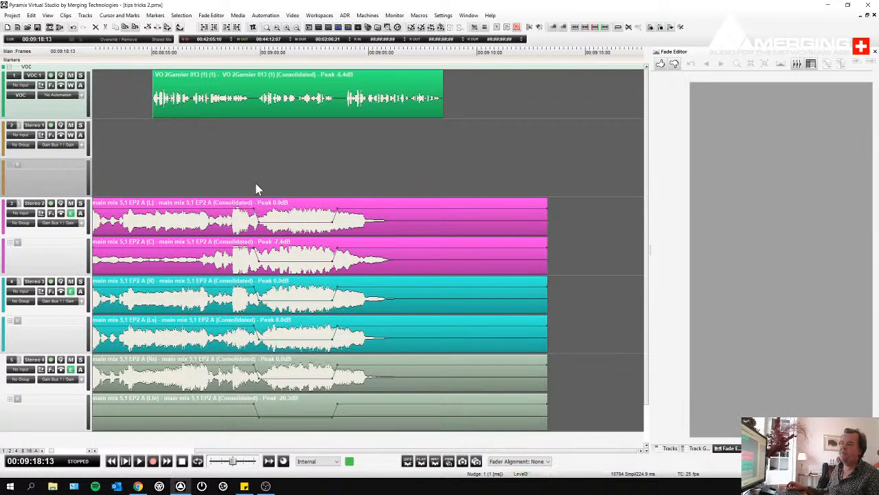
pyautogui.scroll(1, 268, 186)
pyautogui.scroll(-2, 261, 183)
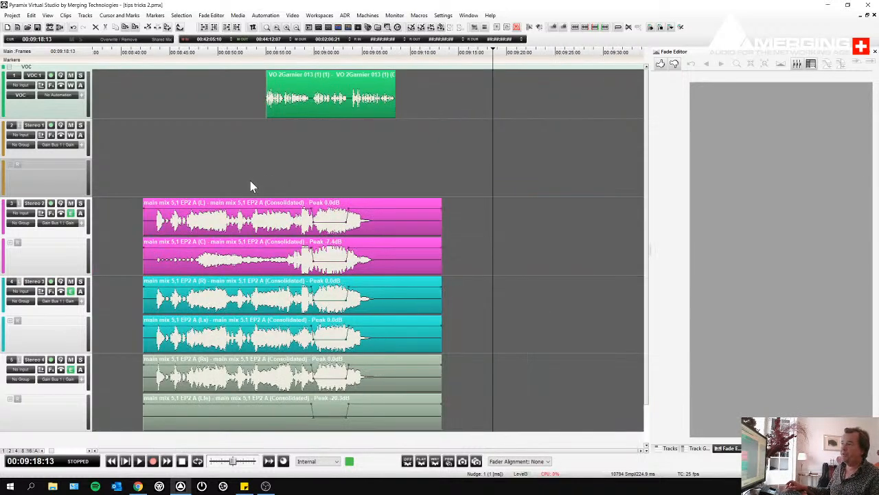
pyautogui.click(327, 268)
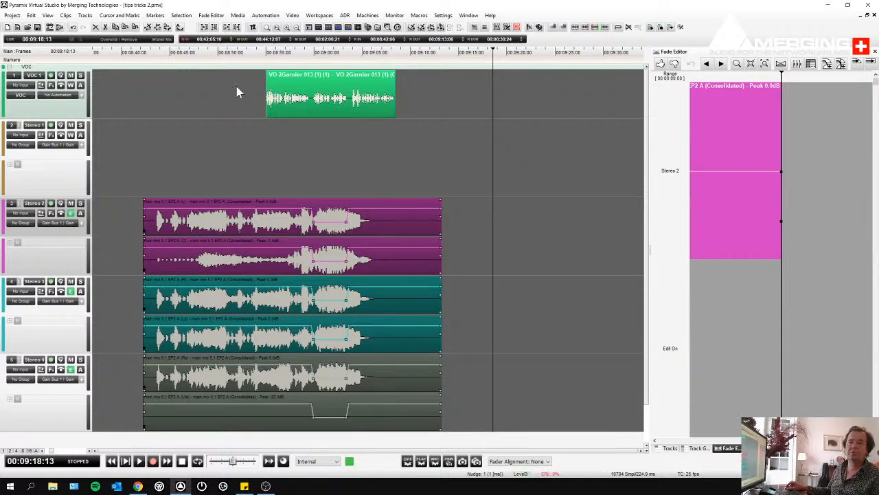
# - Move the cursor to 00:08:44:08, and set the mark in and mark out to the ends of the selected 5.1 group
pyautogui.moveTo(209, 61); pyautogui.dragTo(232, 60)
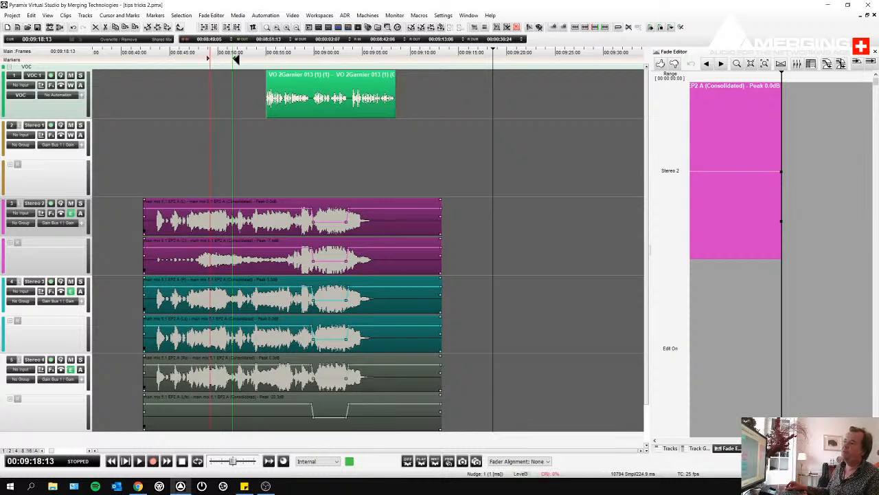
pyautogui.click(163, 62)
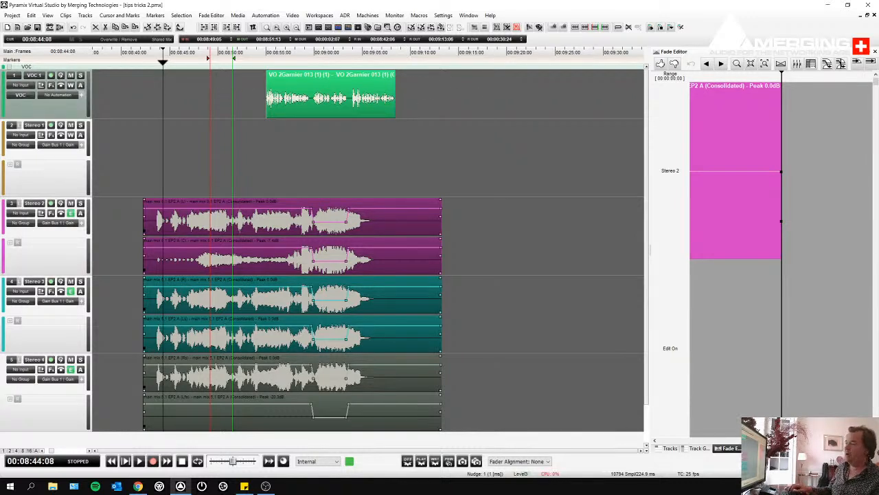
pyautogui.hotkey('ctrl', 'i')
pyautogui.hotkey('ctrl', 'o')
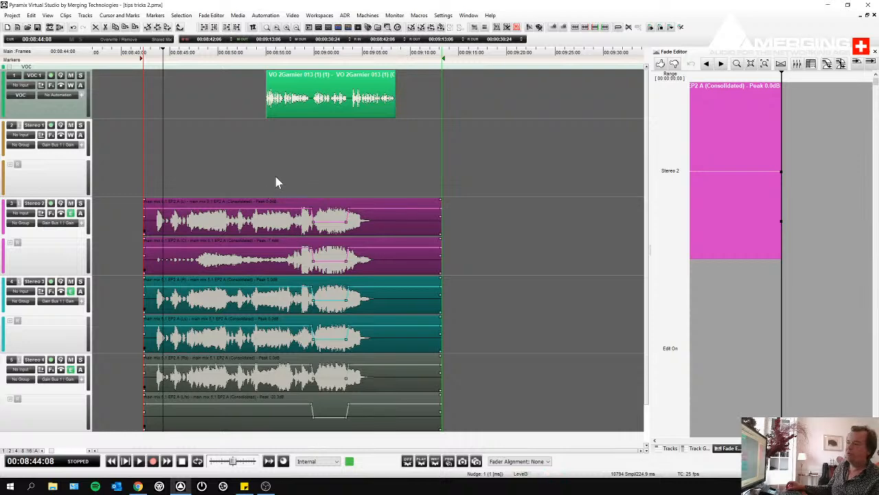
# - Select the middle phrase of the voice-over clip and set the mark in and mark out to that range
pyautogui.click(310, 100)
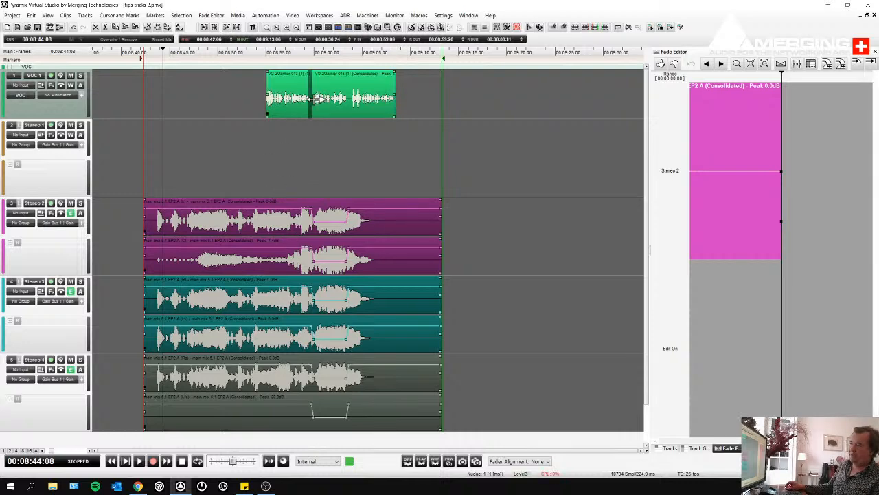
pyautogui.click(324, 134)
pyautogui.moveTo(311, 103); pyautogui.dragTo(349, 108)
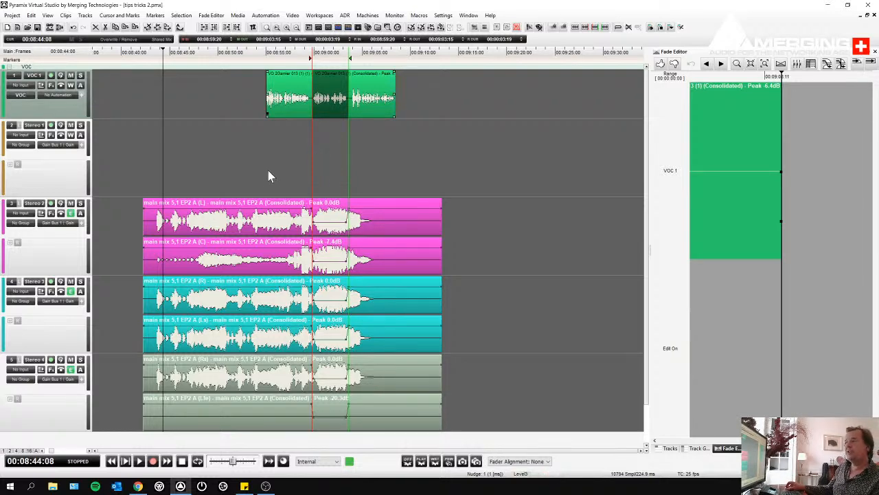
# - Hide the clip envelopes on the 5.1 tracks, and select all material up to the mark in
pyautogui.click(295, 230)
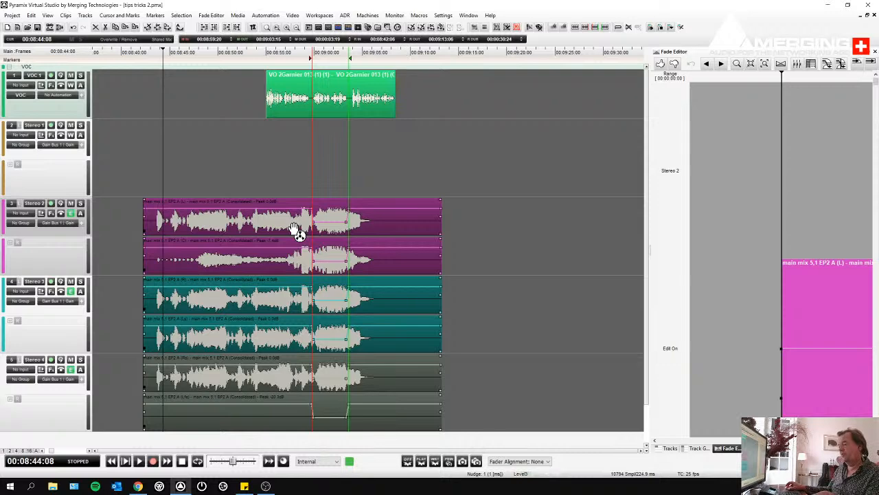
pyautogui.click(72, 217)
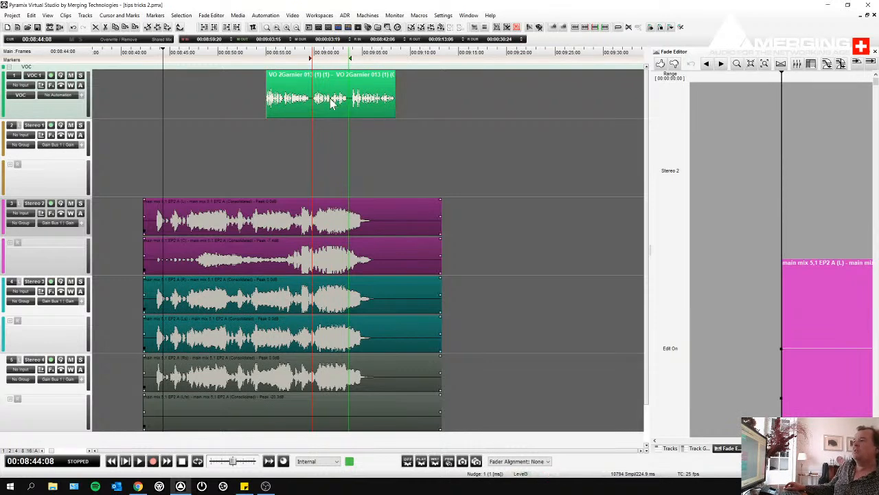
pyautogui.click(66, 15)
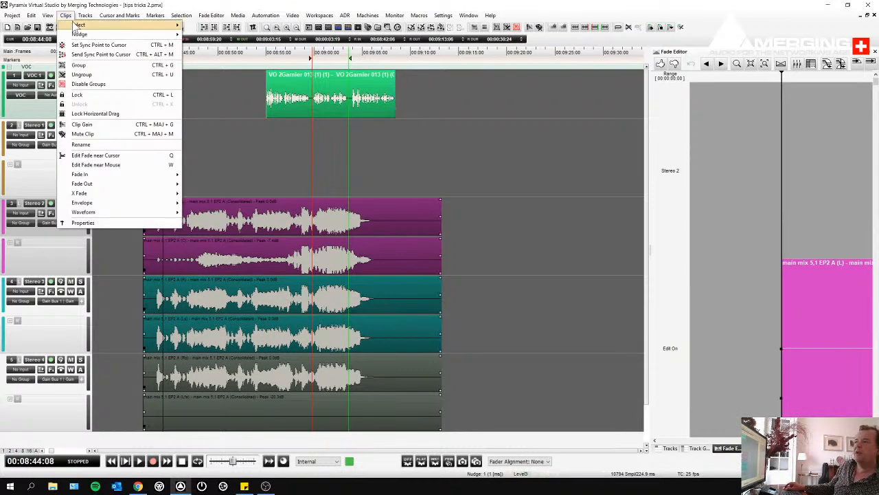
pyautogui.moveTo(96, 28)
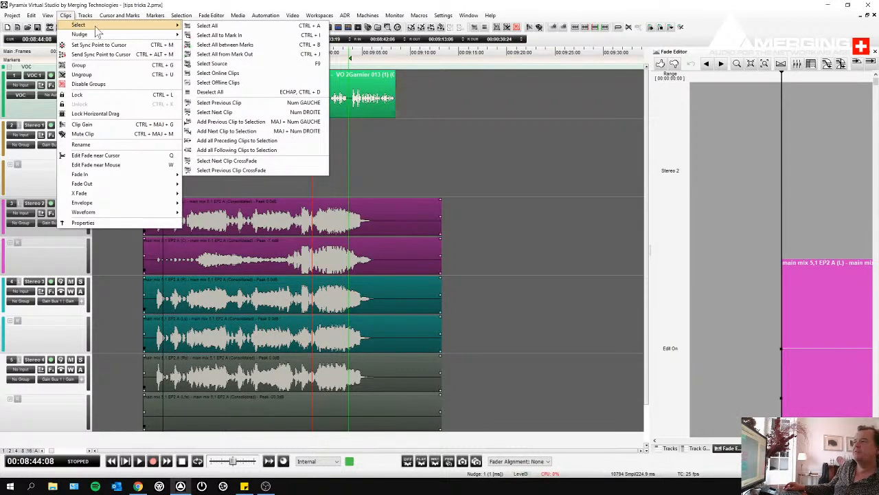
pyautogui.click(251, 37)
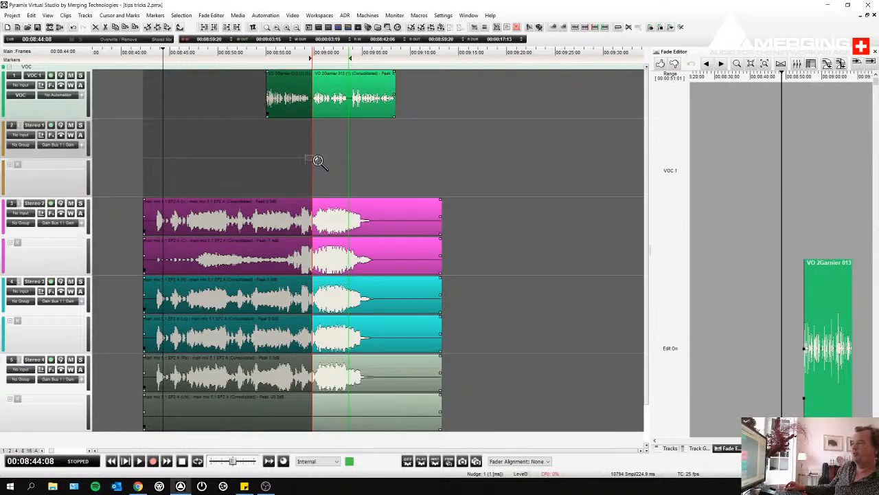
# - Set the mark in at 00:08:59:23, just before the voice-over phrase, and select all material up to it
pyautogui.moveTo(306, 156); pyautogui.dragTo(320, 161)
pyautogui.moveTo(396, 161); pyautogui.dragTo(506, 206)
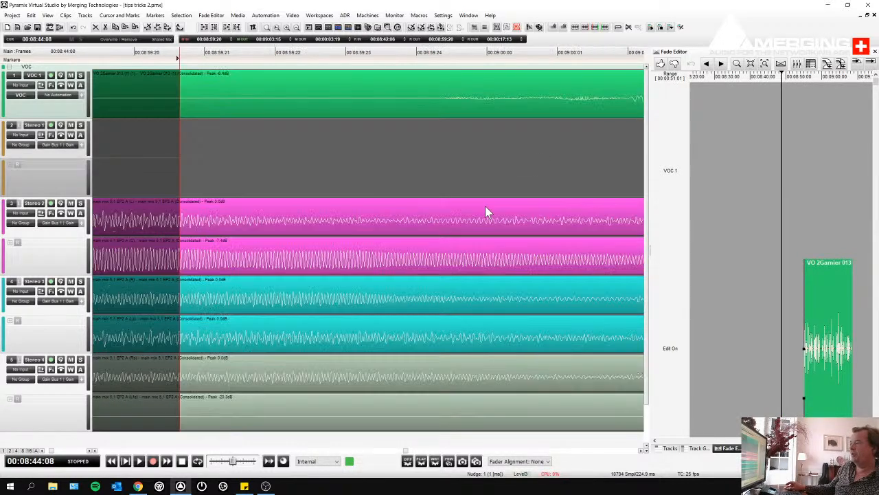
pyautogui.click(416, 173)
pyautogui.moveTo(405, 53); pyautogui.dragTo(383, 53)
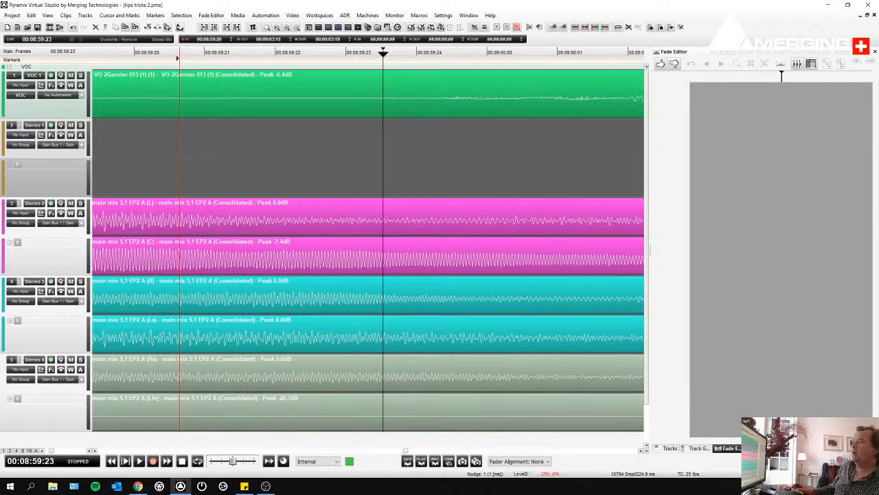
pyautogui.press('i')
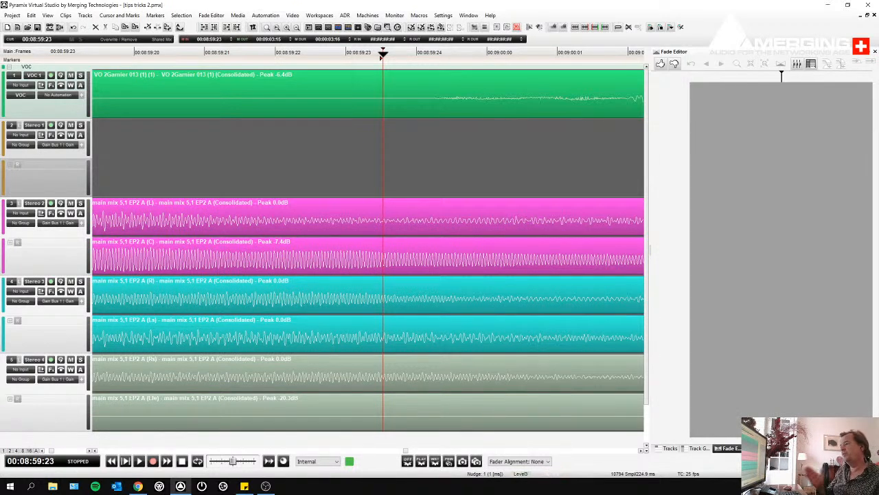
pyautogui.hotkey('shift', 'Home')
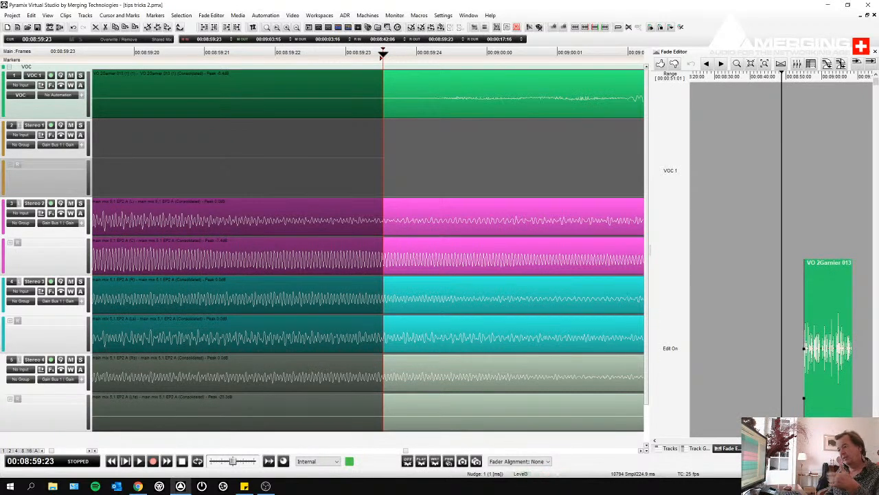
# - Try deleting the selected material before the mark in, undo it, then try moving that material earlier and undo that too
pyautogui.press('Delete')
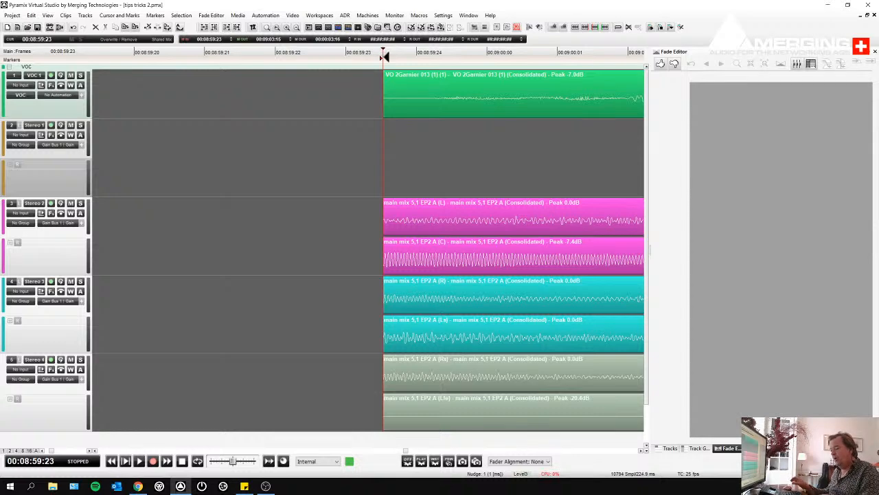
pyautogui.hotkey('ctrl', 'z')
pyautogui.moveTo(338, 220); pyautogui.dragTo(143, 197)
pyautogui.hotkey('ctrl', 'z')
# - Move the selected material before the mark in about two frames earlier on all tracks, and clear the selection
pyautogui.moveTo(215, 227); pyautogui.dragTo(167, 224)
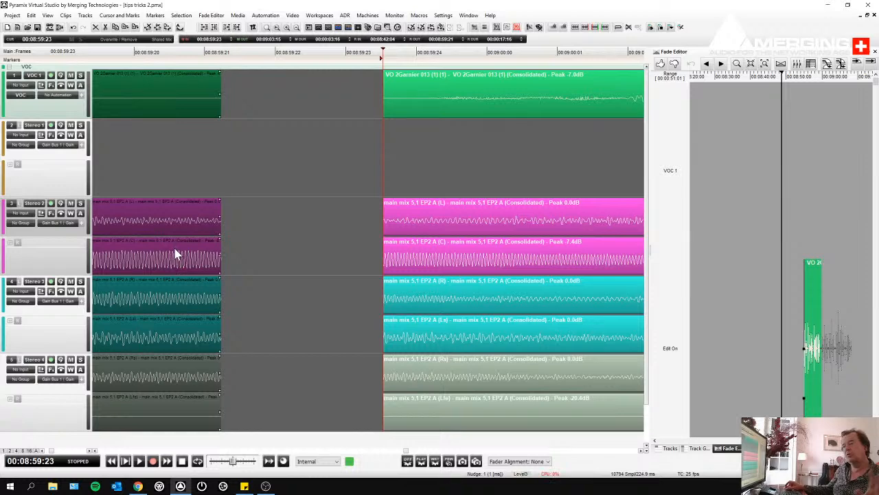
pyautogui.click(293, 204)
# - Set the mark out at 00:09:00:00, select all material from it onward, and move that material about one frame later
pyautogui.rightClick(499, 58)
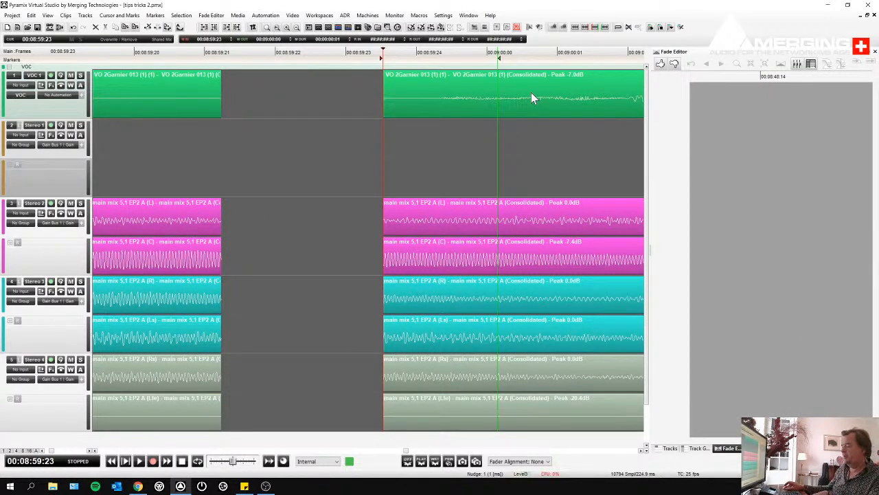
pyautogui.doubleClick(531, 93)
pyautogui.moveTo(509, 99); pyautogui.dragTo(598, 108)
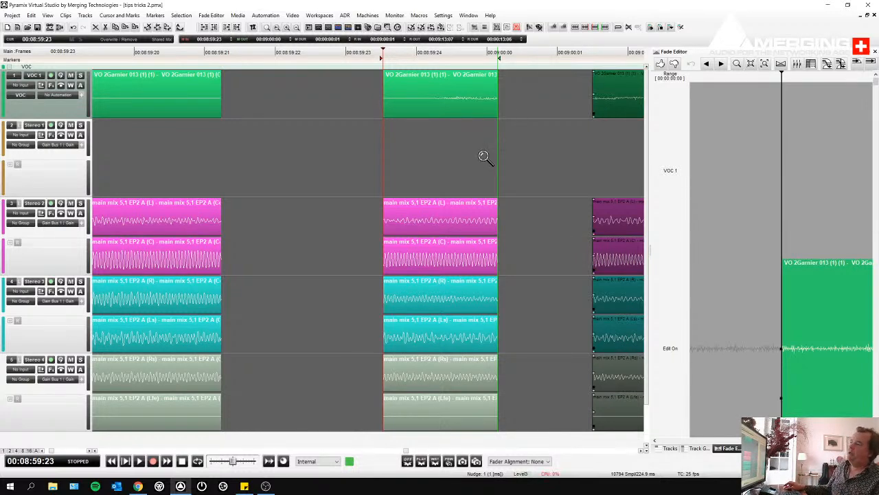
# - Mark and select a short range at about 00:08:59:19 across all tracks, and insert silence there
pyautogui.scroll(-1, 484, 157)
pyautogui.moveTo(204, 59); pyautogui.dragTo(224, 60)
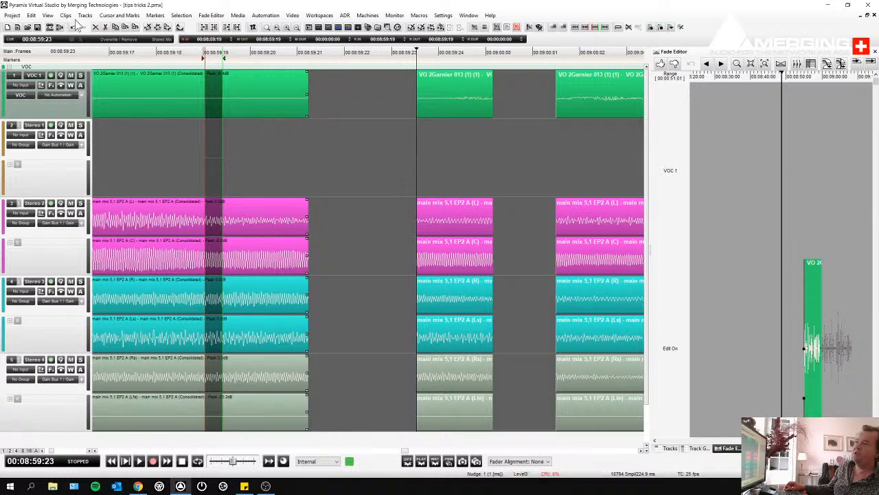
pyautogui.click(32, 15)
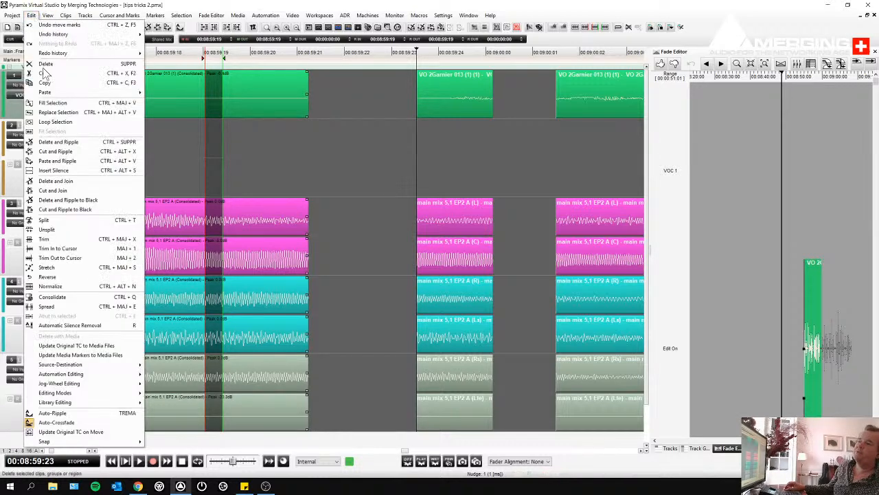
pyautogui.click(65, 171)
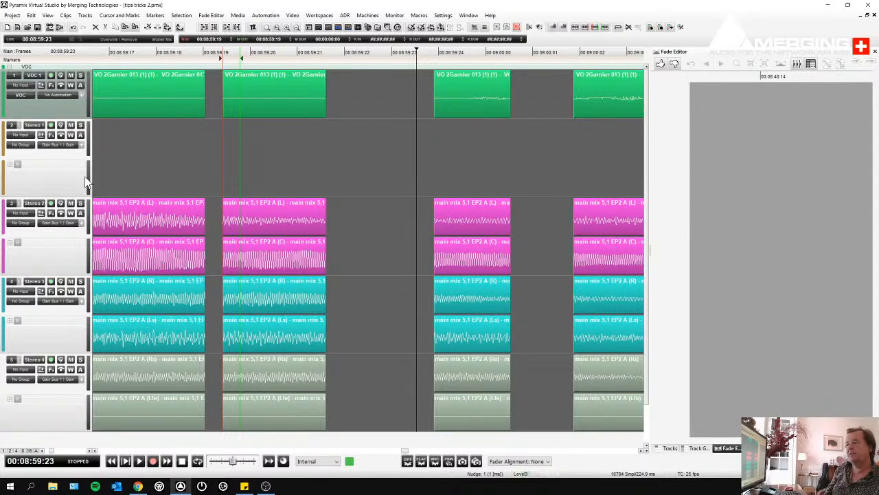
# - Undo the inserted silence, and ripple-delete the marked range across all tracks
pyautogui.hotkey('ctrl', 'z')
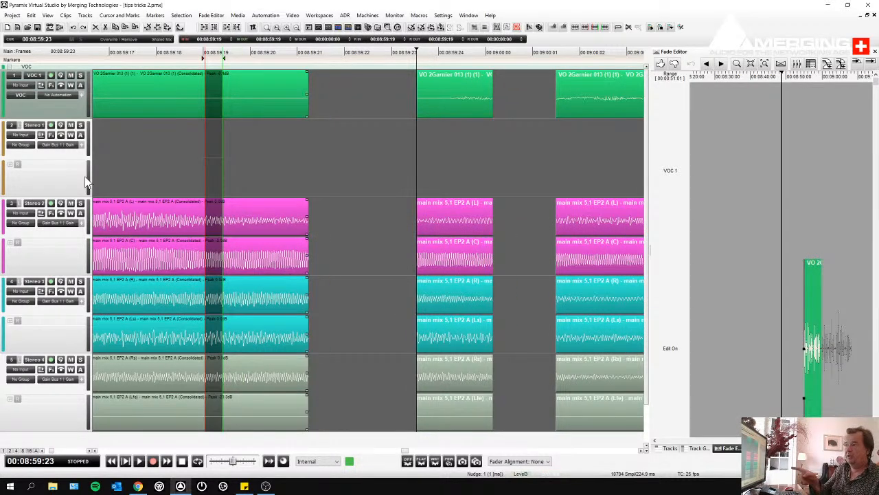
pyautogui.hotkey('ctrl', 'z')
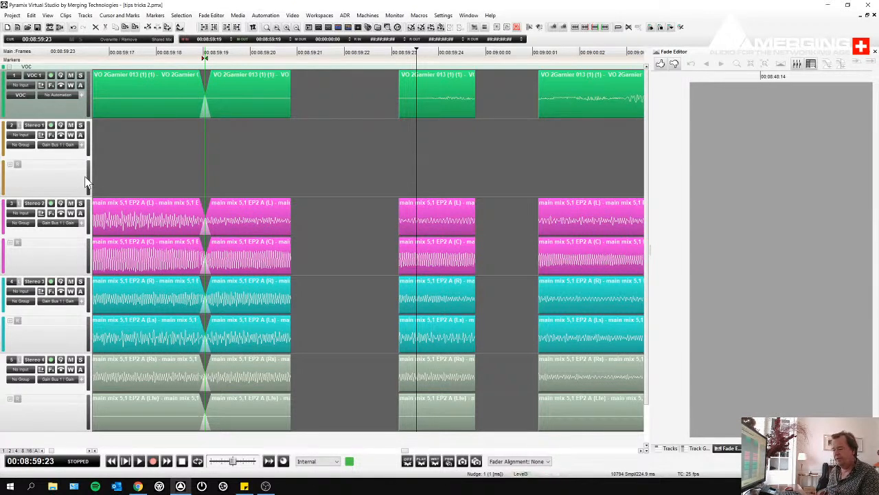
# - Undo the ripple delete across all tracks, and clear the selection
pyautogui.hotkey('ctrl', 'y')
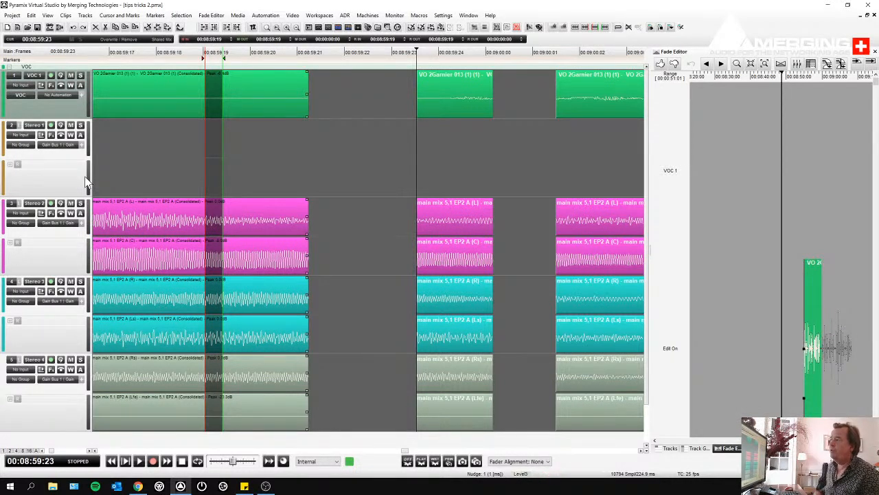
pyautogui.click(337, 132)
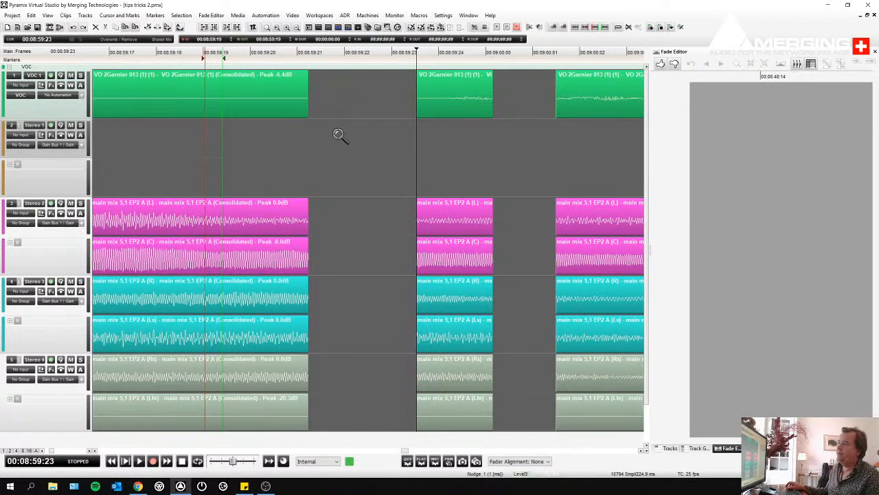
pyautogui.scroll(-4, 337, 133)
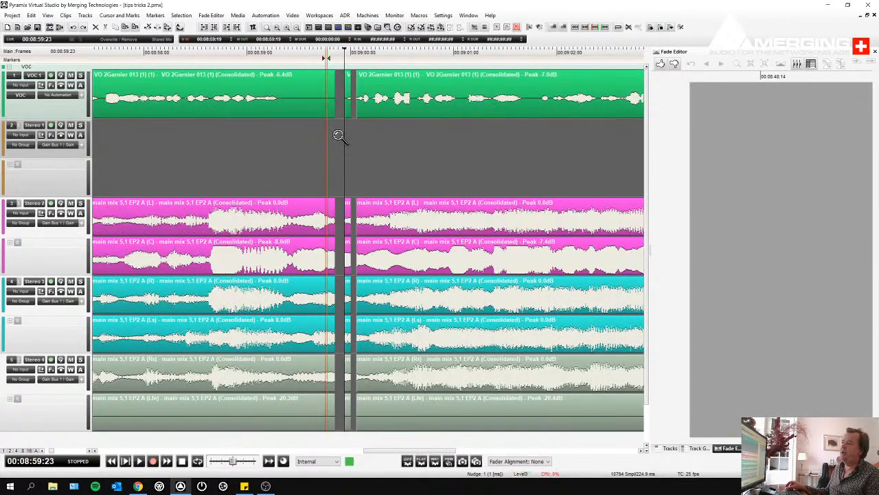
pyautogui.scroll(-2, 338, 133)
pyautogui.scroll(4, 336, 136)
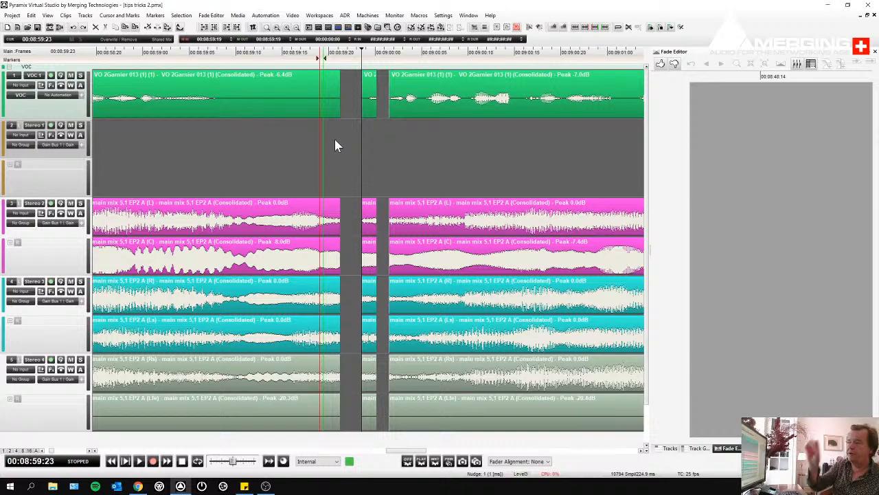
# - Examine the voice-over and 5.1 mix clips at different zoom levels, including waveform detail near 00:08:51 and 00:08:43:17
pyautogui.scroll(-2, 330, 134)
pyautogui.scroll(-2, 329, 132)
pyautogui.scroll(3, 329, 132)
pyautogui.scroll(-2, 330, 132)
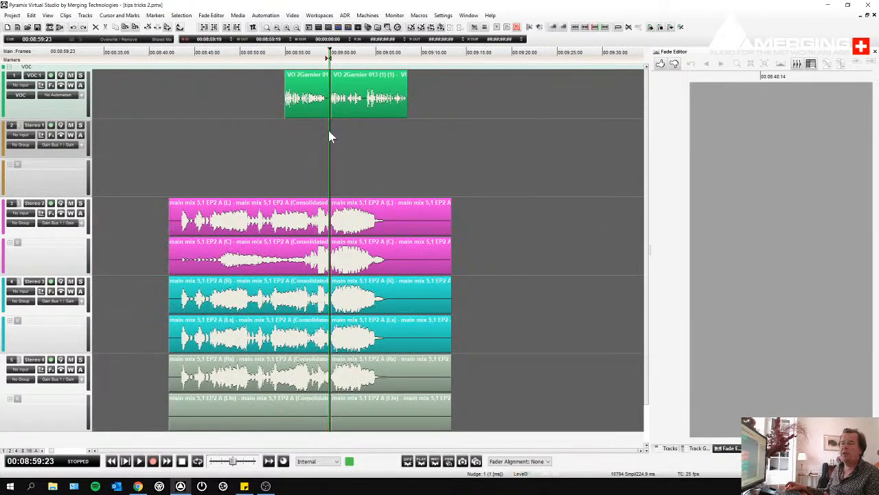
pyautogui.moveTo(193, 94); pyautogui.dragTo(496, 314)
pyautogui.click(465, 179)
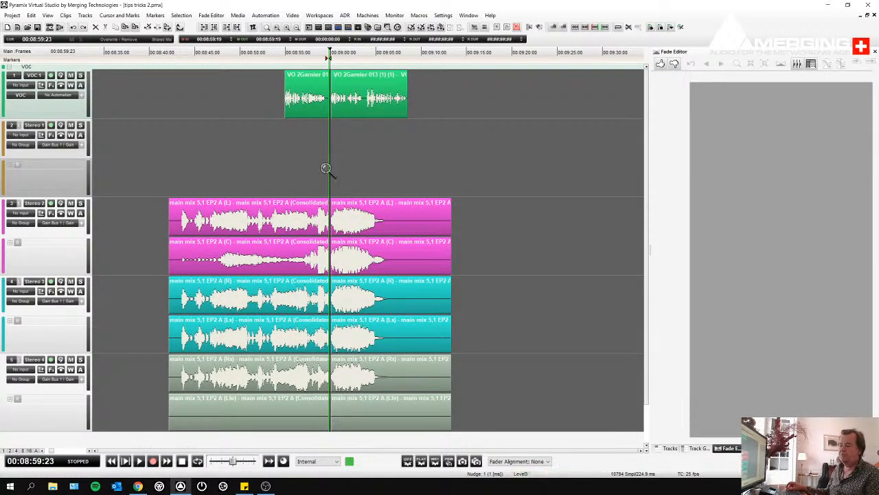
pyautogui.moveTo(158, 93); pyautogui.dragTo(412, 249)
pyautogui.moveTo(268, 145); pyautogui.dragTo(320, 220)
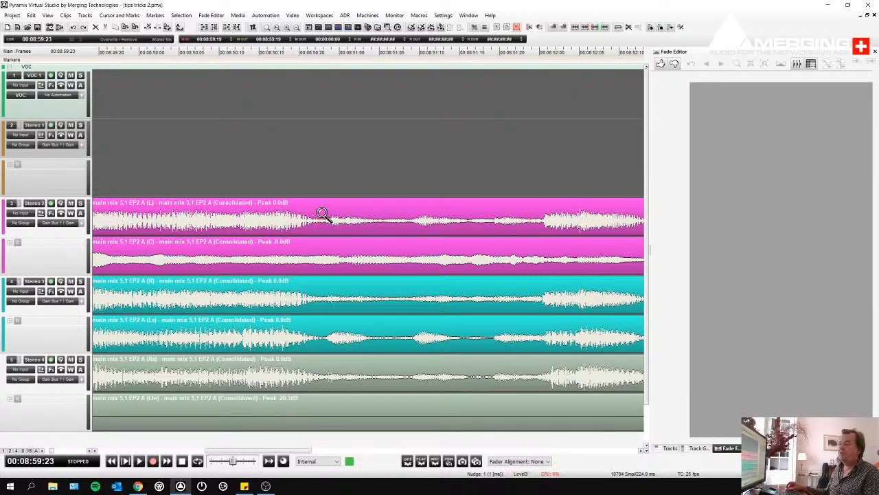
pyautogui.rightClick(320, 202)
pyautogui.rightClick(320, 198)
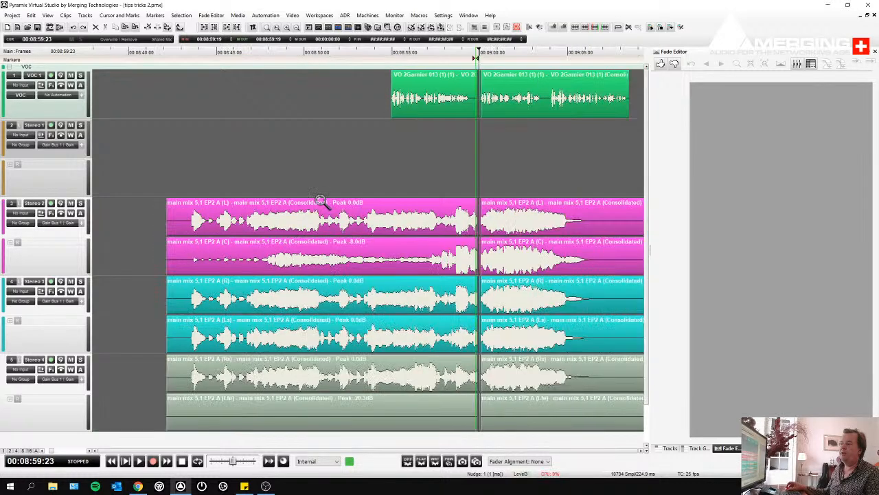
pyautogui.rightClick(319, 198)
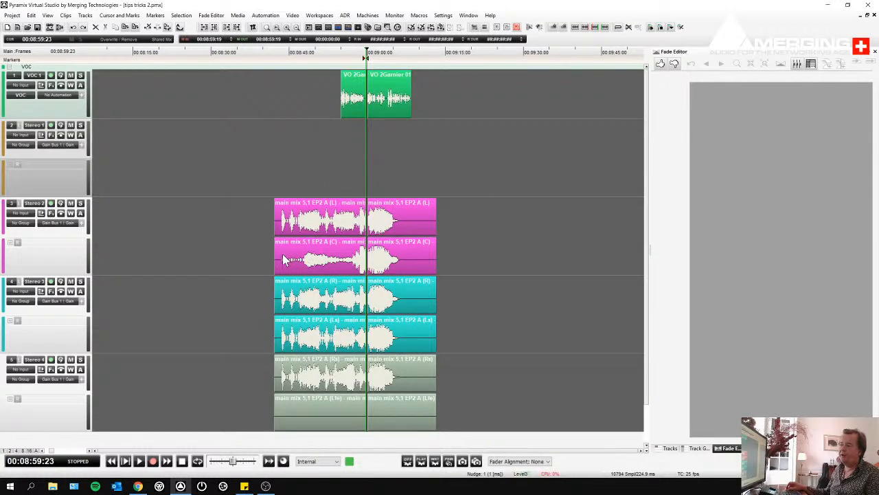
pyautogui.scroll(5, 285, 228)
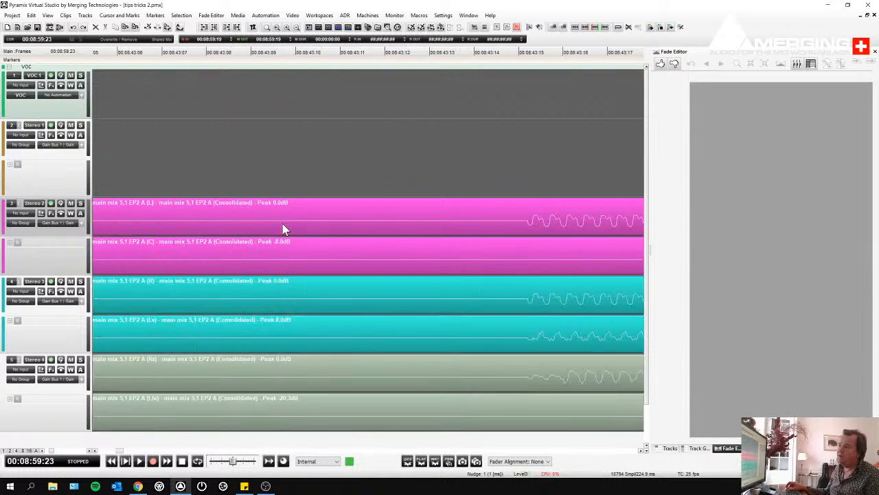
pyautogui.hscroll(2, 600, 224)
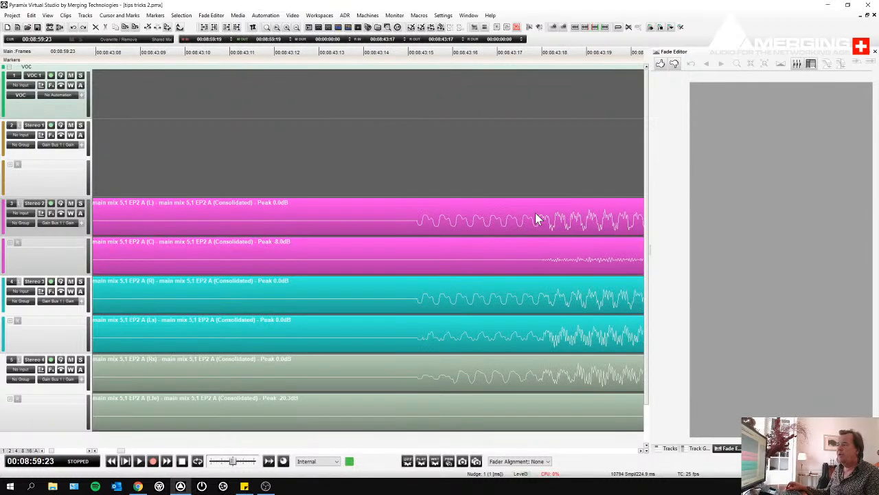
# - Select the 5.1 mix clips before the cut, and inspect the mix waveforms around 00:09:04:22
pyautogui.click(536, 217)
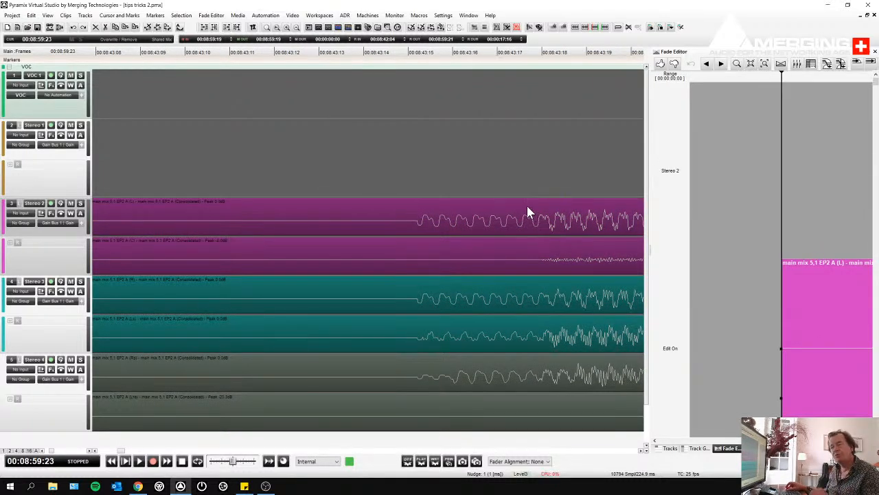
pyautogui.rightClick(512, 210)
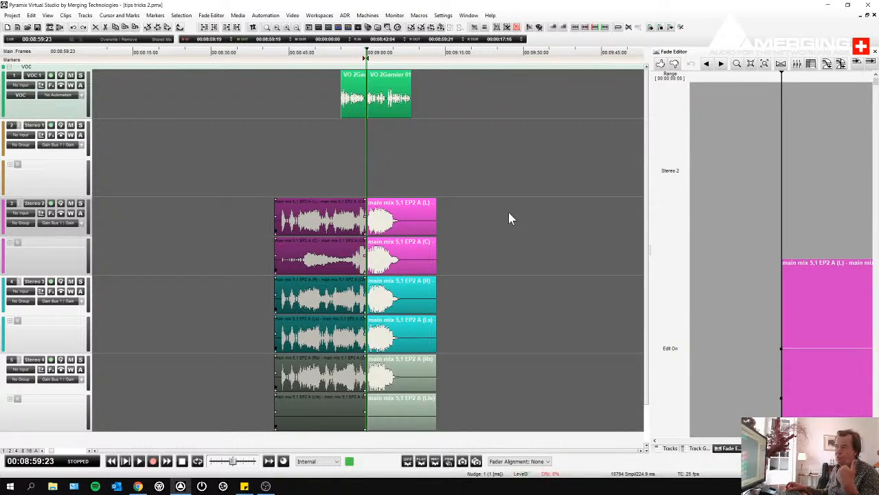
pyautogui.click(395, 219)
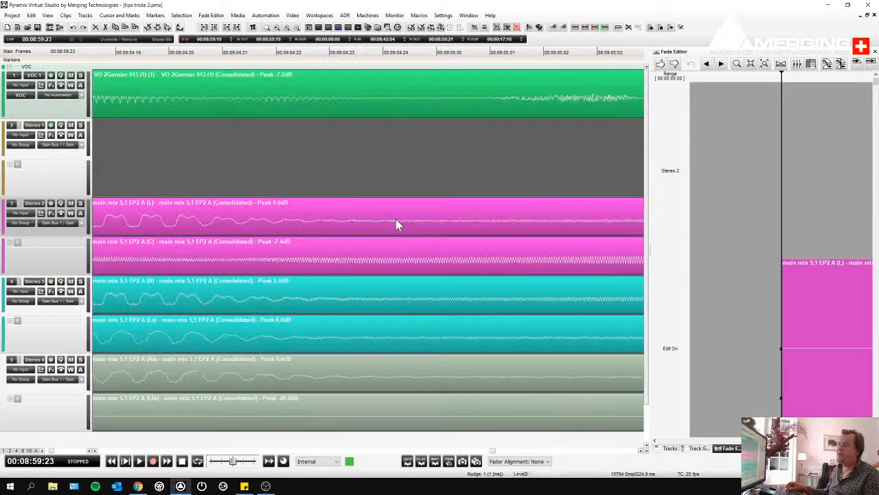
pyautogui.click(316, 218)
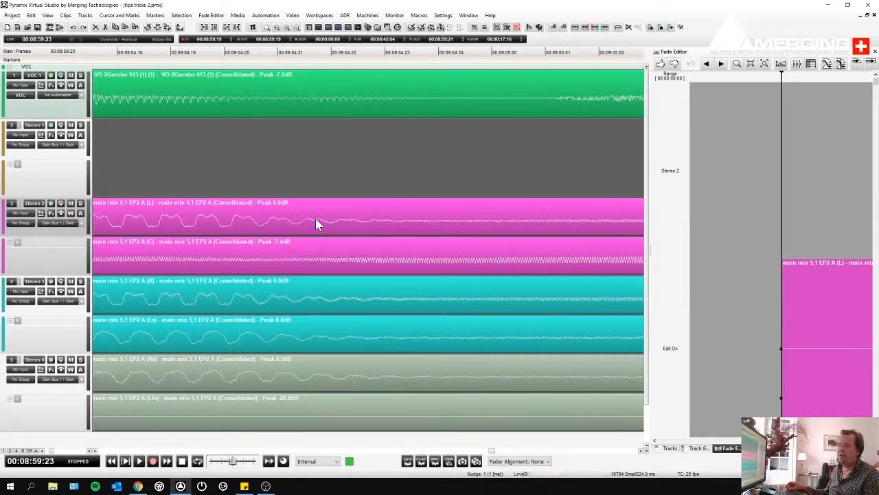
pyautogui.rightClick(316, 219)
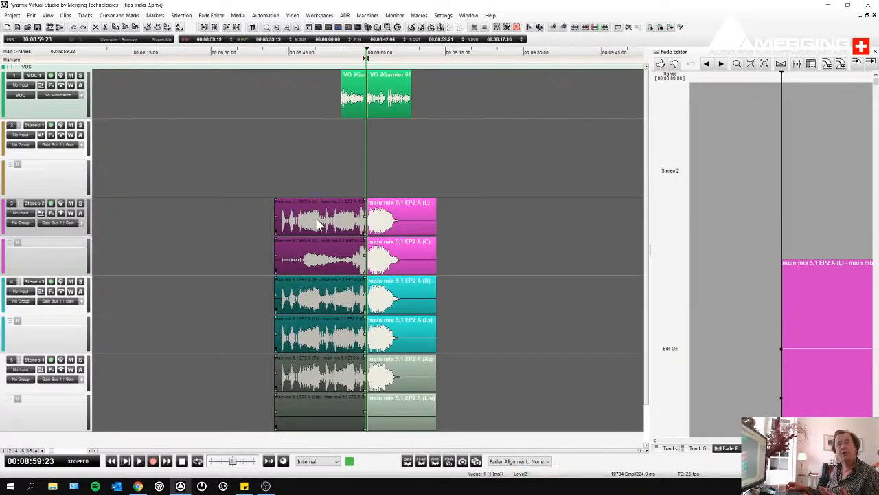
pyautogui.moveTo(313, 183); pyautogui.dragTo(381, 240)
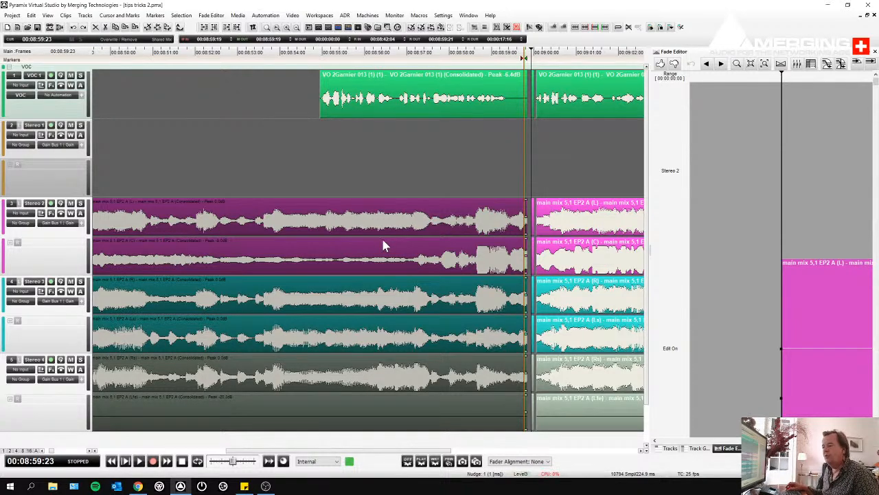
# - Place five spaced copies of a three-second 5.1 mix section between 00:09:40:21 and 00:10:03:05, and select them all
pyautogui.scroll(-5, 382, 246)
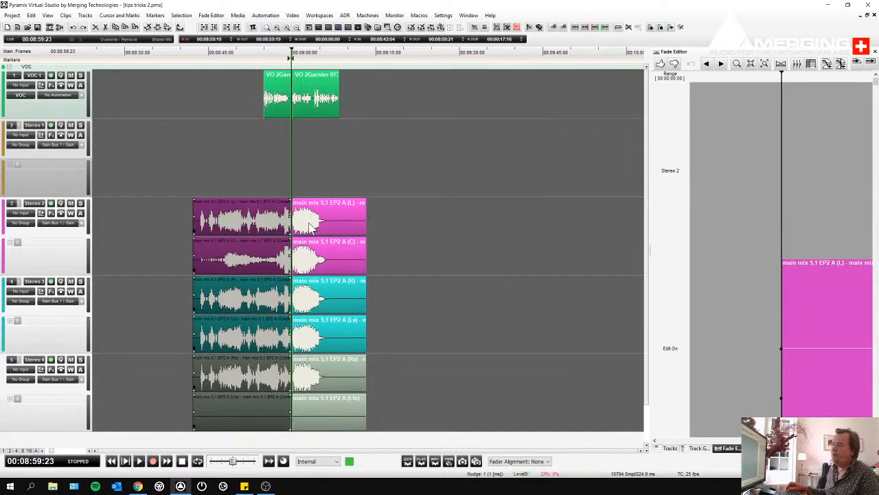
pyautogui.moveTo(299, 229); pyautogui.dragTo(530, 232)
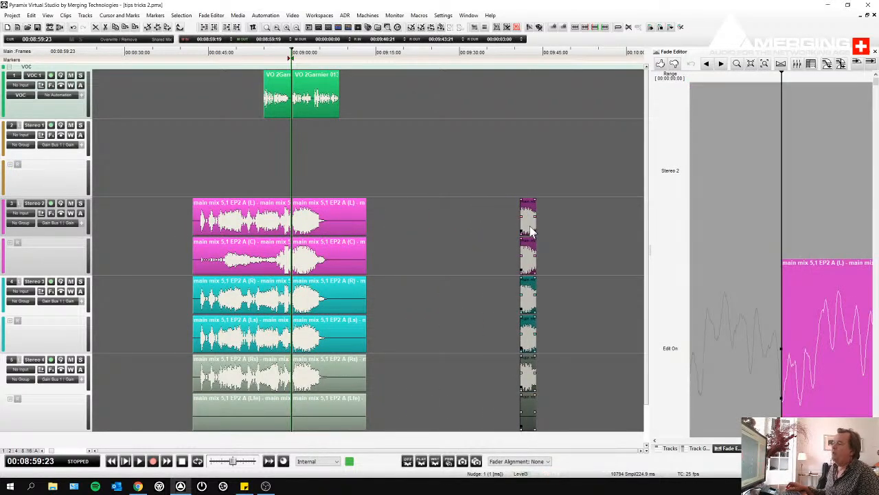
pyautogui.hscroll(5, 530, 228)
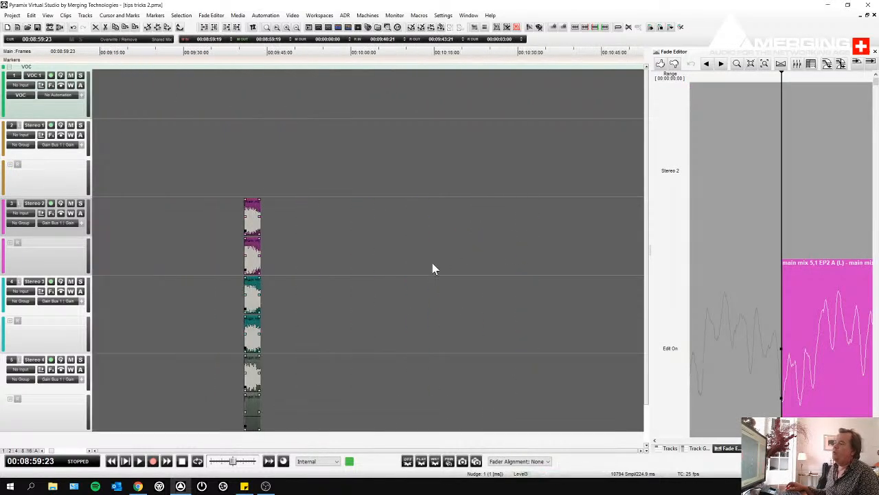
pyautogui.moveTo(204, 228); pyautogui.dragTo(371, 241)
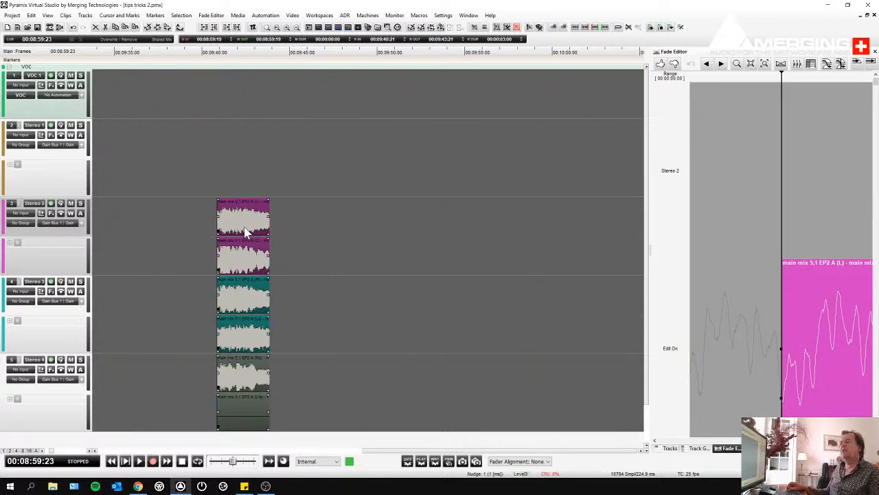
pyautogui.moveTo(249, 232); pyautogui.dragTo(581, 221)
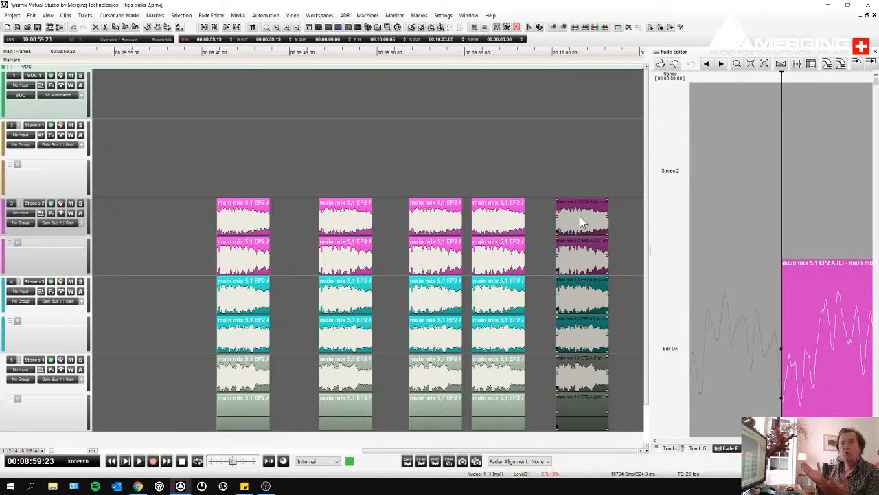
pyautogui.moveTo(186, 205); pyautogui.dragTo(608, 296)
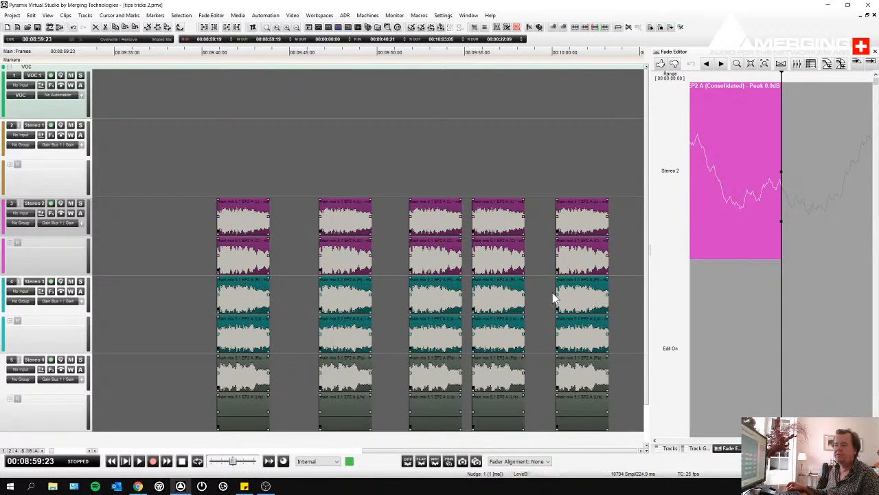
# - Spread the five selected pieces with a gap time of 00:00:00:00, and undo the spread
pyautogui.click(32, 16)
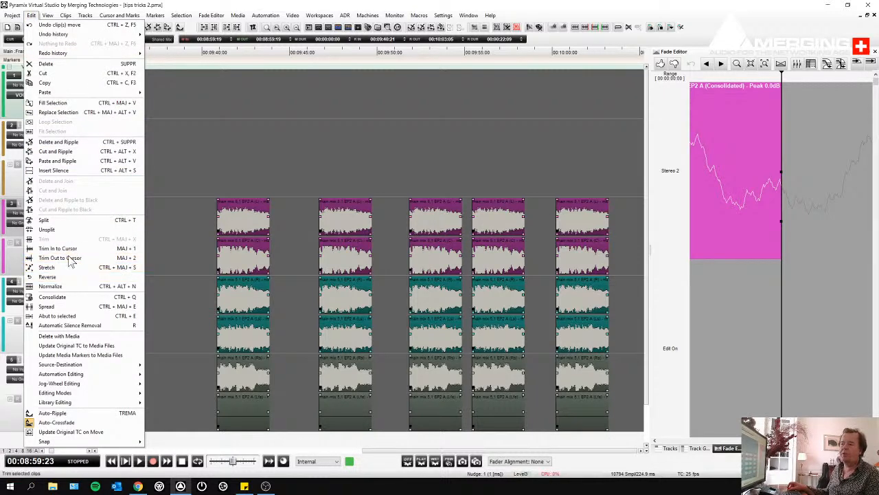
pyautogui.click(64, 306)
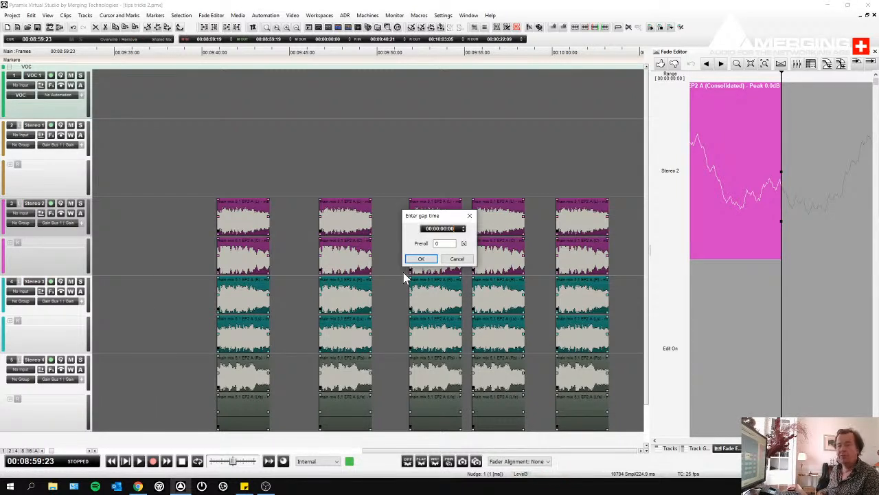
pyautogui.press('Return')
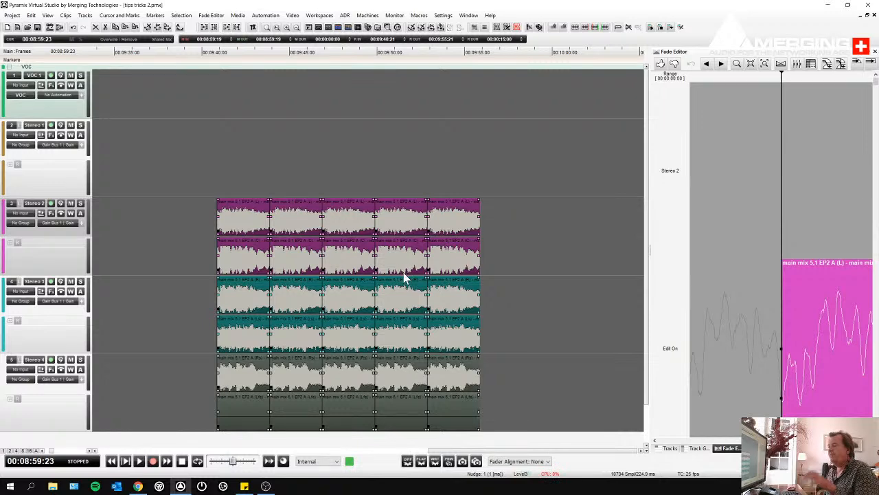
pyautogui.hotkey('ctrl', 'z')
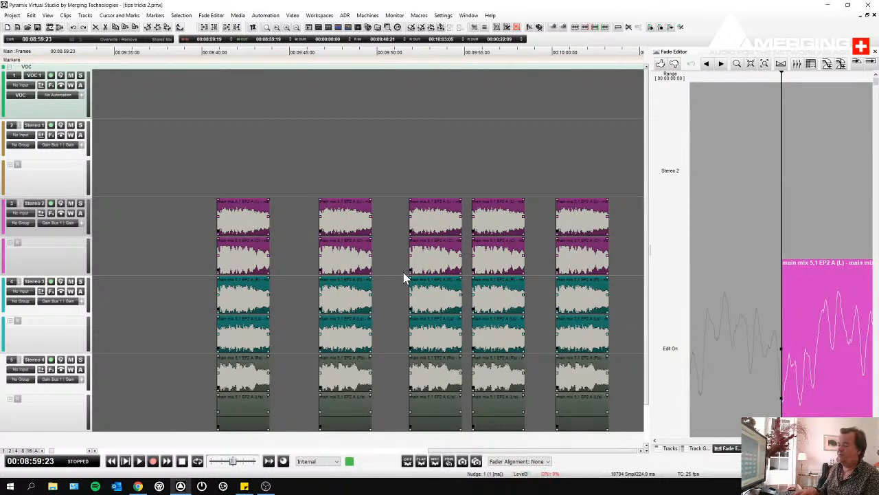
# - Spread the five selected pieces with a gap time of 00:00:03:00
pyautogui.hotkey('ctrl', 'g')
pyautogui.write('300')
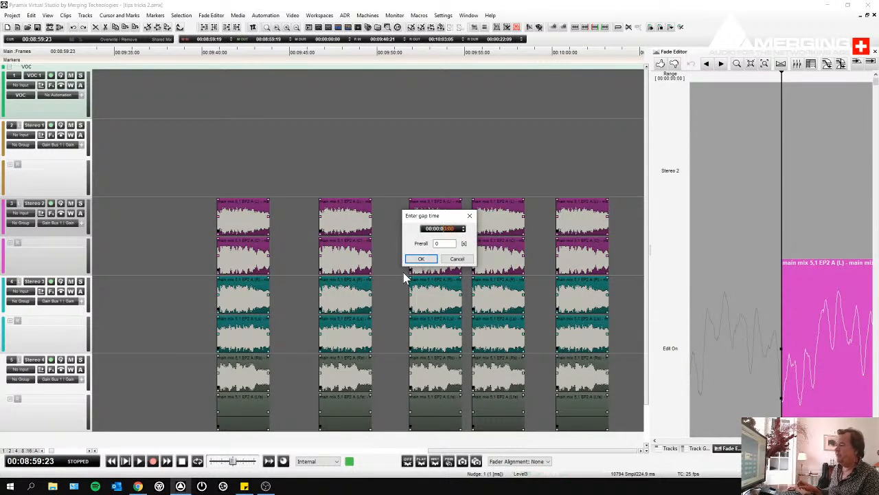
pyautogui.press('Return')
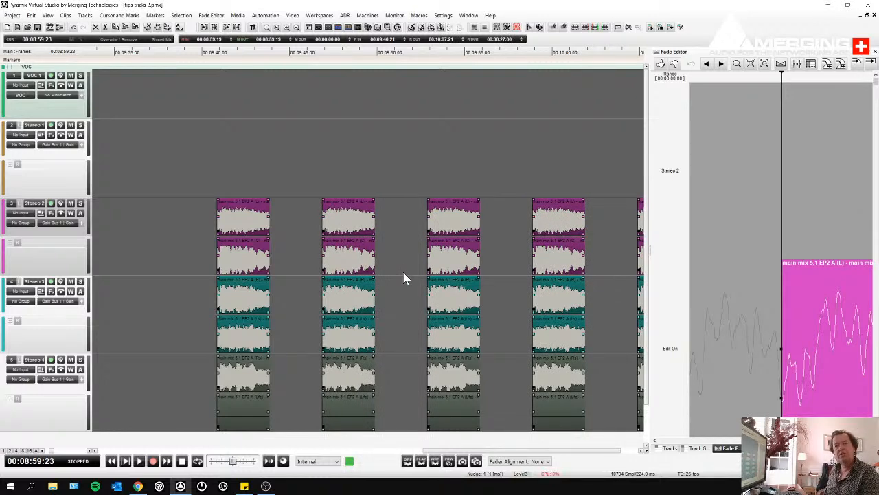
# - Split the fourth piece into four short segments across the mix tracks, and select all the pieces
pyautogui.hscroll(1, 431, 276)
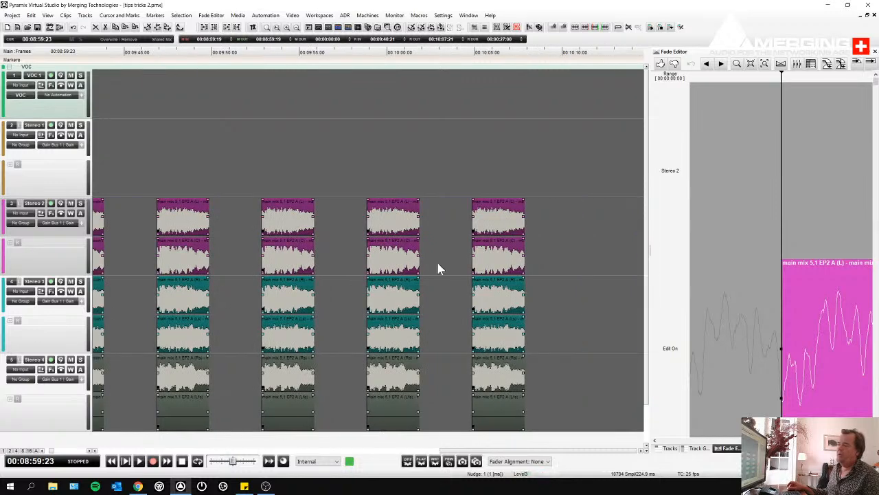
pyautogui.scroll(-1, 438, 250)
pyautogui.click(407, 223)
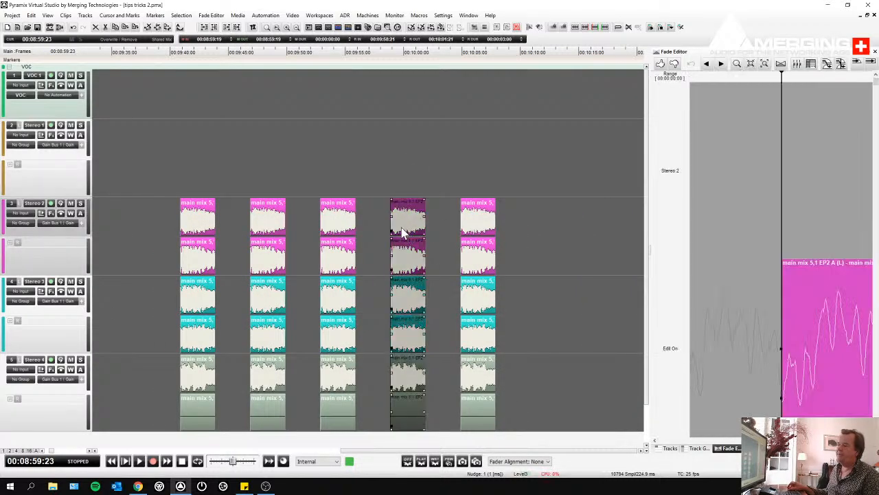
pyautogui.click(446, 251)
pyautogui.moveTo(383, 249); pyautogui.dragTo(182, 253)
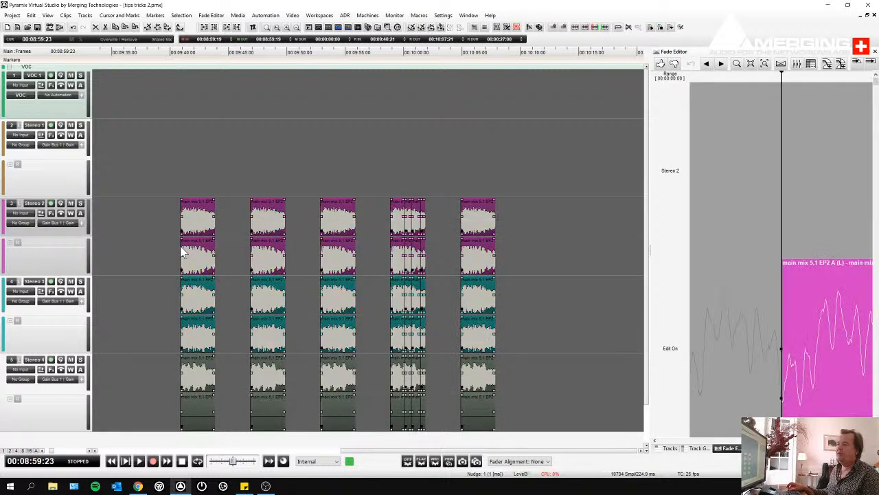
# - Spread all selected pieces with a two-second gap time, undo the spread, and clear the selection
pyautogui.hotkey('ctrl', 'g')
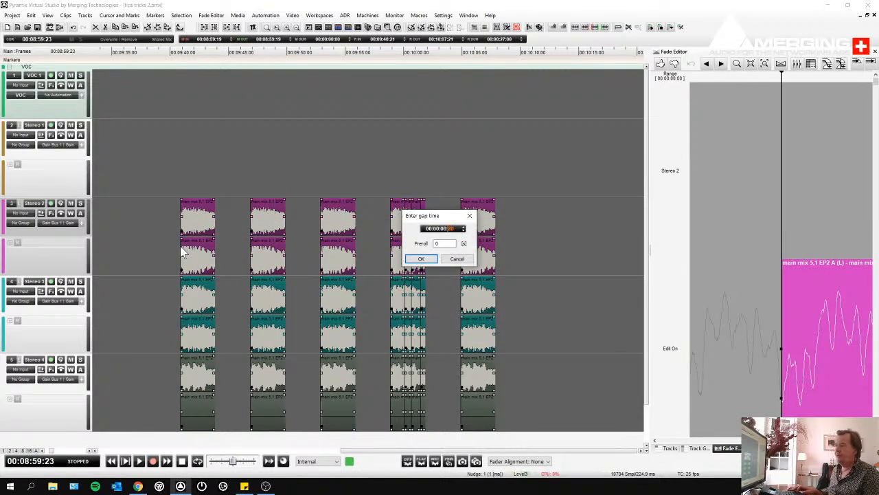
pyautogui.press('Return')
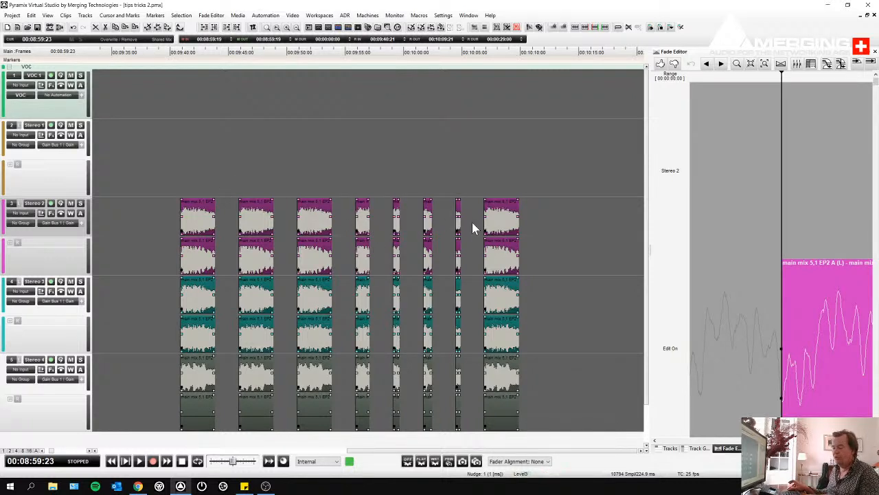
pyautogui.hotkey('ctrl', 'z')
pyautogui.click(440, 208)
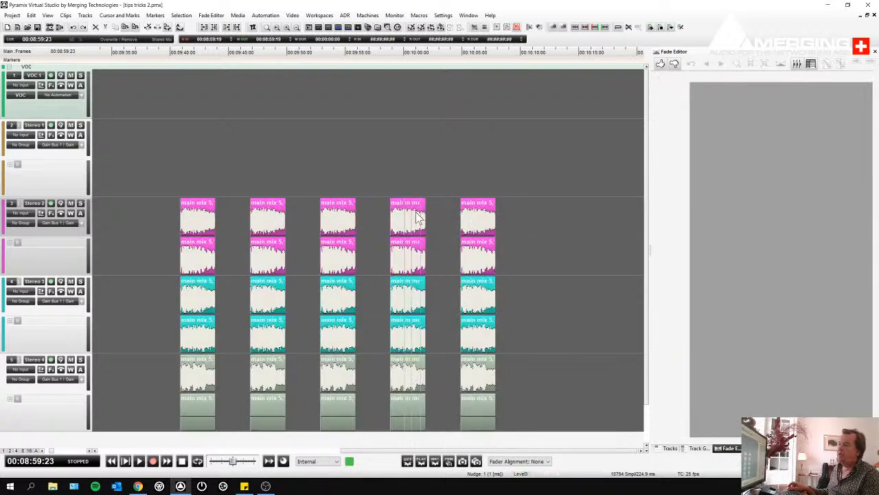
# - Group the four short segments of the fourth piece and spread all pieces with a gap time of 00:00:05:00
pyautogui.moveTo(382, 215); pyautogui.dragTo(432, 268)
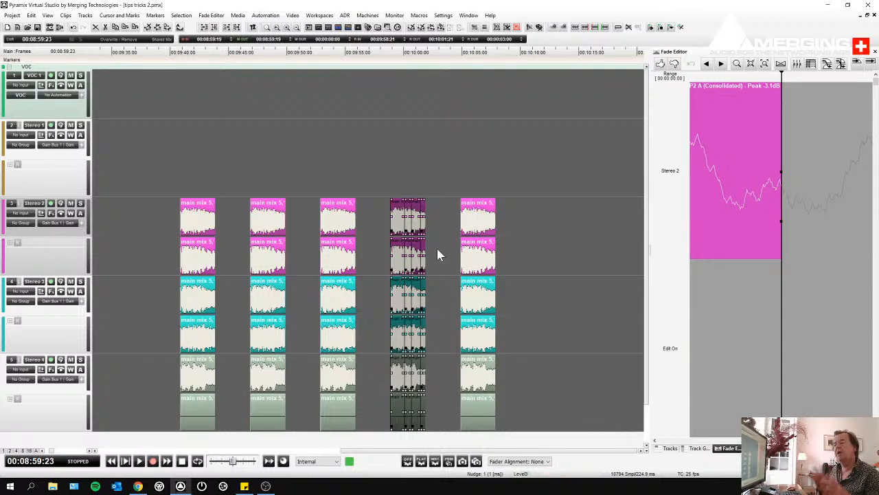
pyautogui.moveTo(524, 215); pyautogui.dragTo(194, 371)
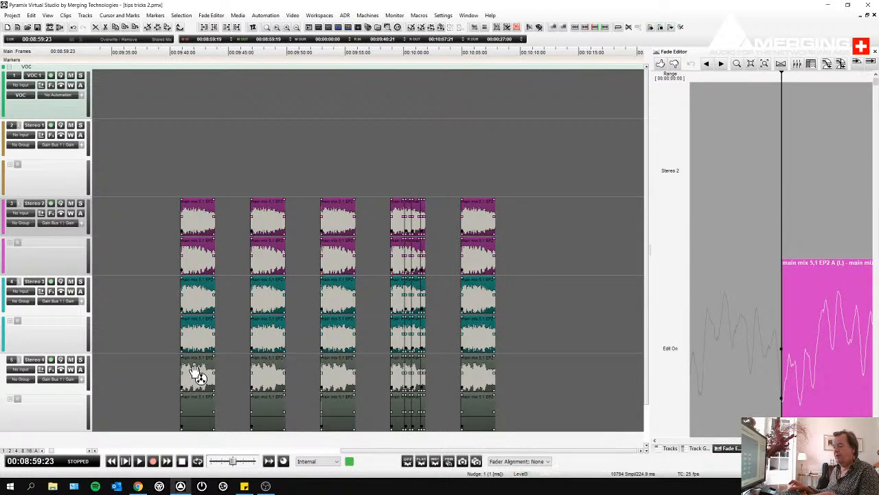
pyautogui.hotkey('ctrl', 'g')
pyautogui.write('500')
pyautogui.press('Return')
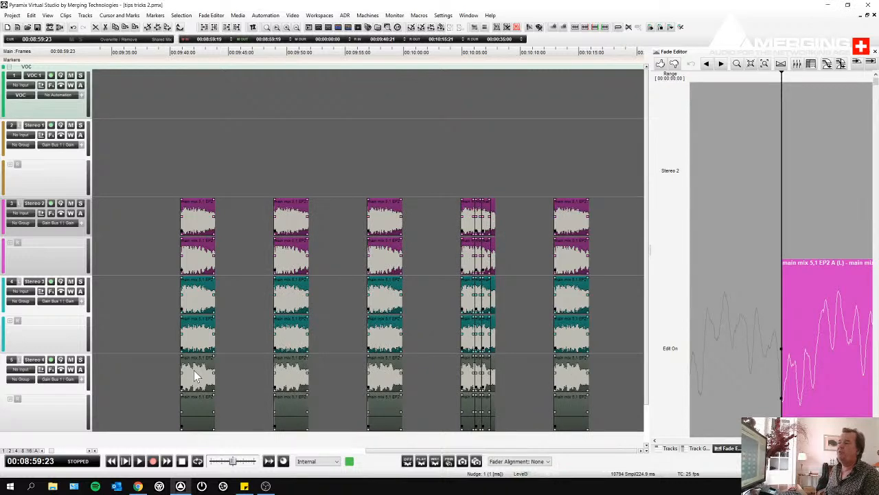
pyautogui.hscroll(3, 196, 369)
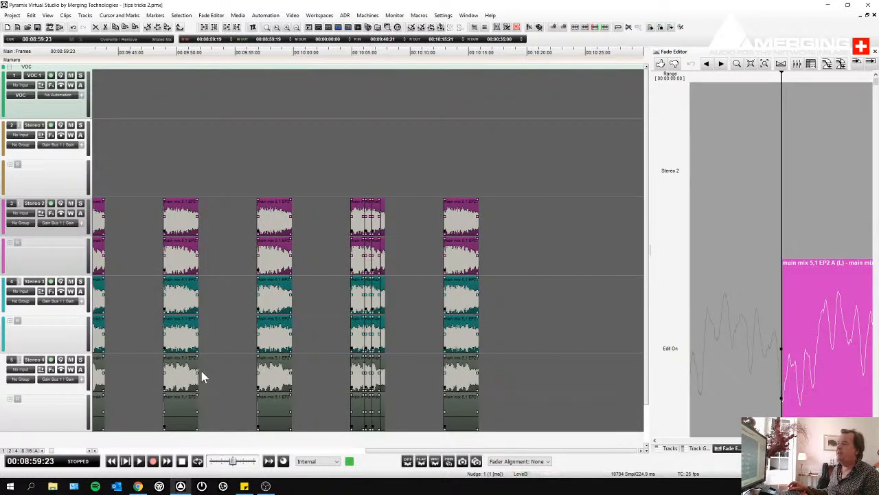
pyautogui.scroll(-2, 200, 367)
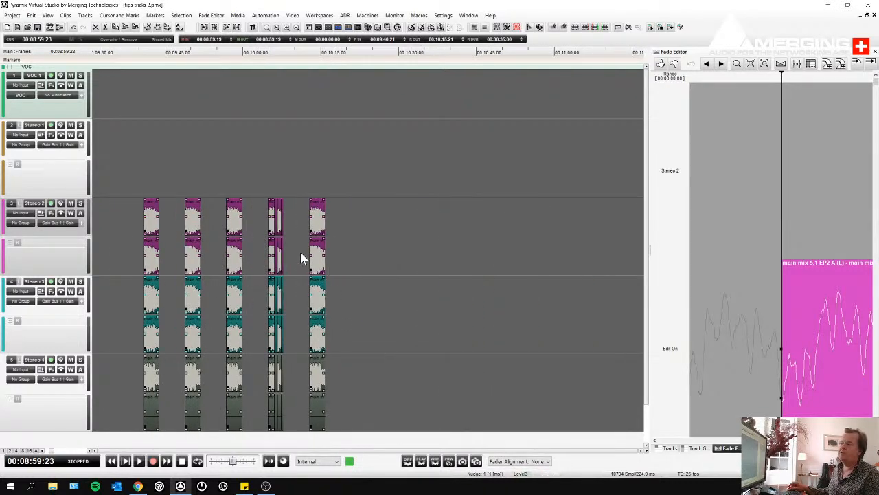
# - Select all the pieces, spread them again with no gap so they join end to end, and clear the selection
pyautogui.click(274, 255)
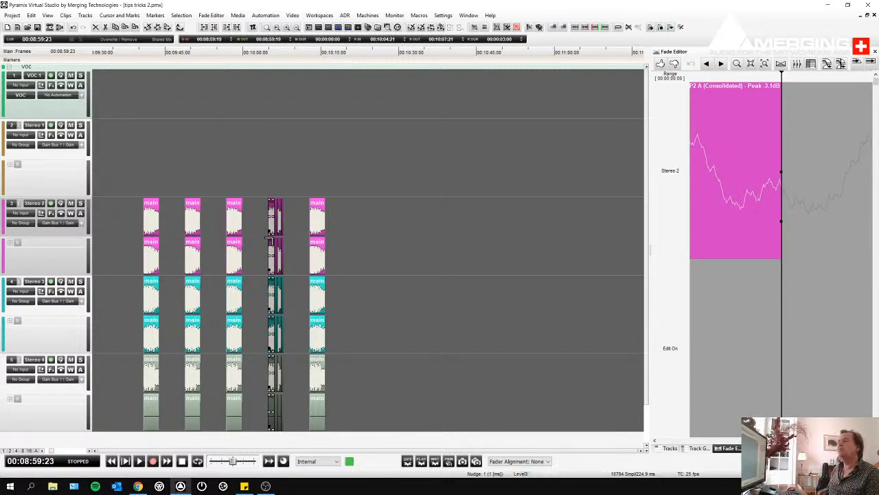
pyautogui.moveTo(142, 216); pyautogui.dragTo(339, 243)
pyautogui.hotkey('ctrl', 'alt', 'g')
pyautogui.press('Return')
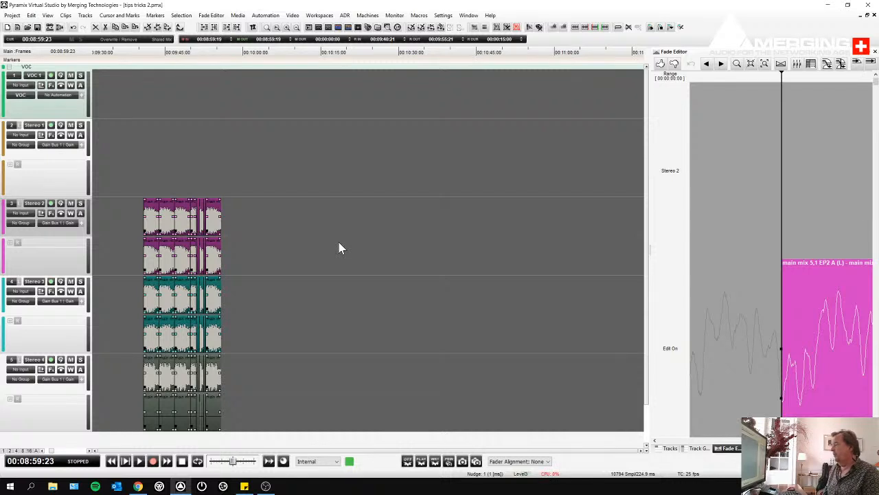
pyautogui.click(338, 241)
# - Fit about one hour of the timeline in the view and store it as Preset Zoom 5
pyautogui.scroll(-3, 339, 242)
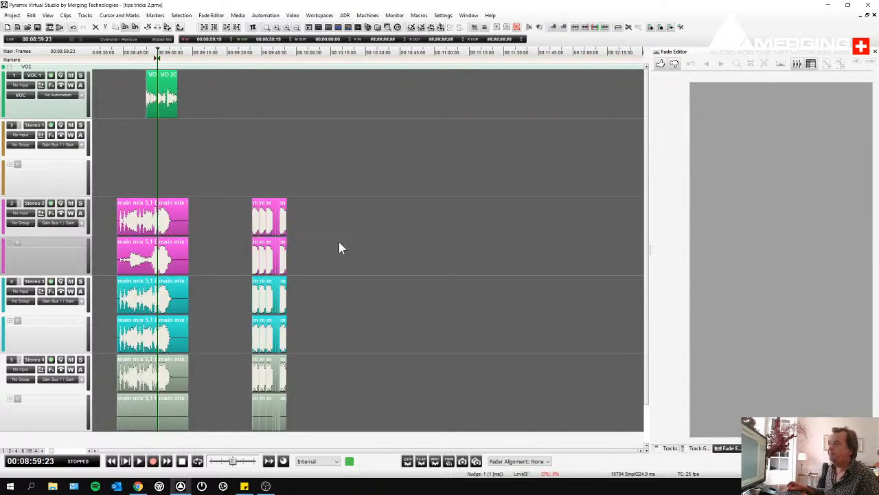
pyautogui.hscroll(-1, 338, 242)
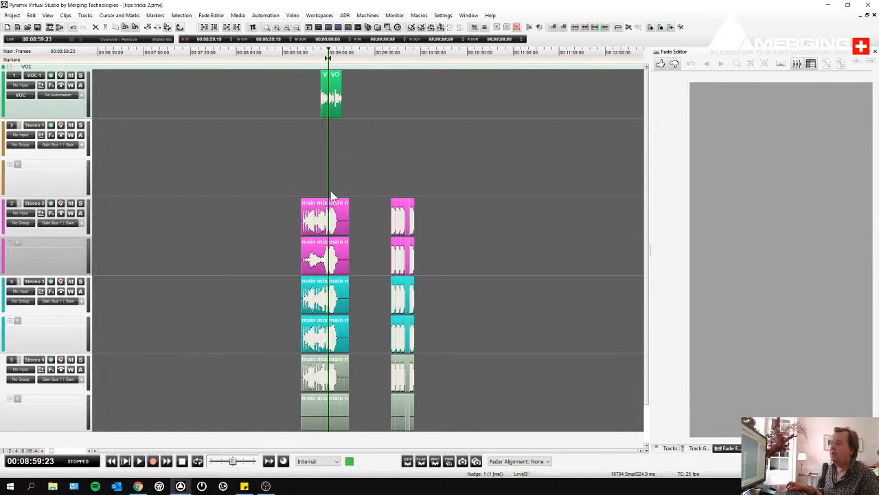
pyautogui.moveTo(297, 127); pyautogui.dragTo(350, 148)
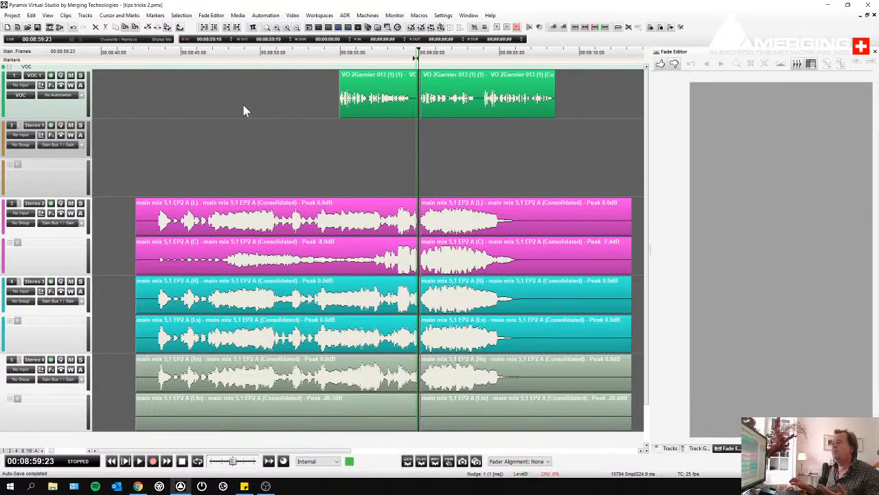
pyautogui.scroll(-5, 245, 110)
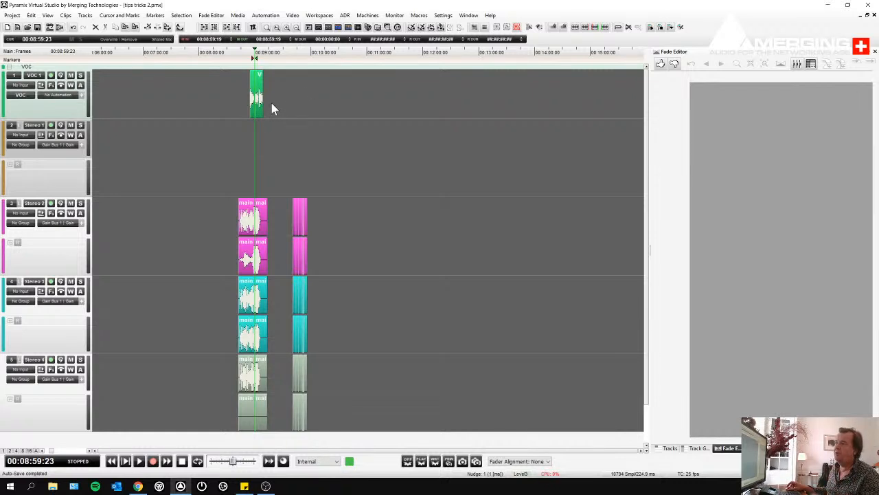
pyautogui.scroll(-3, 253, 131)
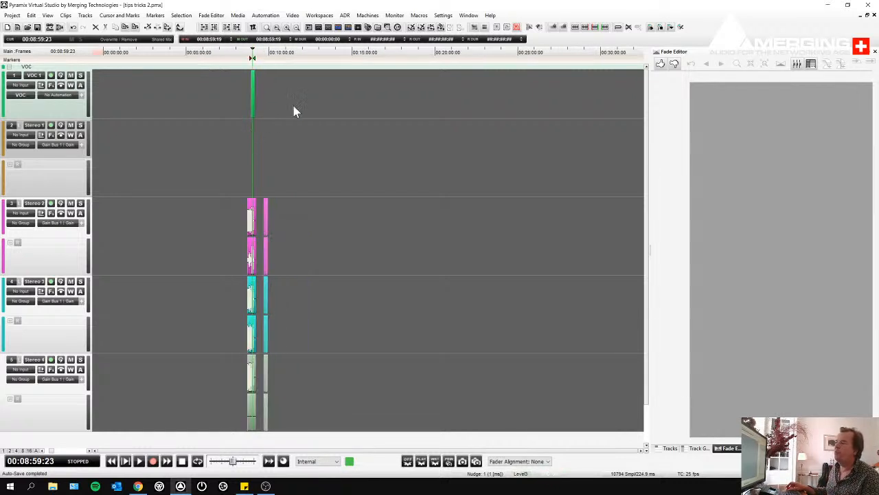
pyautogui.scroll(-2, 299, 108)
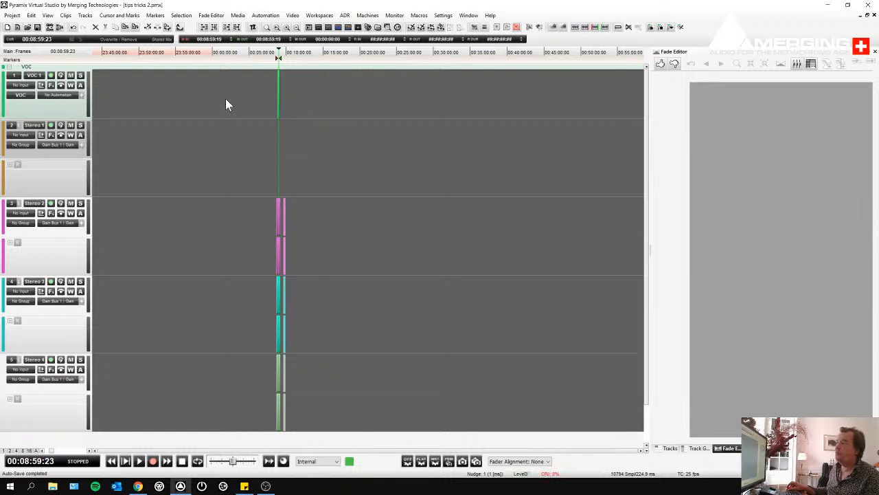
pyautogui.hscroll(2, 589, 96)
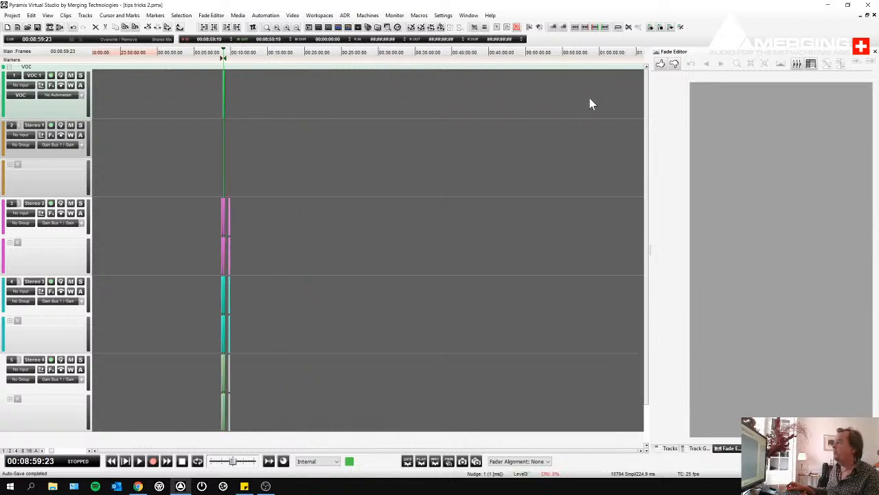
pyautogui.moveTo(155, 75); pyautogui.dragTo(638, 78)
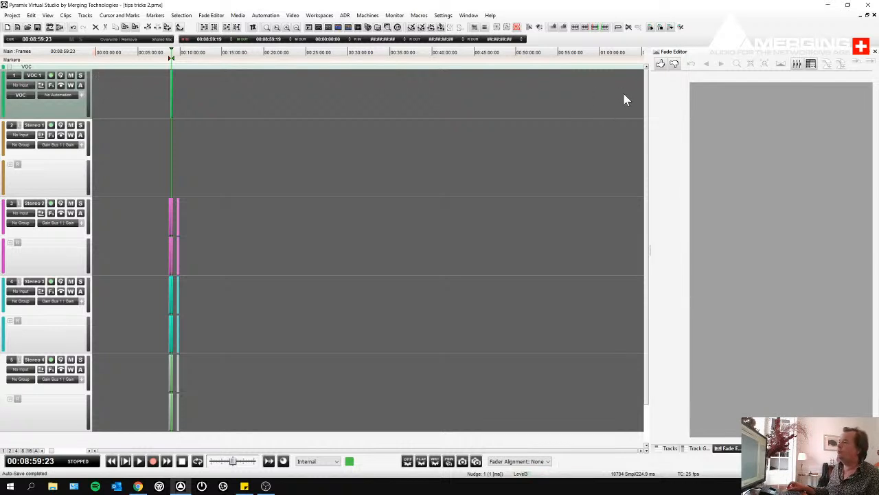
pyautogui.click(48, 16)
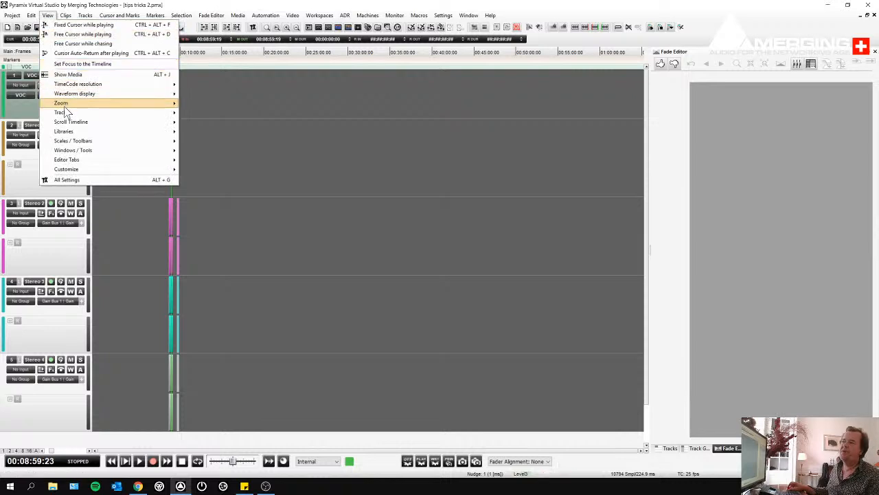
pyautogui.moveTo(65, 103)
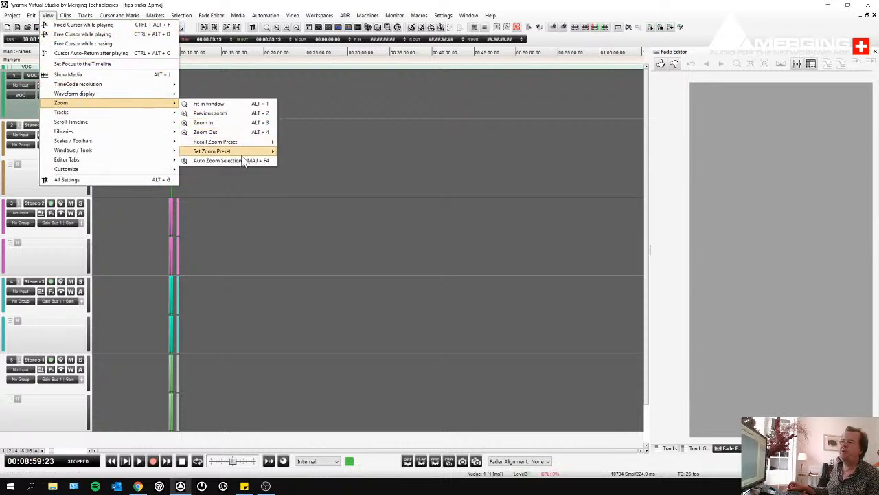
pyautogui.moveTo(240, 151)
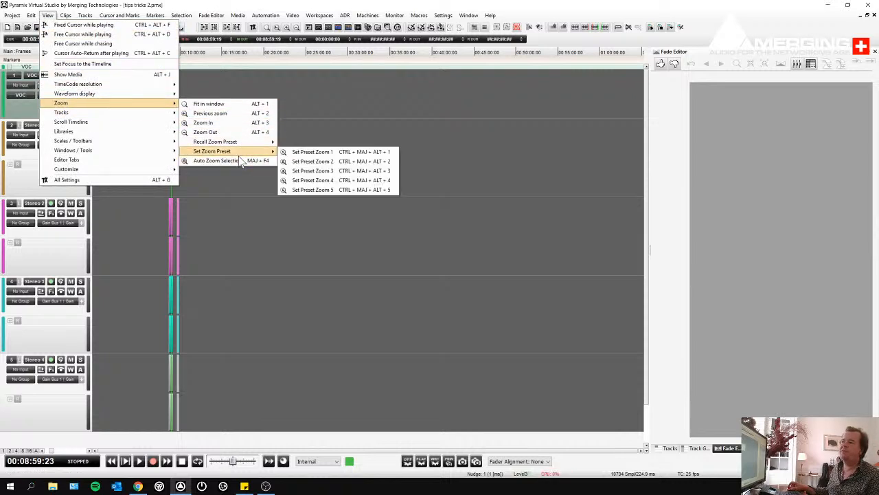
pyautogui.click(320, 190)
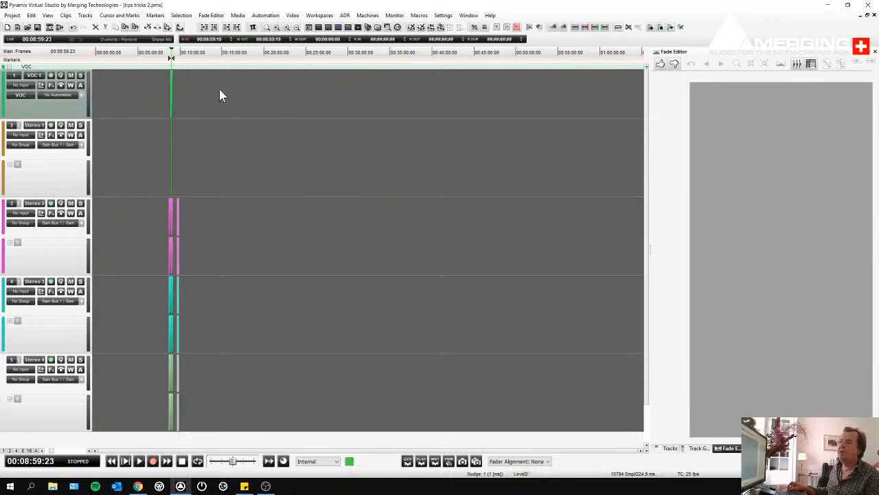
# - Fit about one minute of the timeline in the view and store it as Preset Zoom 4
pyautogui.click(175, 81)
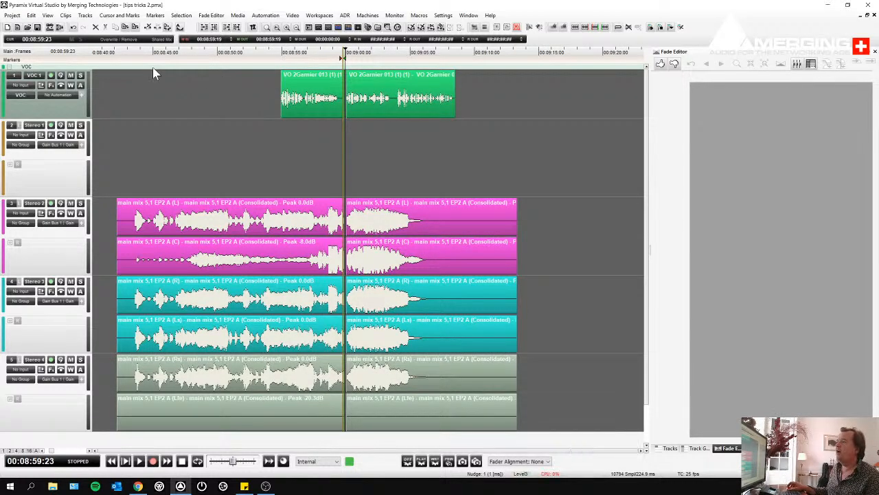
pyautogui.scroll(-2, 153, 66)
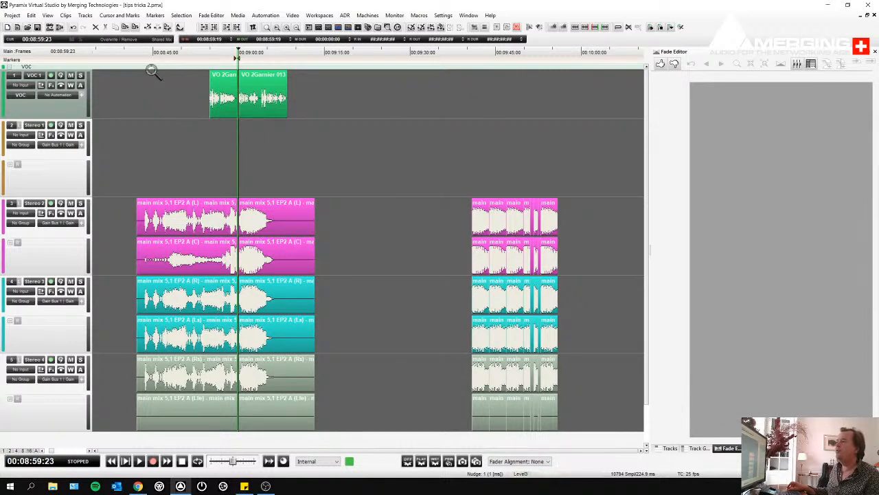
pyautogui.moveTo(152, 72); pyautogui.dragTo(487, 91)
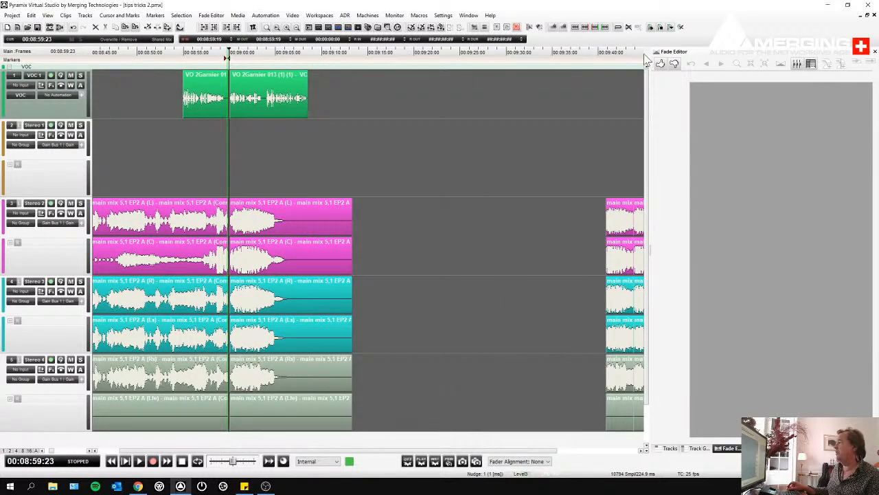
pyautogui.click(47, 15)
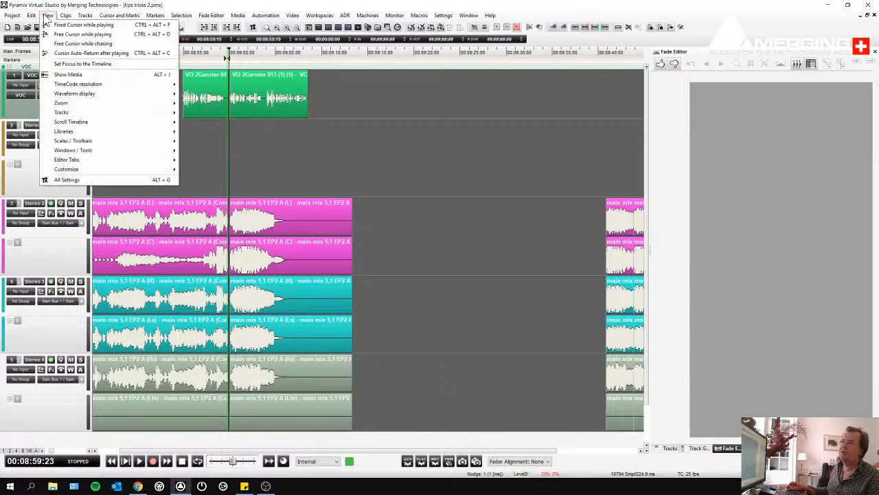
pyautogui.moveTo(74, 108)
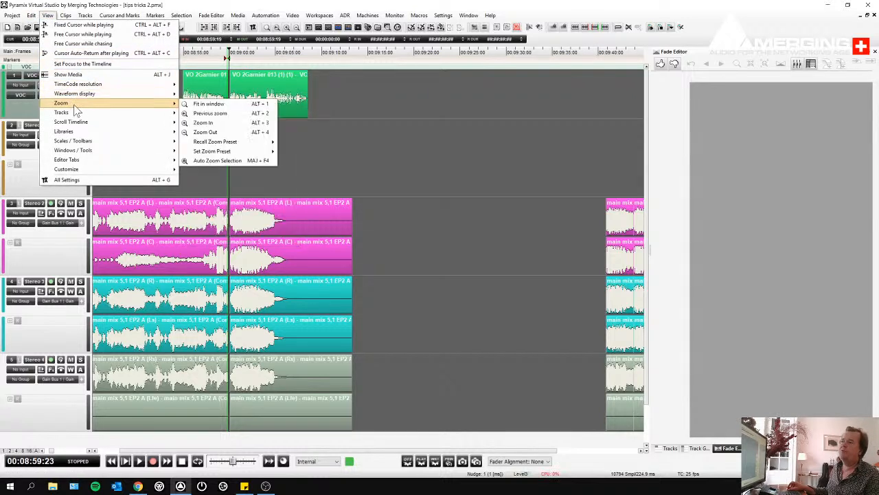
pyautogui.moveTo(242, 152)
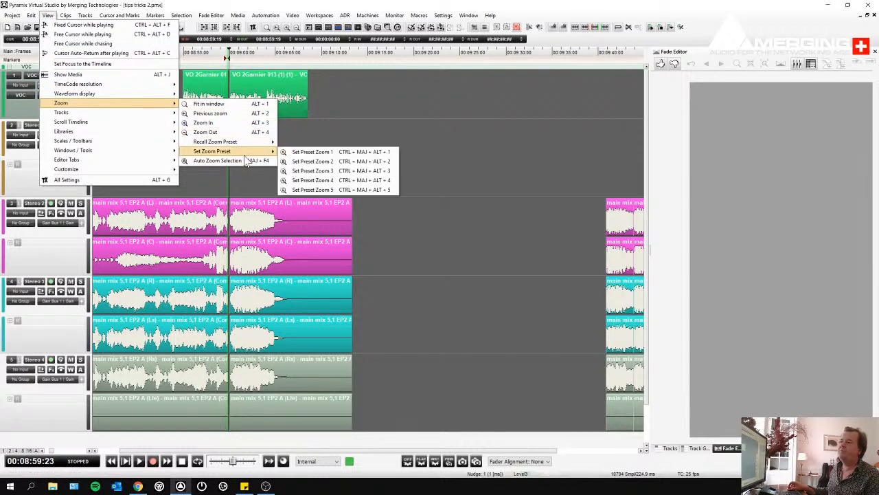
pyautogui.click(312, 180)
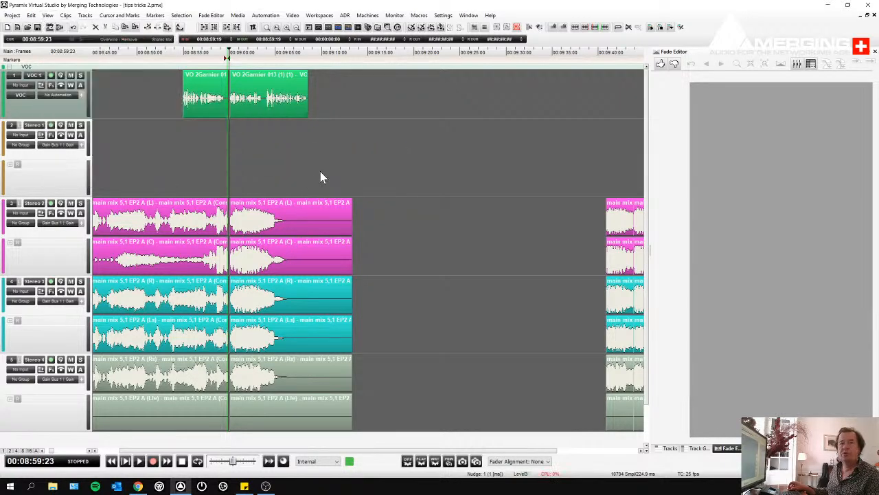
# - Fit about one frame of the timeline in the view and store it as Preset Zoom 3
pyautogui.moveTo(230, 85); pyautogui.dragTo(302, 114)
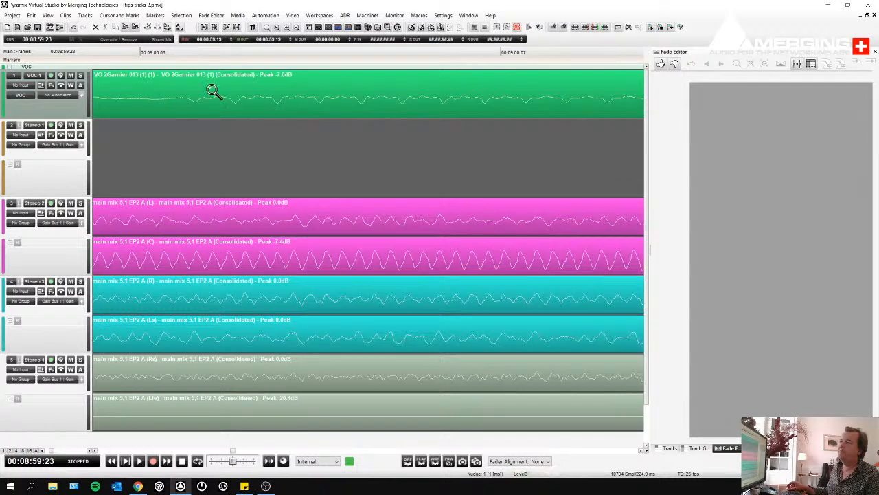
pyautogui.hscroll(-1, 297, 95)
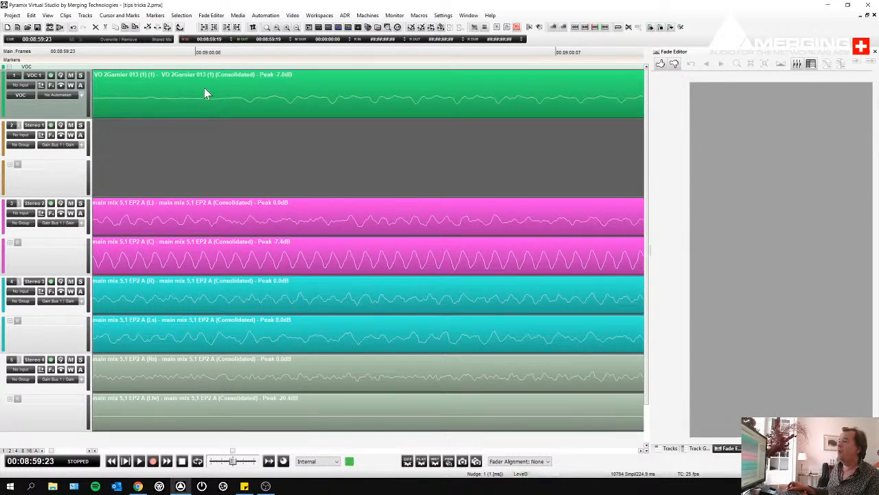
pyautogui.moveTo(193, 79); pyautogui.dragTo(554, 102)
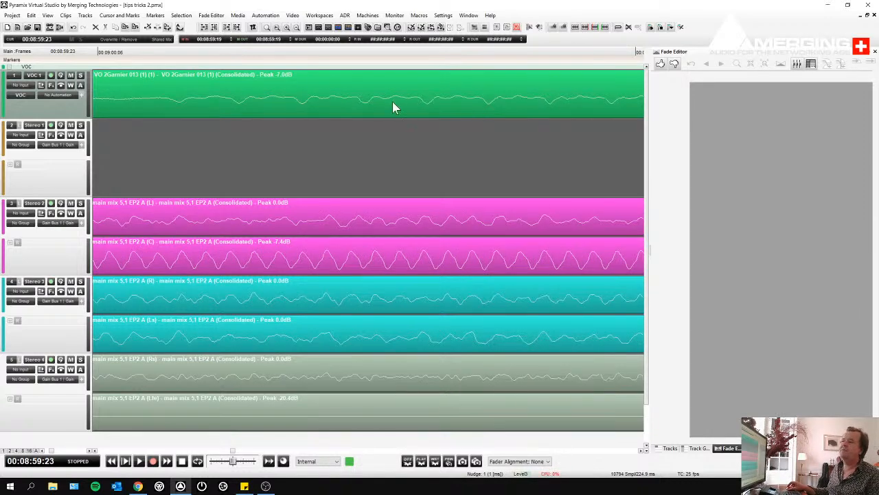
pyautogui.click(48, 15)
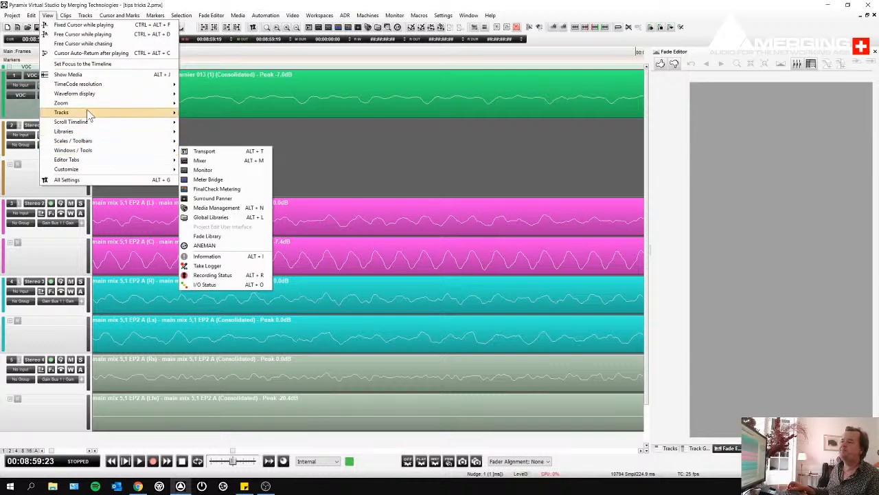
pyautogui.moveTo(88, 104)
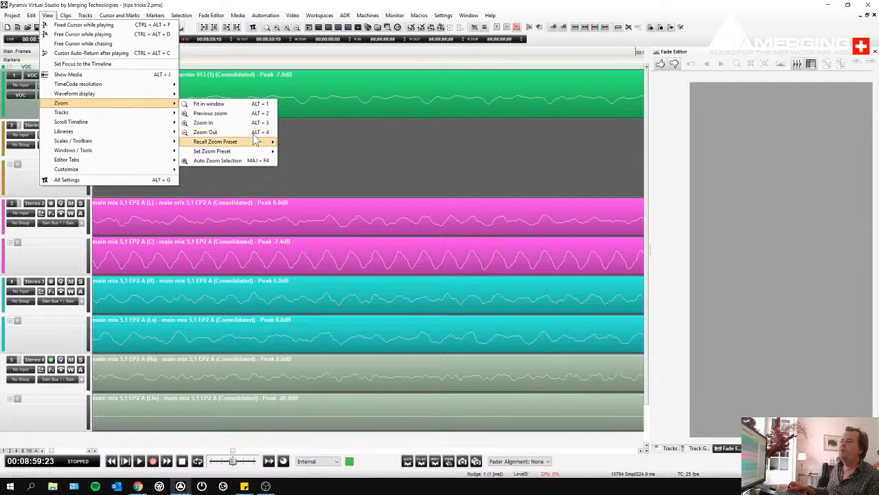
pyautogui.moveTo(254, 153)
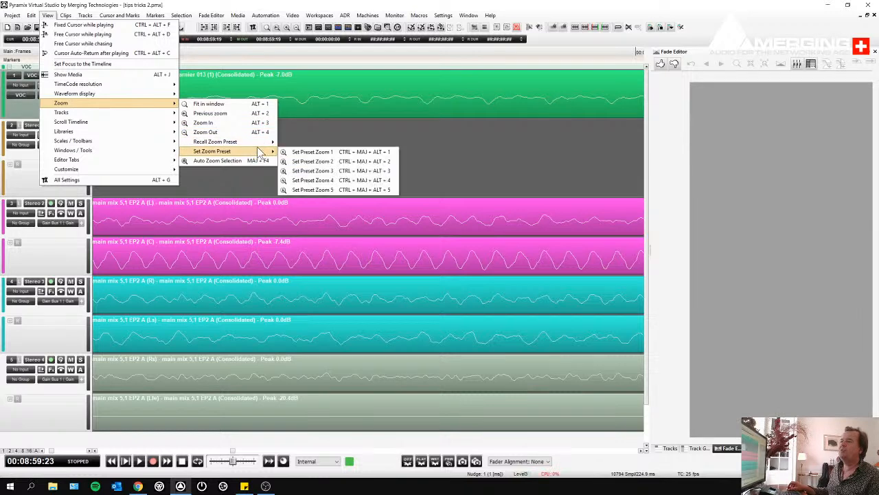
pyautogui.click(332, 171)
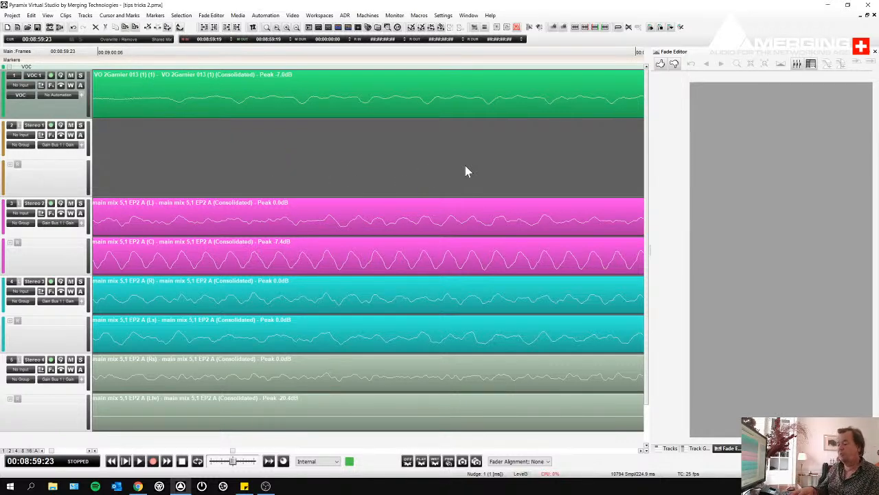
# - Recall the stored zoom presets in turn, from the close-up views of about one frame out to about one hour, and return to one minute
pyautogui.press('3')
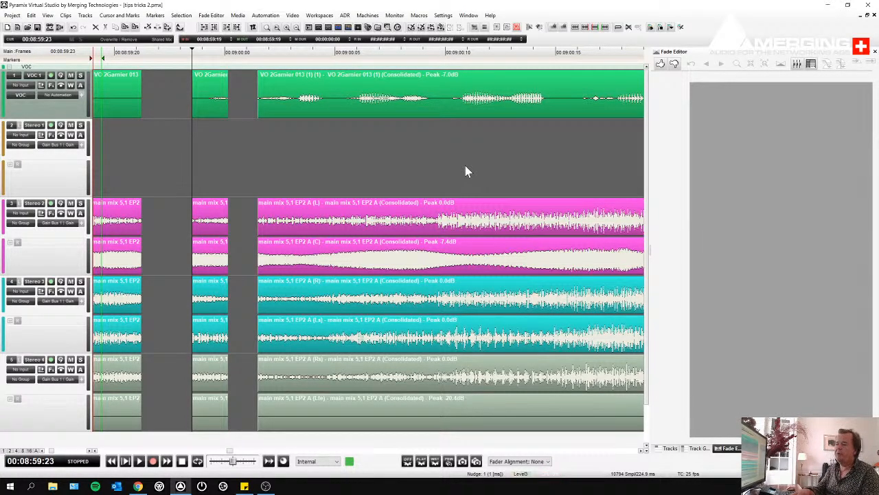
pyautogui.press('2')
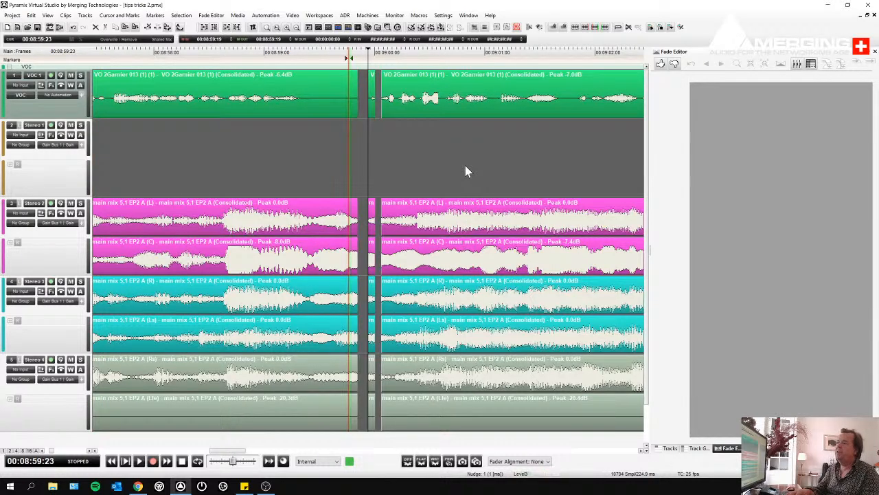
pyautogui.press('1')
pyautogui.press('2')
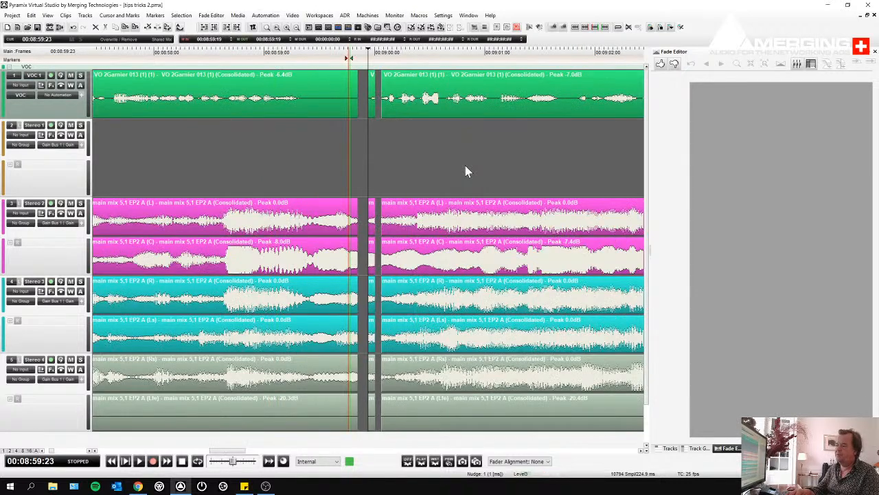
pyautogui.press('1')
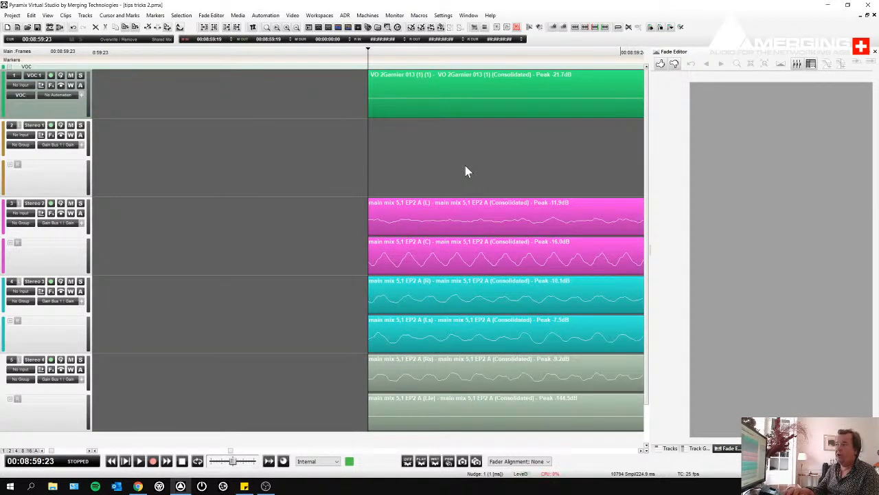
pyautogui.press('2')
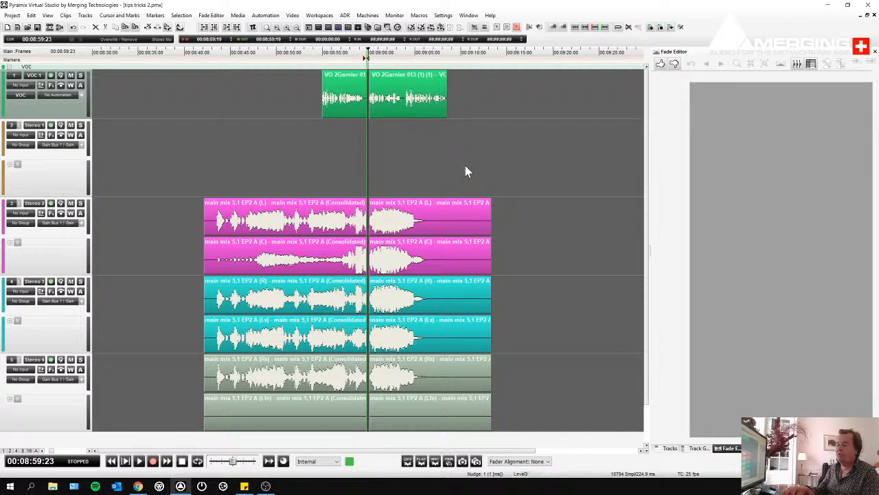
pyautogui.press('2')
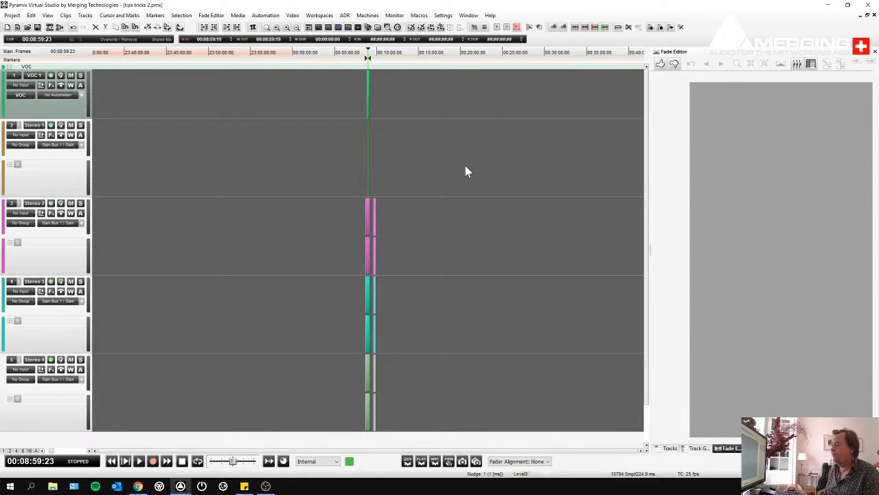
pyautogui.hotkey('ctrl', 'Up')
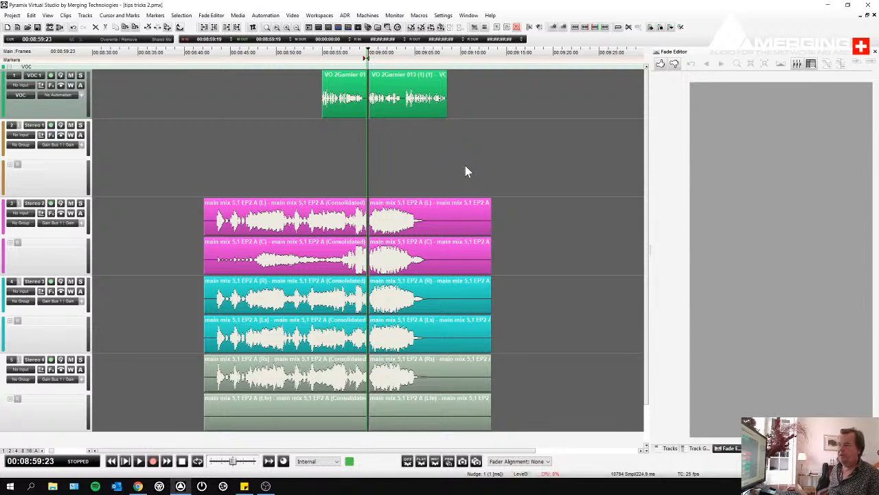
# - Place the cursor at 00:08:43:17 and play the mix briefly from there in a closer zoom
pyautogui.click(218, 141)
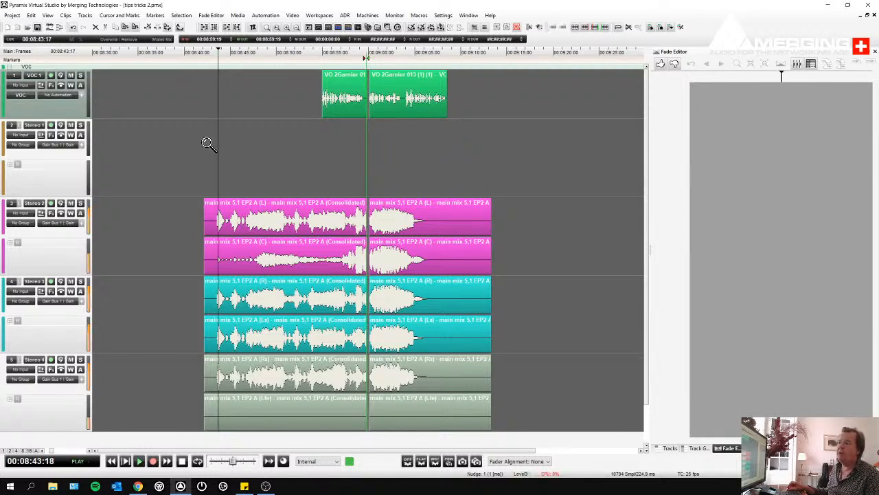
pyautogui.press('space')
pyautogui.hotkey('ctrl', 'Up')
pyautogui.press('space')
# - Lower the MB1 and MB2 bus faders in the mixer while the mix plays, and close the mixer
pyautogui.press('m')
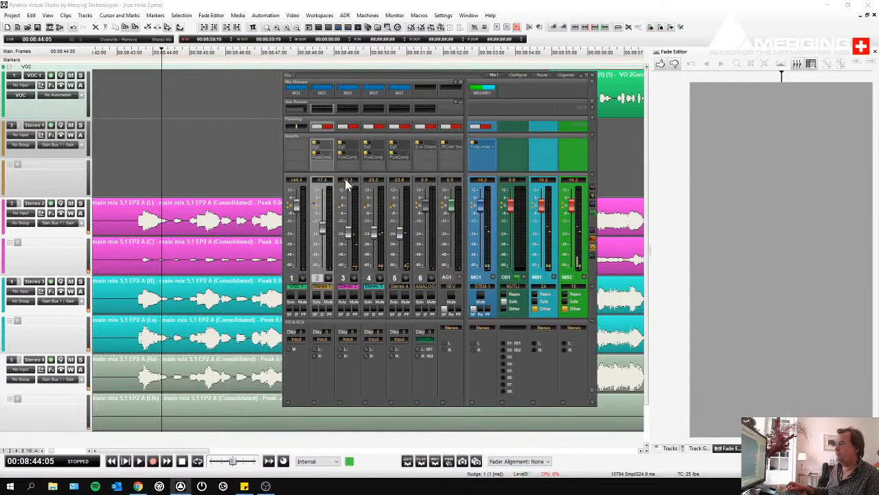
pyautogui.press('space')
pyautogui.moveTo(544, 206); pyautogui.dragTo(544, 236)
pyautogui.moveTo(573, 202); pyautogui.dragTo(574, 225)
pyautogui.press('space')
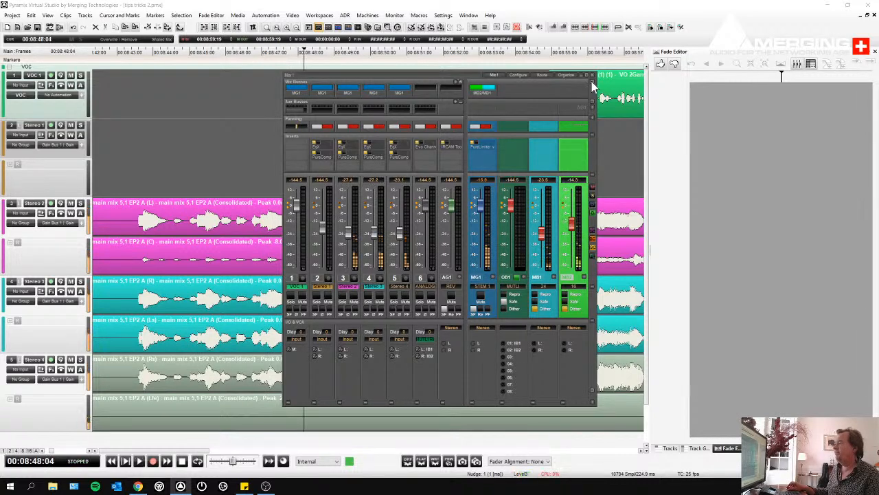
pyautogui.click(590, 74)
# - Play the mix from 00:08:42:09 and raise the MB1 and MB2 bus faders to about -3.3 dB in the mixer
pyautogui.scroll(-3, 238, 70)
pyautogui.click(193, 54)
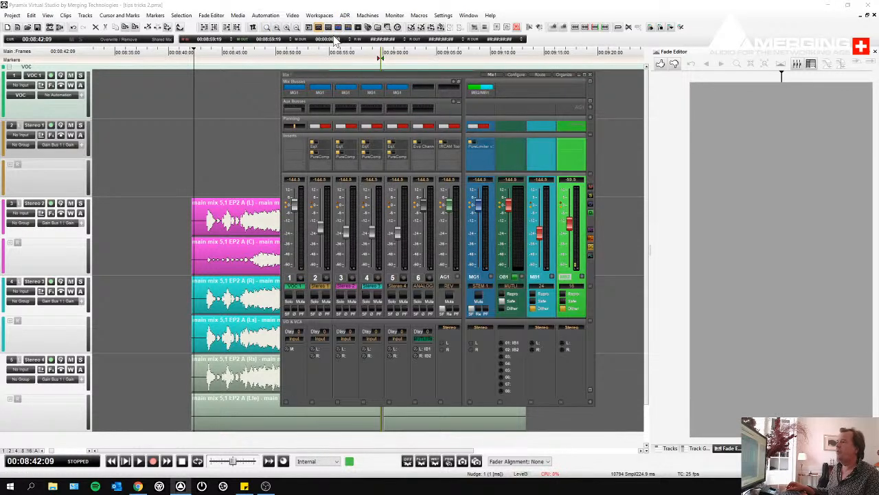
pyautogui.click(328, 27)
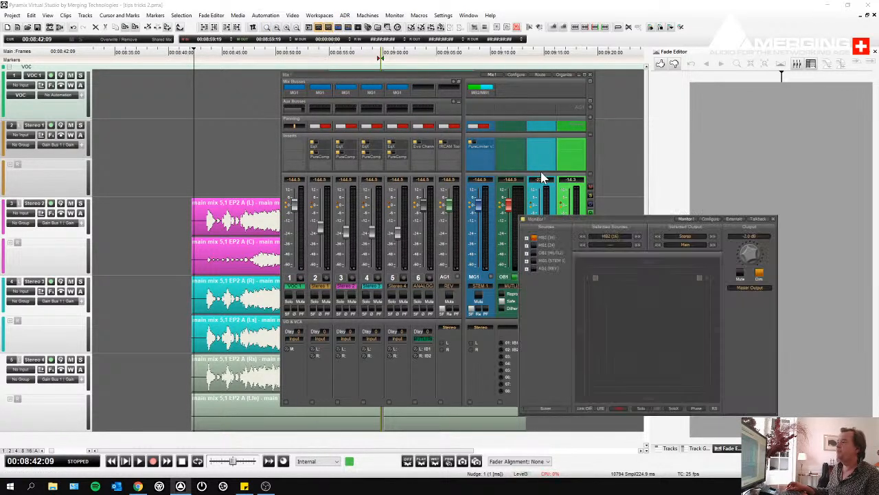
pyautogui.click(772, 218)
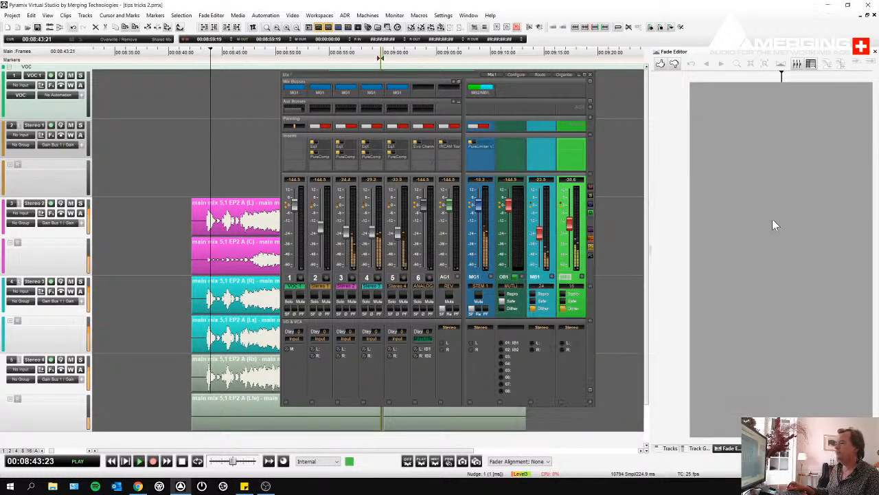
pyautogui.moveTo(539, 232); pyautogui.dragTo(570, 208)
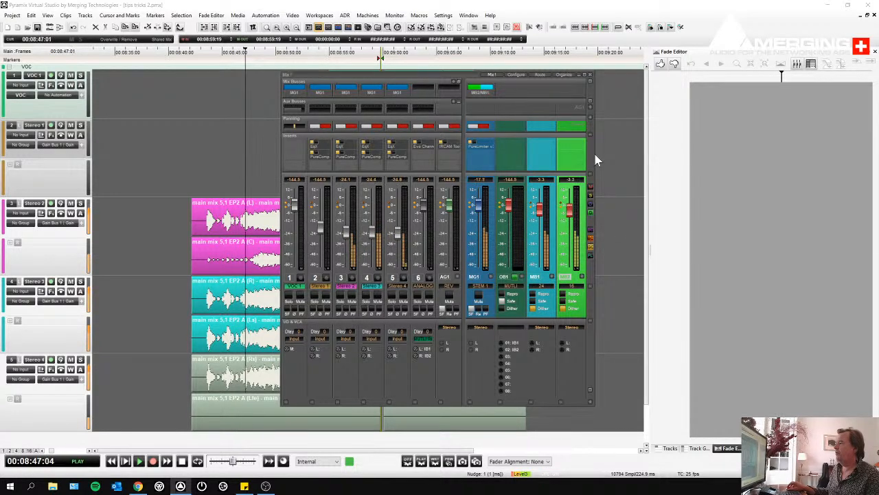
pyautogui.click(588, 74)
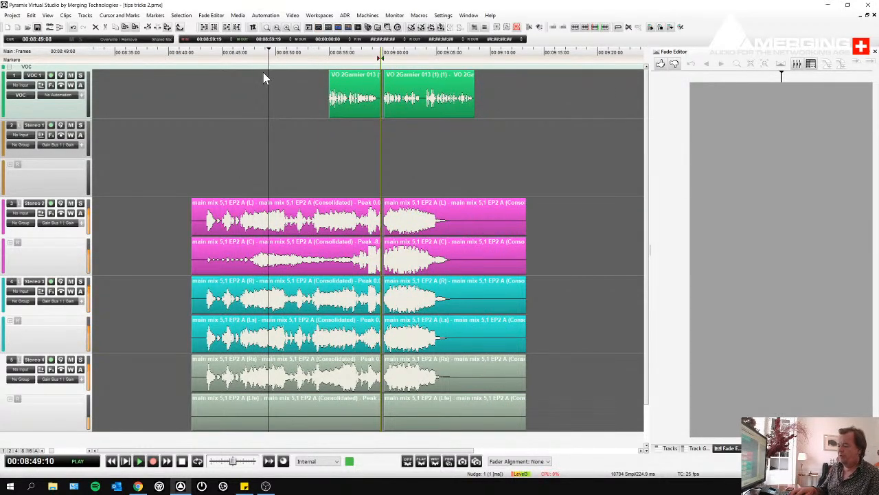
# - Switch between the stored zoom presets during playback, going from the one-minute view to close-ups, and stop playback
pyautogui.press('1')
pyautogui.press('2')
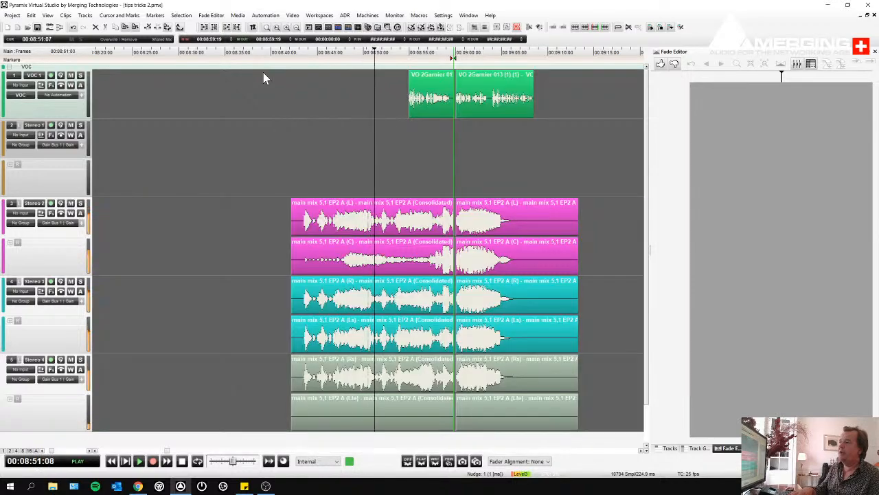
pyautogui.press('1')
pyautogui.press('2')
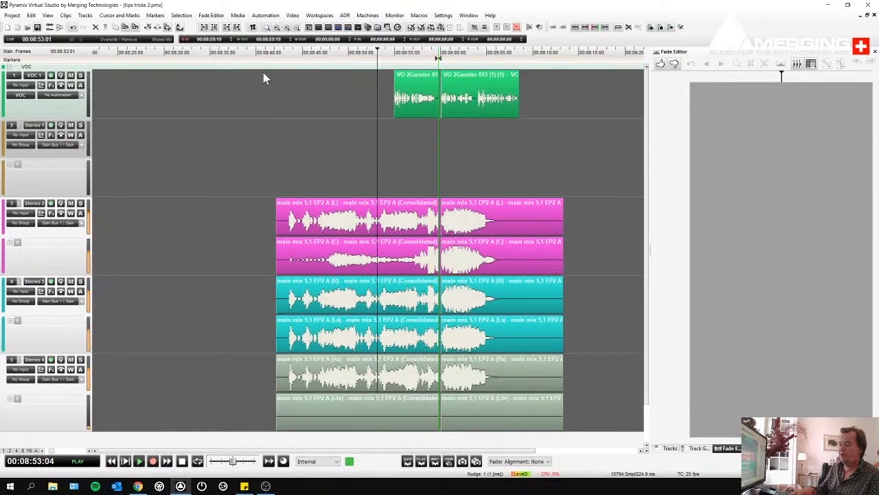
pyautogui.press('1')
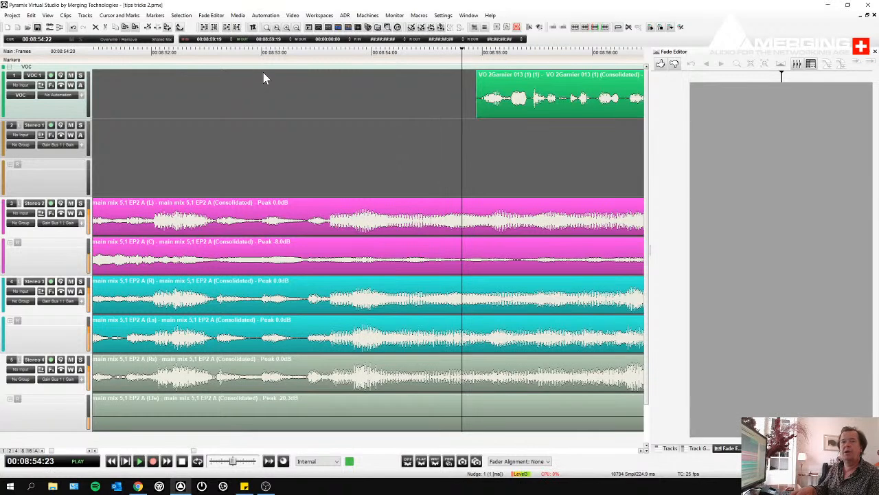
pyautogui.press('1')
pyautogui.press('space')
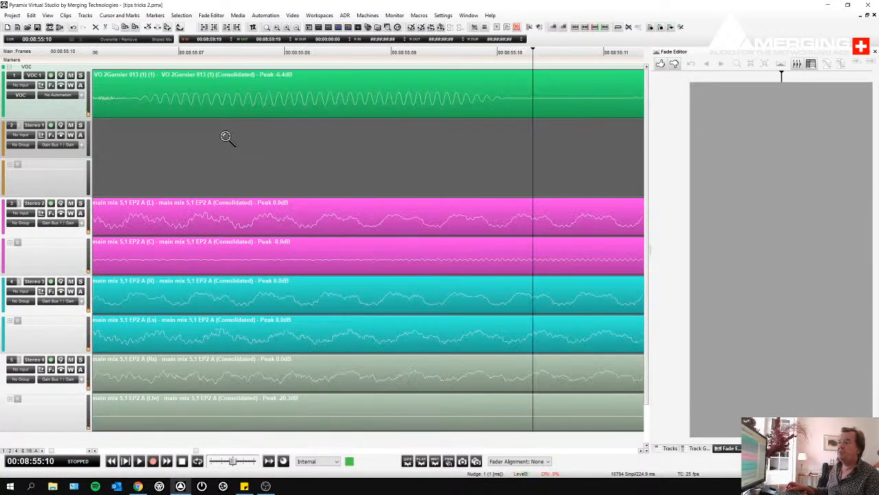
# - Enable Fixed Cursor while playing and test it by playing the timeline at several zoom levels
pyautogui.press('2')
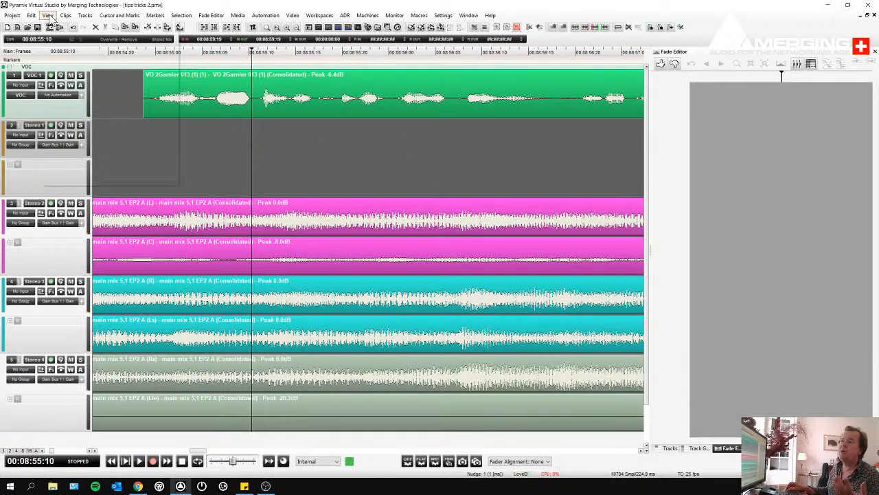
pyautogui.click(48, 15)
pyautogui.click(57, 25)
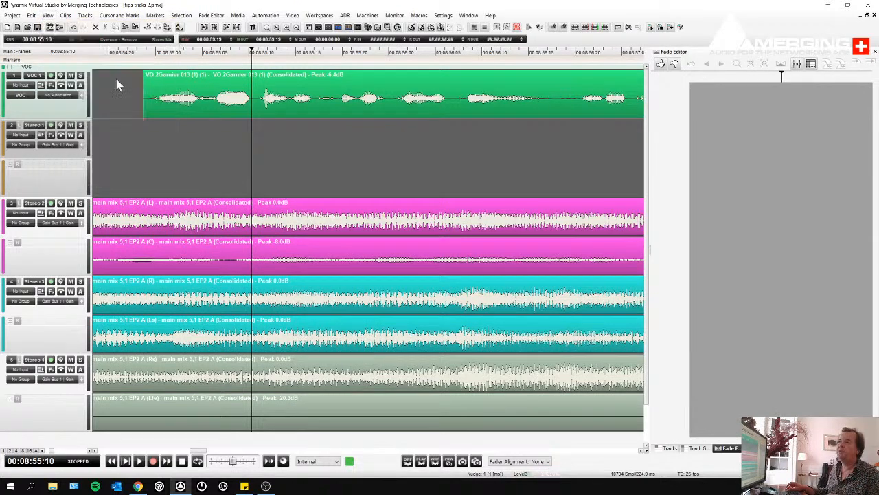
pyautogui.press('space')
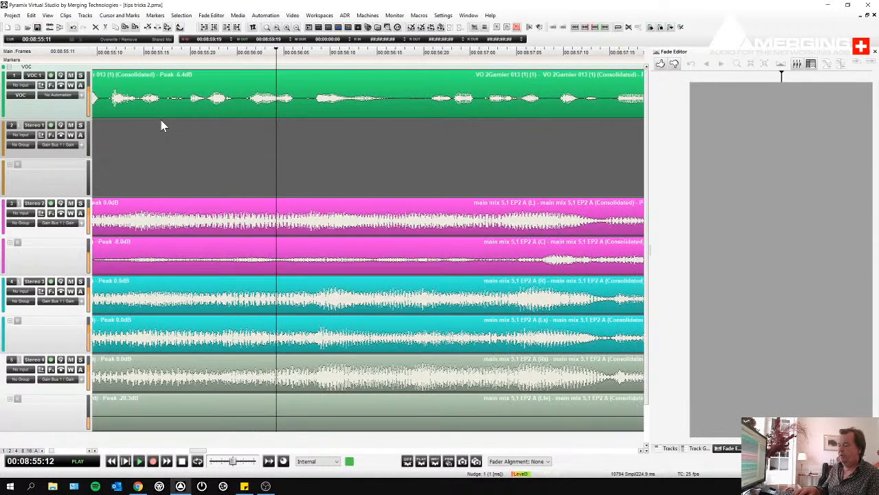
pyautogui.scroll(-5, 160, 120)
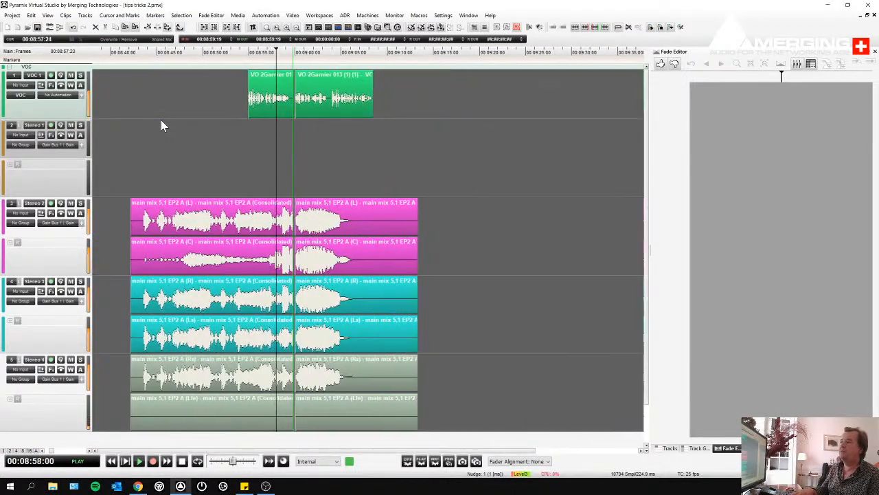
pyautogui.scroll(5, 161, 120)
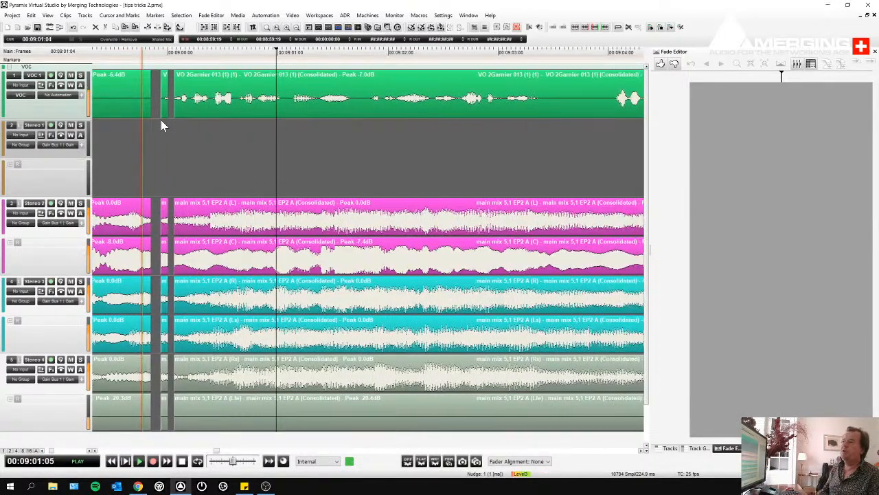
pyautogui.scroll(5, 161, 120)
pyautogui.press('space')
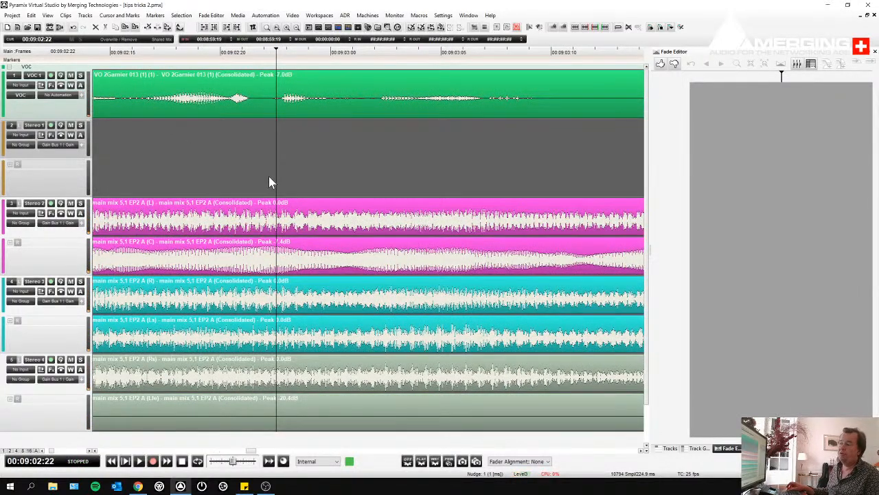
pyautogui.scroll(-4, 269, 176)
pyautogui.scroll(-4, 266, 169)
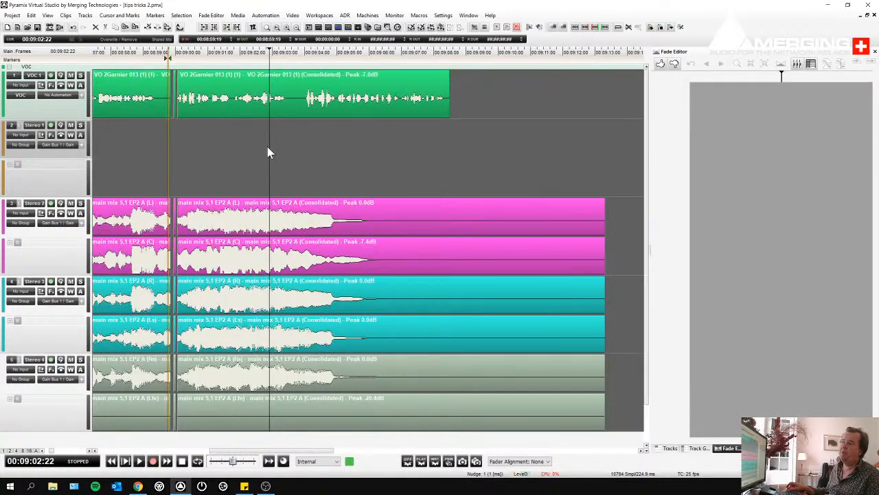
pyautogui.press('space')
pyautogui.press('space')
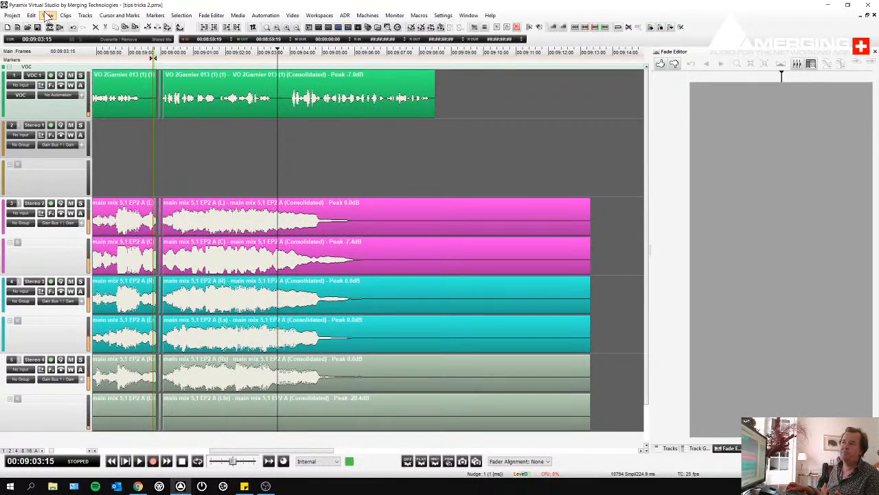
# - Switch the cursor mode from Fixed Cursor to Free Cursor while playing and test it by starting and stopping playback
pyautogui.click(47, 16)
pyautogui.click(52, 26)
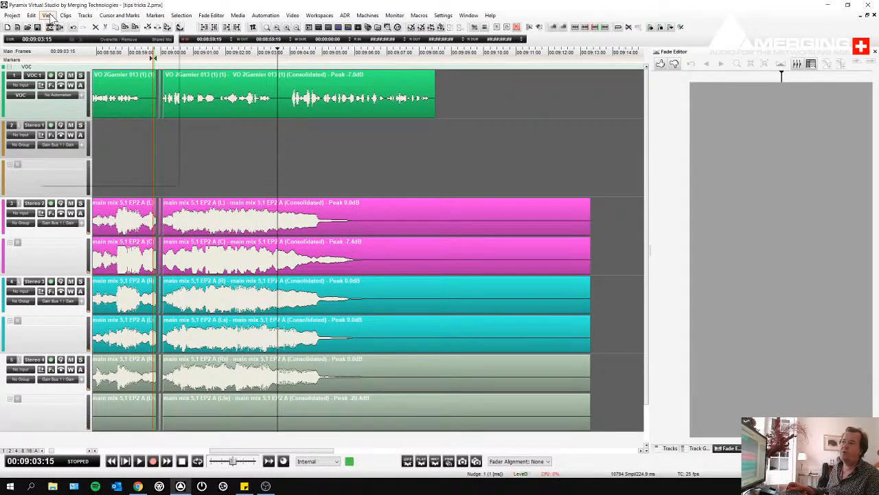
pyautogui.click(48, 15)
pyautogui.click(61, 42)
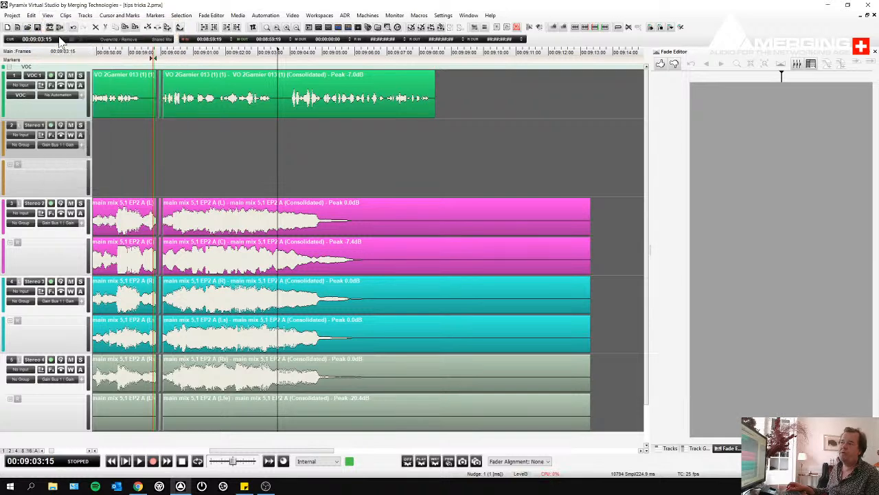
pyautogui.press('space')
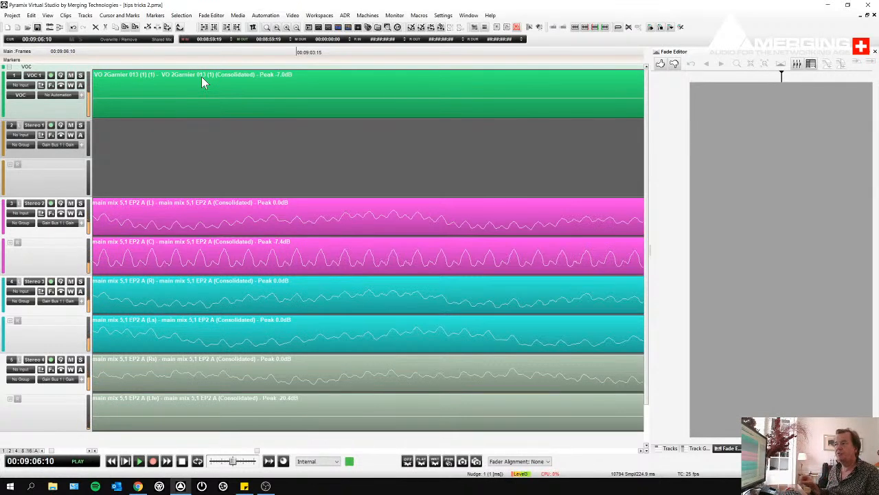
pyautogui.press('space')
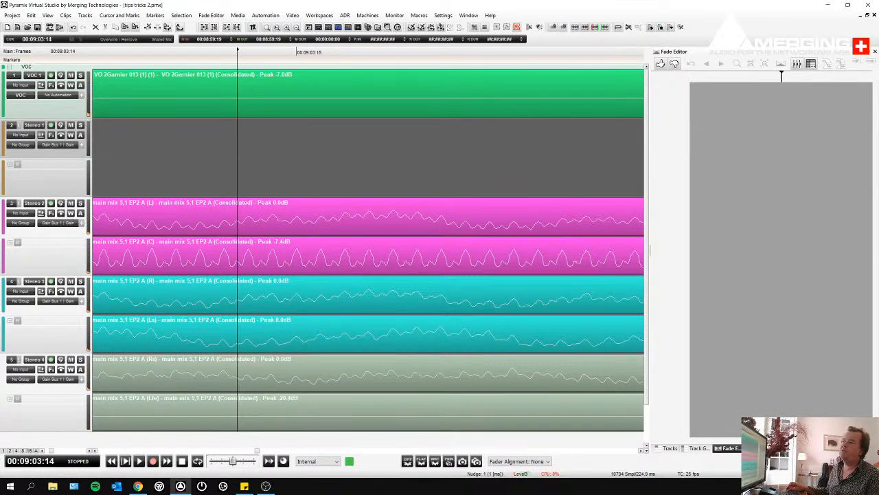
# - Enable Cursor Auto-Return after playing and test it by repeatedly starting and stopping playback
pyautogui.click(48, 16)
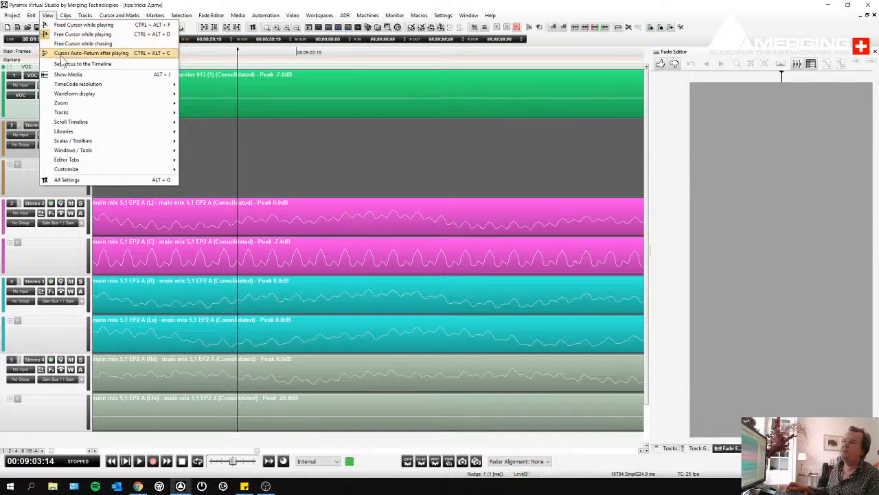
pyautogui.click(60, 55)
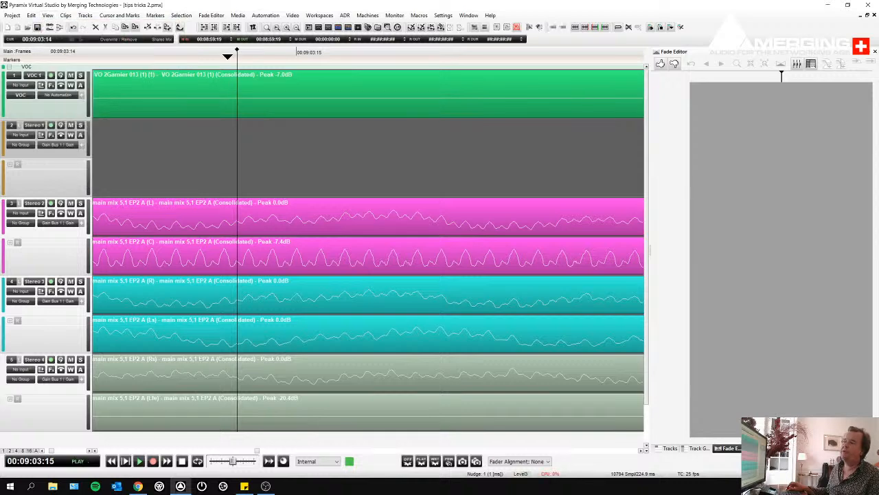
pyautogui.press('space')
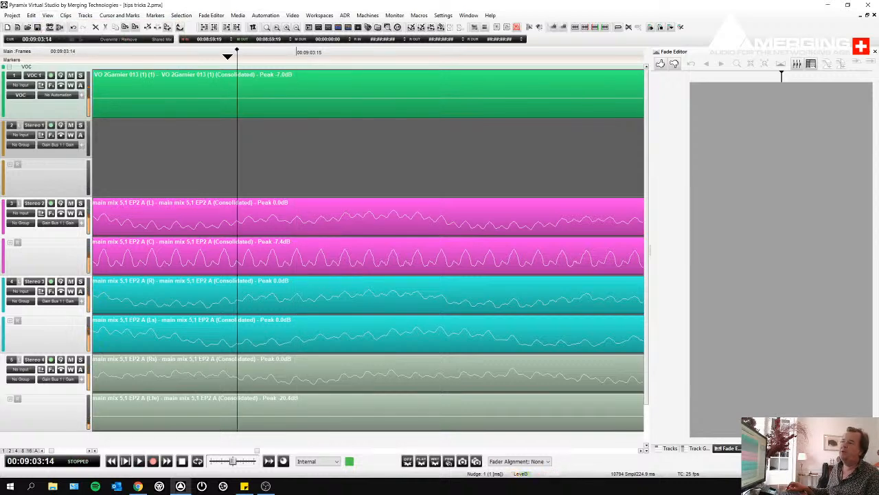
pyautogui.press('space')
pyautogui.press('space')
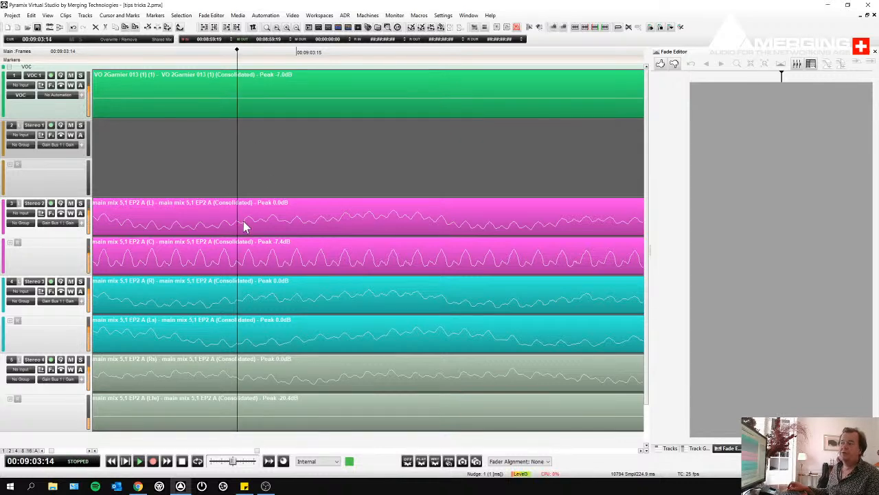
# - Delete a short region of the 5.1 mix just after the cursor and slide the following clips earlier to crossfade with the preceding ones
pyautogui.moveTo(242, 227); pyautogui.dragTo(483, 240)
pyautogui.press('Delete')
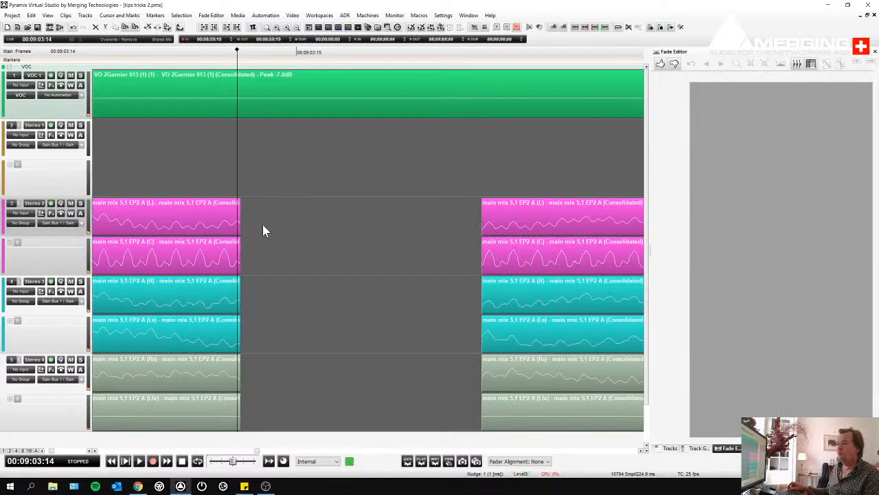
pyautogui.click(237, 218)
pyautogui.click(559, 230)
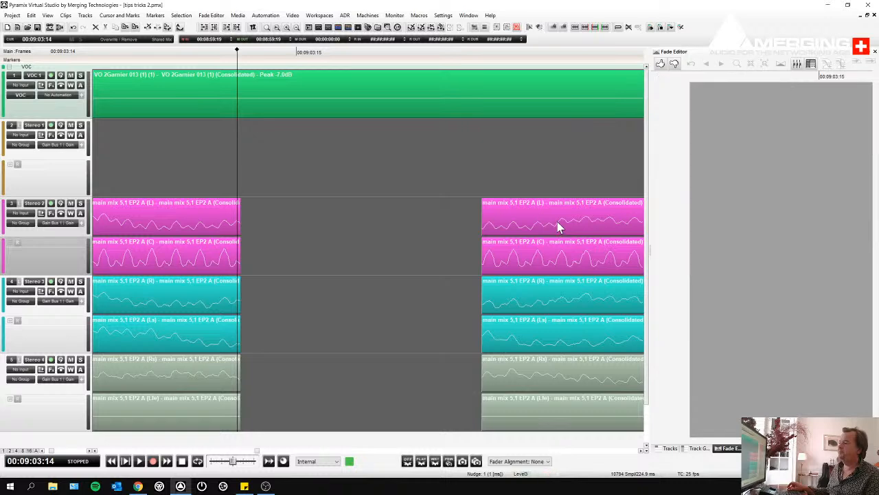
pyautogui.moveTo(567, 222); pyautogui.dragTo(126, 55)
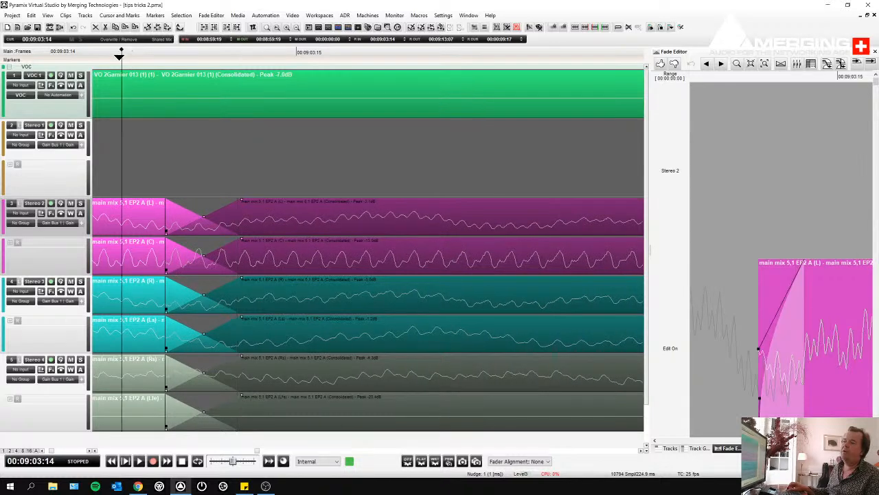
# - Audition the crossfade on the 5.1 mix by repeatedly starting and stopping playback from the cursor just before the edit
pyautogui.press('space')
pyautogui.scroll(3, 148, 65)
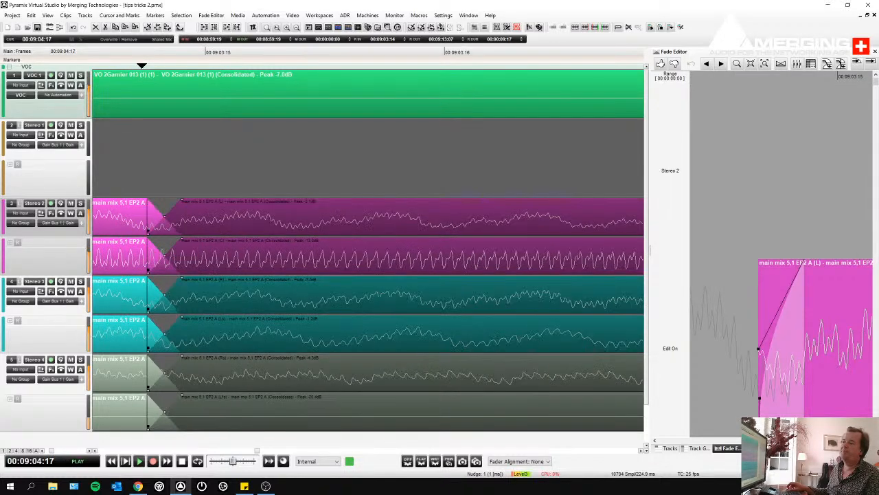
pyautogui.press('space')
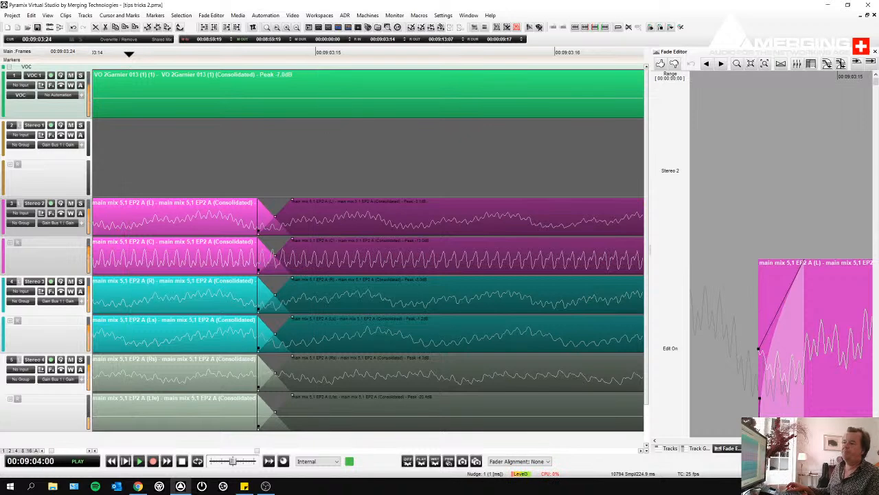
pyautogui.press('space')
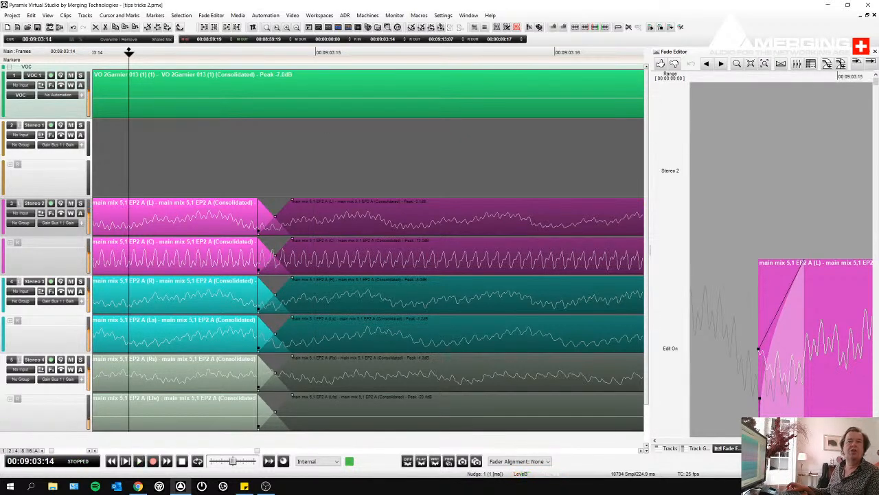
pyautogui.scroll(4, 151, 64)
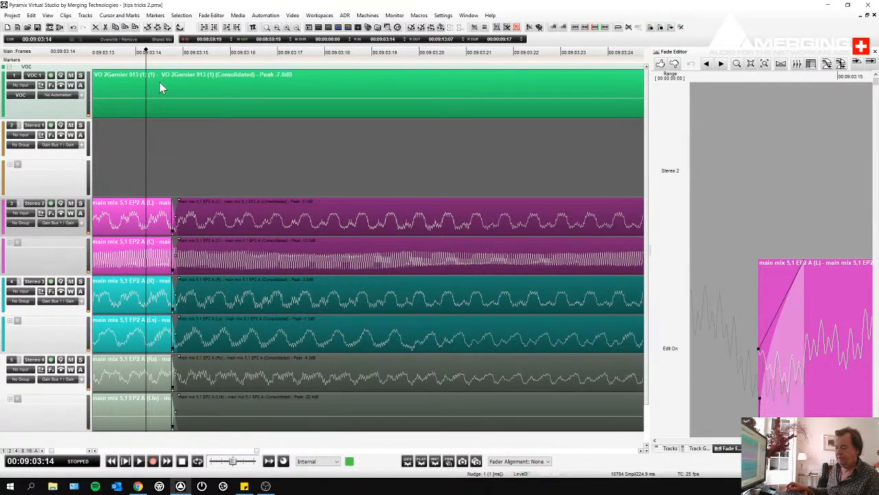
pyautogui.scroll(-6, 159, 82)
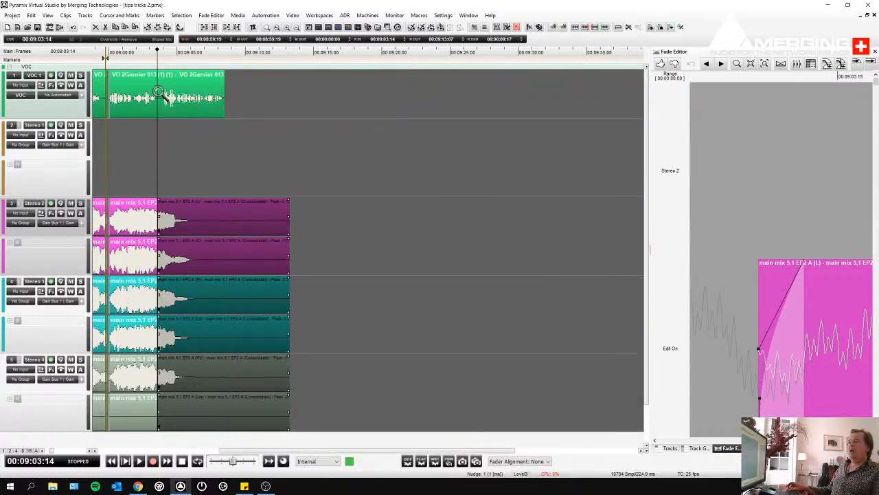
pyautogui.moveTo(158, 91); pyautogui.dragTo(159, 106)
pyautogui.hscroll(-3, 315, 182)
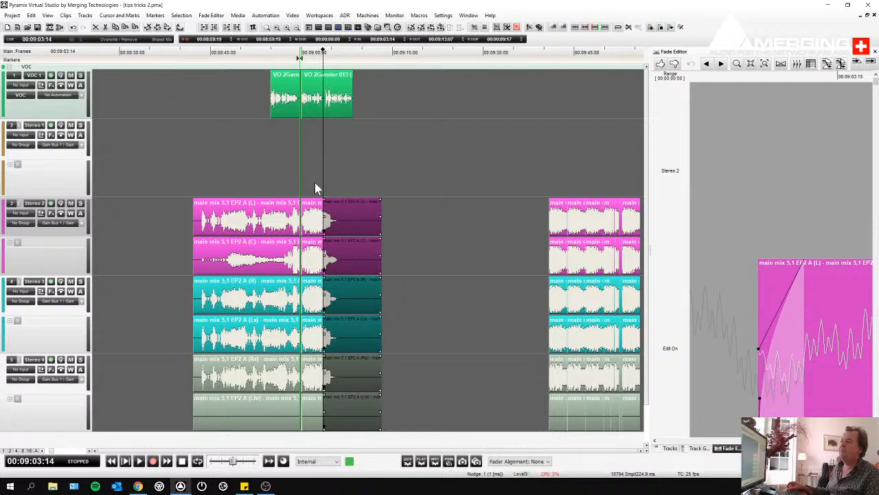
# - Bring up the Document Libraries editor beside the timeline and compare it with the Global Libraries
pyautogui.click(47, 15)
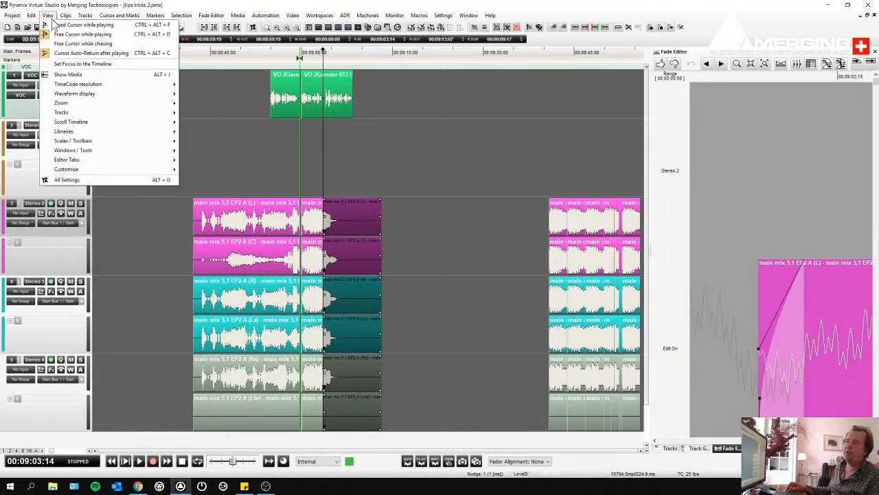
pyautogui.moveTo(86, 152)
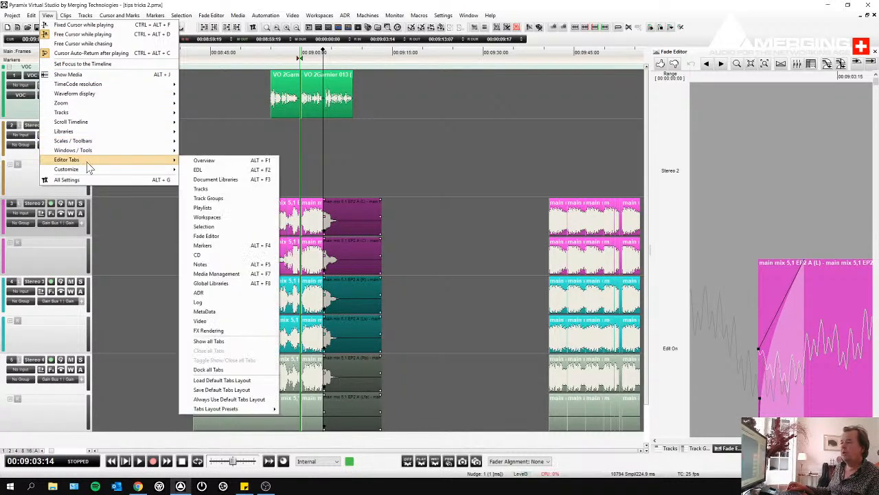
pyautogui.click(233, 179)
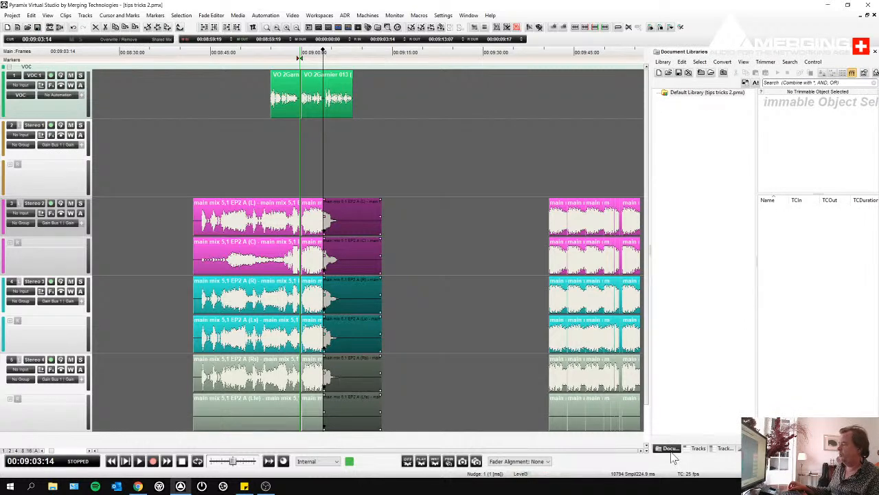
pyautogui.hotkey('alt', 'g')
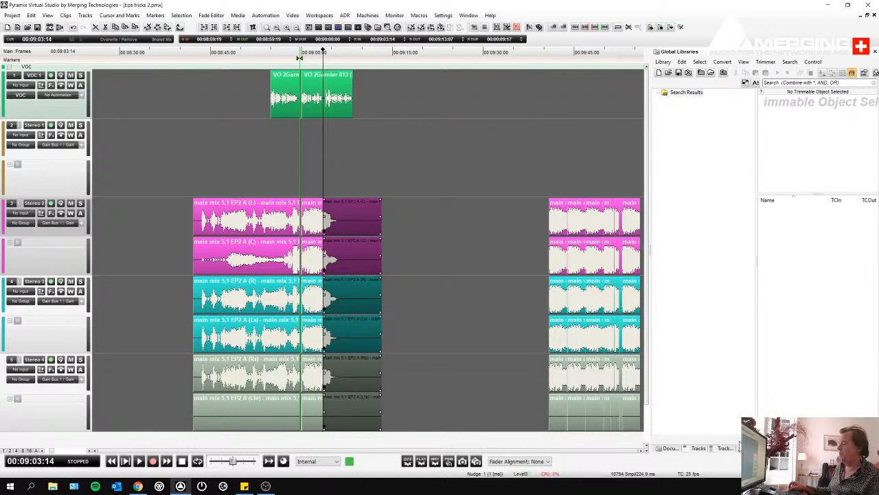
pyautogui.click(670, 448)
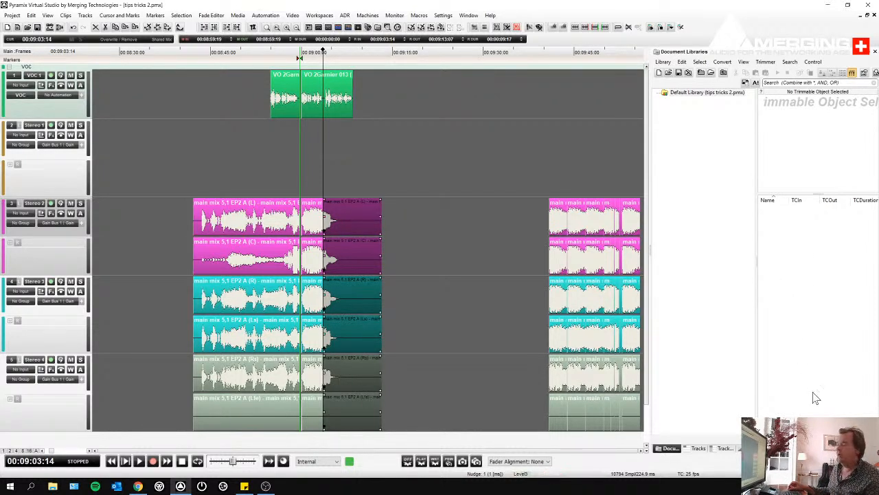
# - Create a new global library and save it as SUPER LIB in the ___WEBINARS May 2020 folder
pyautogui.click(819, 448)
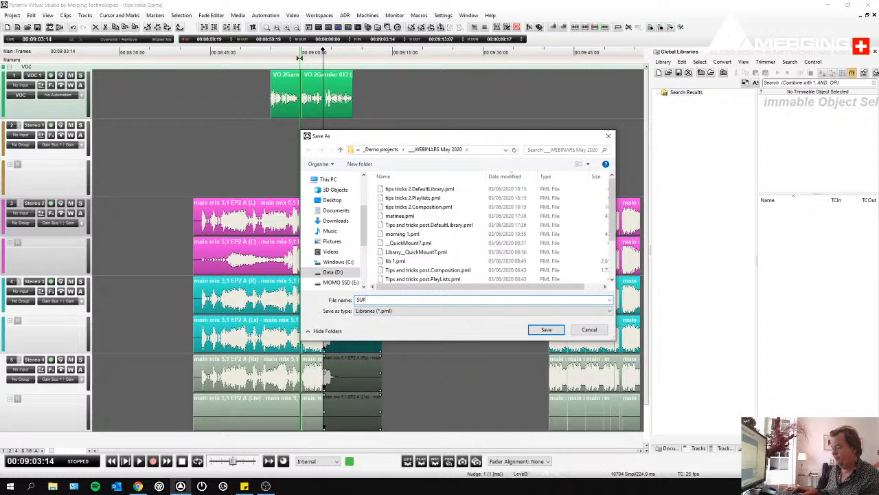
pyautogui.press('Return')
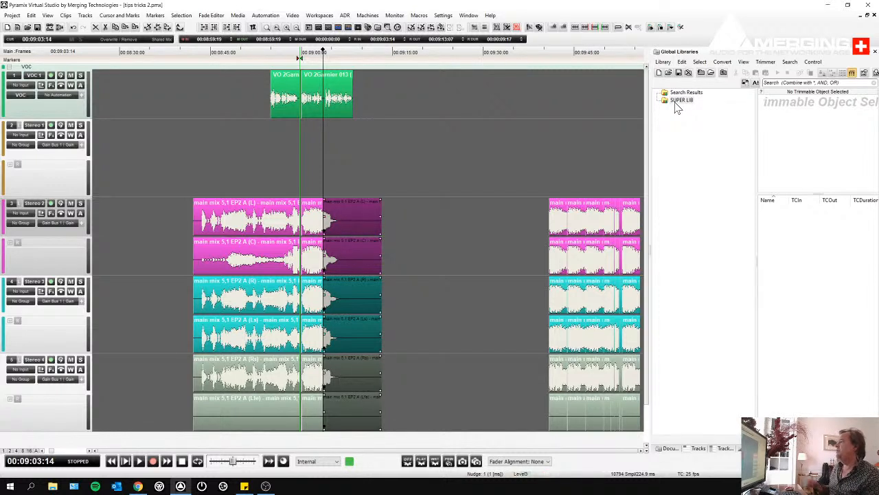
# - Store the first group of voice and main mix clips from all tracks in SUPER LIB and name the entry EDIT 1
pyautogui.click(512, 210)
pyautogui.moveTo(211, 86); pyautogui.dragTo(410, 297)
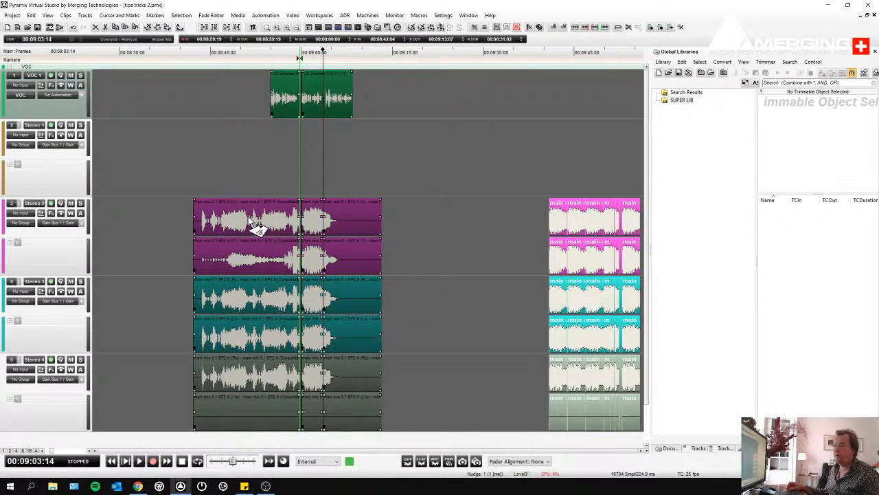
pyautogui.moveTo(224, 218); pyautogui.dragTo(772, 283)
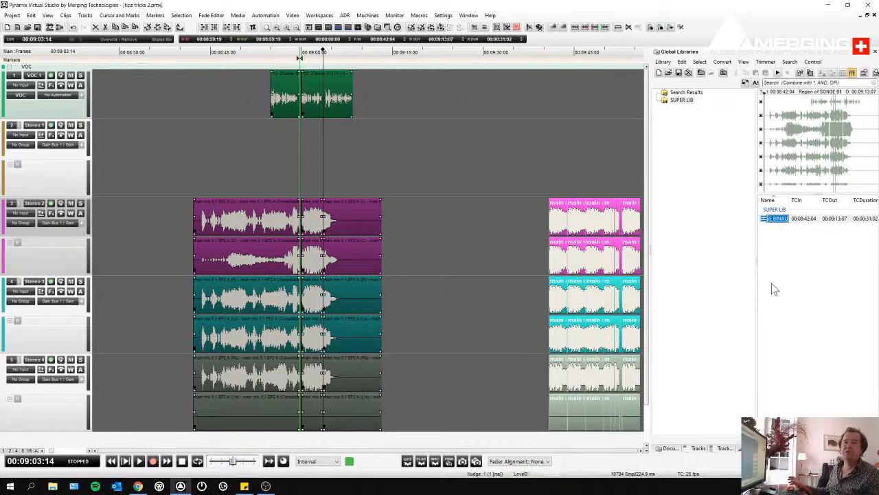
pyautogui.write('EDIT 1')
pyautogui.press('Return')
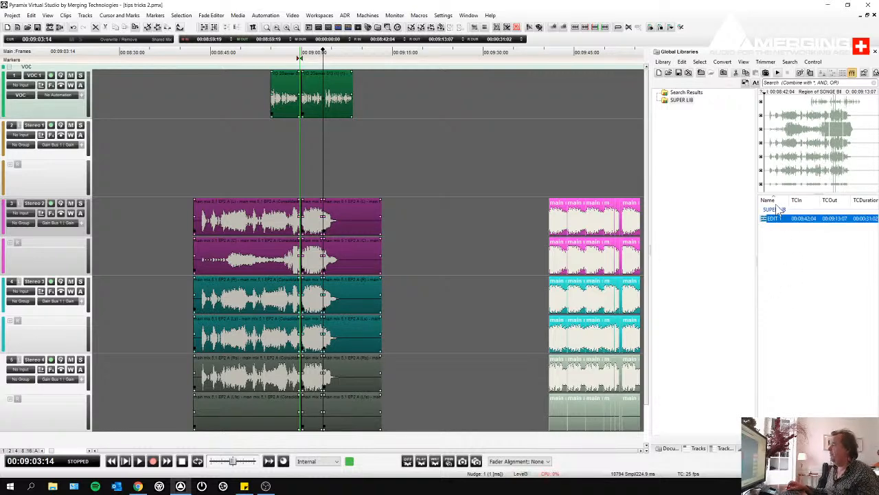
# - Try placing EDIT 1 from SUPER LIB on the timeline after the first clip group, and undo the placement
pyautogui.moveTo(774, 226); pyautogui.dragTo(426, 95)
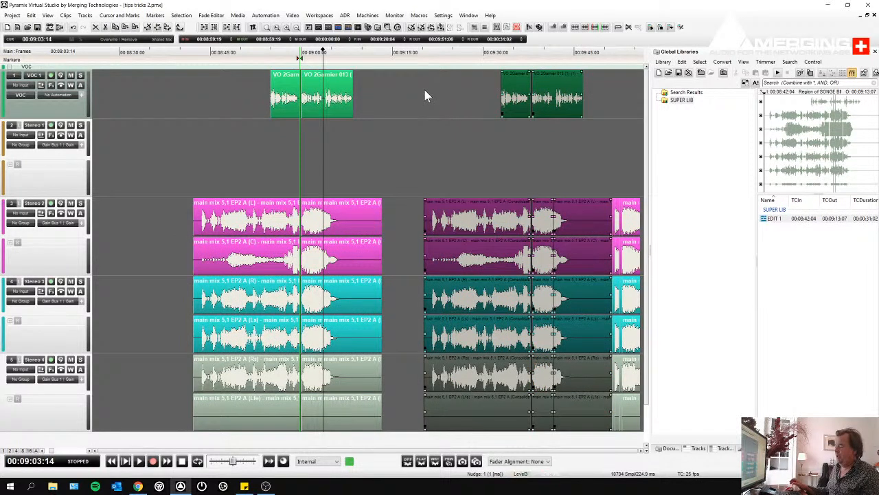
pyautogui.hotkey('ctrl', 'z')
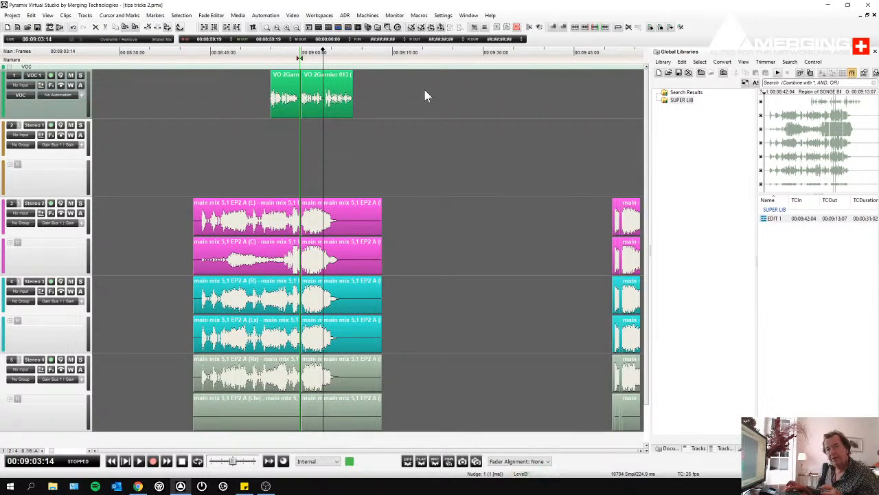
pyautogui.hscroll(3, 421, 183)
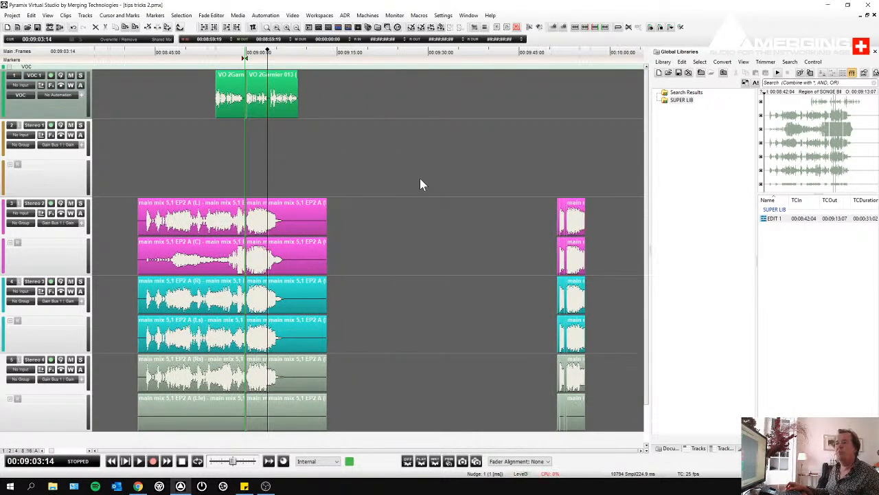
pyautogui.scroll(-3, 417, 174)
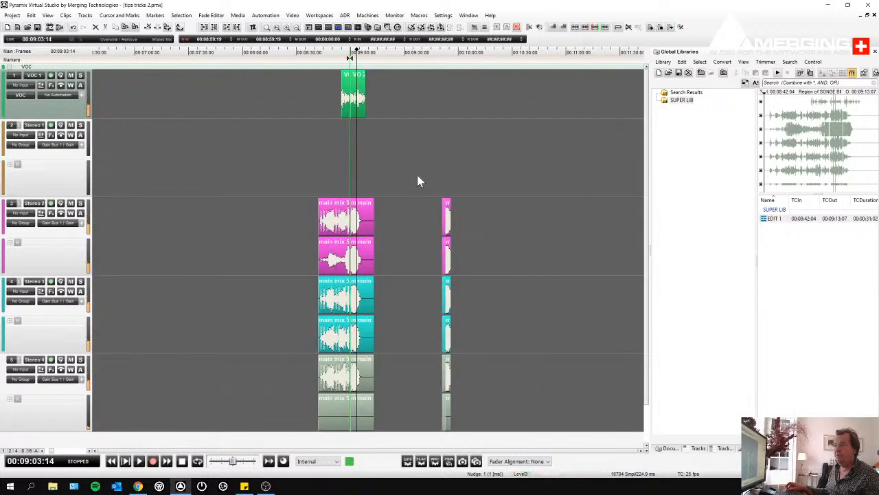
pyautogui.scroll(-2, 417, 174)
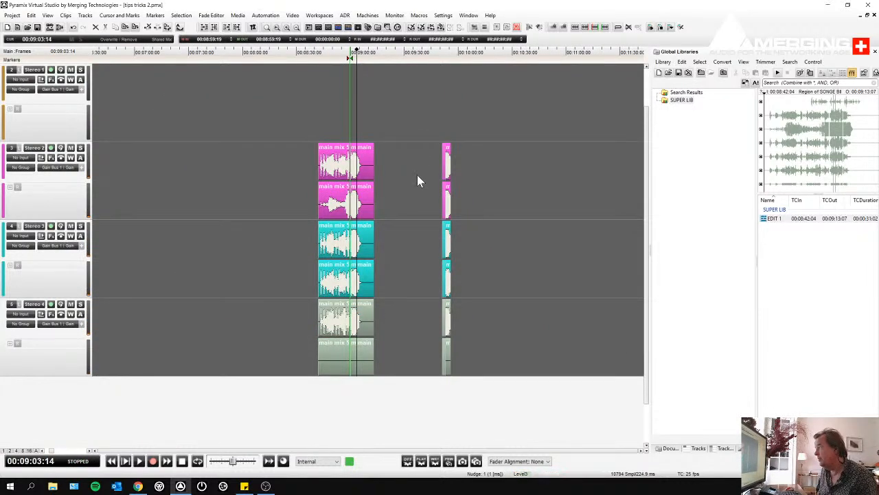
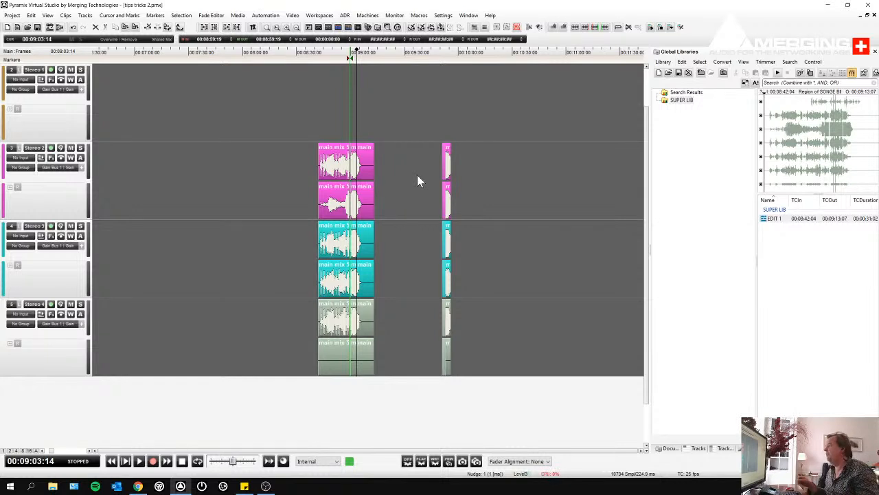
# - Create a sub-folder in SUPER LIB and name it ambi
pyautogui.click(680, 101)
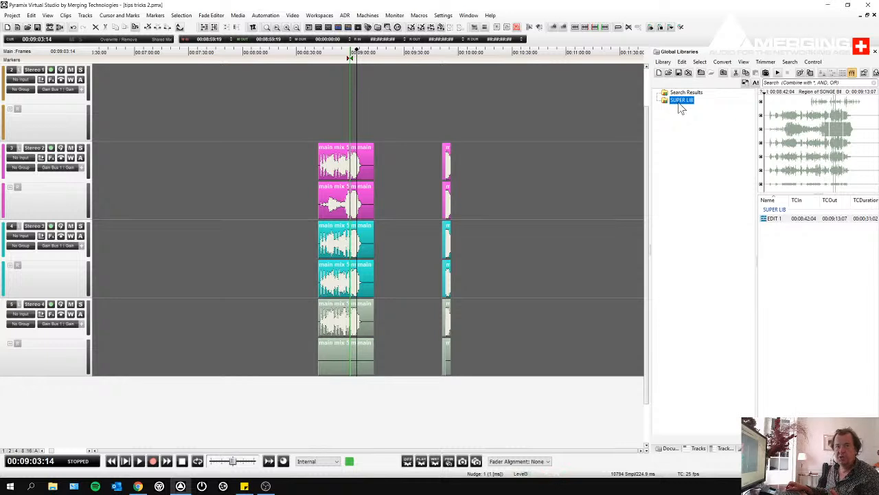
pyautogui.click(703, 76)
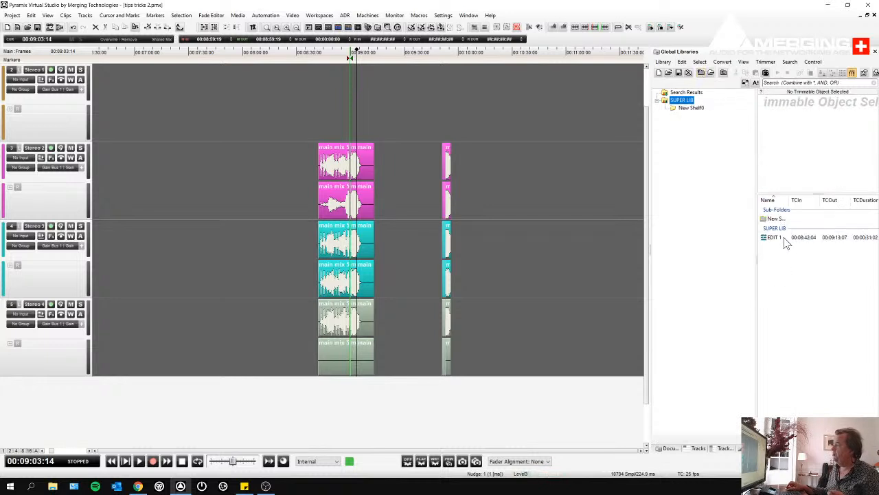
pyautogui.click(777, 218)
pyautogui.click(776, 219)
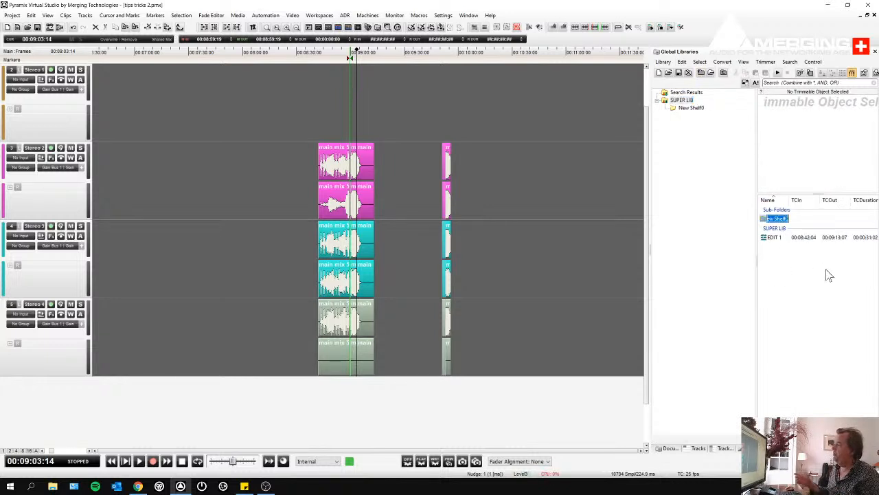
pyautogui.write('amb')
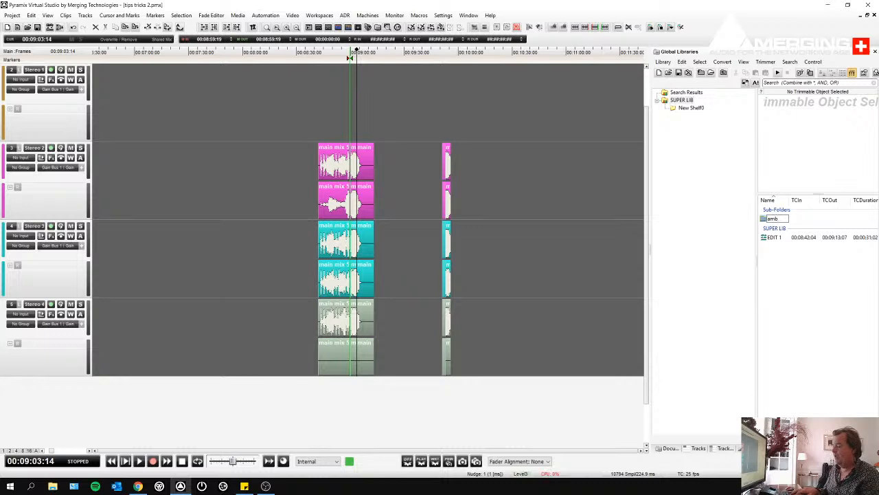
pyautogui.write('i')
pyautogui.press('Return')
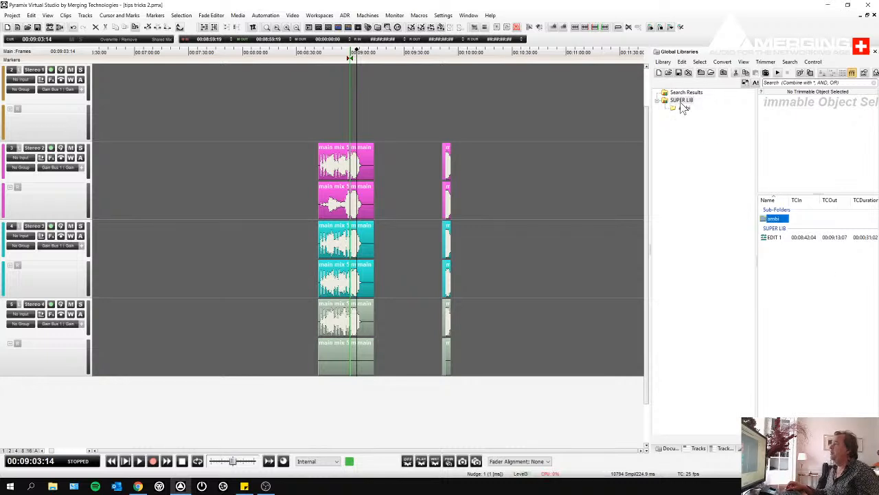
# - Add a second sub-folder to SUPER LIB and name it vocal
pyautogui.click(701, 73)
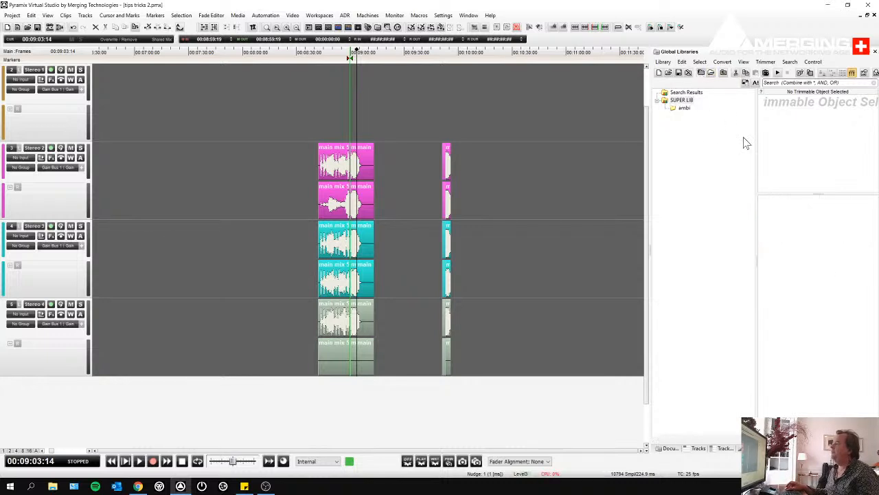
pyautogui.click(779, 229)
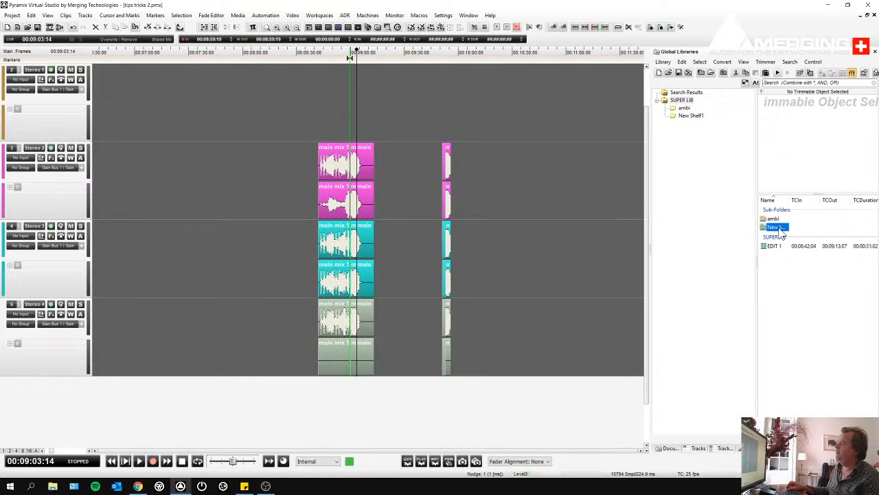
pyautogui.click(779, 228)
pyautogui.write('voca')
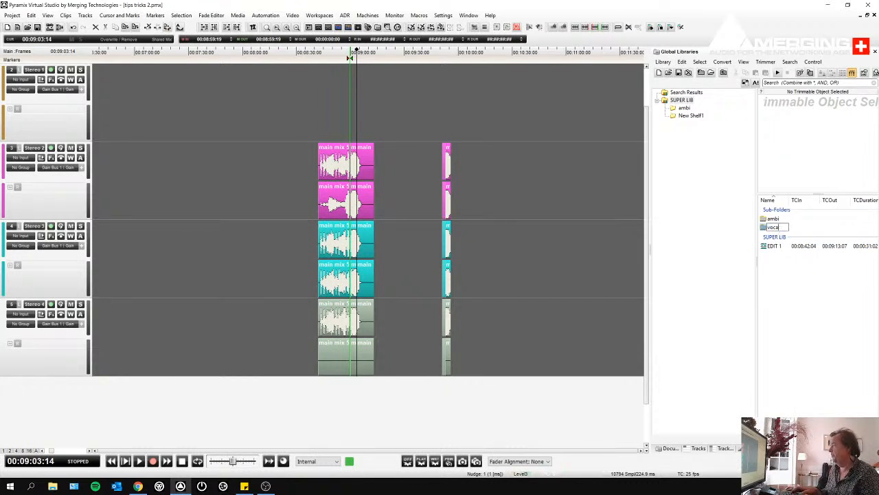
pyautogui.write('l')
pyautogui.press('Return')
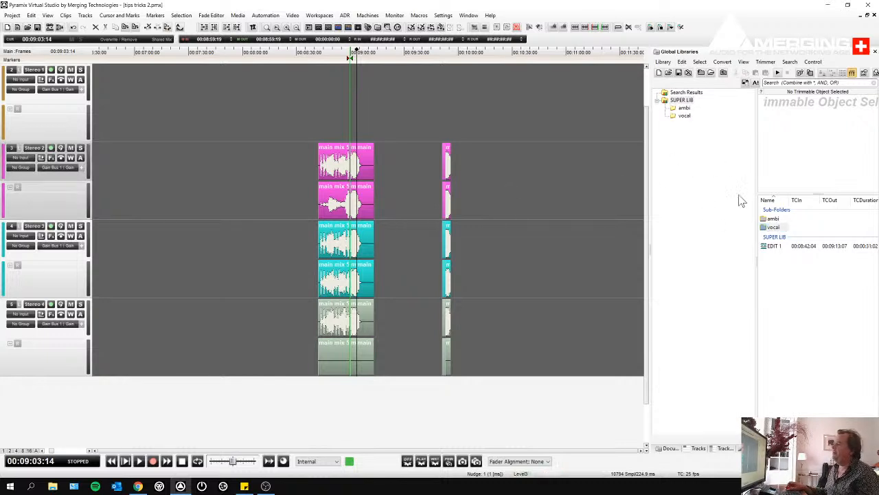
# - Store the voice clips from the VOC 1 track in the vocal folder of SUPER LIB
pyautogui.doubleClick(769, 228)
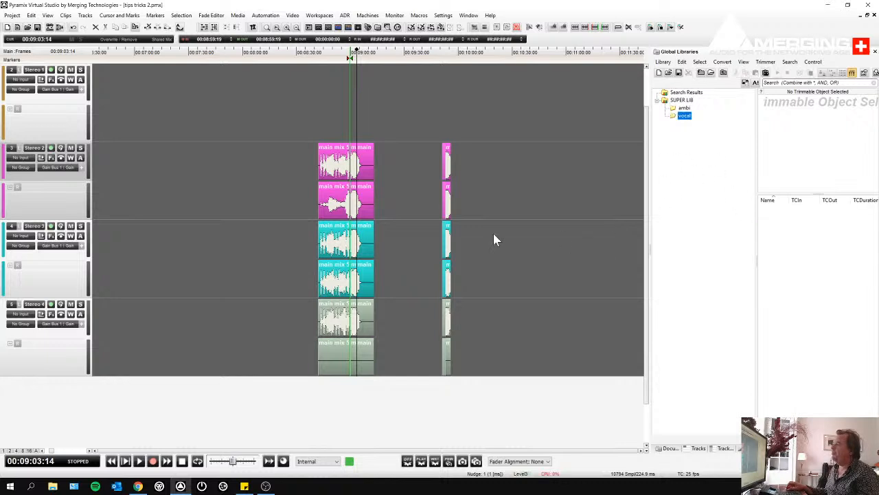
pyautogui.scroll(1, 393, 158)
pyautogui.click(353, 96)
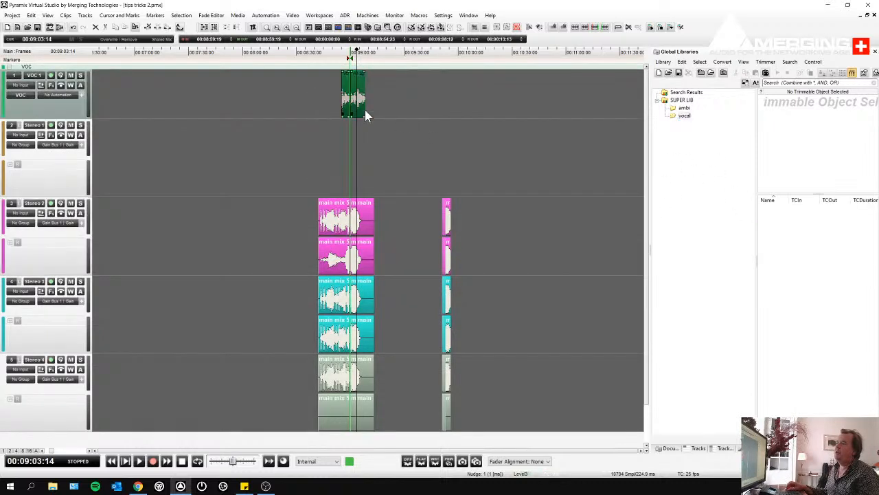
pyautogui.moveTo(359, 88); pyautogui.dragTo(837, 315)
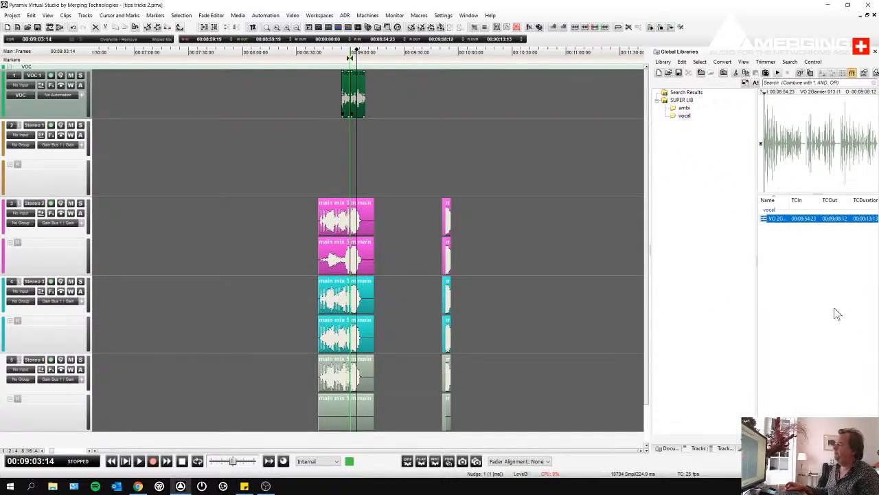
pyautogui.click(426, 235)
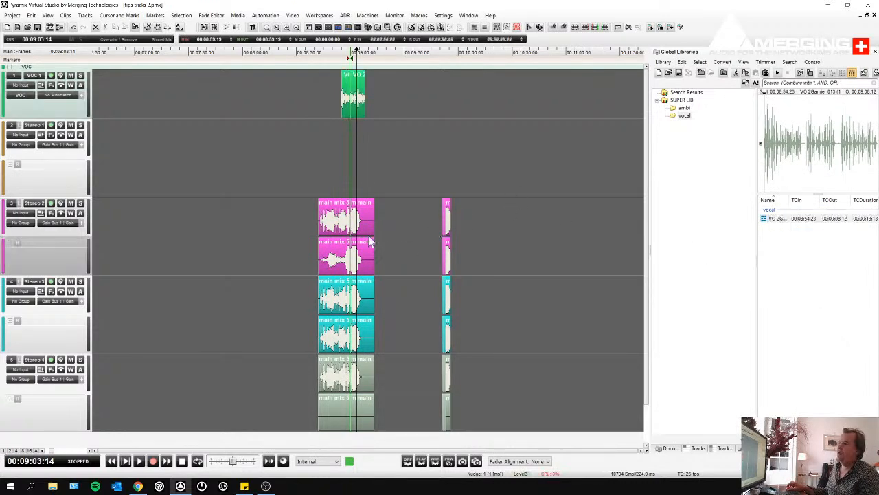
# - Store the short group of main mix clips near 00:09:51 in the ambi folder and name the entry AMBI 1
pyautogui.click(684, 108)
pyautogui.moveTo(430, 205); pyautogui.dragTo(460, 228)
pyautogui.scroll(5, 454, 252)
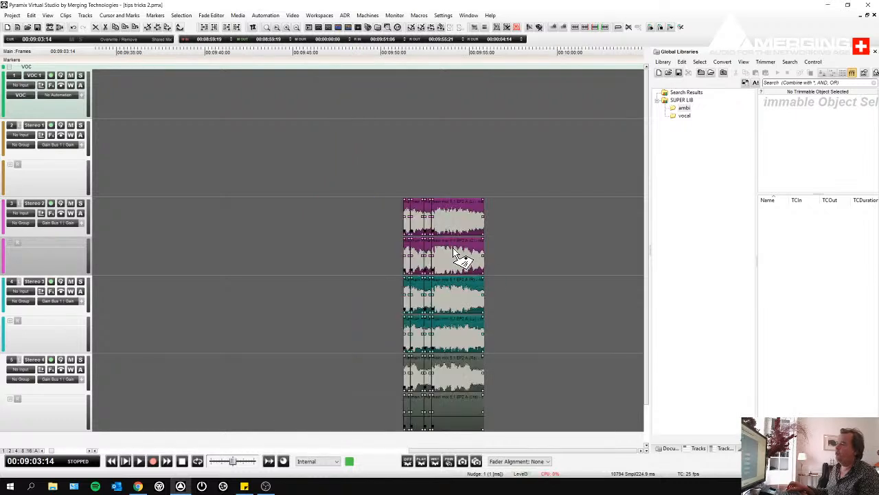
pyautogui.moveTo(463, 241); pyautogui.dragTo(777, 262)
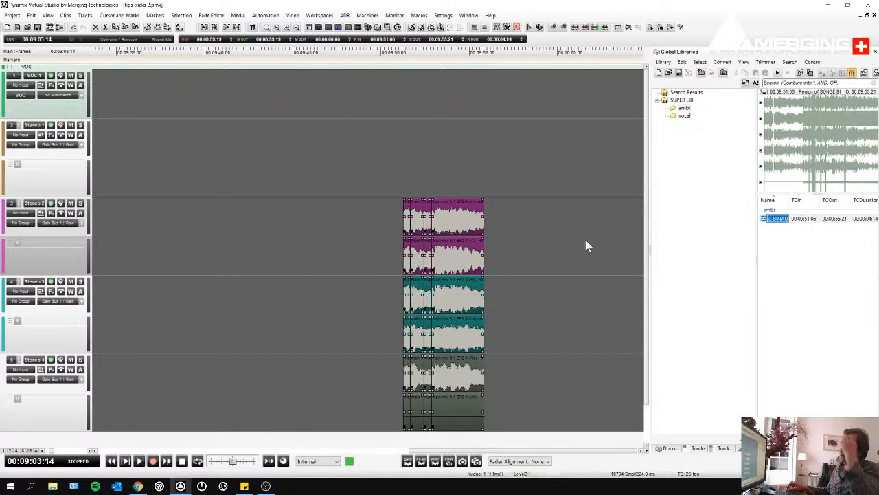
pyautogui.write('AMBI 1')
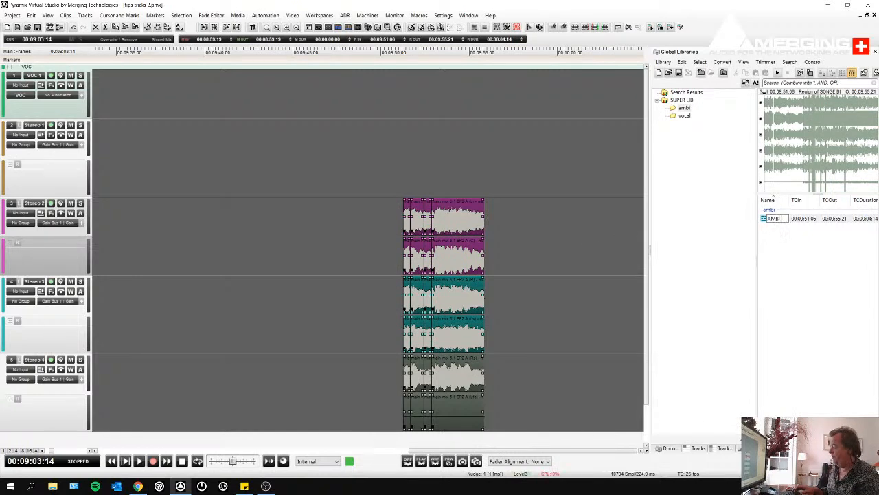
pyautogui.press('Return')
# - Delete the short group of main mix clips near 00:09:51 from the timeline
pyautogui.click(553, 230)
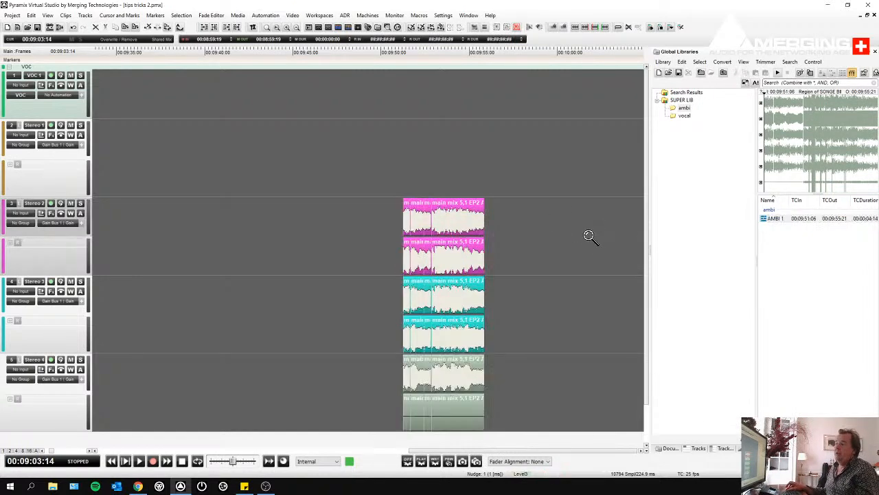
pyautogui.scroll(-3, 587, 237)
pyautogui.moveTo(449, 217); pyautogui.dragTo(602, 296)
pyautogui.press('Delete')
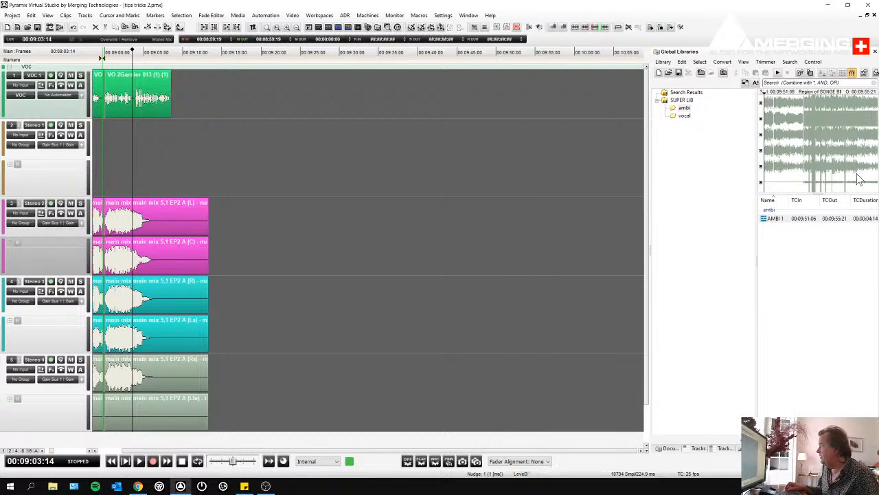
# - Show the contents of the vocal folder and of the SUPER LIB top level
pyautogui.click(685, 117)
pyautogui.click(682, 100)
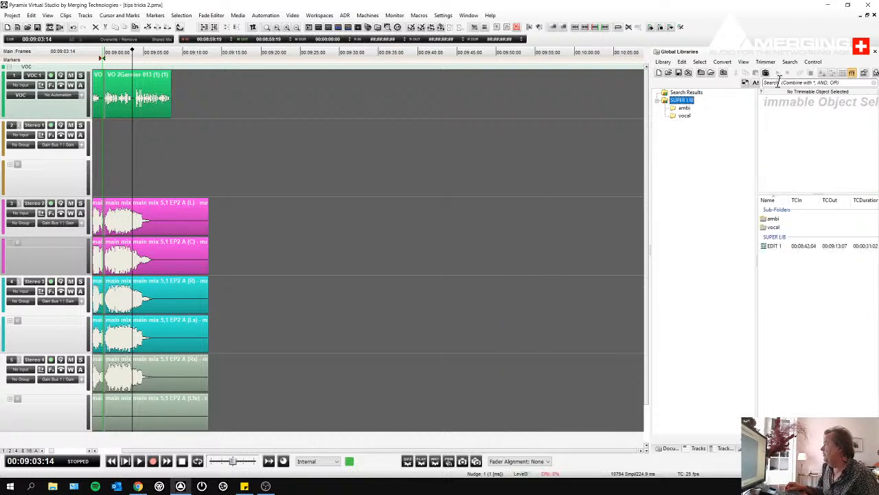
# - Place the AMBI 1 entry from the ambi folder back on the timeline at its original timecode on its original track
pyautogui.click(683, 108)
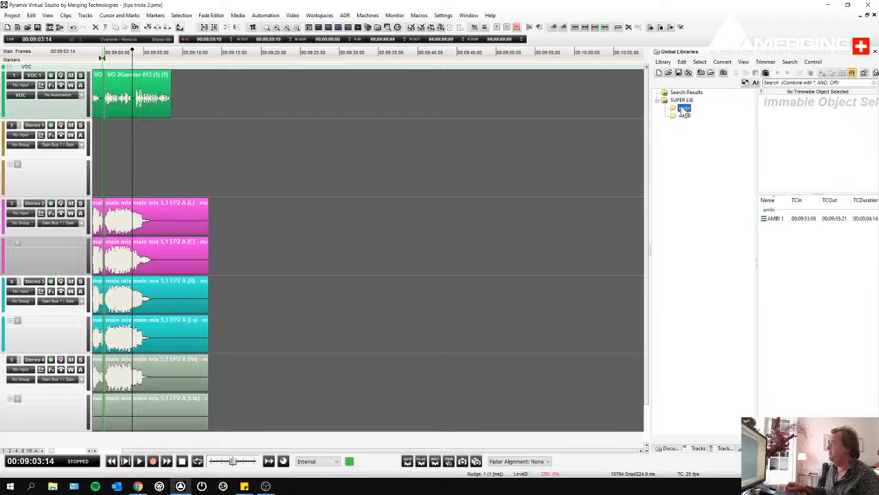
pyautogui.moveTo(763, 225); pyautogui.dragTo(379, 218)
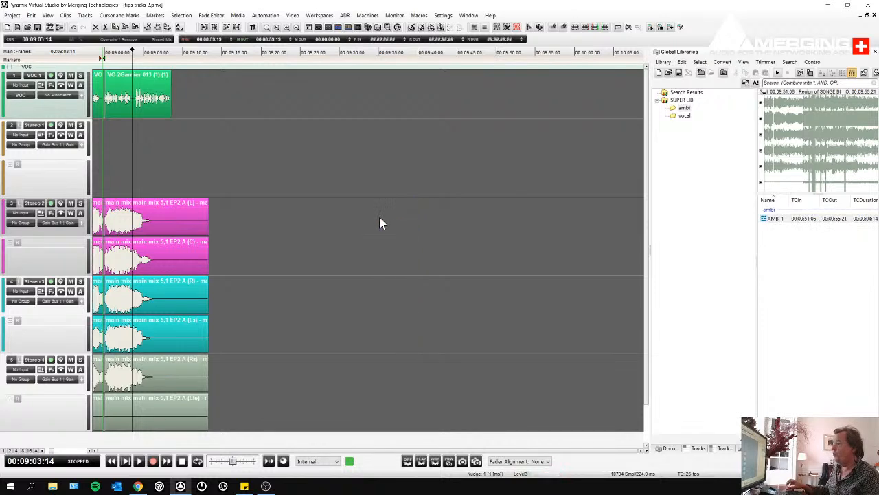
pyautogui.click(765, 218)
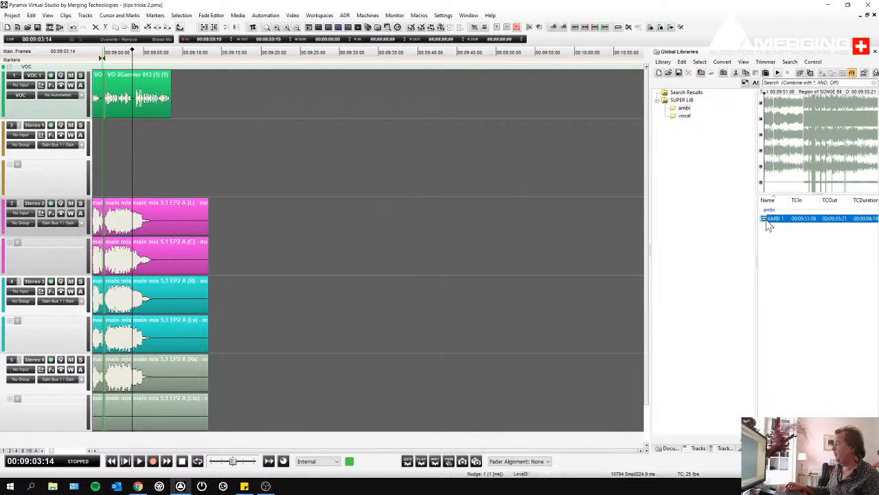
pyautogui.rightClick(766, 219)
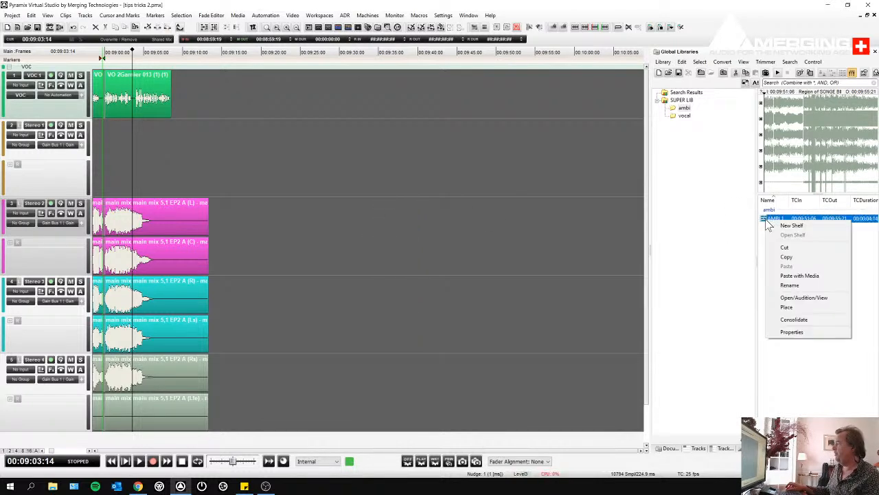
pyautogui.click(794, 307)
pyautogui.click(379, 238)
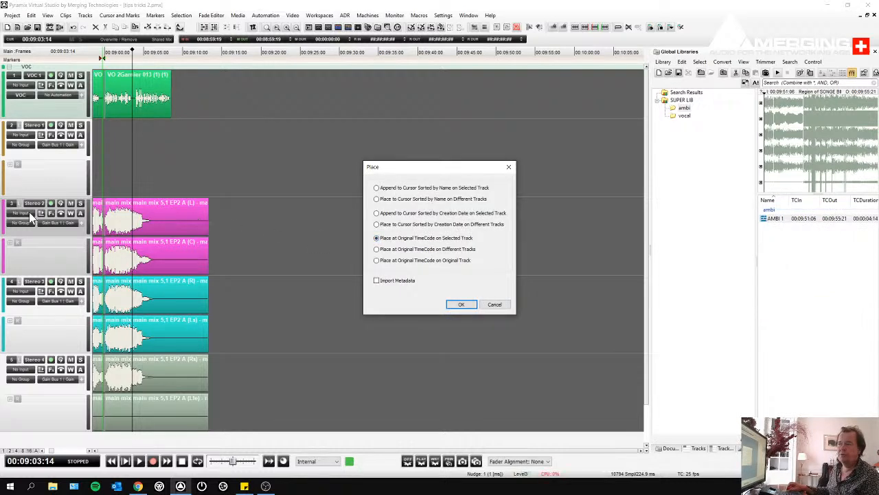
pyautogui.click(402, 260)
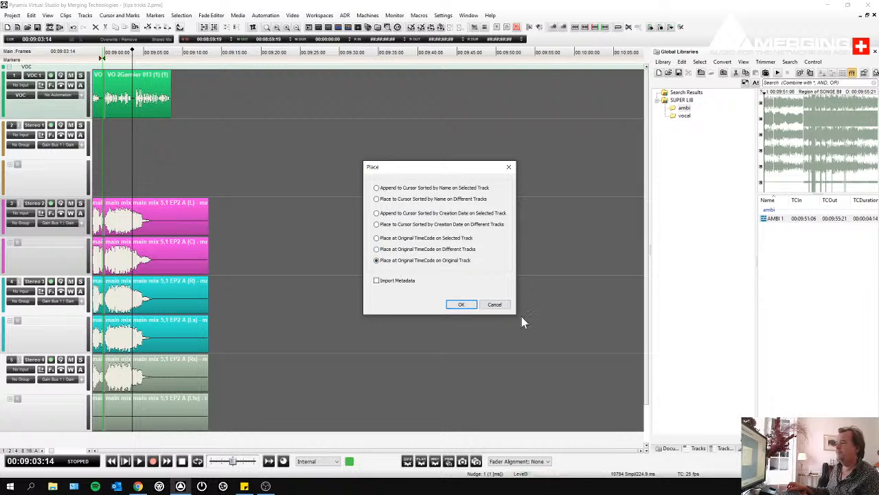
pyautogui.click(461, 304)
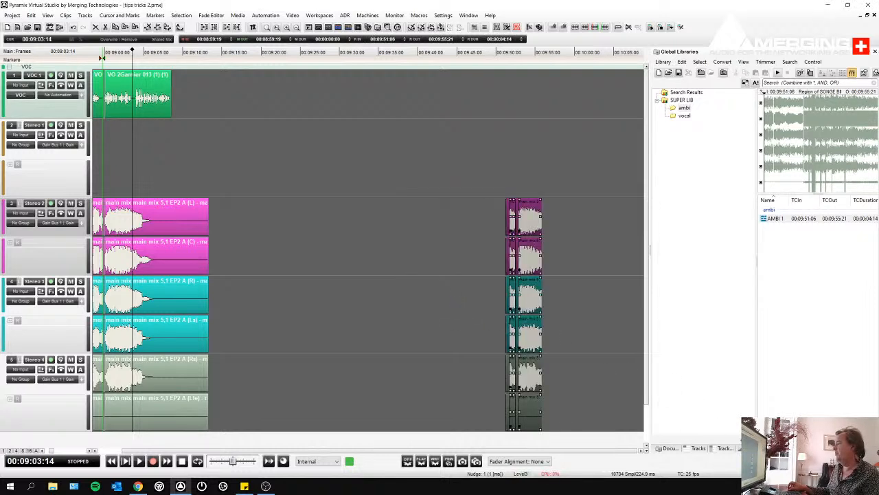
# - Place the EDIT 1 entry from the top level of SUPER LIB on the timeline at about 00:10:01, starting from the VOC 1 track
pyautogui.hscroll(6, 797, 388)
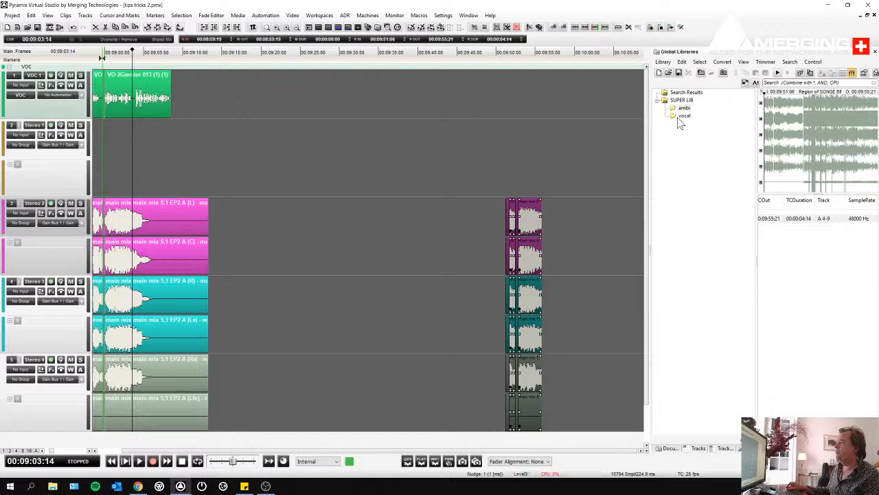
pyautogui.click(680, 107)
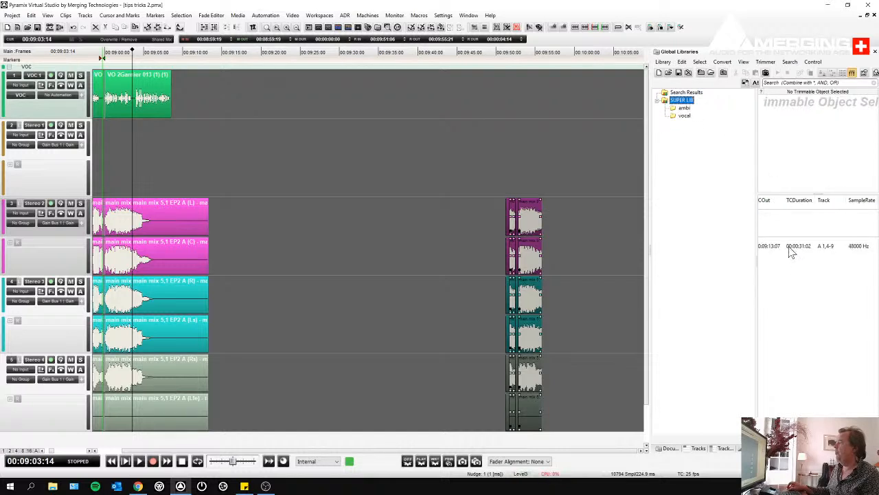
pyautogui.click(819, 248)
pyautogui.moveTo(827, 254); pyautogui.dragTo(591, 96)
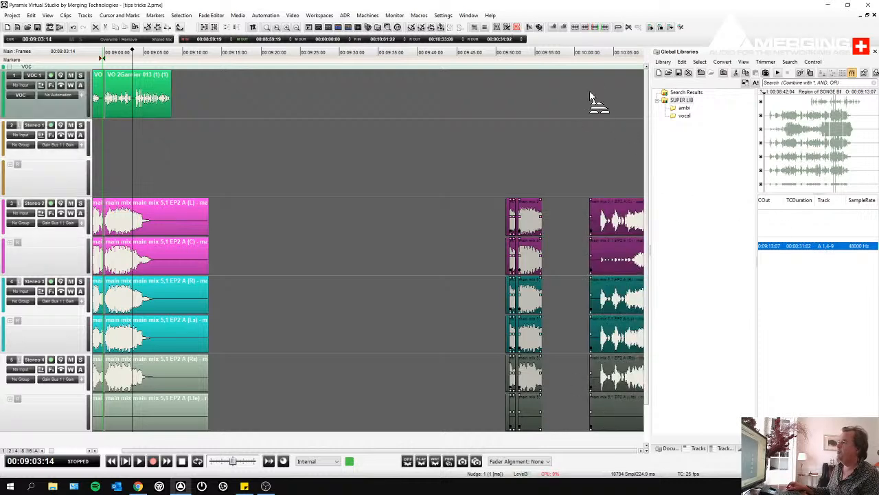
pyautogui.hscroll(5, 598, 110)
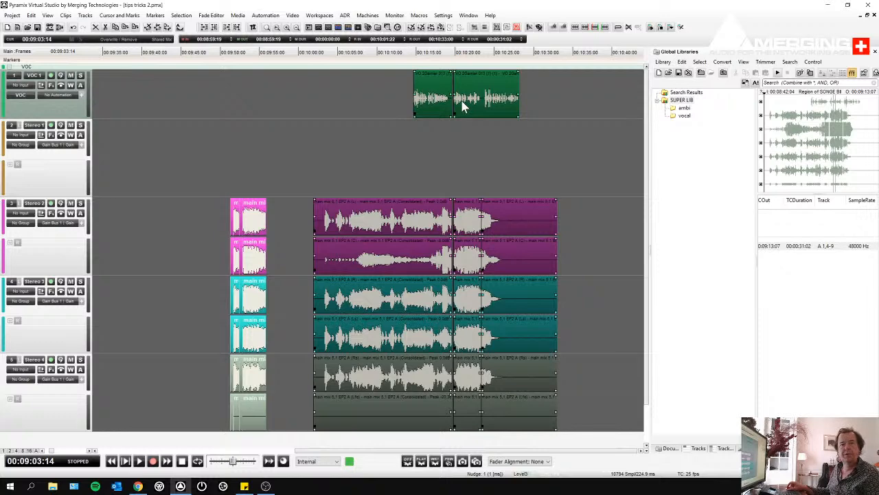
pyautogui.scroll(-3, 436, 146)
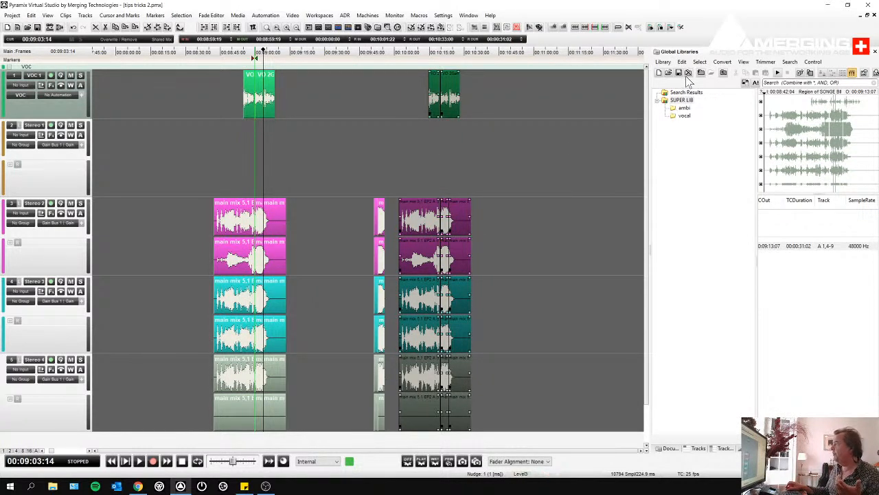
# - Create a third folder in SUPER LIB and name it fOR MIXER
pyautogui.click(717, 154)
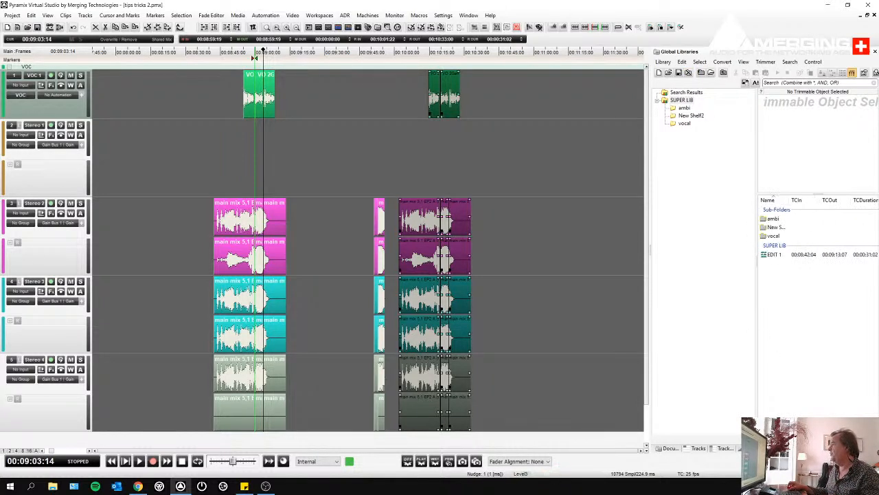
pyautogui.click(780, 228)
pyautogui.click(782, 229)
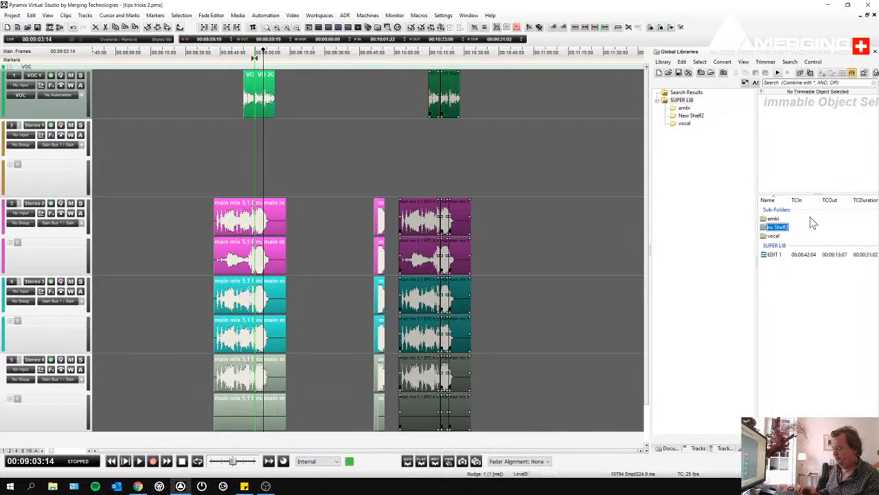
pyautogui.write('m')
pyautogui.press('BackSpace')
pyautogui.write('FOR M')
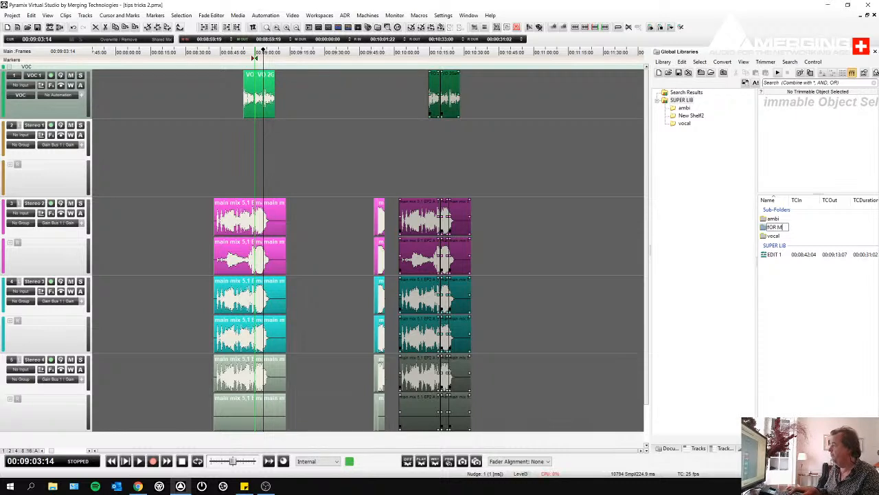
pyautogui.write('IXER')
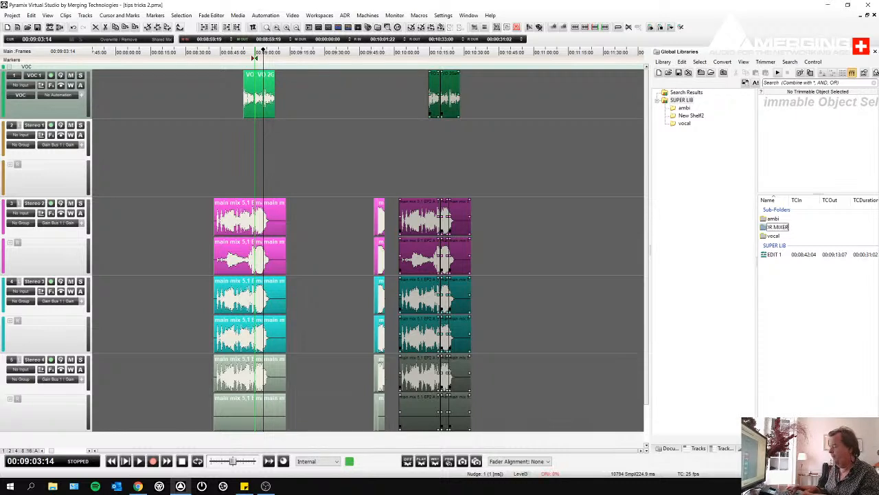
pyautogui.press('Return')
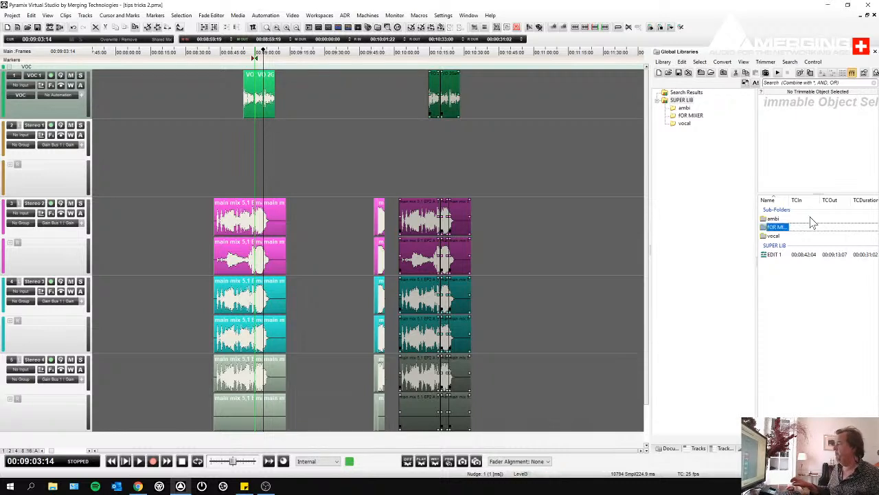
# - Open the fOR MIXER folder, show the mixer and move it clear of the library
pyautogui.click(686, 117)
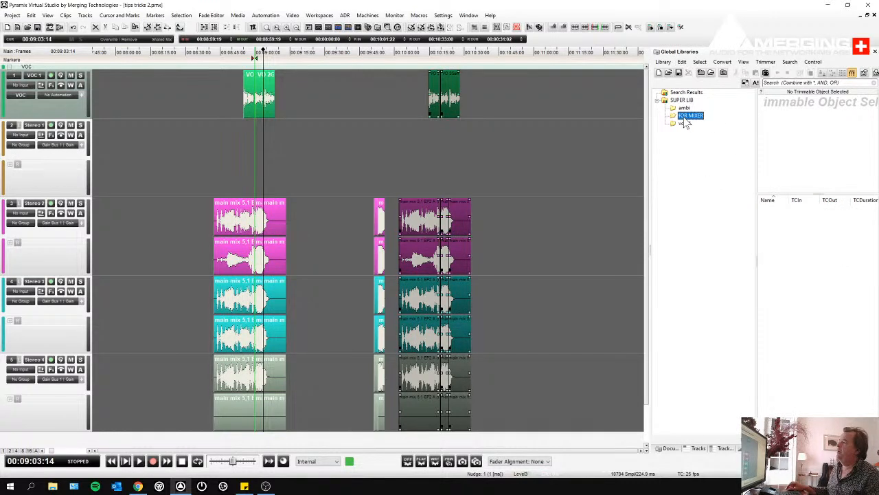
pyautogui.click(199, 152)
pyautogui.press('x')
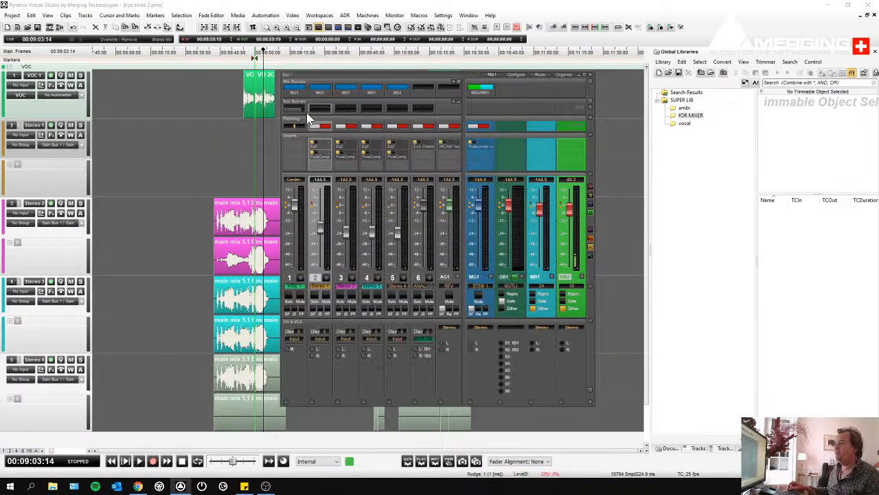
pyautogui.moveTo(339, 75); pyautogui.dragTo(185, 78)
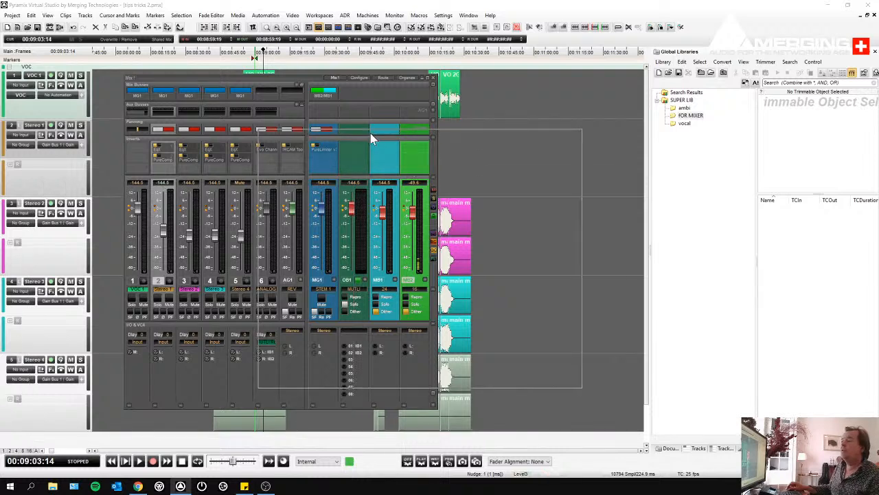
# - Set the F1 band of the Stereo 1 EQ-X to a Low Cut filter at 90 Hz
pyautogui.moveTo(304, 307); pyautogui.dragTo(297, 305)
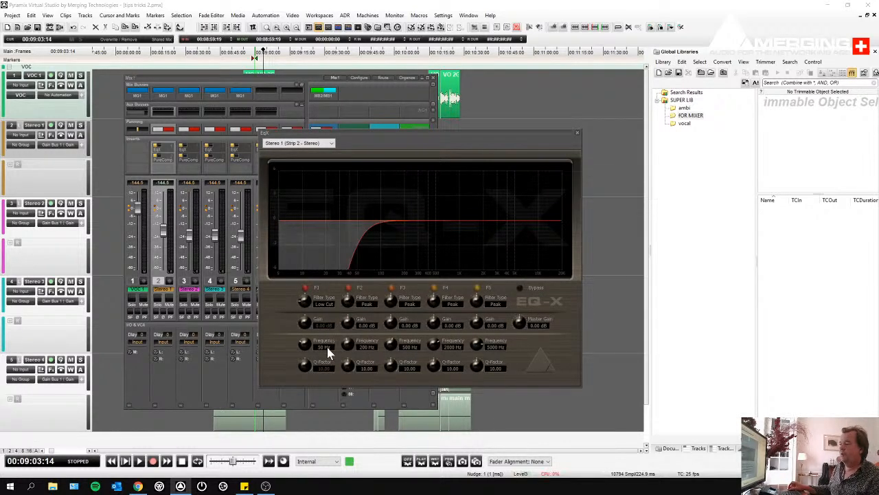
pyautogui.scroll(2, 327, 344)
pyautogui.scroll(5, 319, 340)
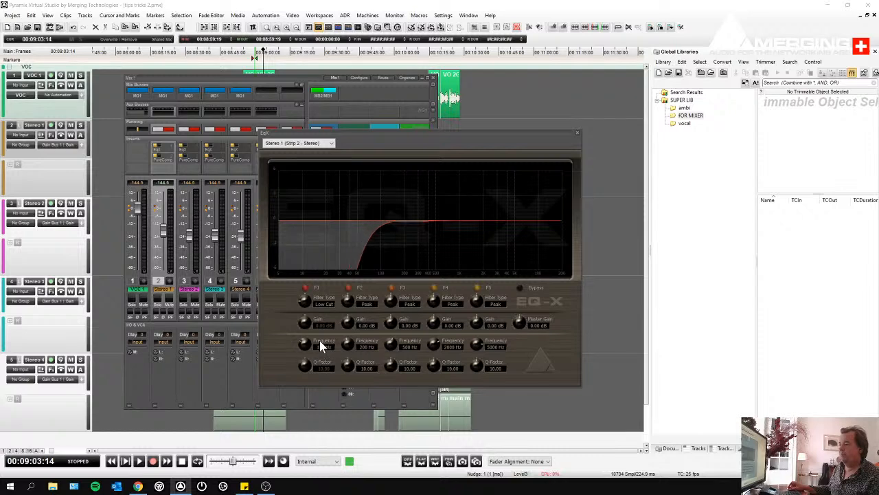
pyautogui.doubleClick(321, 345)
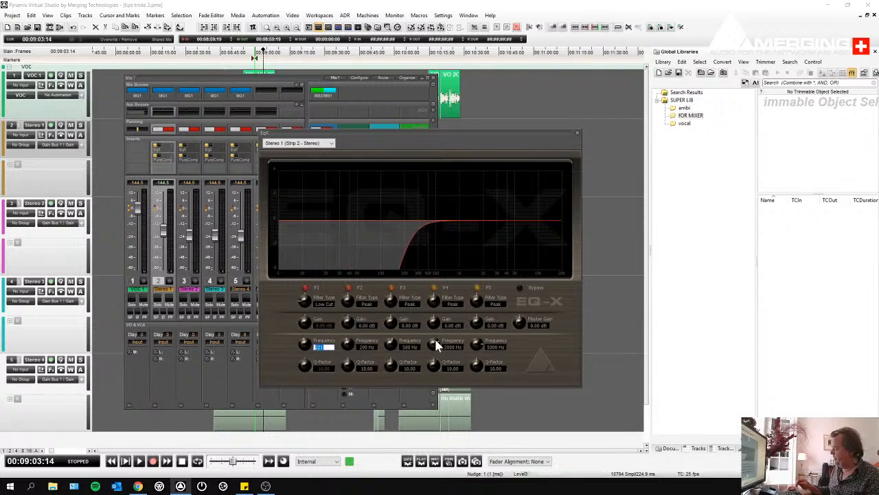
pyautogui.write('90')
pyautogui.press('Return')
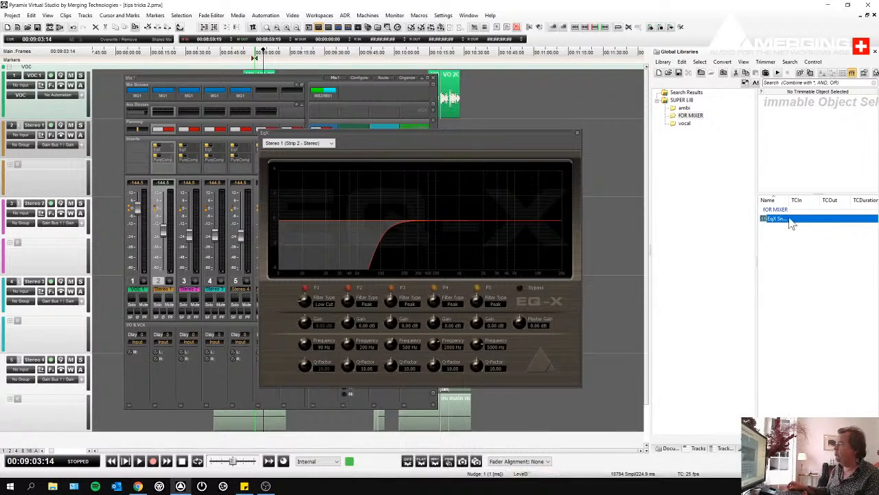
# - Name the Stereo 1 EQ-X settings stored in the fOR MIXER folder eq 90 Hz LOW CUT and widen the name column
pyautogui.click(780, 220)
pyautogui.write('eq 90 h')
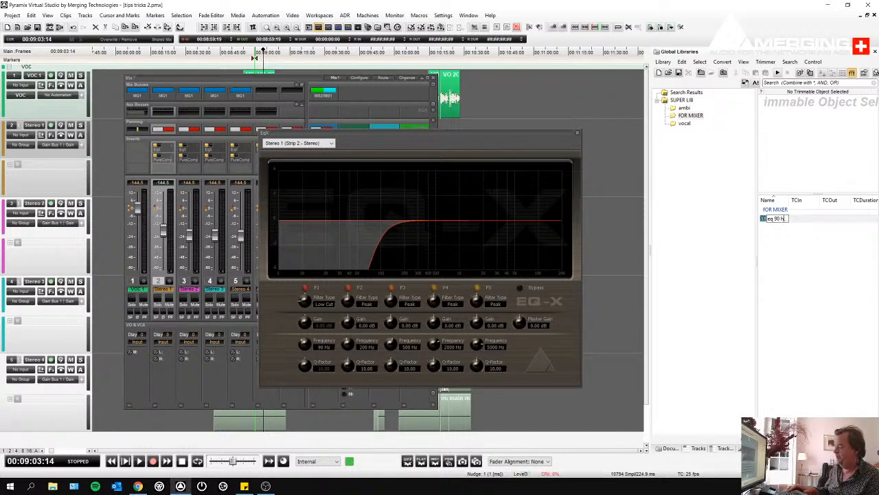
pyautogui.write('Hz')
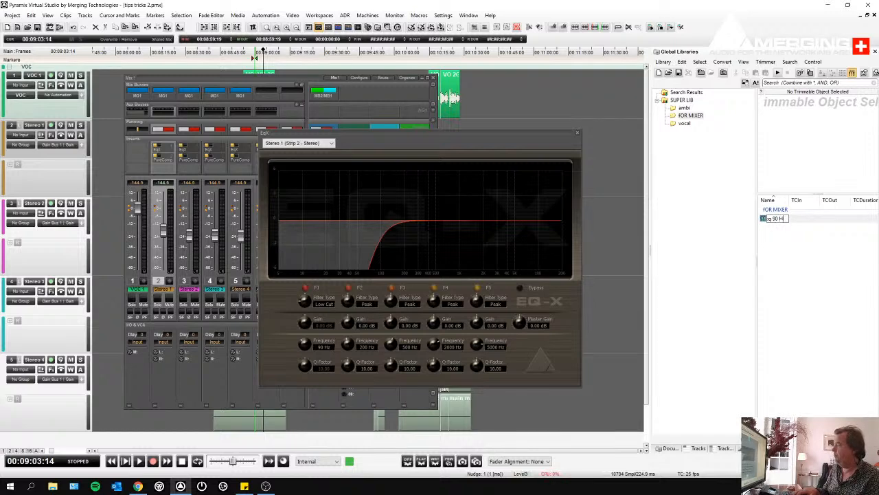
pyautogui.write(' LOW CUT')
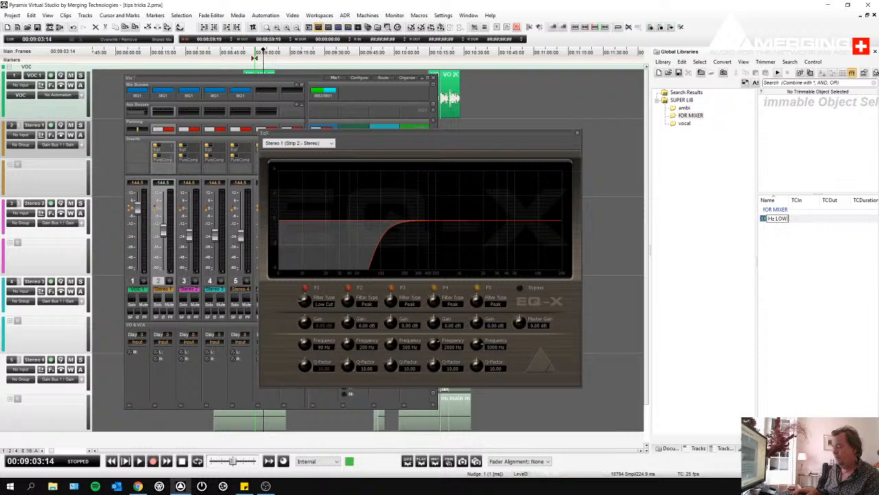
pyautogui.press('Return')
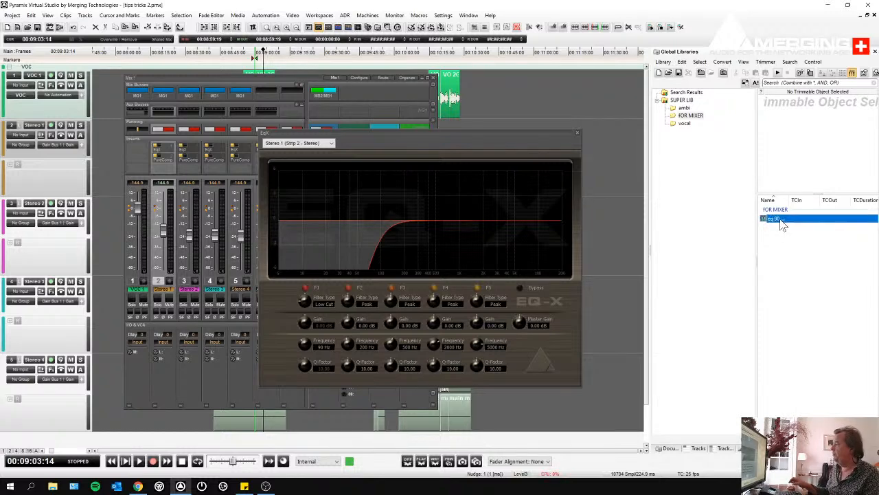
pyautogui.moveTo(790, 199); pyautogui.dragTo(834, 199)
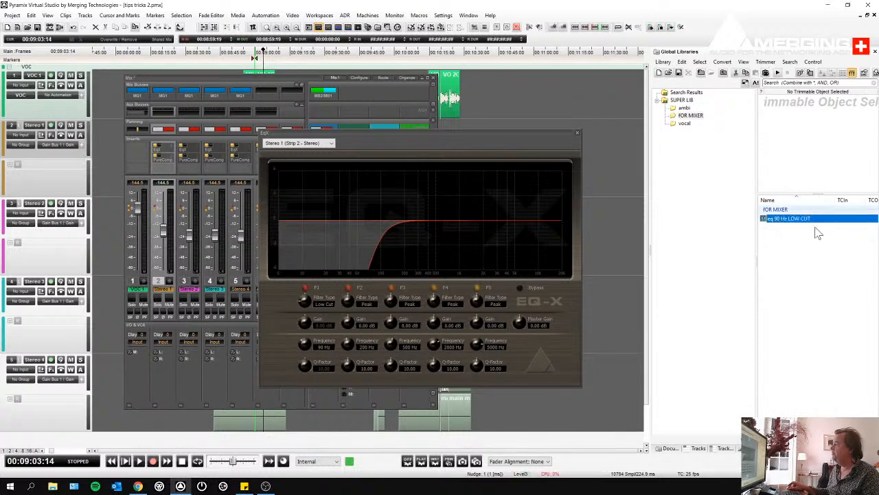
# - Close the Stereo 1 EQ-X and apply the stored eq 90 Hz LOW CUT settings to the EQ-X on Stereo 2
pyautogui.click(577, 133)
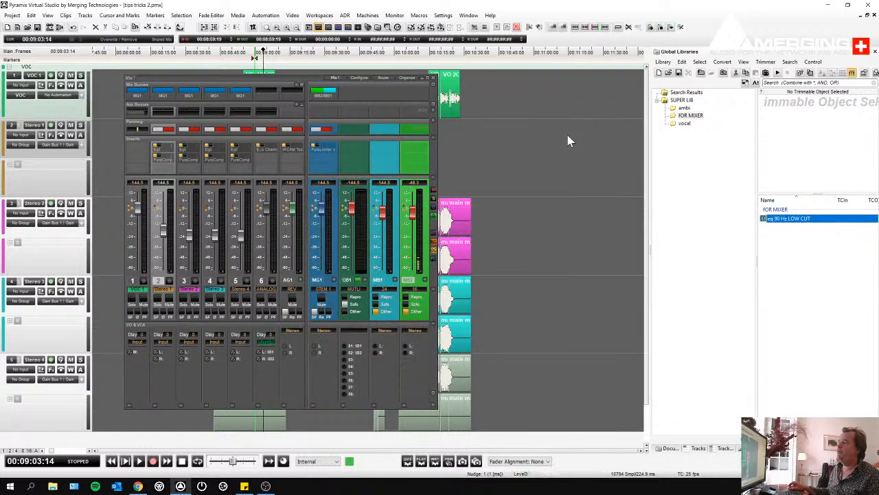
pyautogui.click(184, 150)
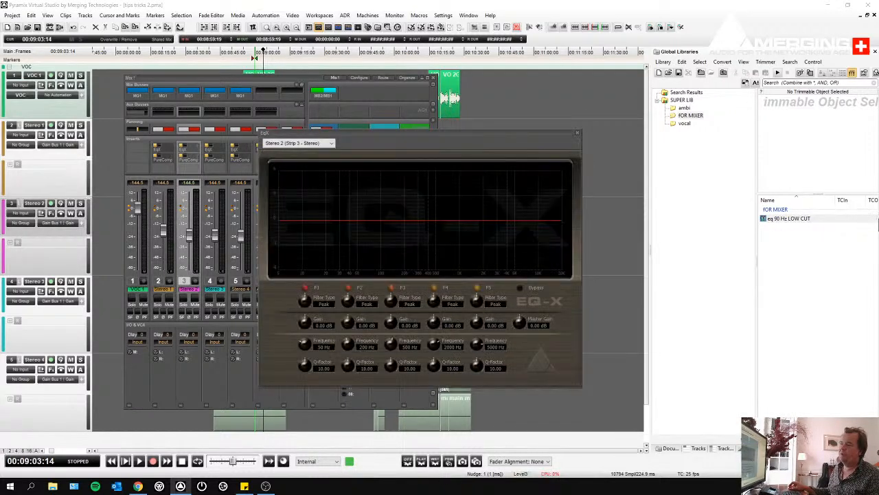
pyautogui.click(765, 219)
pyautogui.moveTo(765, 219); pyautogui.dragTo(430, 192)
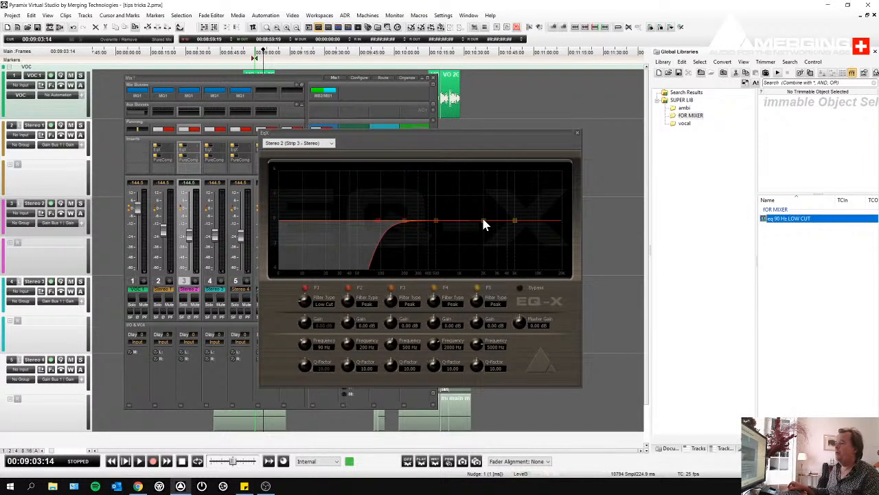
# - Shape the Stereo 2 EQ-X: cut F4 about 3.8 dB near 2600 Hz, boost F5 about 5.8 dB near 7100 Hz, cut F2 about 0.9 dB
pyautogui.moveTo(485, 221); pyautogui.dragTo(492, 252)
pyautogui.moveTo(516, 223); pyautogui.dragTo(526, 172)
pyautogui.moveTo(405, 222); pyautogui.dragTo(409, 230)
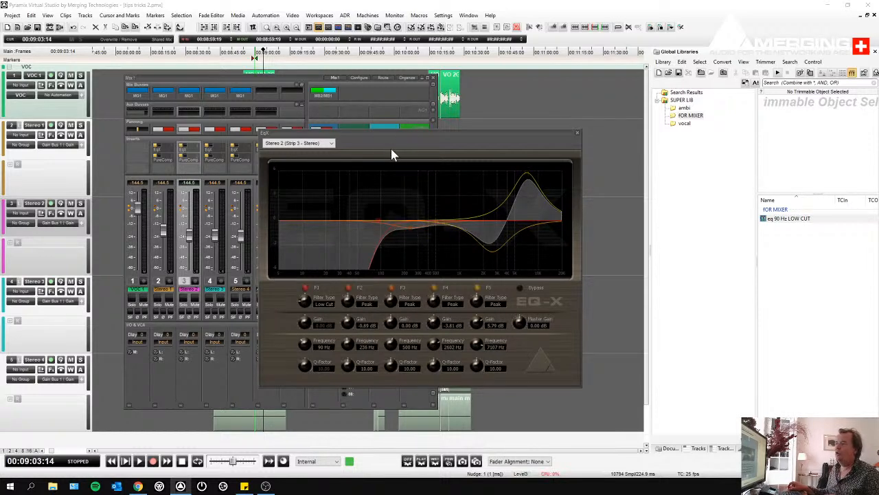
# - Store the Stereo 2 EQ-X settings in the fOR MIXER folder under the name gUITAR JOE
pyautogui.moveTo(400, 144); pyautogui.dragTo(759, 273)
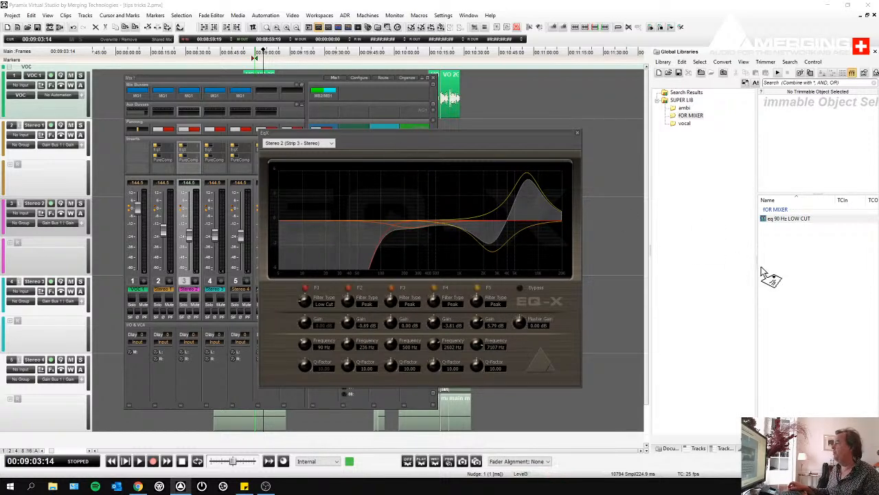
pyautogui.write('gUITAR JOE')
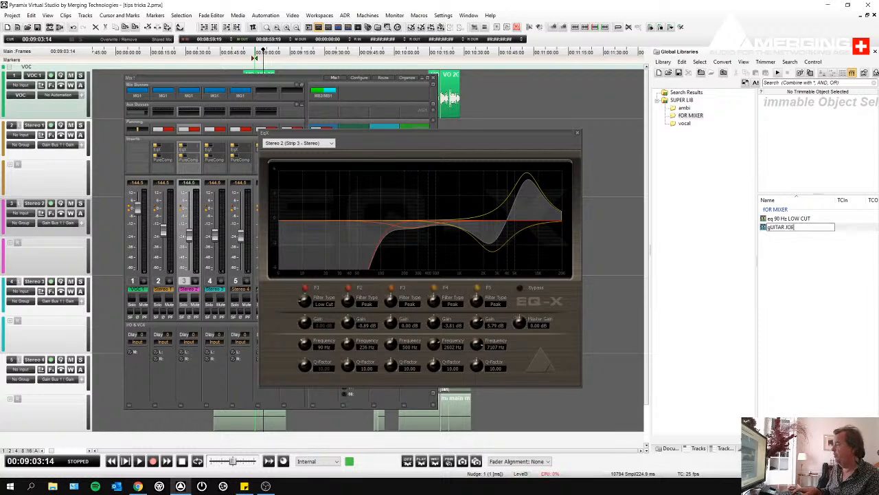
pyautogui.press('Return')
pyautogui.click(389, 204)
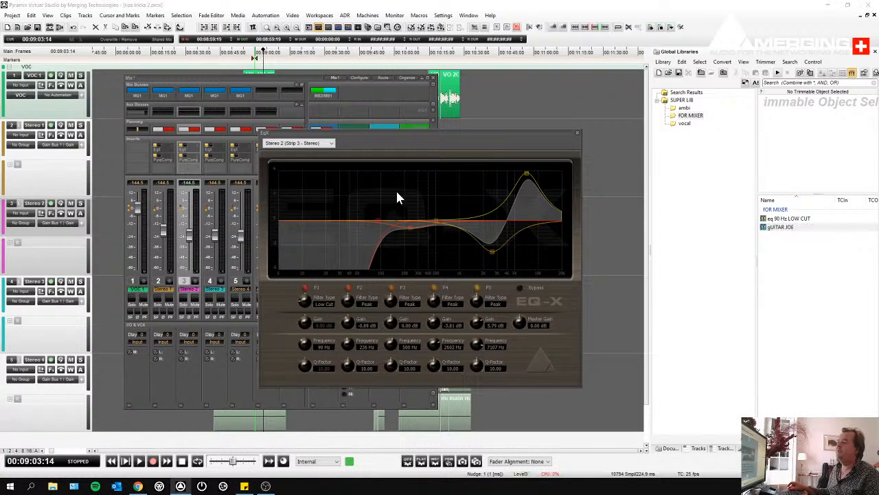
# - Reset the Stereo 2 EQ-X to its flat defaults, reapply the stored gUITAR JOE settings and close the EQ-X
pyautogui.rightClick(400, 133)
pyautogui.click(411, 158)
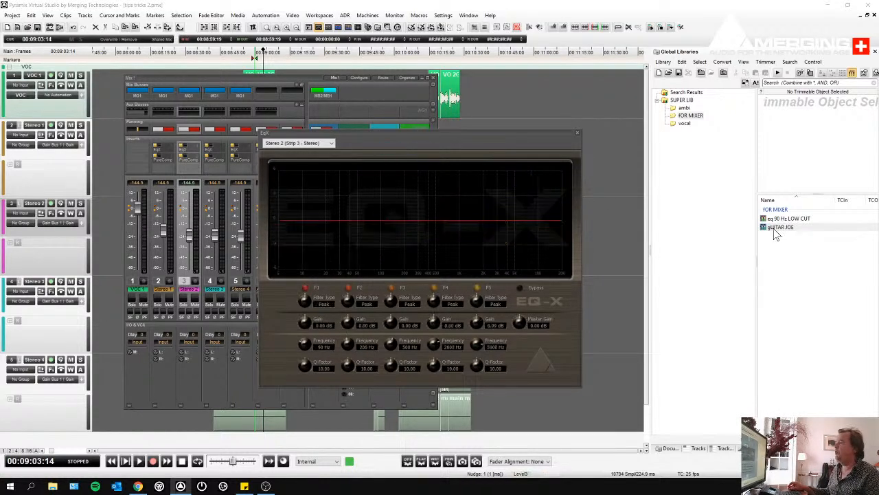
pyautogui.moveTo(776, 227); pyautogui.dragTo(487, 247)
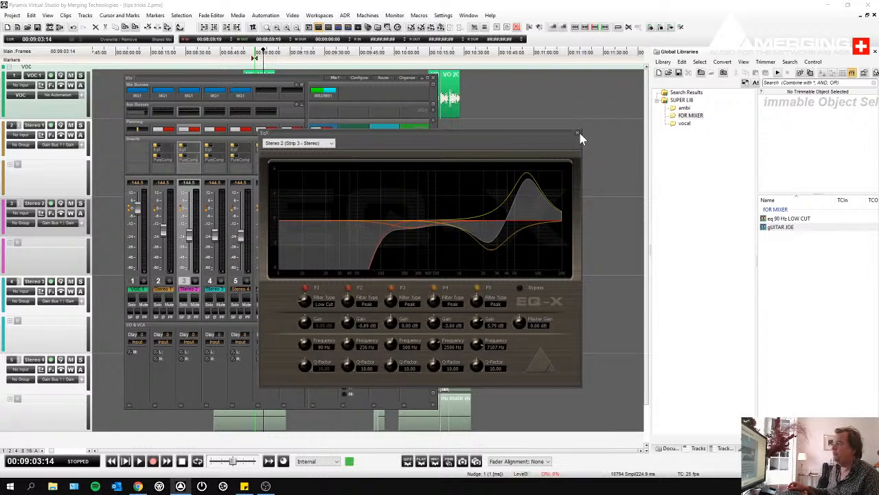
pyautogui.click(578, 132)
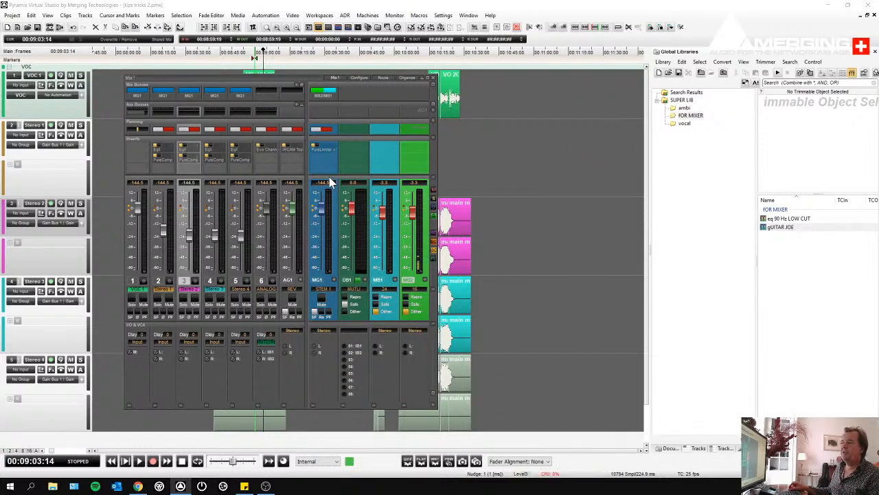
# - Store a snapshot of the whole mixer in the fOR MIXER folder and name it mIXER ALL
pyautogui.moveTo(292, 183); pyautogui.dragTo(794, 302)
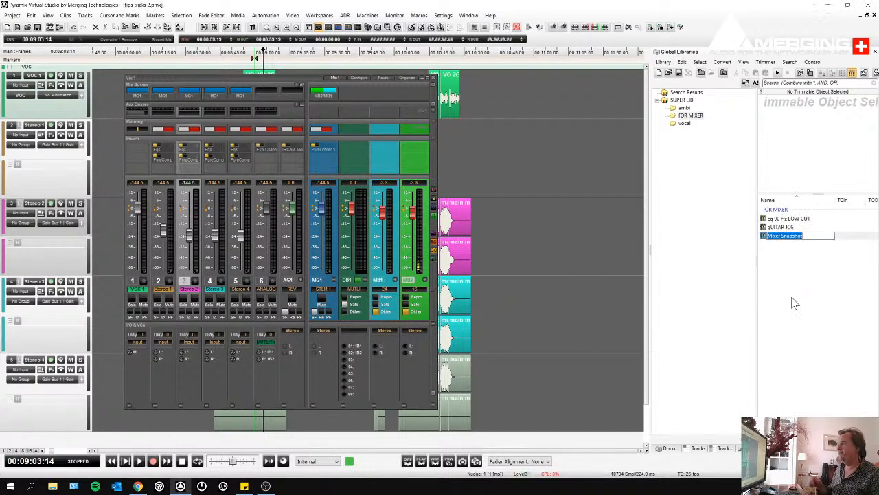
pyautogui.write('mIXER ALL')
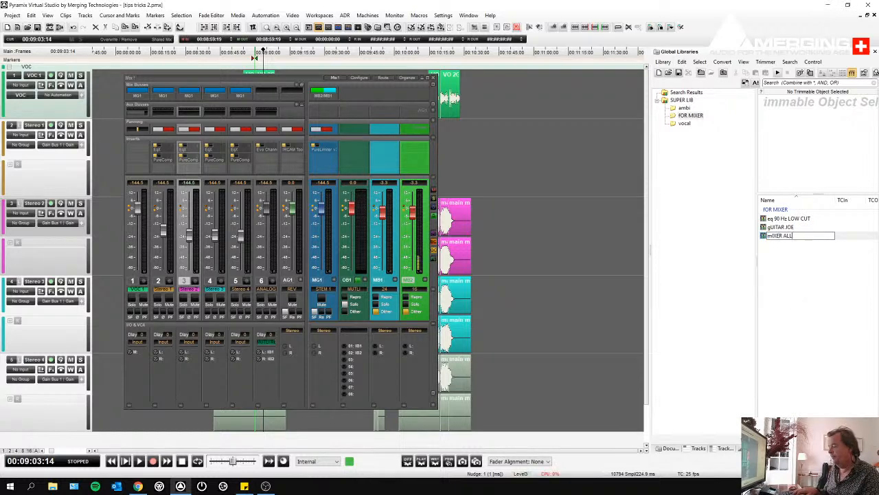
pyautogui.press('Return')
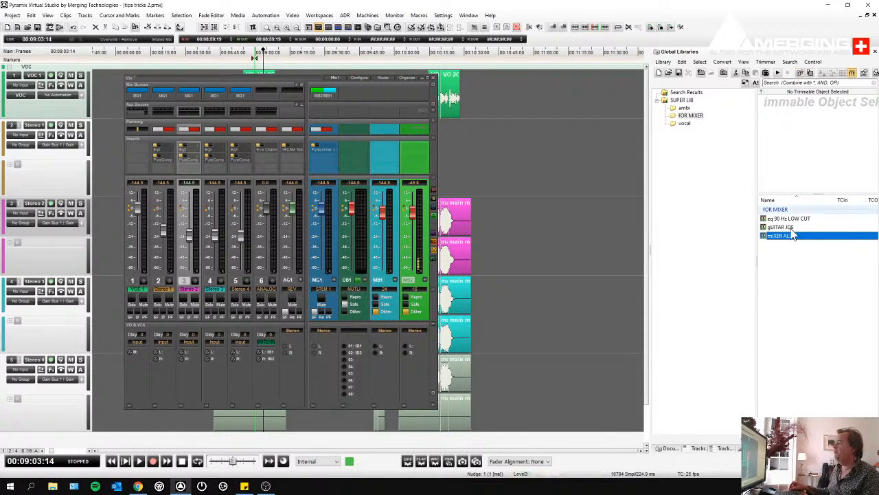
# - Recall the stored mIXER ALL snapshot onto the mixer
pyautogui.moveTo(768, 242); pyautogui.dragTo(296, 233)
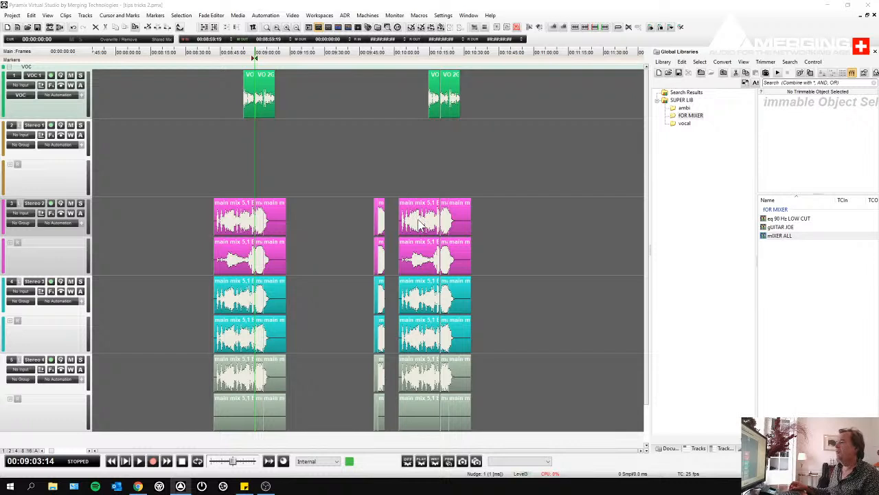
pyautogui.press('x')
pyautogui.doubleClick(761, 235)
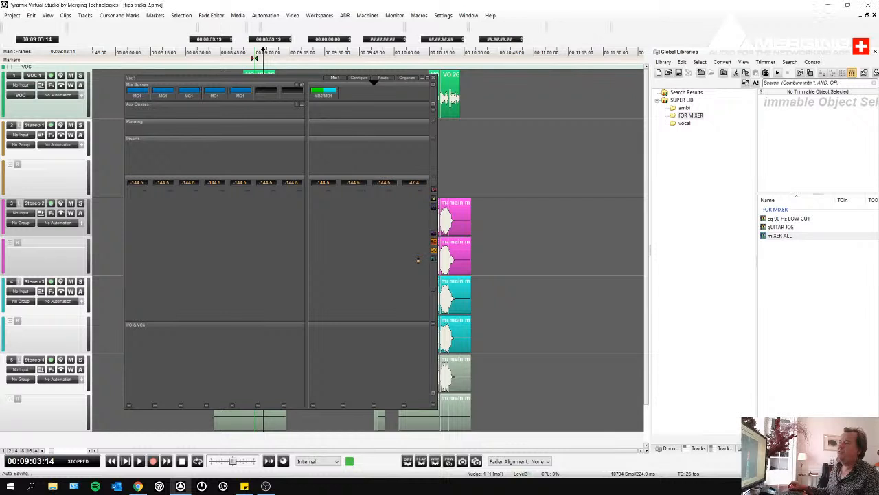
# - Replace the mixer with the global preset Mastering Surround 5.1 and move its window clear of the tracks
pyautogui.click(405, 77)
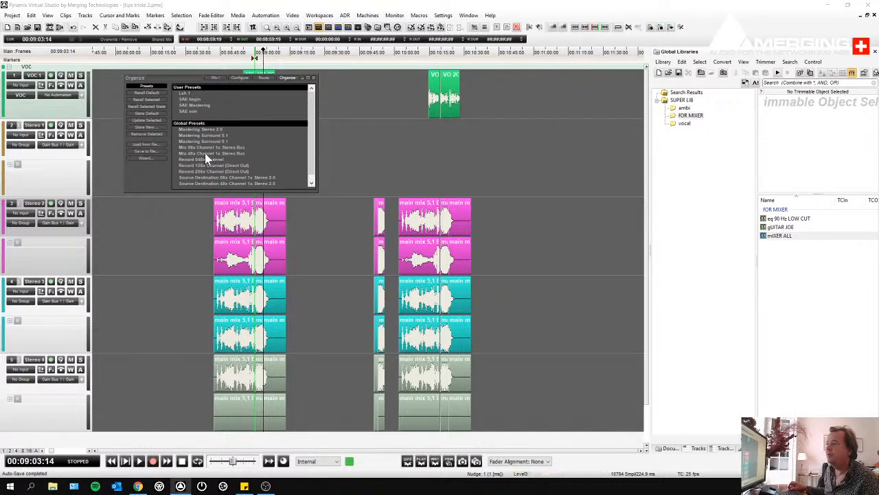
pyautogui.click(197, 134)
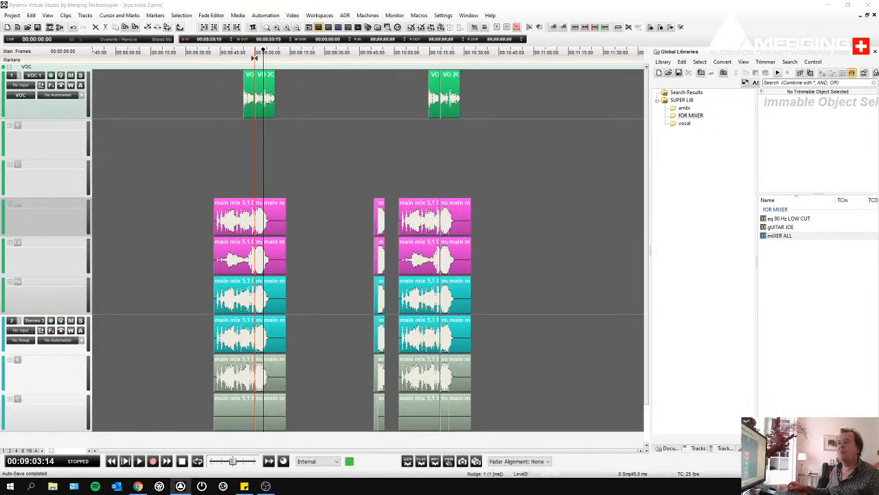
pyautogui.moveTo(0, 259); pyautogui.dragTo(414, 111)
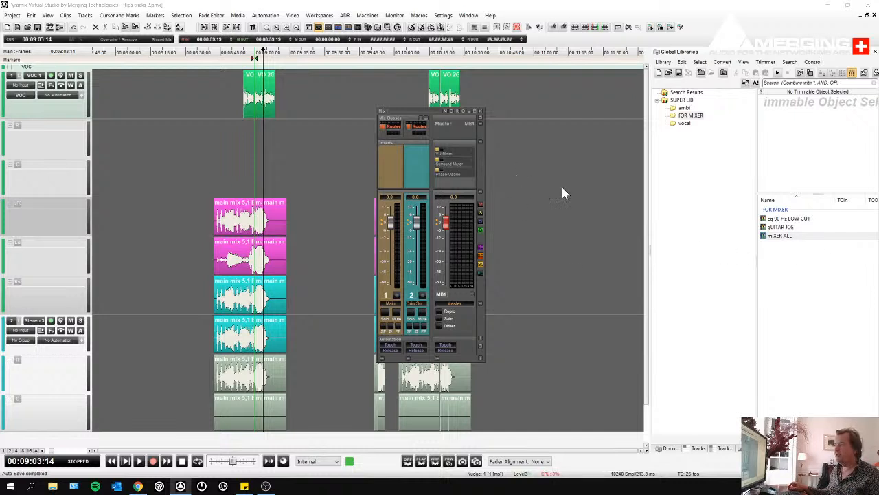
# - Restore the full mixer from the mIXER ALL snapshot and check the Evo Channel insert on the ANALOG strip
pyautogui.click(766, 238)
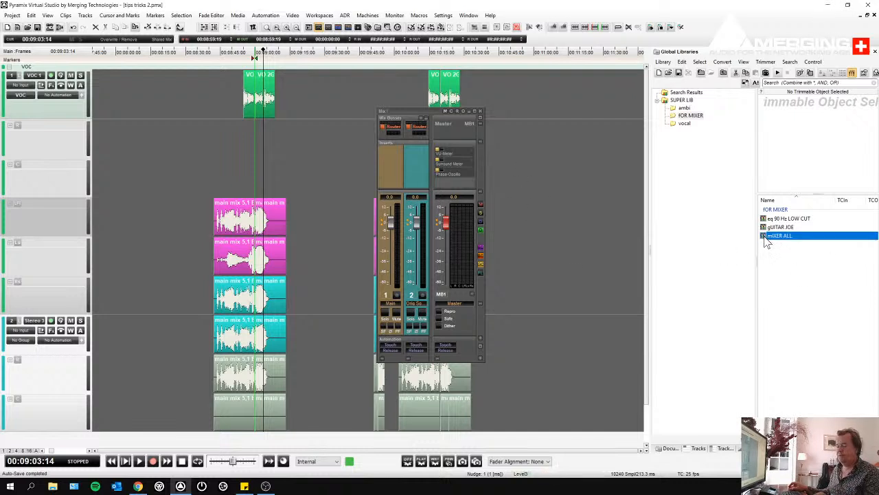
pyautogui.moveTo(766, 238); pyautogui.dragTo(457, 220)
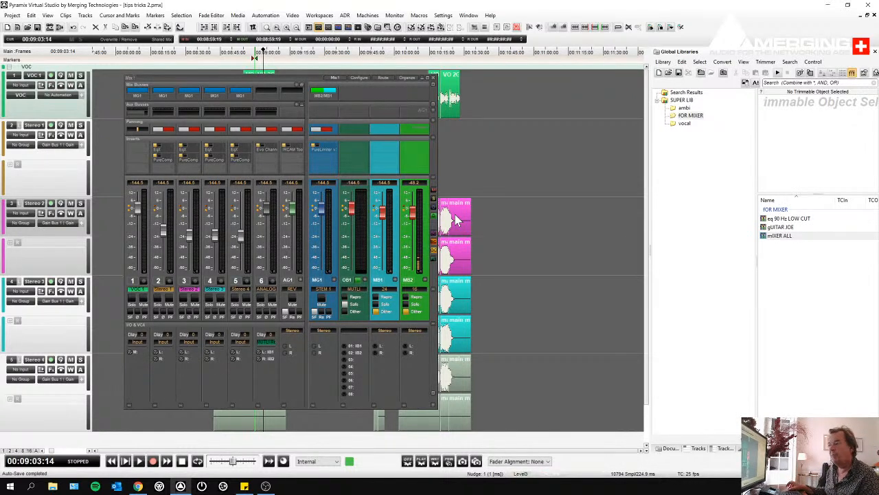
pyautogui.click(267, 151)
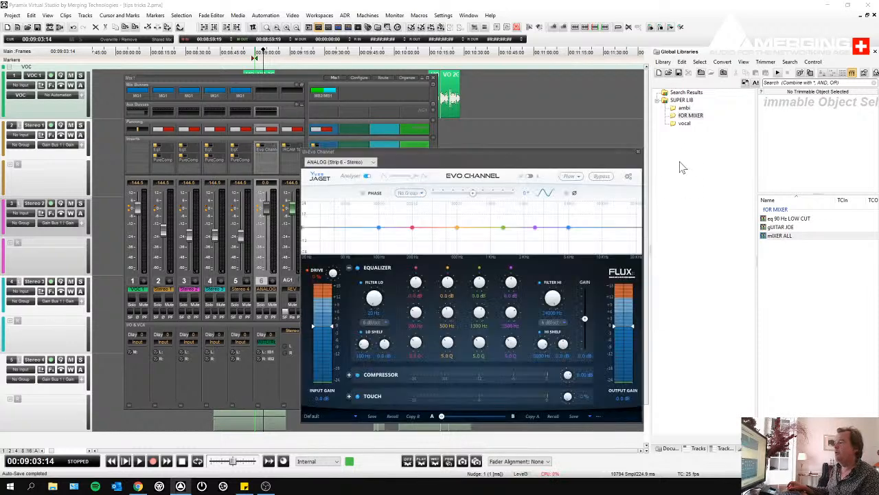
pyautogui.click(638, 154)
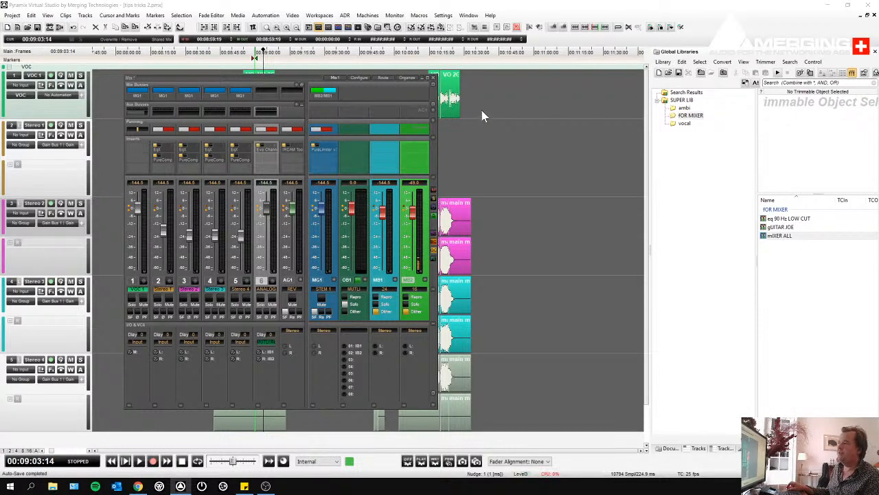
# - Close the mixer window and widen the Global Libraries area
pyautogui.click(434, 78)
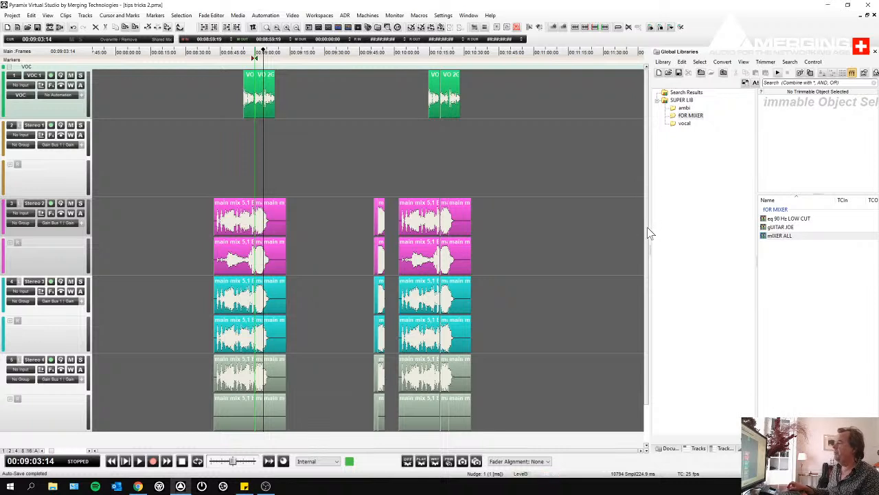
pyautogui.moveTo(649, 228); pyautogui.dragTo(522, 170)
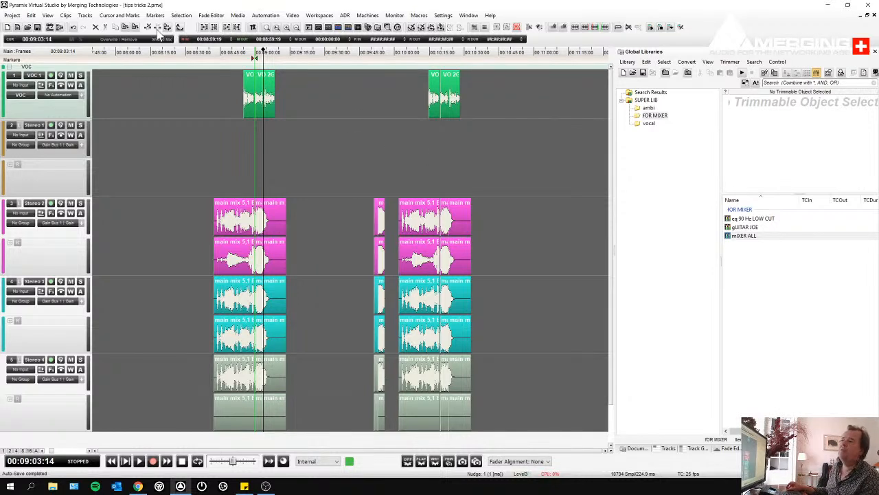
# - Start an AAF import with the option to create a new project that shares the current project mixer
pyautogui.click(12, 15)
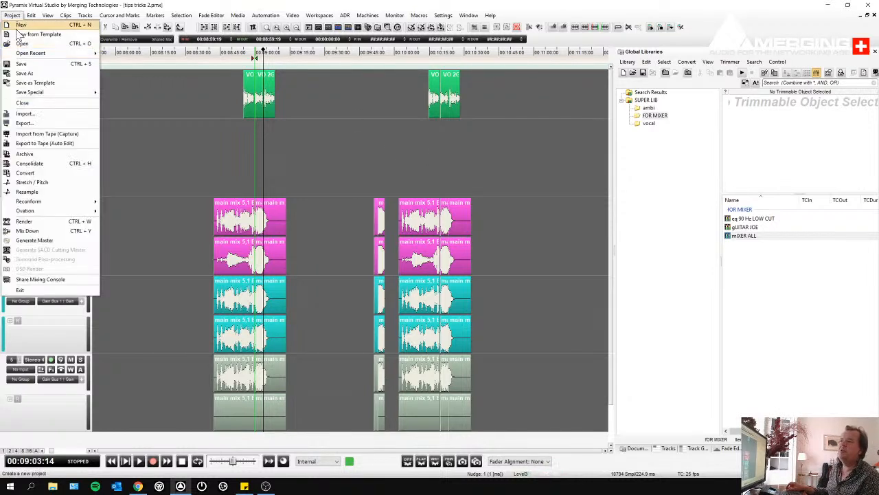
pyautogui.click(24, 114)
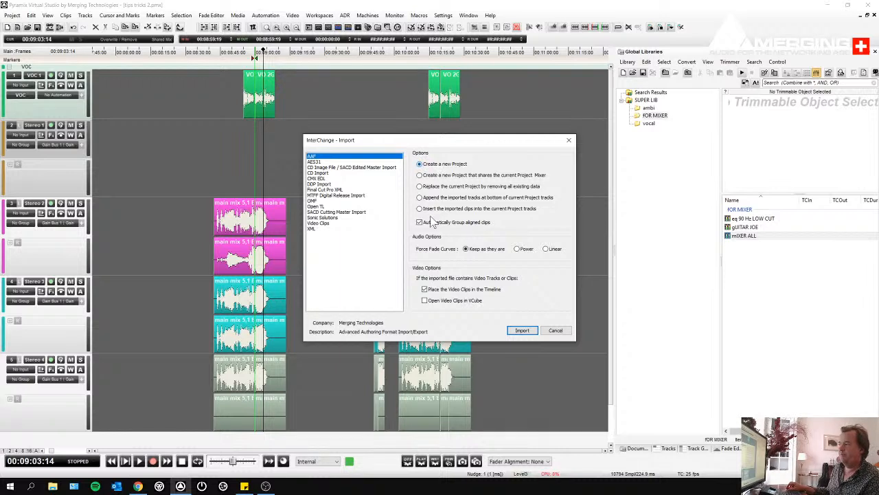
pyautogui.click(434, 176)
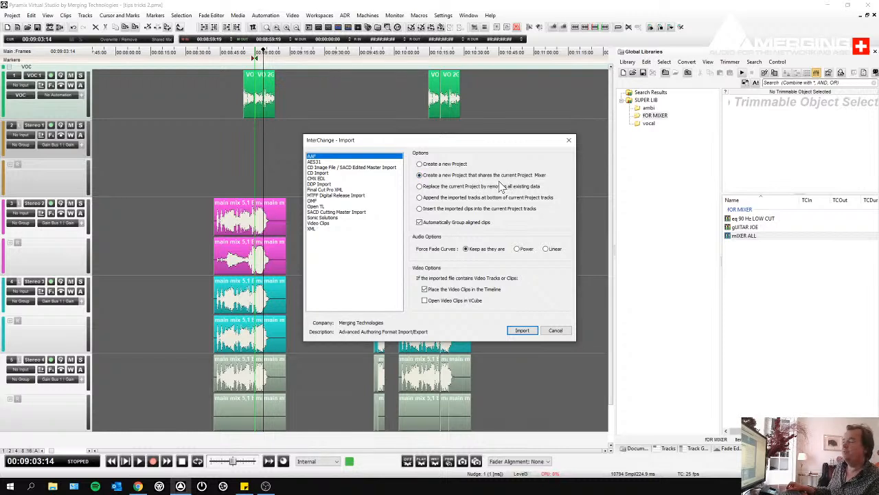
pyautogui.click(444, 187)
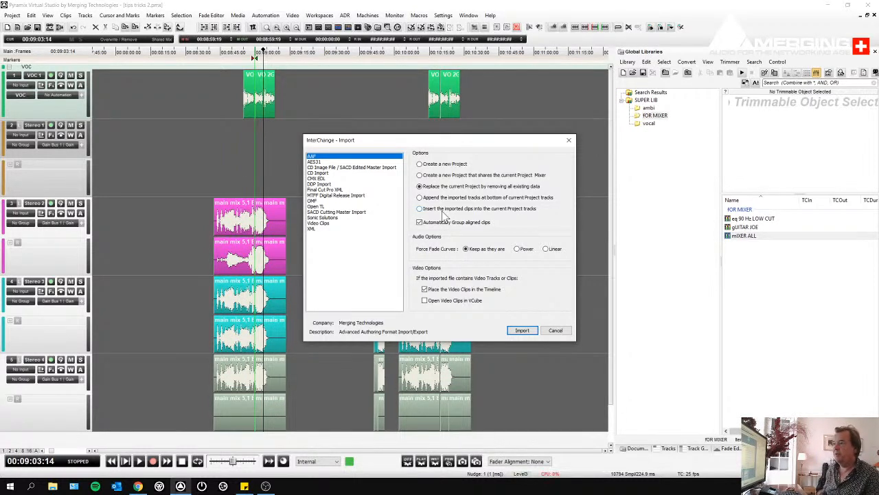
pyautogui.click(436, 176)
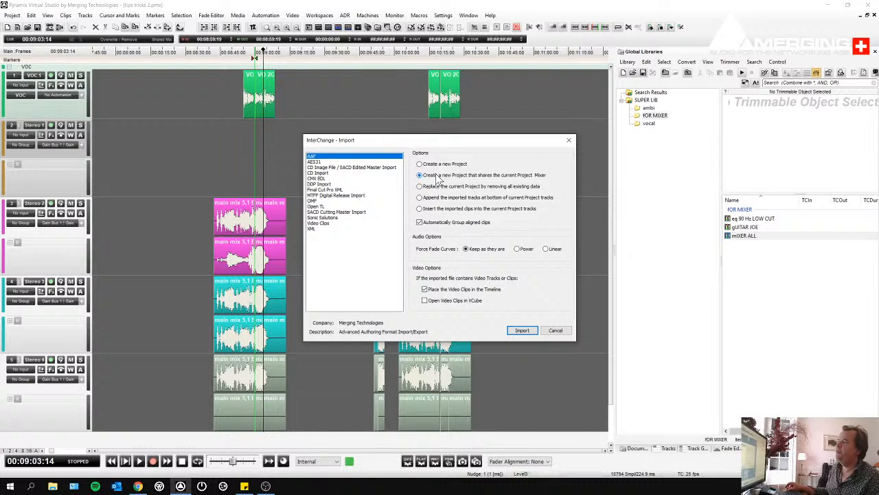
pyautogui.click(524, 331)
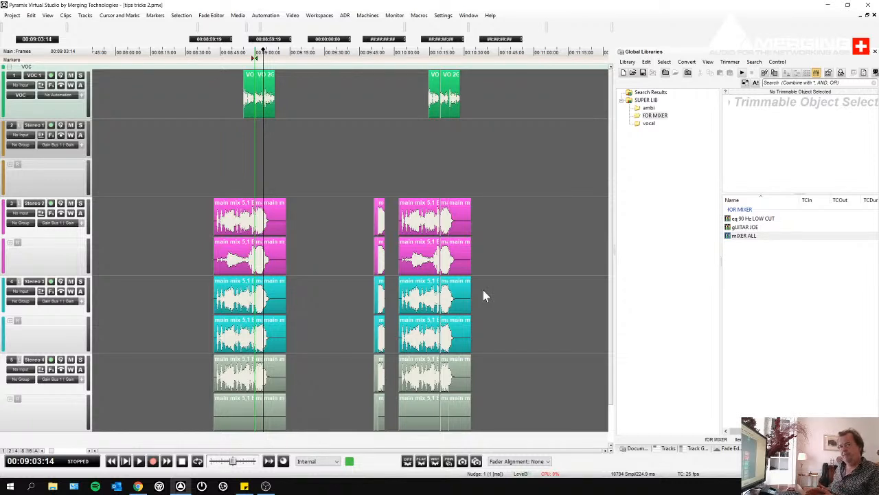
pyautogui.hotkey('ctrl', 'n')
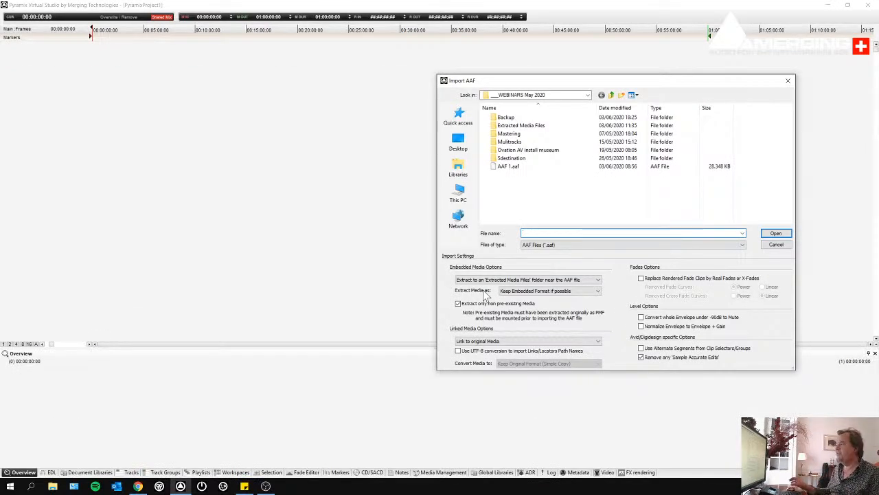
# - Import AAF 1.aaf into the new project and decline searching for any missing media
pyautogui.doubleClick(505, 166)
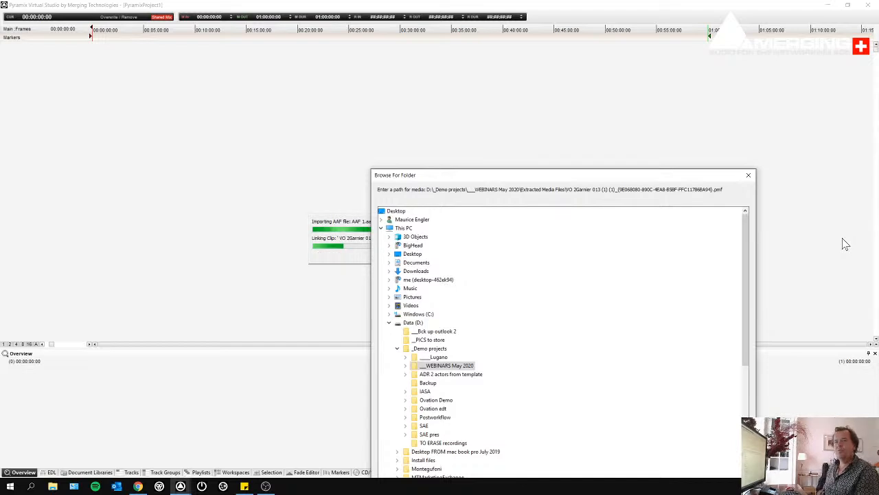
pyautogui.click(748, 175)
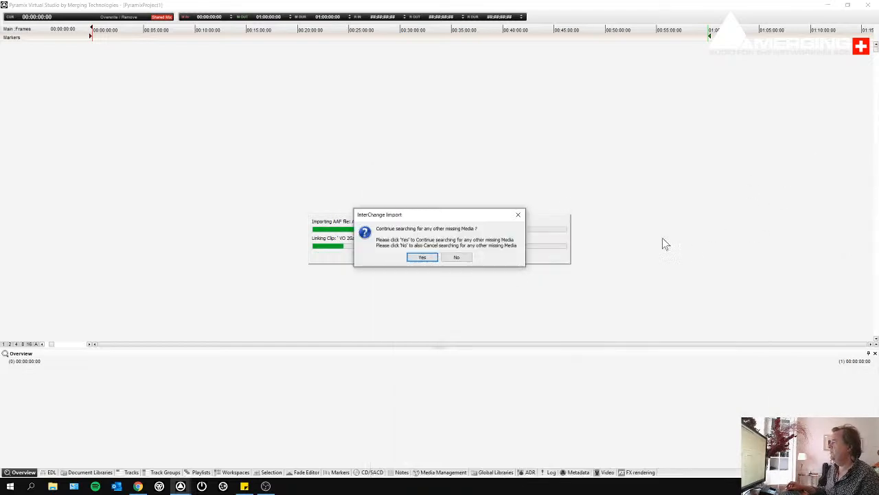
pyautogui.click(457, 257)
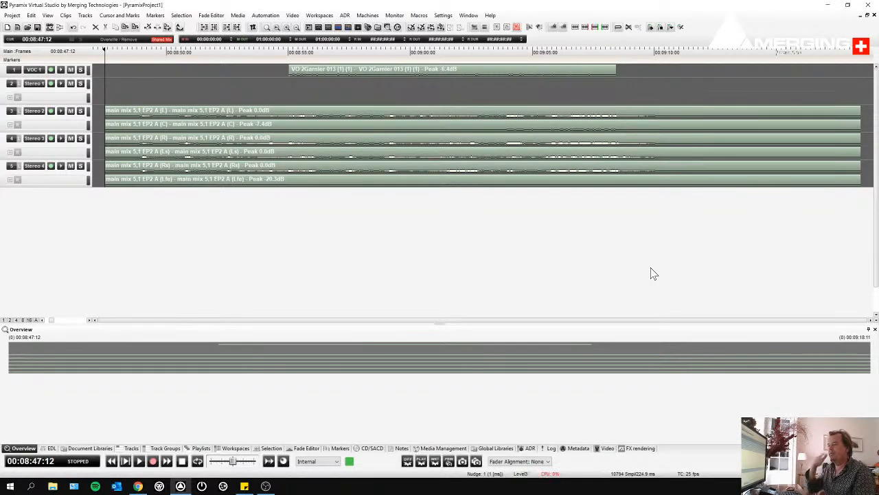
# - Store all clips of the imported AAF project in the SUPER LIB global library as a composition named aaf IMP
pyautogui.click(499, 450)
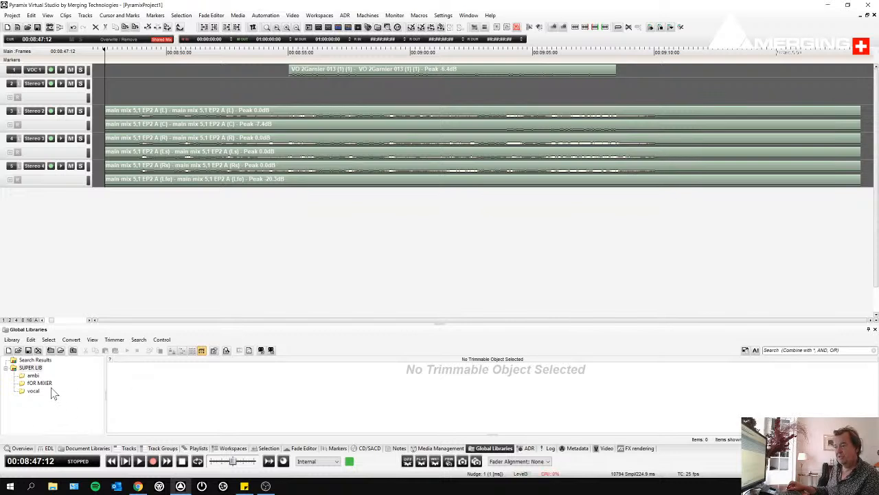
pyautogui.hotkey('ctrl', 'a')
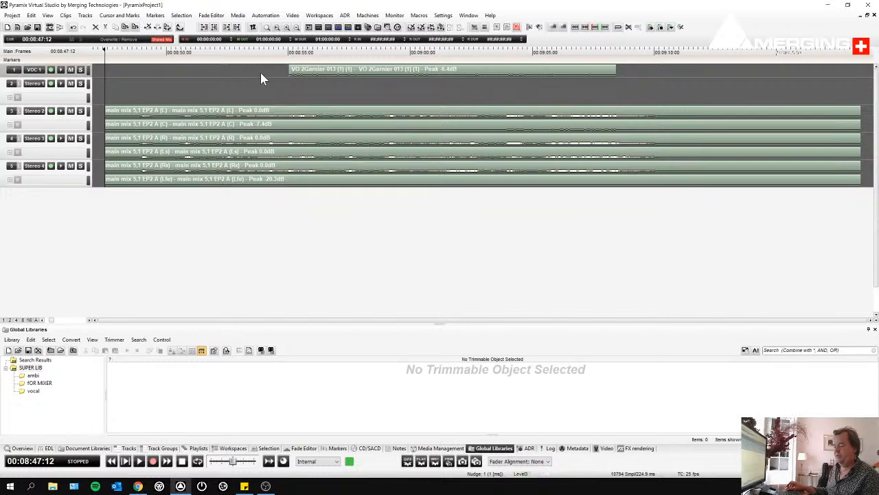
pyautogui.moveTo(302, 120); pyautogui.dragTo(233, 383)
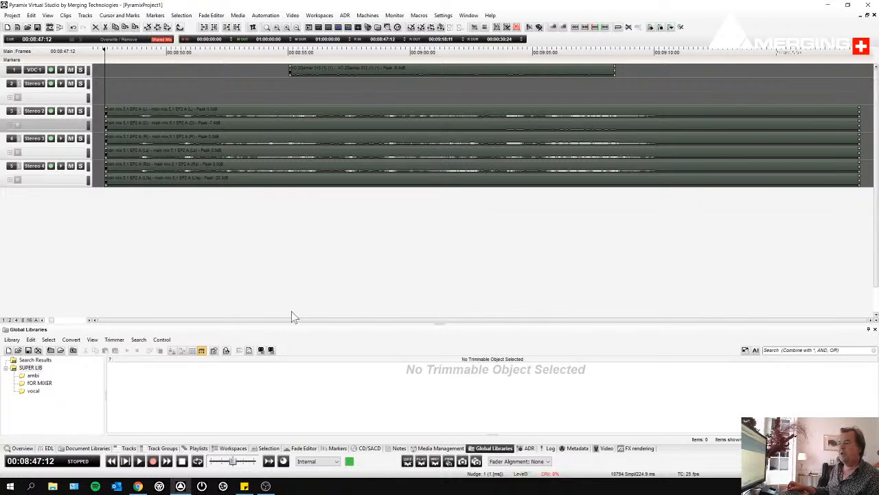
pyautogui.moveTo(289, 320); pyautogui.dragTo(284, 212)
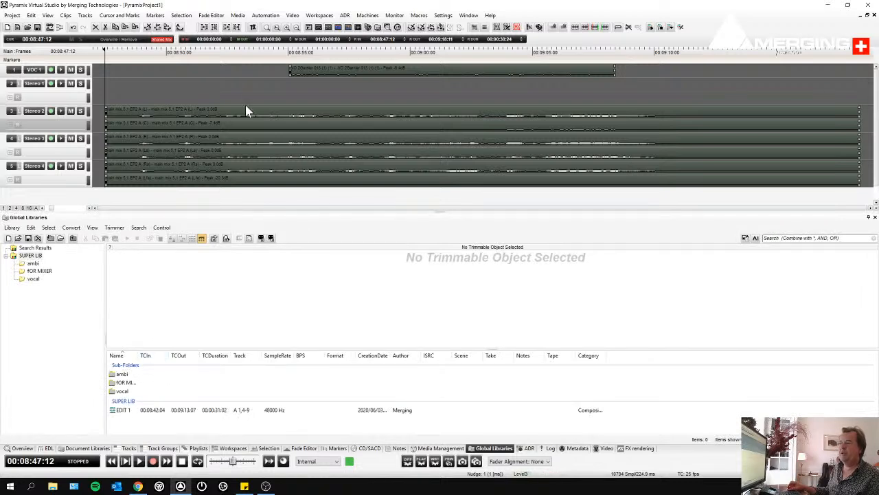
pyautogui.moveTo(205, 109); pyautogui.dragTo(153, 436)
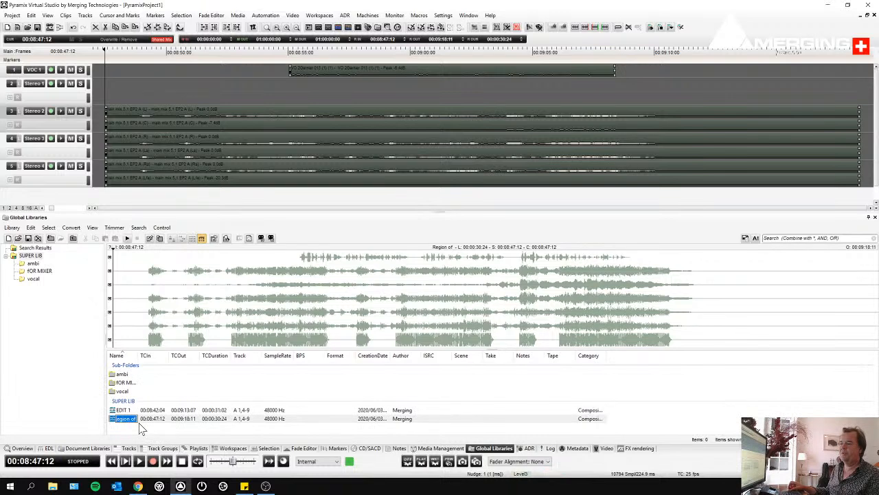
pyautogui.write('aaf IMP')
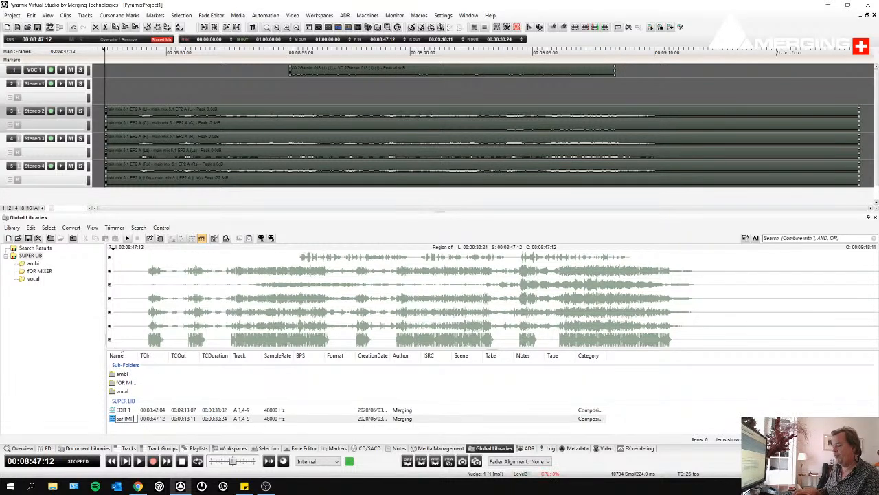
pyautogui.press('Return')
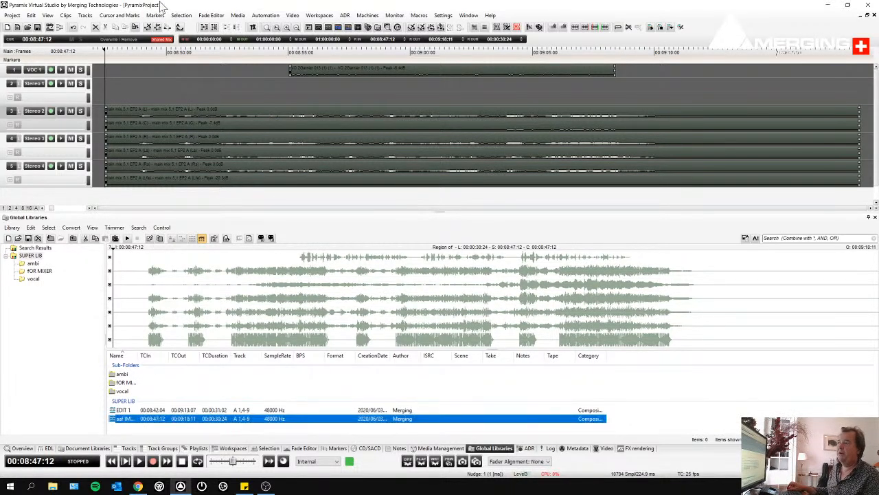
# - Play the imported clips briefly from about 00:08:51
pyautogui.click(205, 51)
pyautogui.press('space')
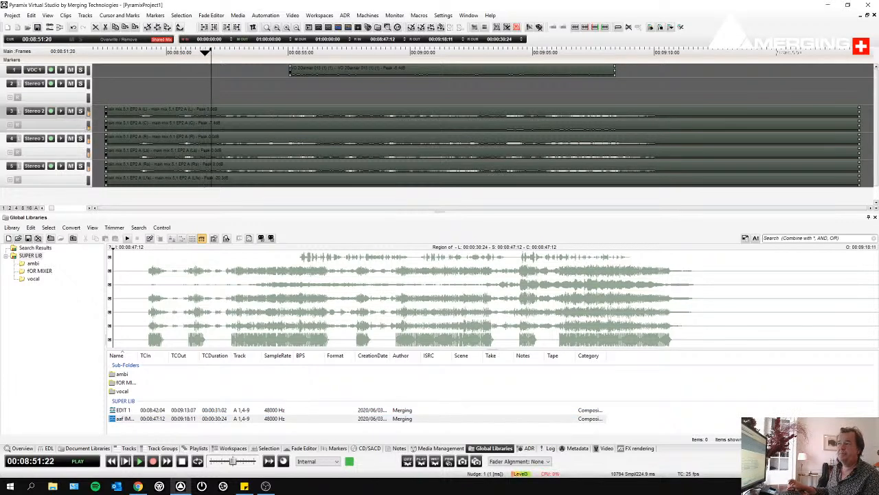
pyautogui.press('space')
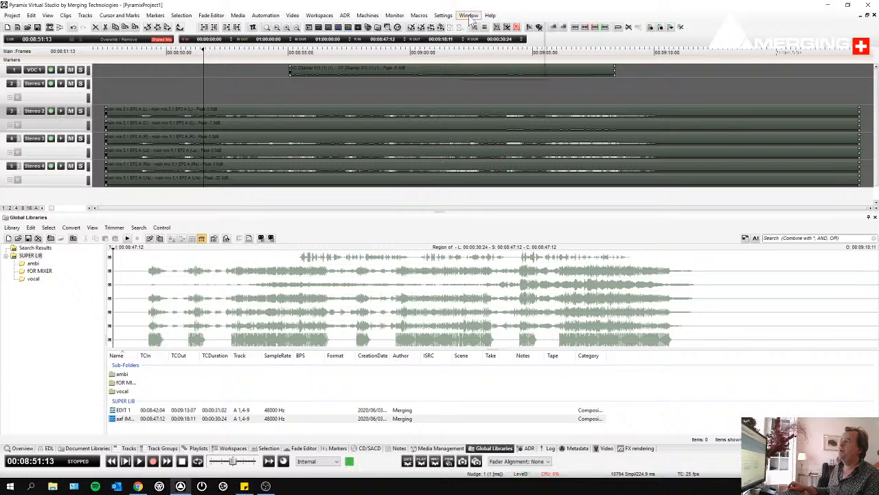
# - Switch to the tips tricks 2 project and select the aaf IMP composition in SUPER LIB
pyautogui.click(469, 15)
pyautogui.click(491, 64)
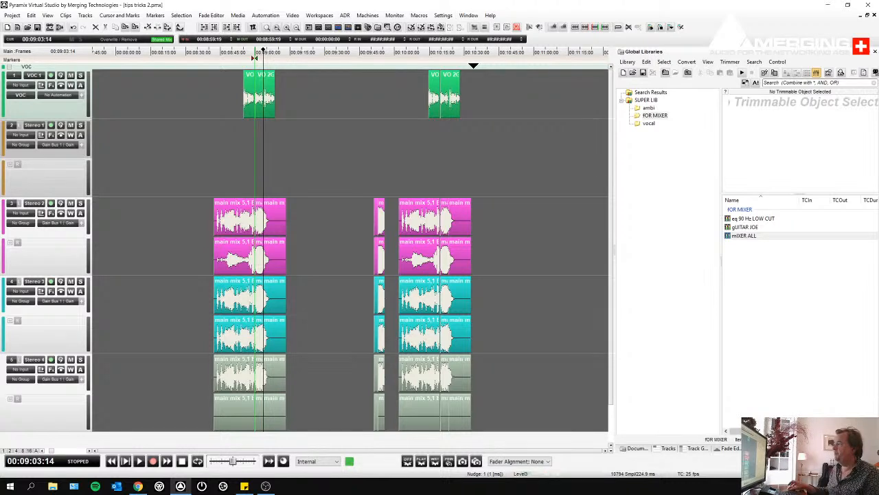
pyautogui.click(649, 100)
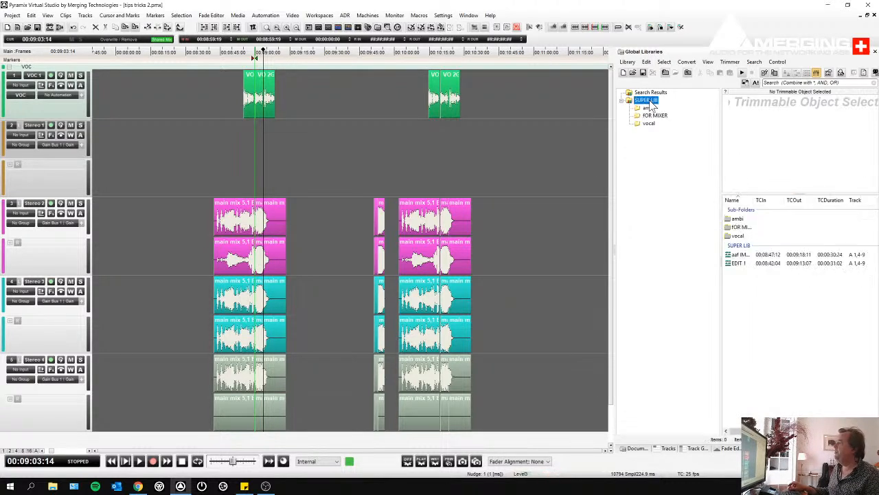
pyautogui.click(736, 255)
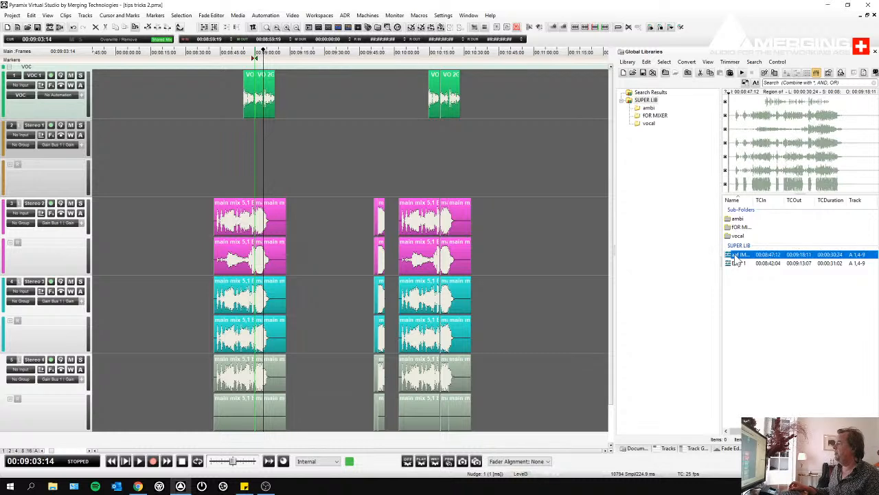
# - Place the whole aaf IMP composition at about 00:10:58 on the timeline and delete the placed clips again
pyautogui.moveTo(625, 233); pyautogui.dragTo(533, 93)
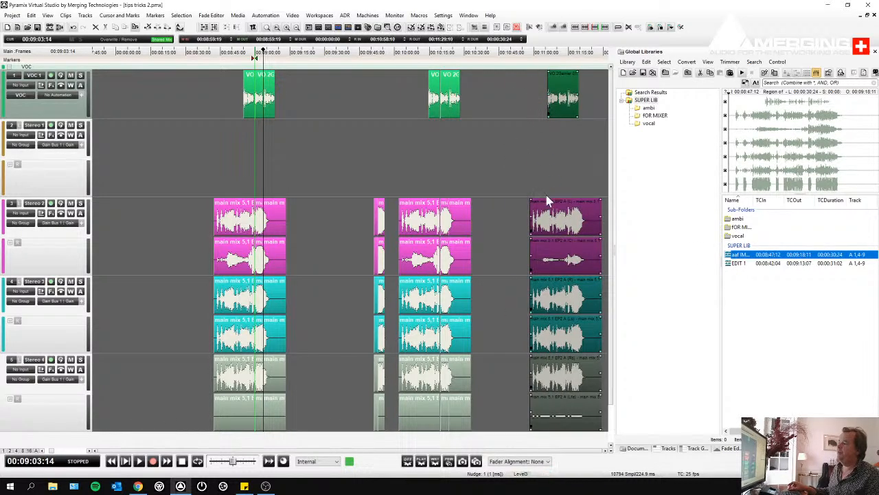
pyautogui.click(502, 166)
pyautogui.scroll(-2, 502, 167)
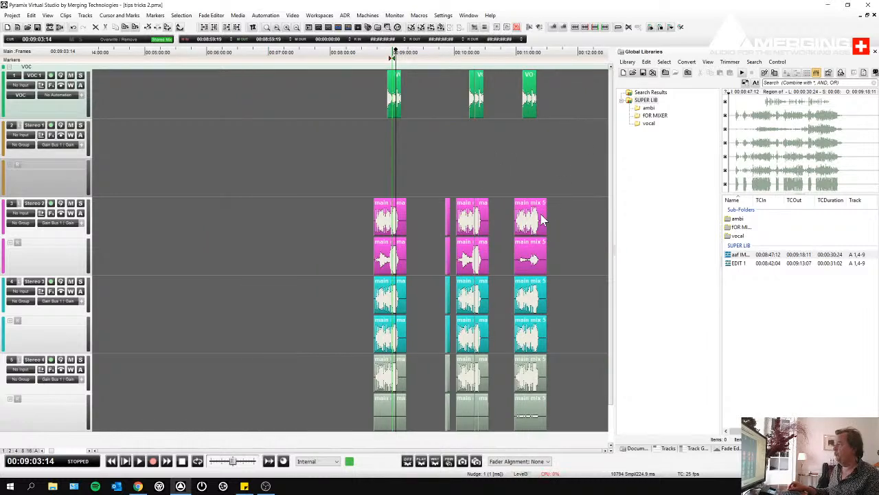
pyautogui.moveTo(507, 100); pyautogui.dragTo(581, 292)
pyautogui.press('Delete')
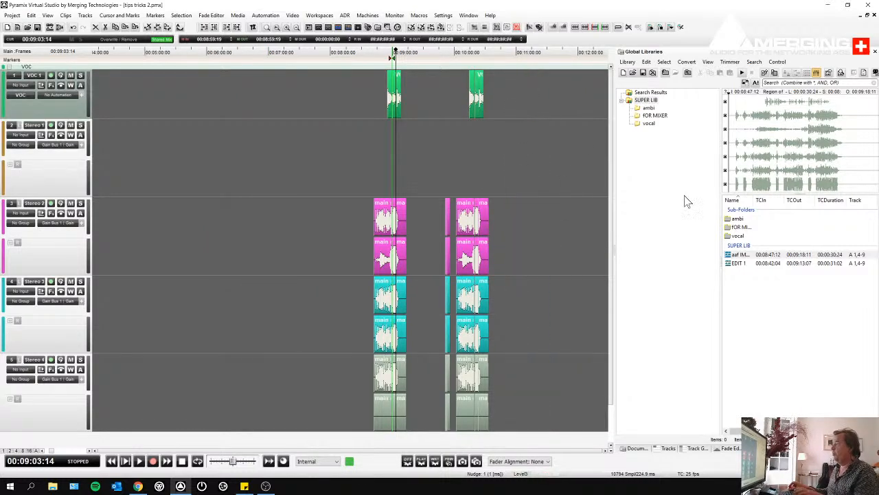
# - Mark a section of about 1 second in aaf IMP, from 00:08:56:22 to 00:08:58:05, and place it at about 00:11:04 on the timeline
pyautogui.click(774, 142)
pyautogui.rightClick(781, 143)
pyautogui.moveTo(778, 144); pyautogui.dragTo(520, 103)
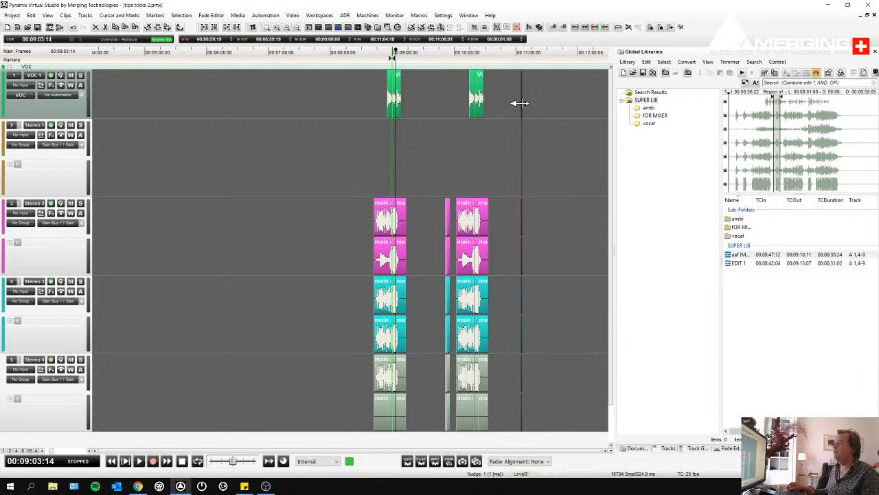
pyautogui.moveTo(347, 137); pyautogui.dragTo(555, 227)
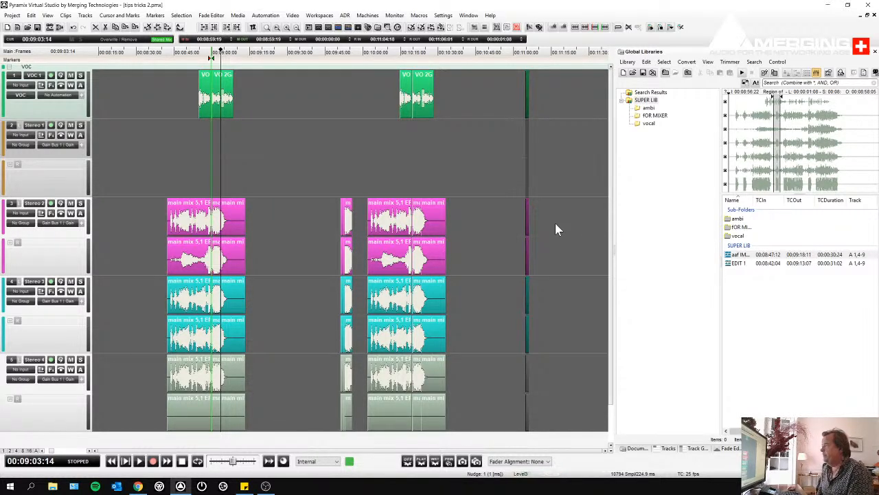
pyautogui.click(556, 229)
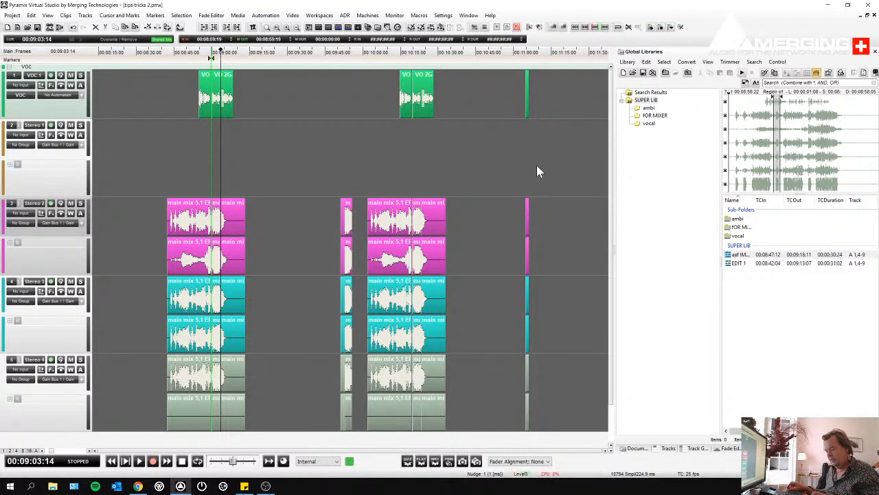
# - Switch to File Explorer and examine the BBC Sound Effets 48Khz and Atrier folders in Sounf FX LIB on MOMO SSD (E:)
pyautogui.press('super+e')
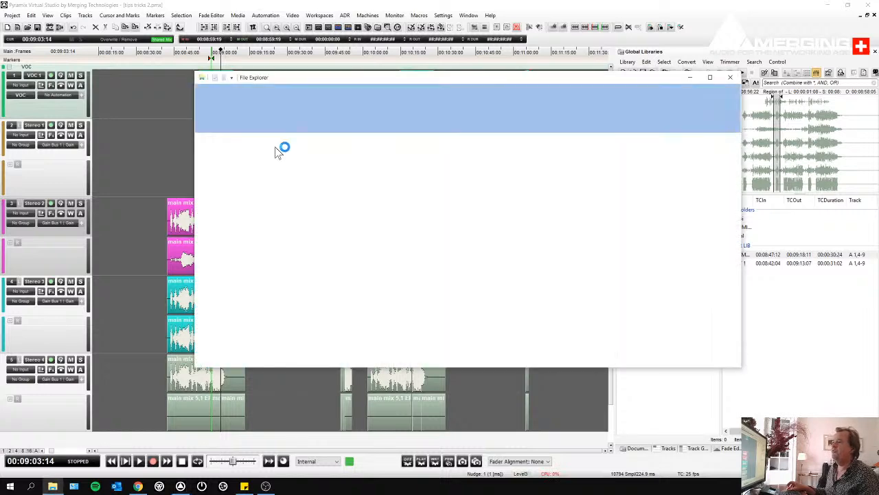
pyautogui.click(246, 249)
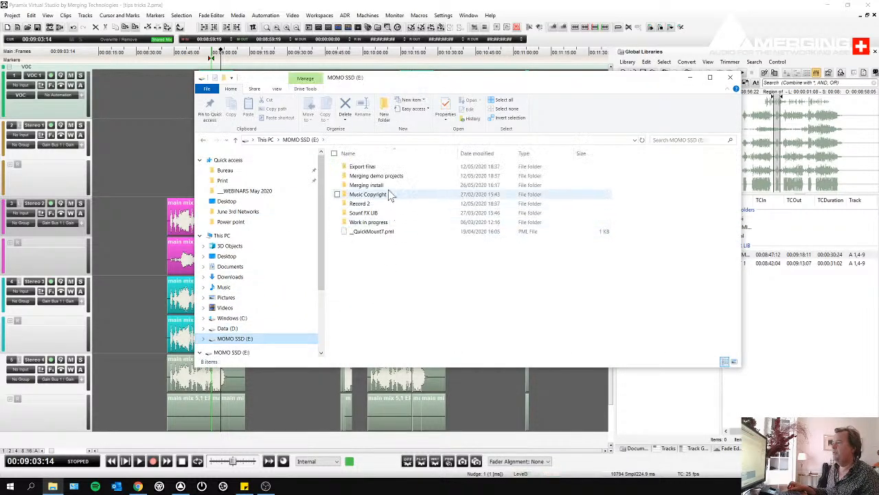
pyautogui.click(380, 214)
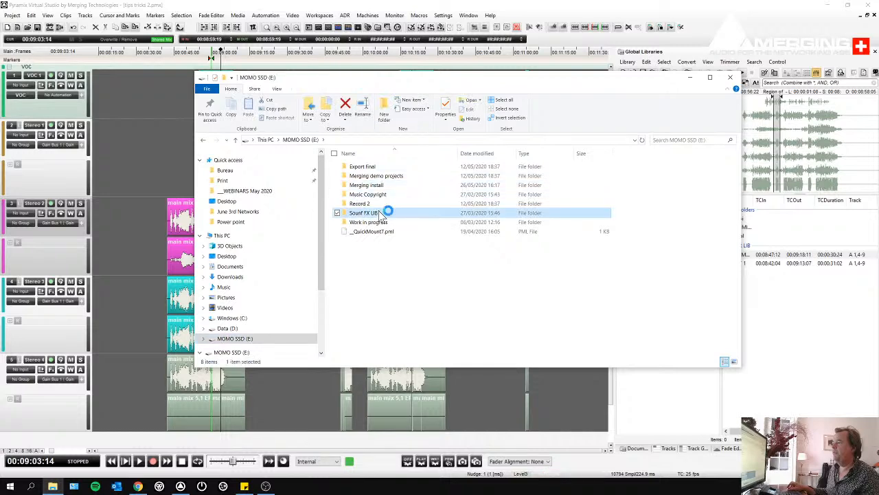
pyautogui.doubleClick(381, 214)
pyautogui.doubleClick(374, 177)
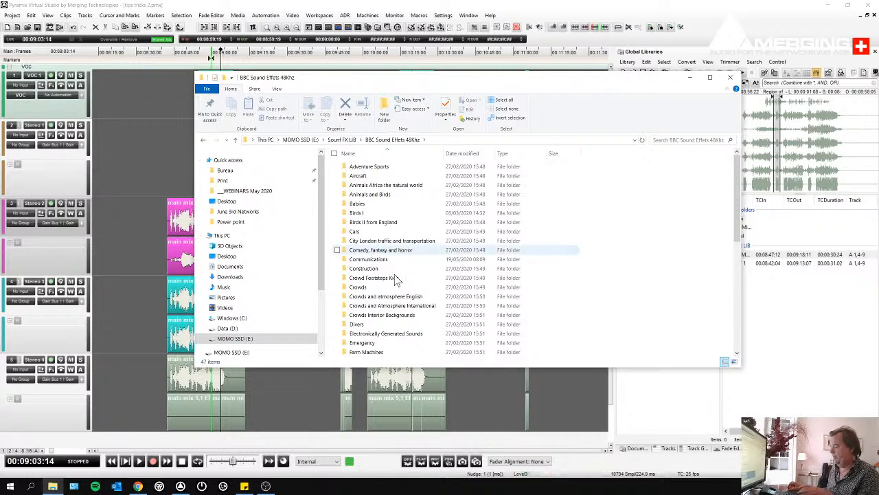
pyautogui.hotkey('alt', 'Left')
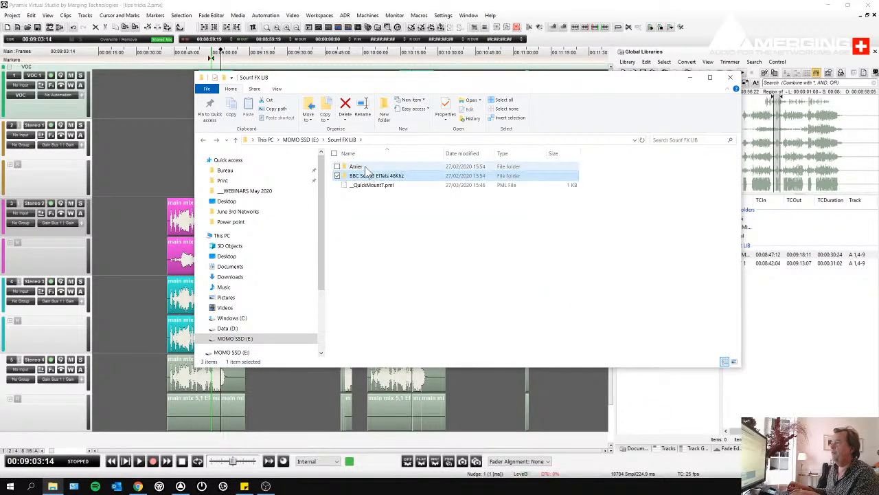
pyautogui.doubleClick(357, 166)
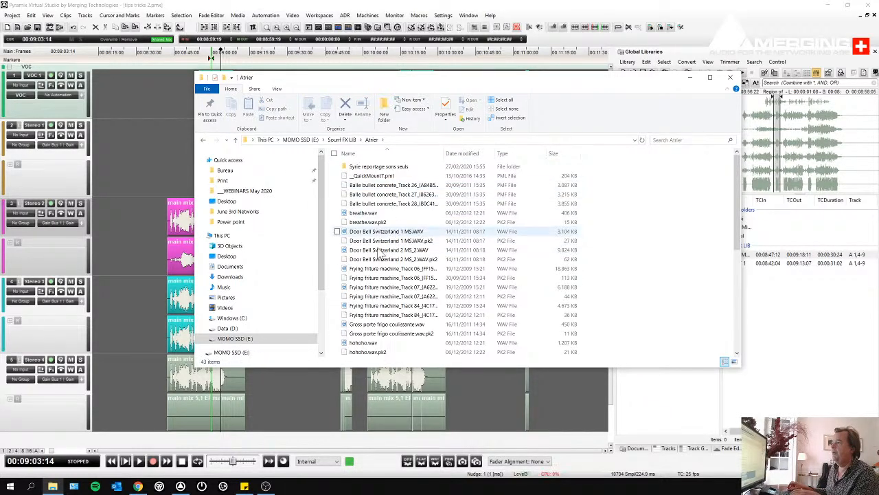
pyautogui.hotkey('alt', 'Left')
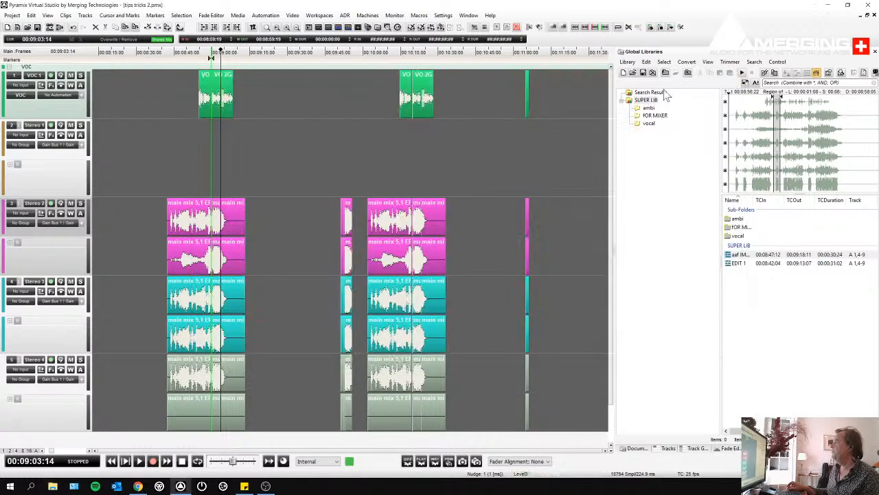
pyautogui.click(730, 77)
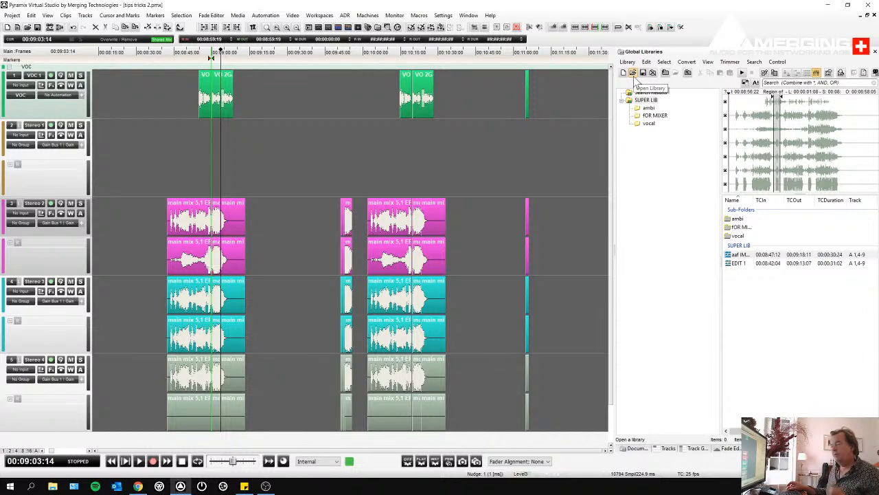
# - Mount the Atrier folder from Sounf FX LIB on MOMO SSD (E:) in Media Management and select its breathe sound
pyautogui.click(628, 62)
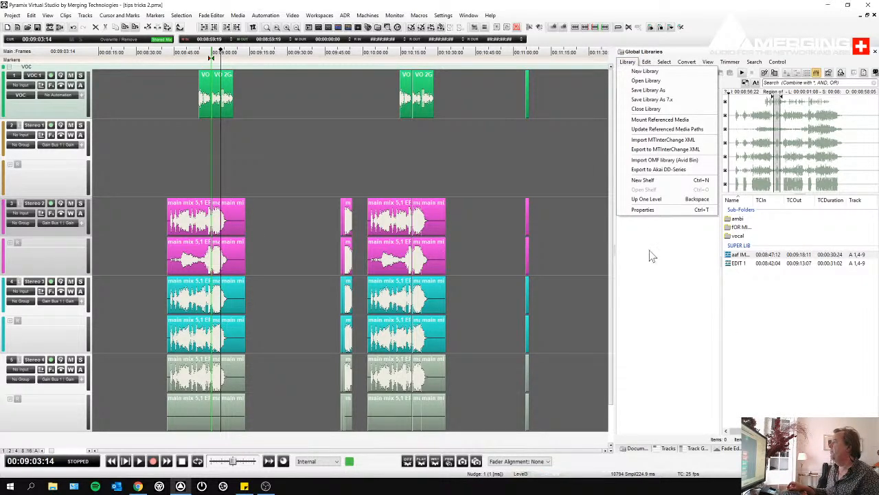
pyautogui.click(697, 308)
pyautogui.click(789, 448)
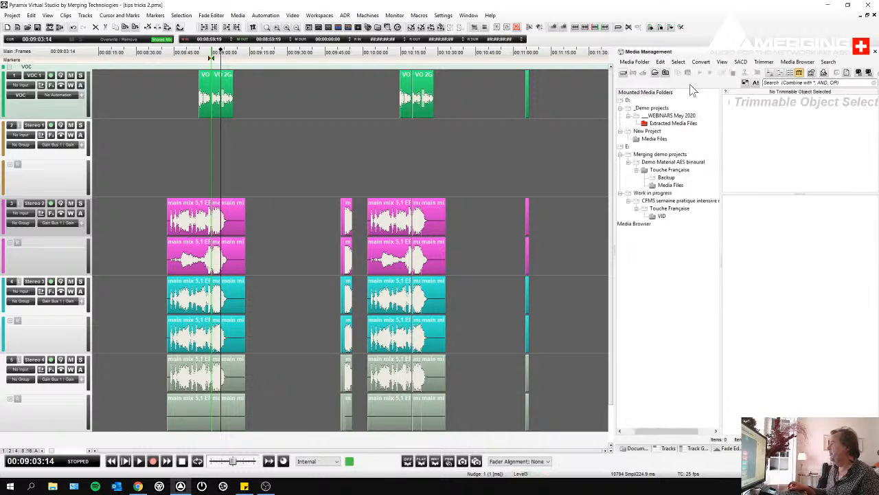
pyautogui.click(623, 72)
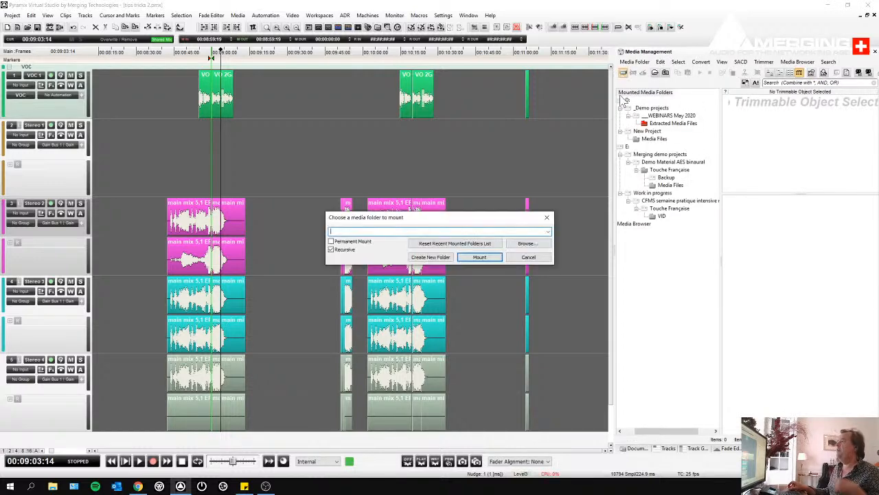
pyautogui.click(527, 243)
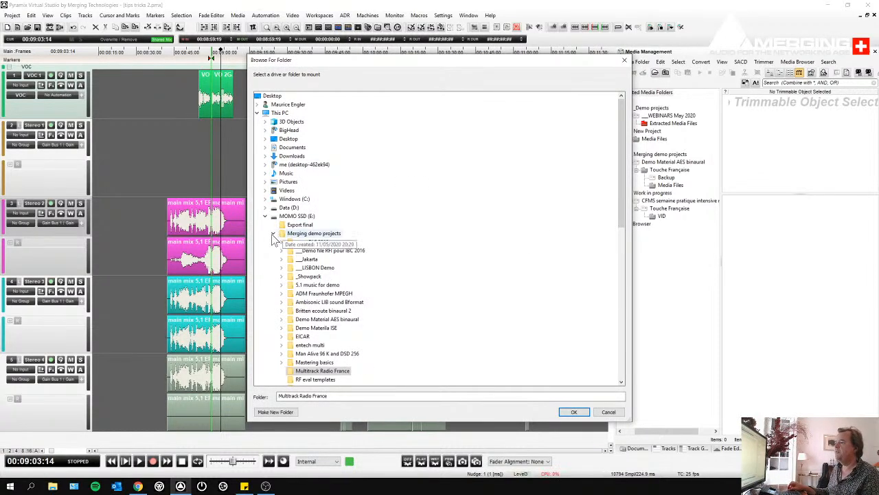
pyautogui.click(274, 237)
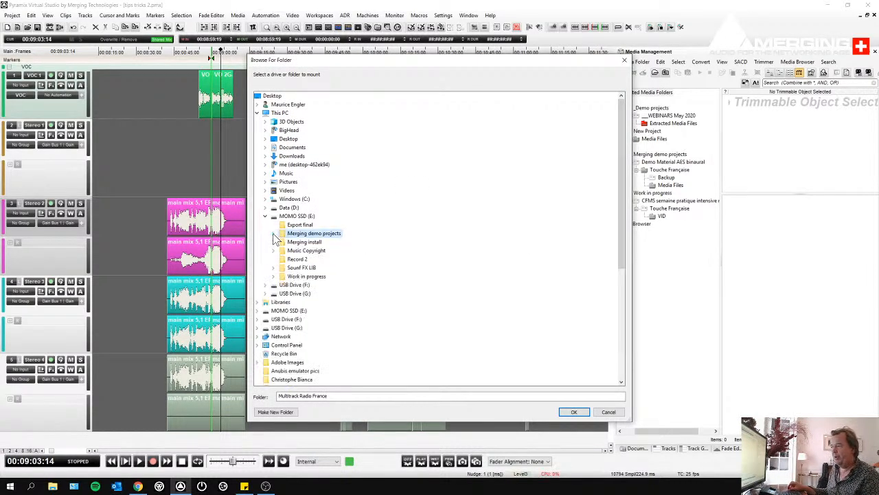
pyautogui.doubleClick(299, 267)
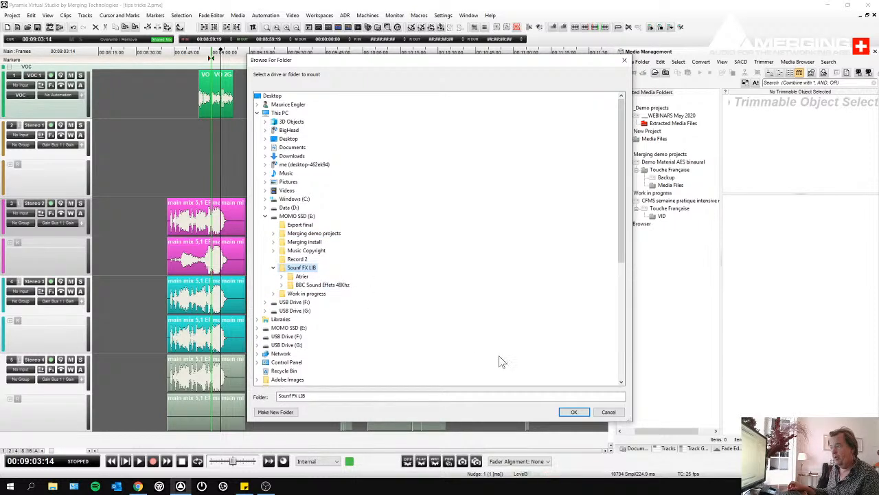
pyautogui.doubleClick(302, 276)
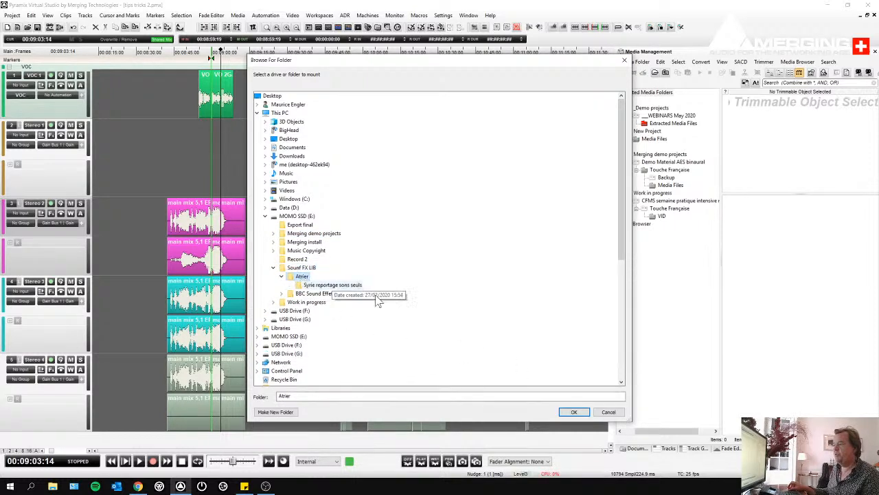
pyautogui.click(572, 411)
pyautogui.click(480, 257)
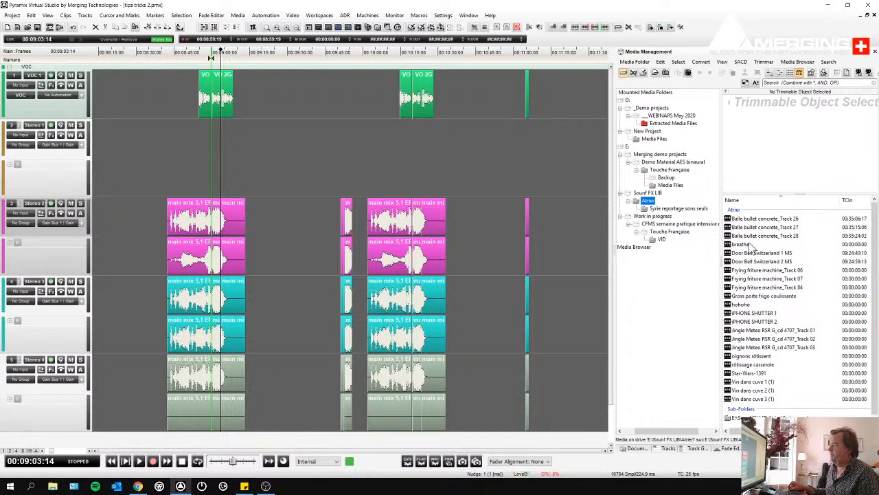
pyautogui.click(748, 244)
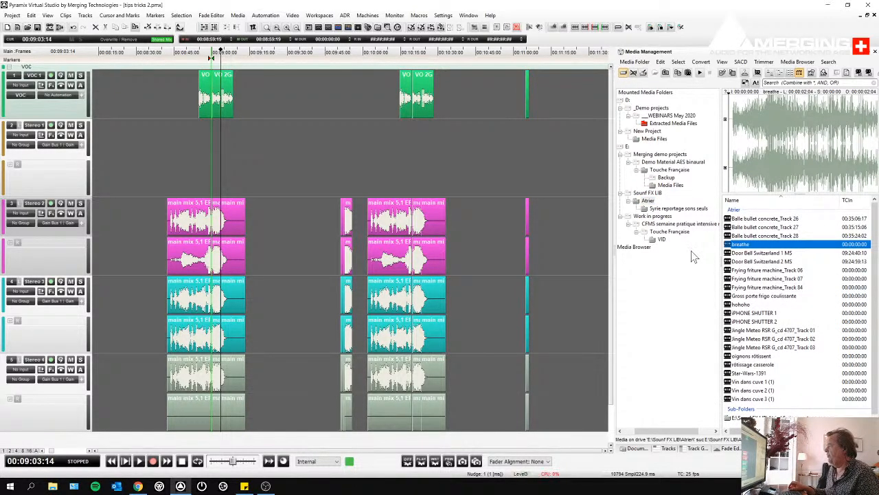
# - Examine the Syrie reportage sons seuls sub-folder and its amb_st_ms_nocode_camp_refugies sound, and return to the Atrier folder
pyautogui.click(656, 209)
pyautogui.click(743, 288)
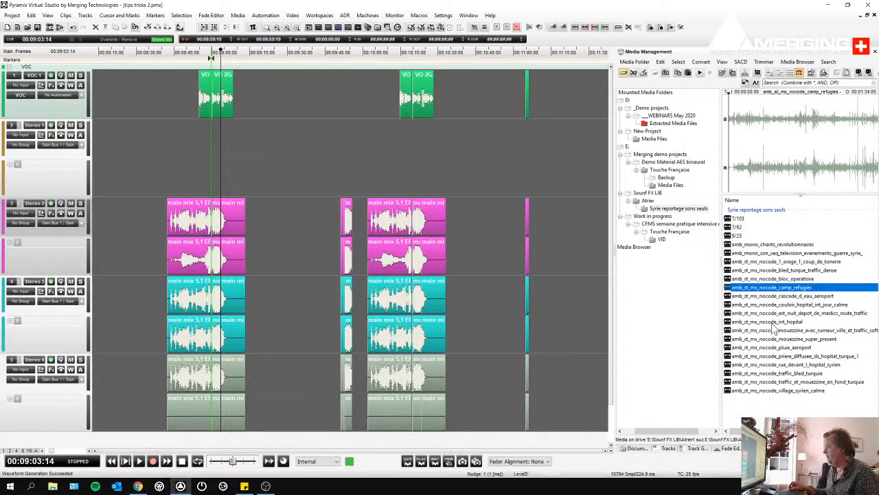
pyautogui.click(638, 204)
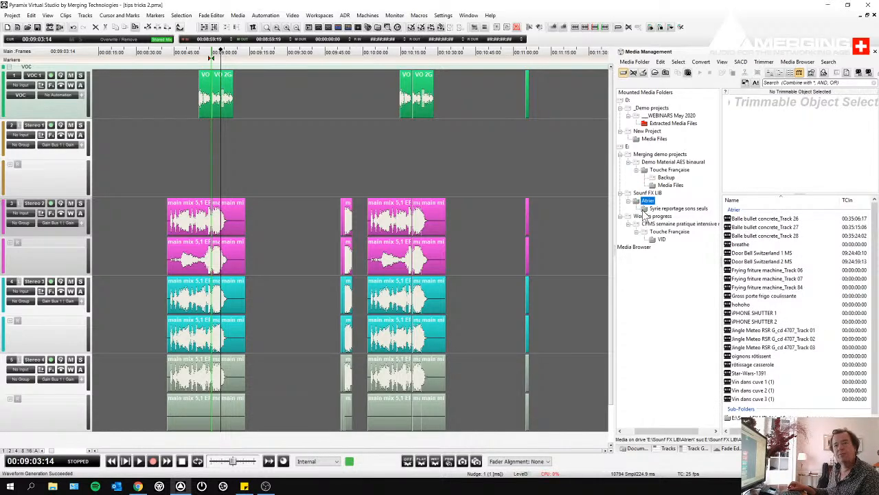
# - Create an offline/reference library from the Atrier folder with the Recursive option and save it as OFF LINE LI SFX in __WEBINARS May 2020
pyautogui.click(639, 63)
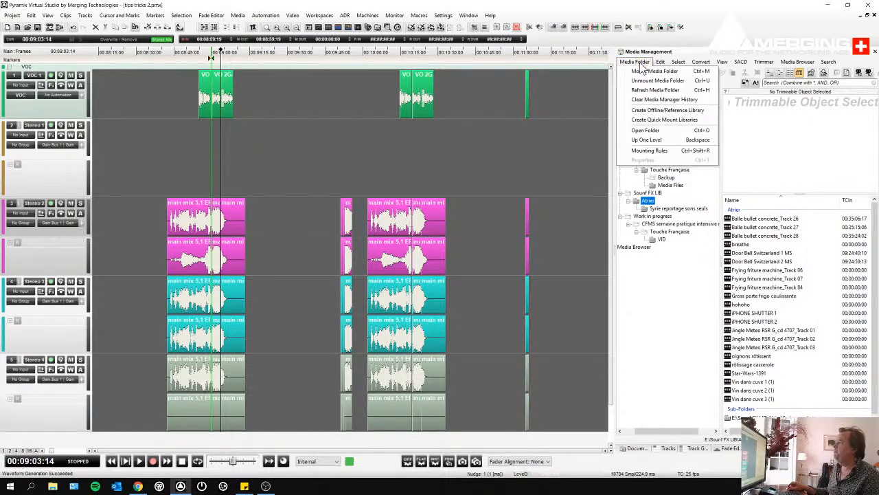
pyautogui.click(656, 112)
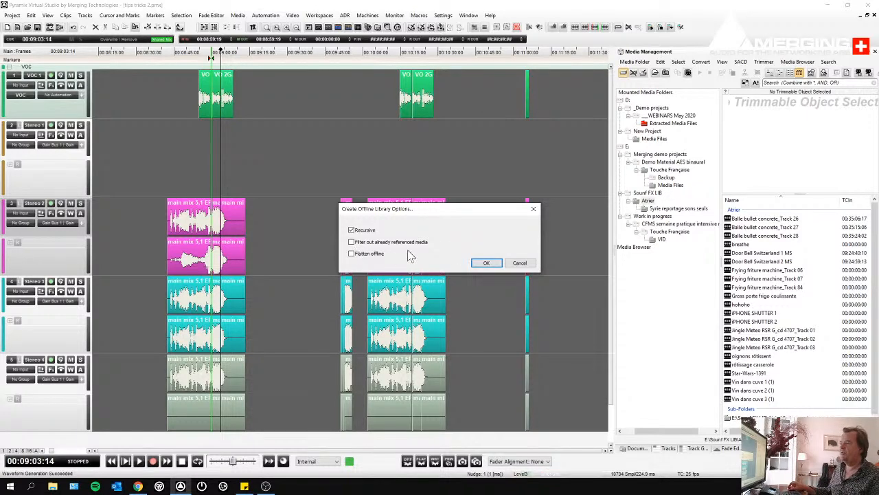
pyautogui.click(486, 263)
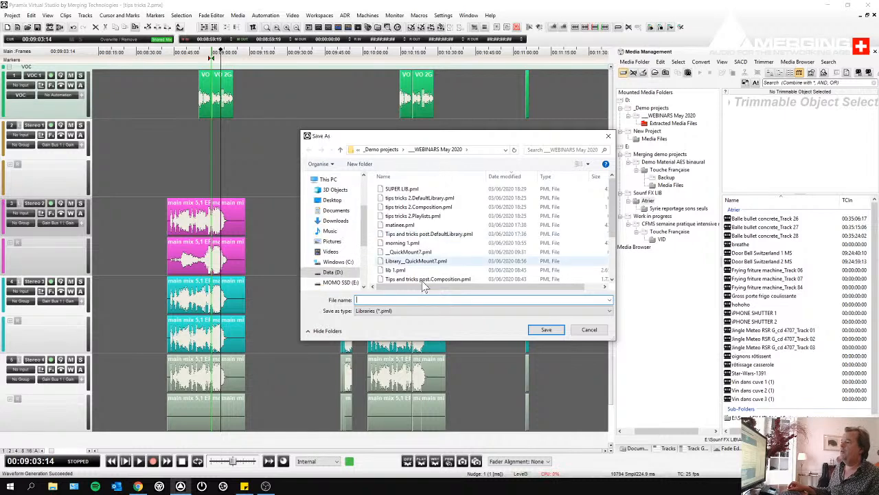
pyautogui.write('OG')
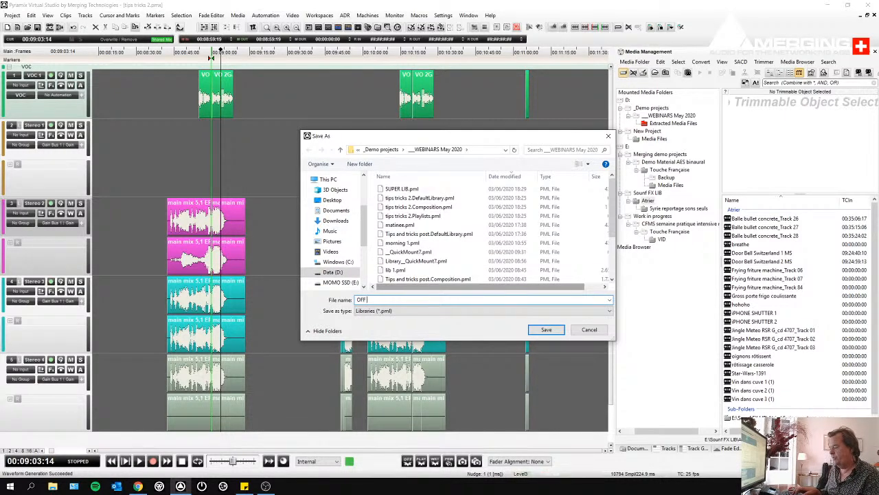
pyautogui.write('F LINE LI SFX')
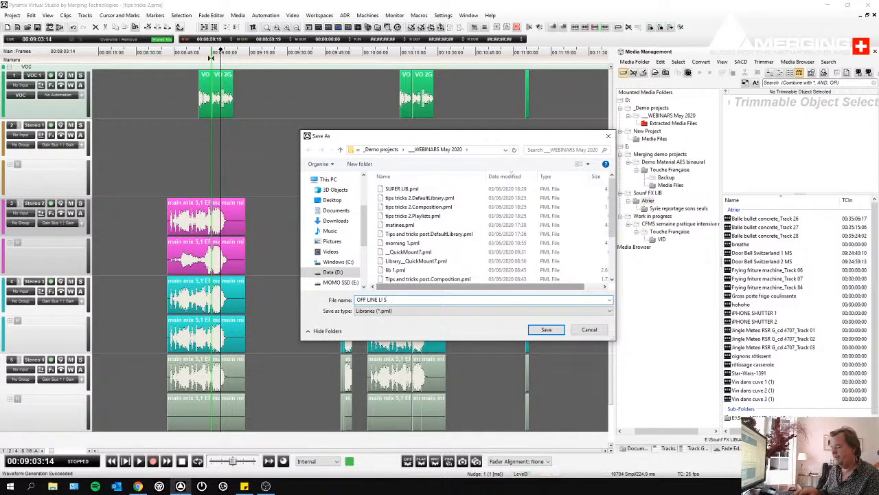
pyautogui.click(538, 331)
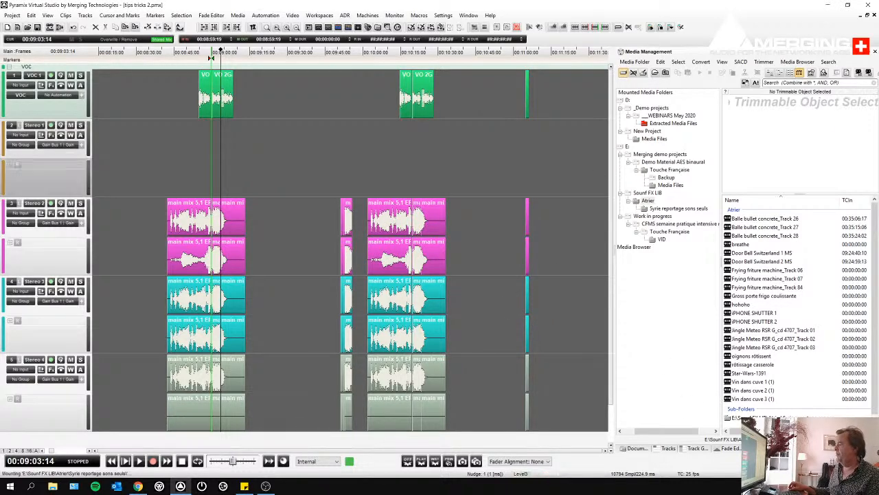
# - Unmount the Sounf FX LIB folder from Media Management and show the Global Libraries
pyautogui.click(647, 192)
pyautogui.click(633, 72)
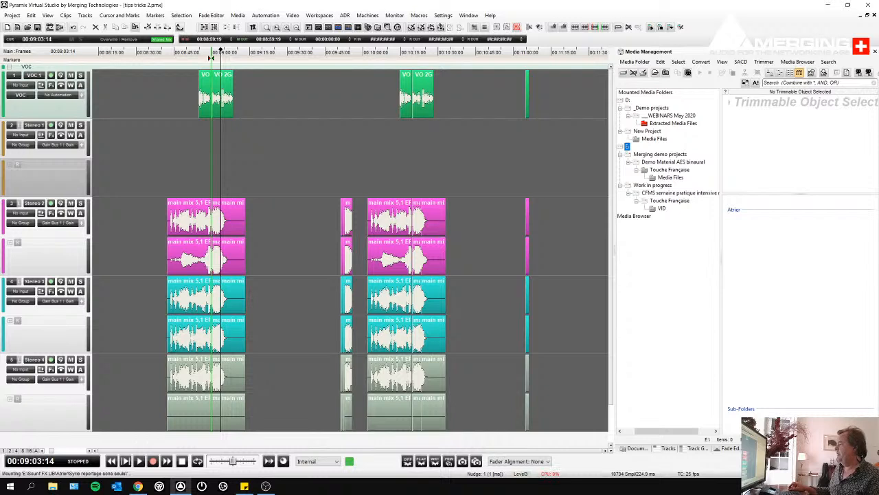
pyautogui.click(818, 447)
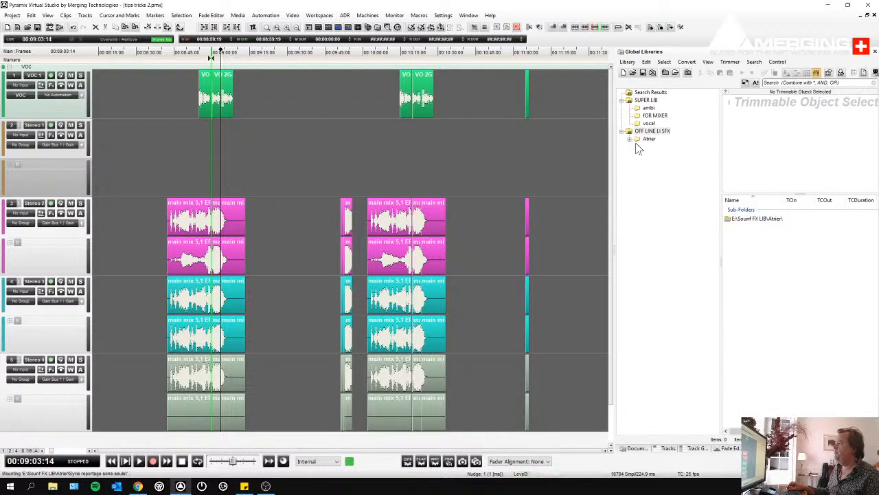
# - Close the SUPER LIB and OFF LINE LI SFX libraries and reopen OFF LINE LI SFX.pml as a global library
pyautogui.click(640, 100)
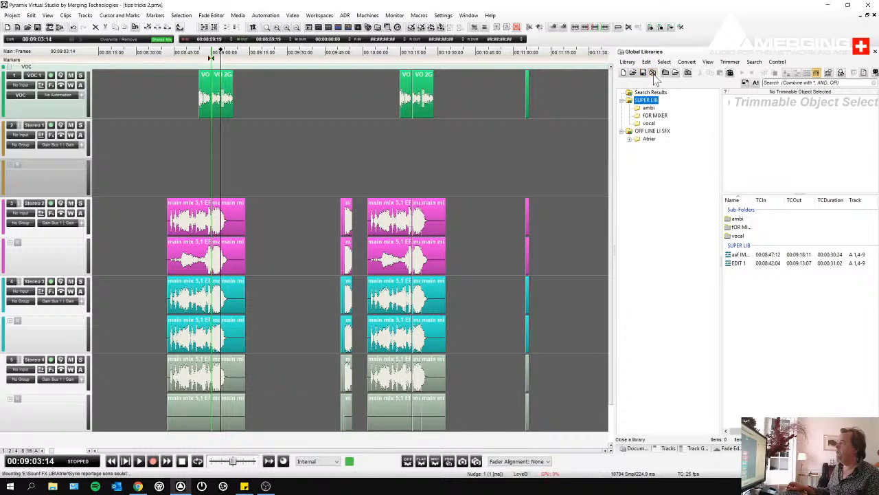
pyautogui.click(652, 74)
pyautogui.click(643, 73)
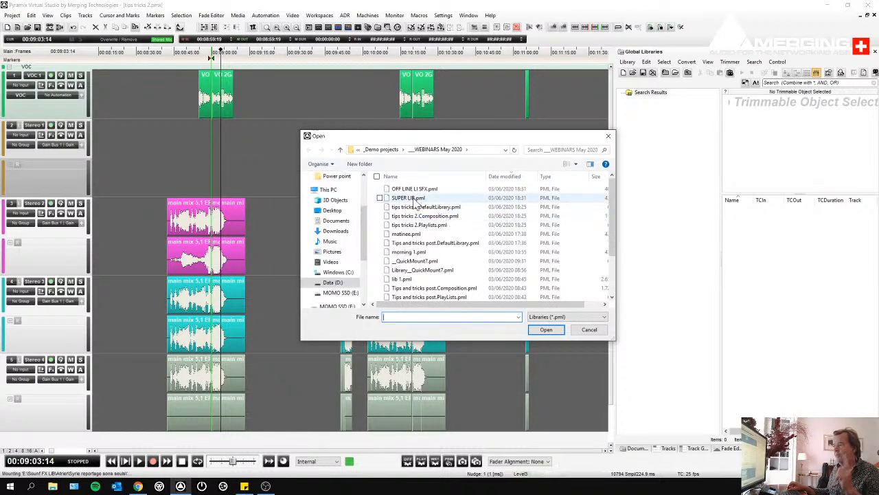
pyautogui.click(415, 190)
pyautogui.click(548, 330)
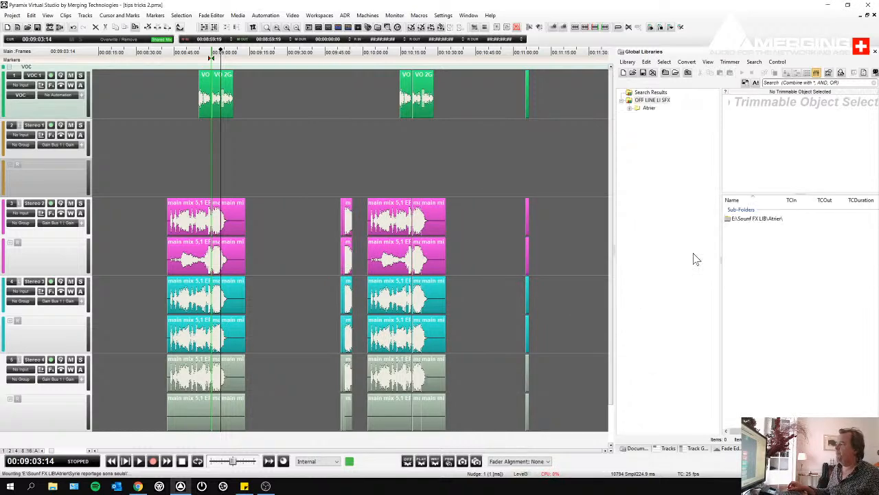
# - Examine the sounds listed in the Atrier and Syrie reportage sons seuls folders of the OFF LINE LI SFX library
pyautogui.click(629, 108)
pyautogui.click(649, 108)
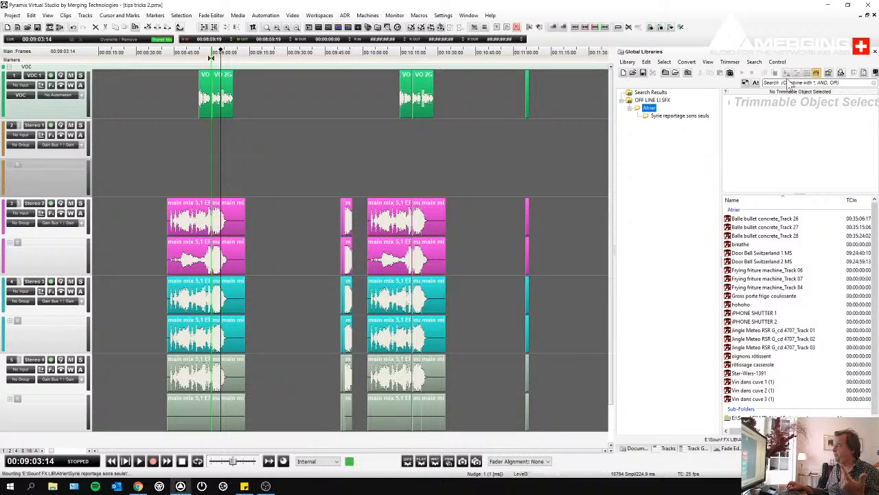
pyautogui.click(674, 117)
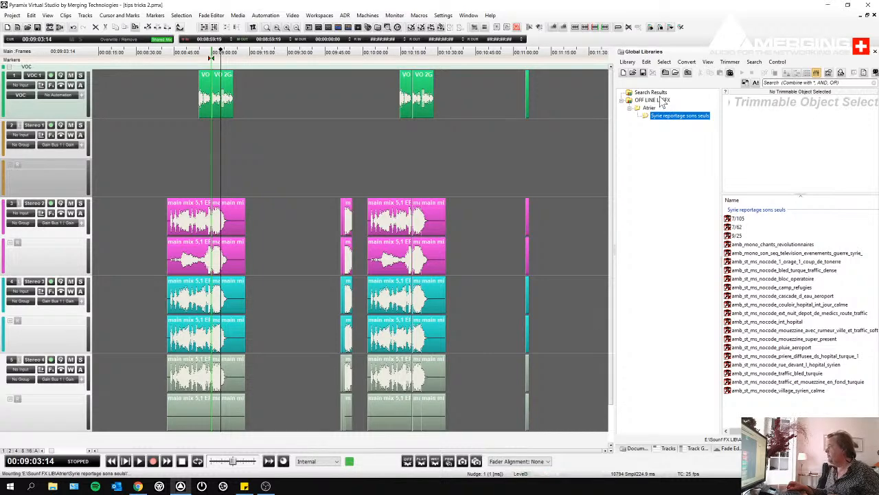
pyautogui.click(649, 109)
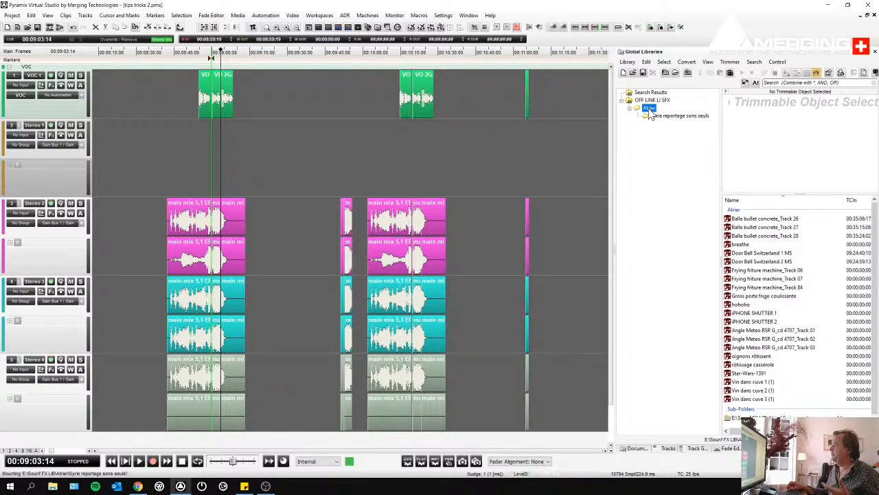
# - Search the Atrier folder of the offline library for TRAFFIC
pyautogui.click(795, 82)
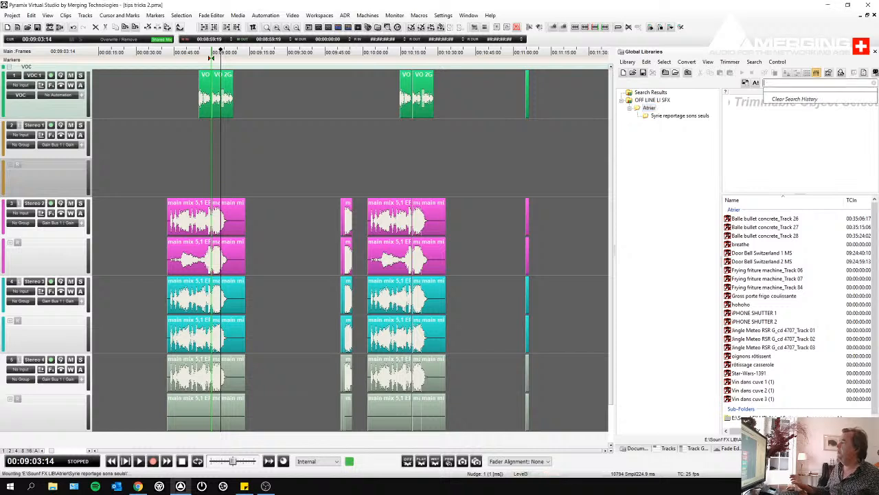
pyautogui.write('TRAFF')
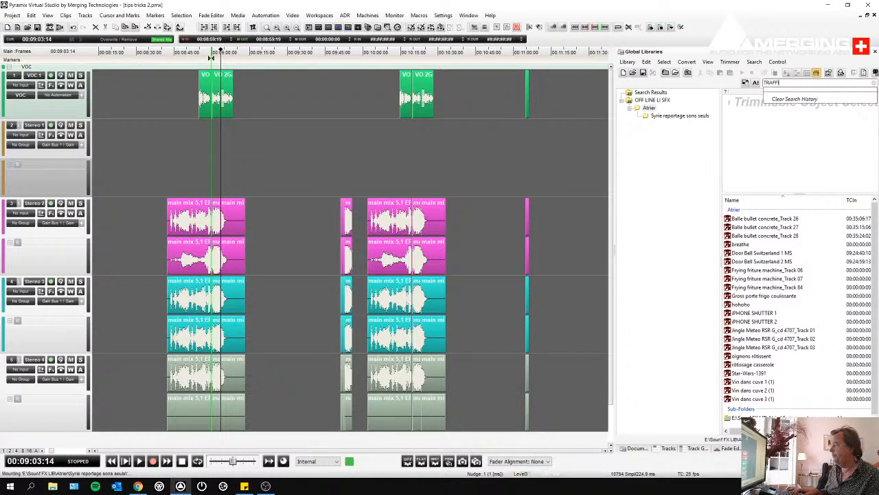
pyautogui.write('IC')
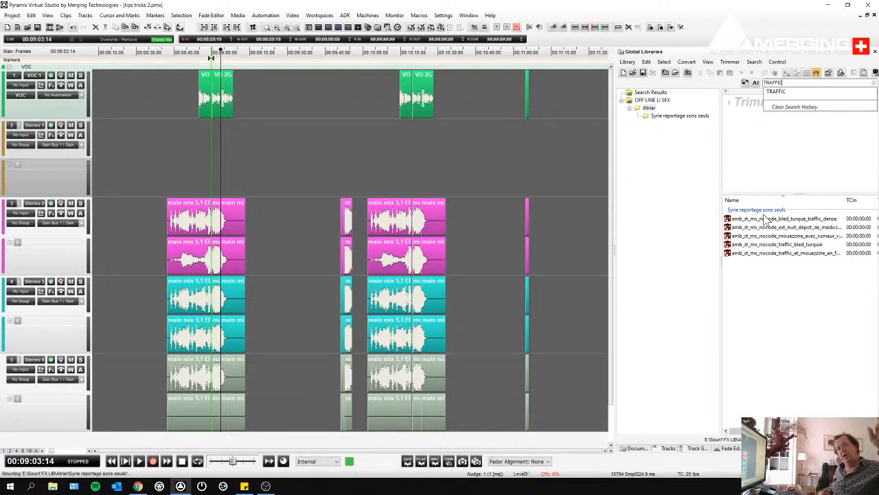
# - Audition the traffic_bled_turquie, ext_nuit_depot_de_medics and mouezzine_avec_rumeur sounds among the search results
pyautogui.click(747, 246)
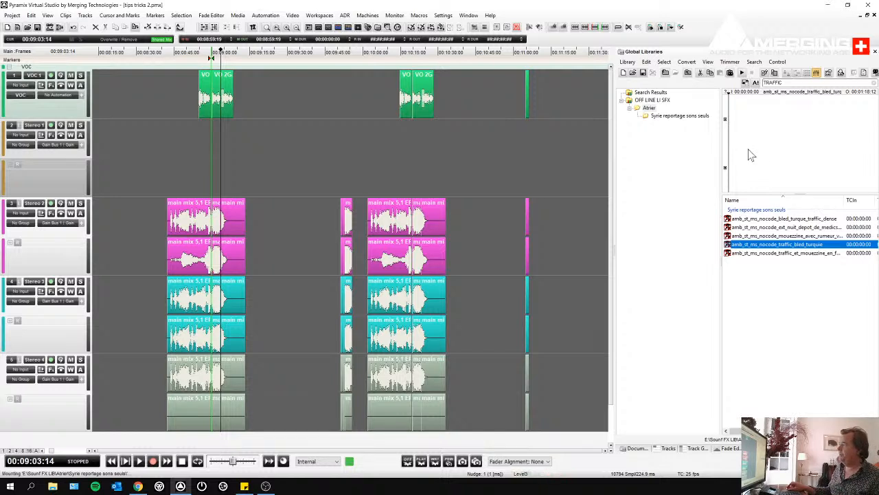
pyautogui.click(750, 227)
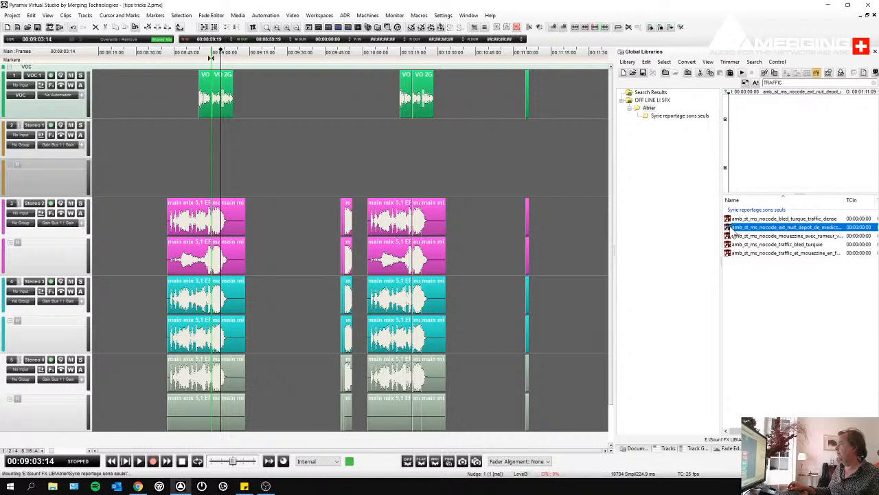
pyautogui.click(739, 239)
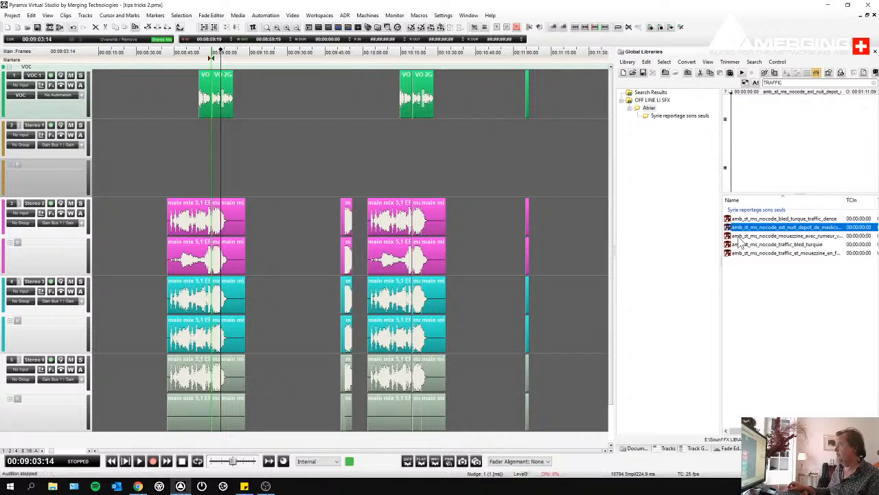
pyautogui.click(740, 237)
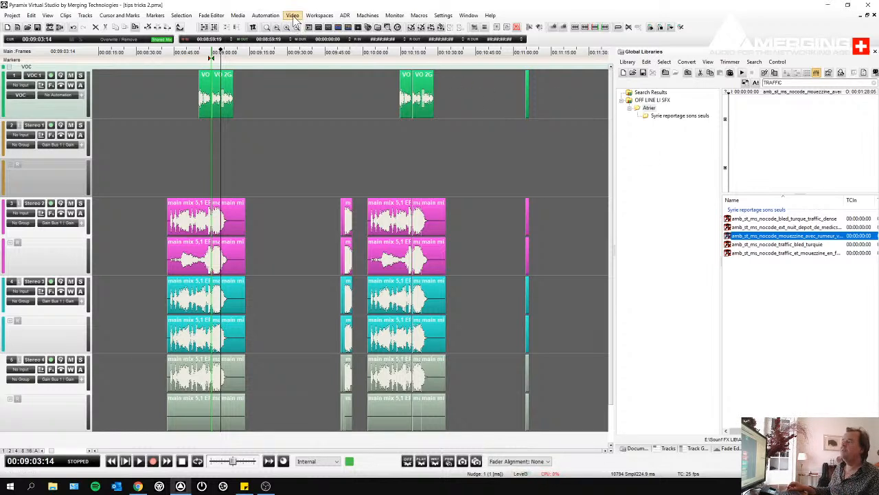
pyautogui.click(629, 62)
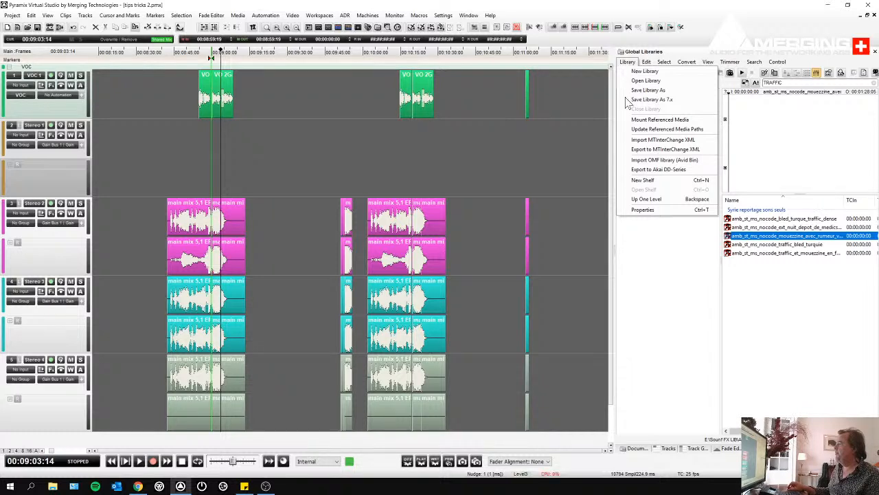
pyautogui.click(574, 167)
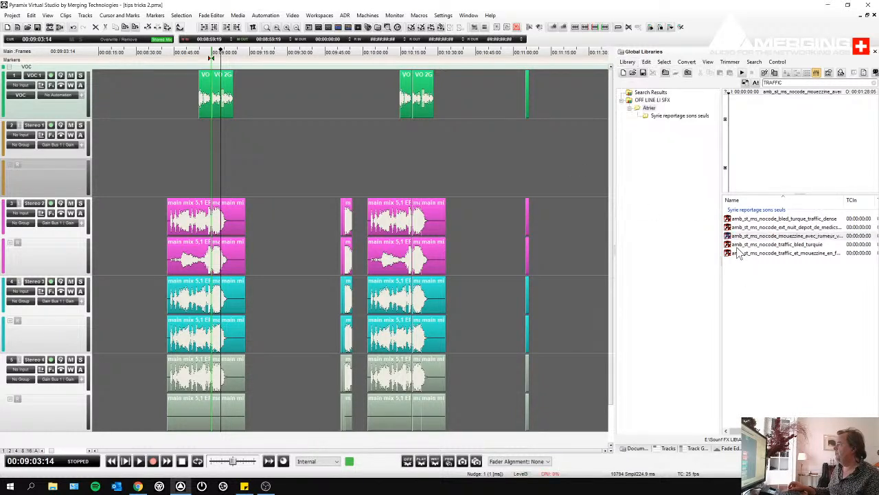
# - Place the amb_st_ms_nocode_mouezzine_avec_rumeur sound on the Stereo 2 track beyond the last clips and delete it again
pyautogui.moveTo(728, 238); pyautogui.dragTo(564, 235)
pyautogui.click(576, 223)
pyautogui.press('Delete')
pyautogui.click(552, 169)
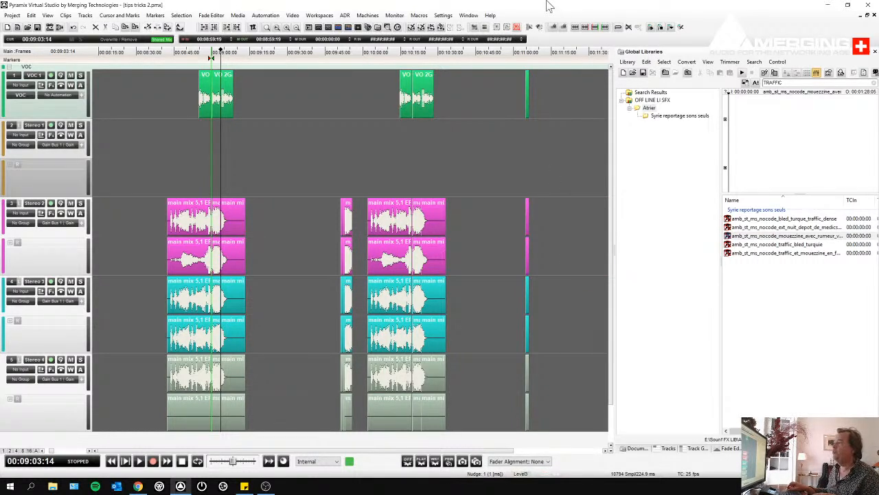
# - Set the application's general project-opening option to mount all media folders for that project
pyautogui.click(443, 15)
pyautogui.click(441, 26)
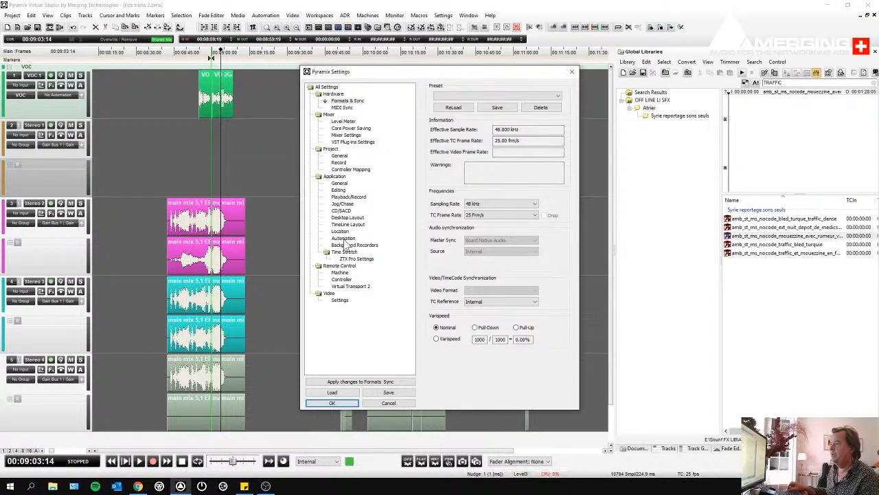
pyautogui.click(340, 183)
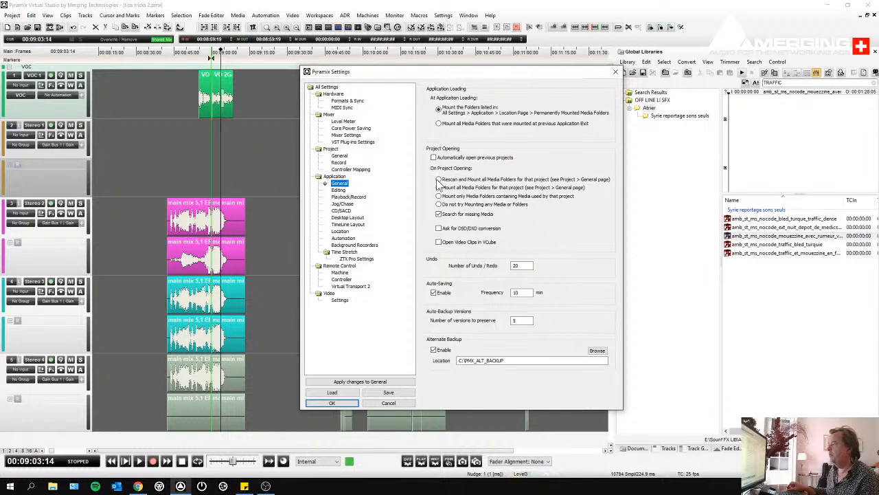
pyautogui.click(439, 196)
pyautogui.click(439, 187)
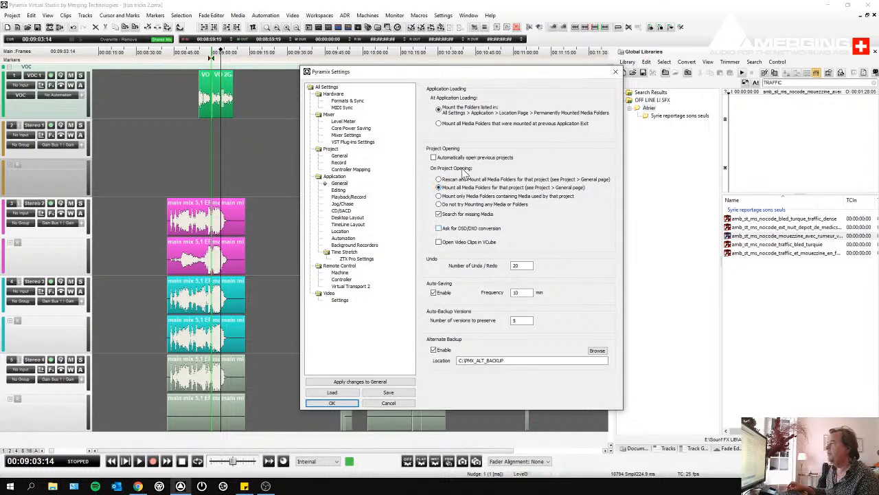
pyautogui.click(330, 402)
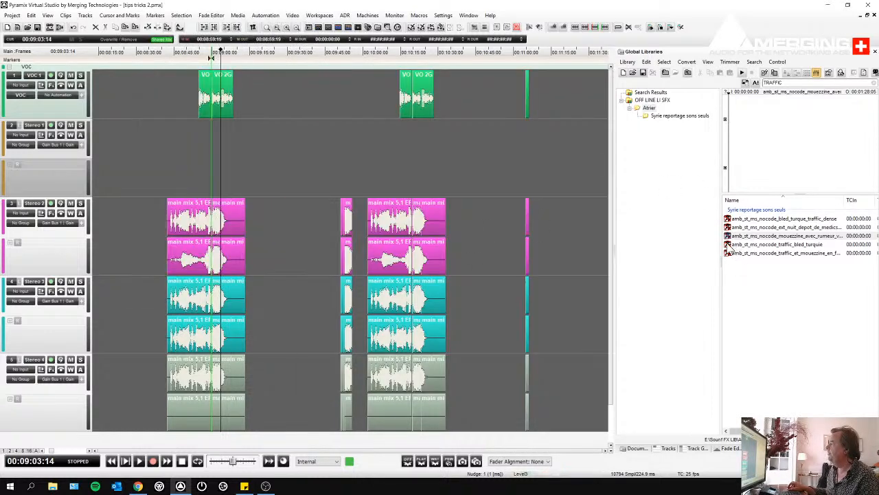
# - Audition the traffic_bled_turquie sound, set the library trimmer to Auto-Show, and select the ext_nuit_depot and mouezzine sounds to check it
pyautogui.click(729, 245)
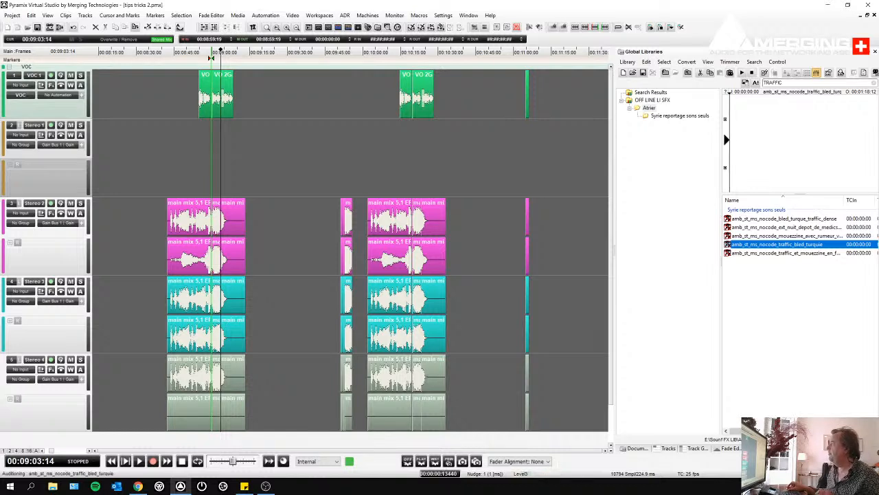
pyautogui.click(730, 62)
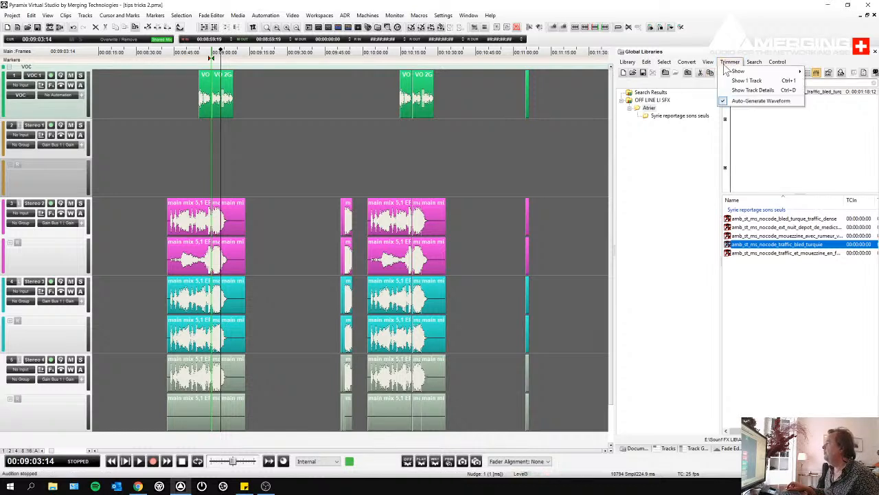
pyautogui.moveTo(733, 74)
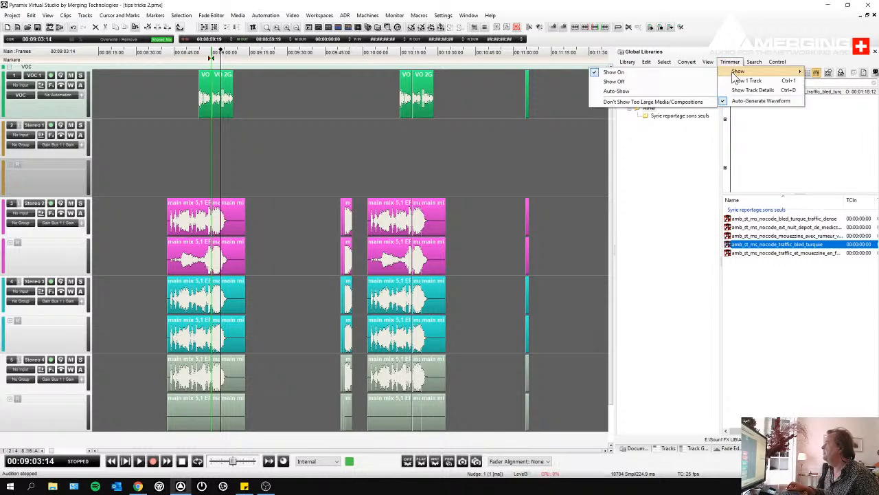
pyautogui.click(681, 91)
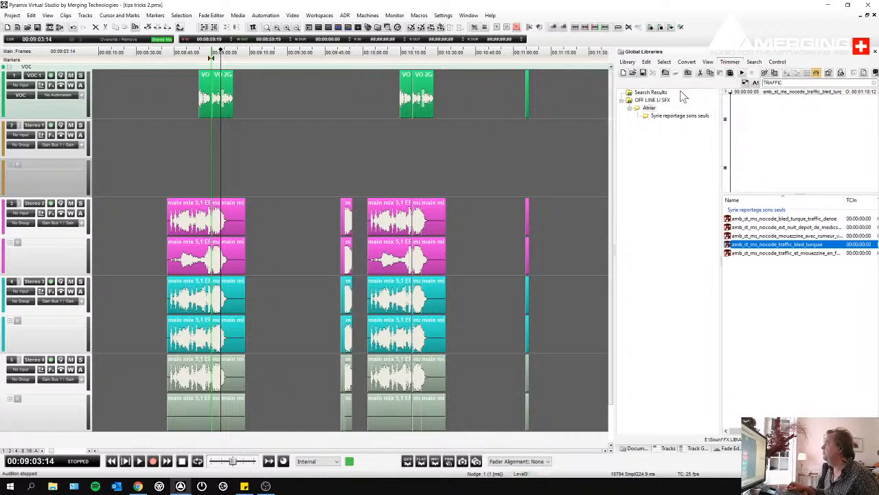
pyautogui.click(750, 227)
pyautogui.click(750, 236)
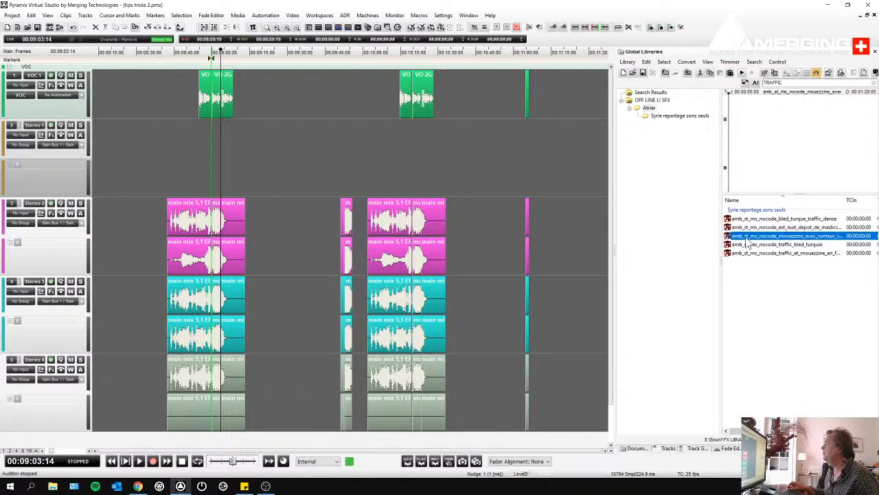
# - Mount the E:\Sounf FX LIB\Atrier folder in the media management, recursively and not permanently
pyautogui.click(629, 65)
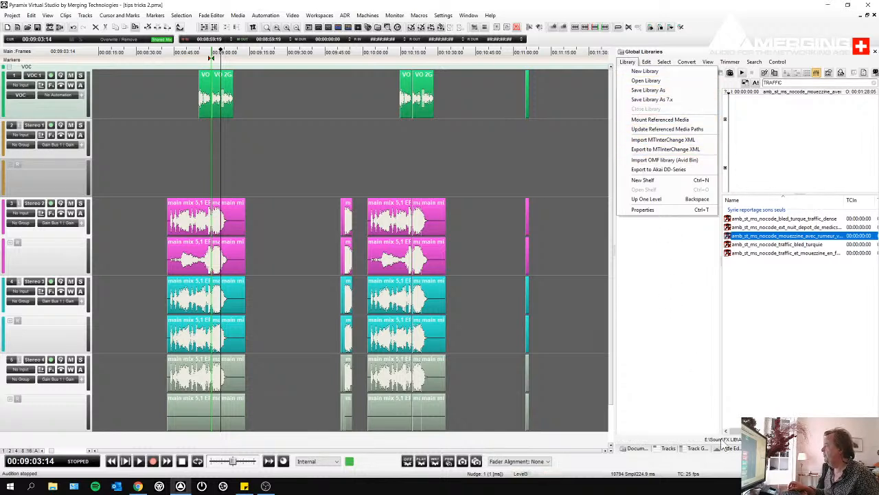
pyautogui.click(797, 448)
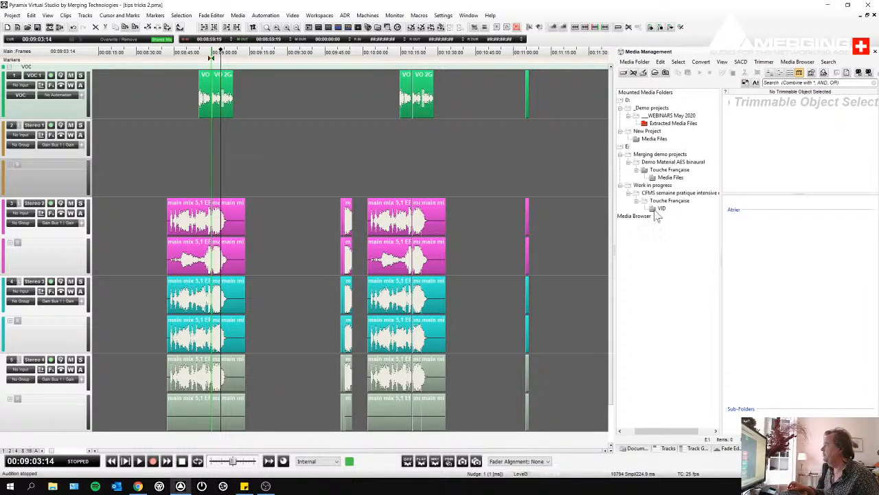
pyautogui.click(623, 73)
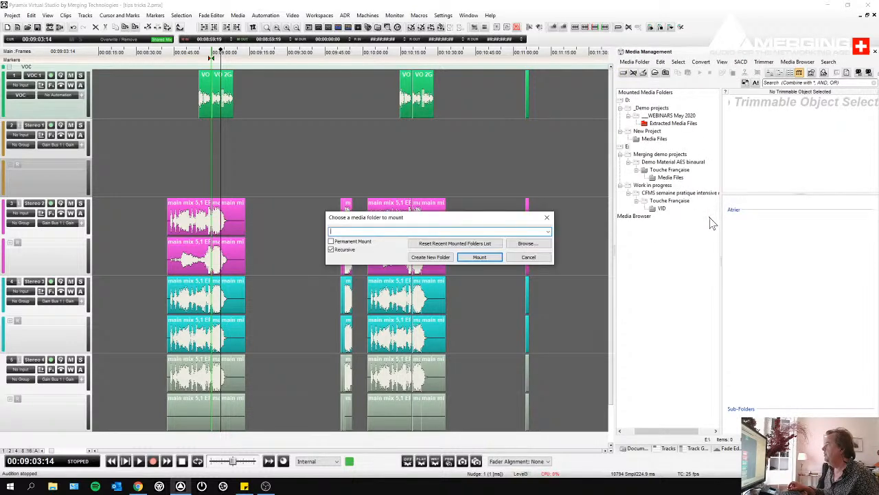
pyautogui.click(527, 243)
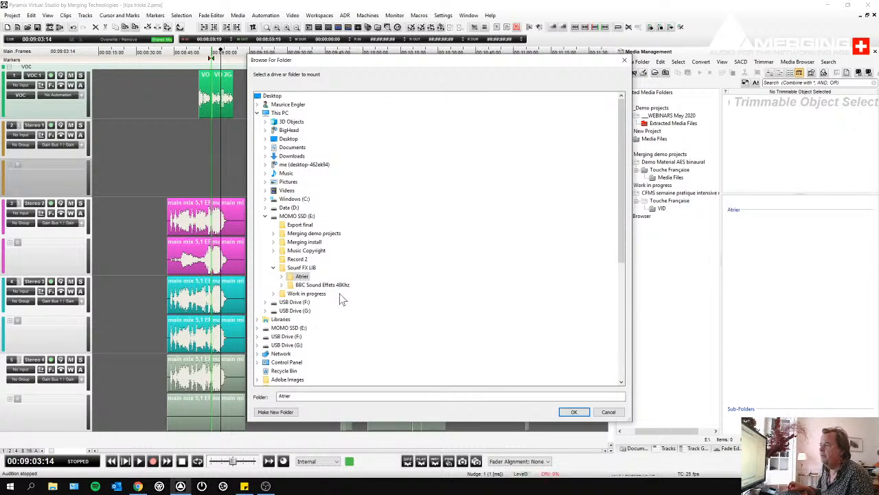
pyautogui.click(576, 413)
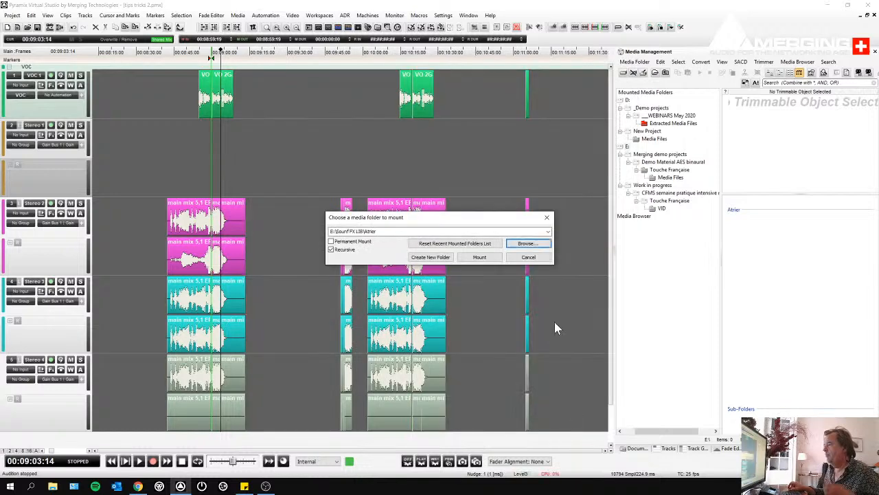
pyautogui.click(494, 258)
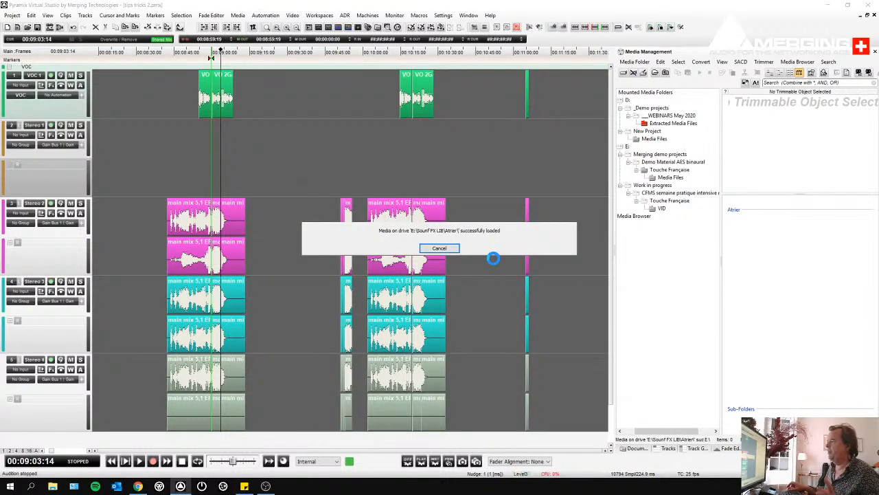
pyautogui.press('Return')
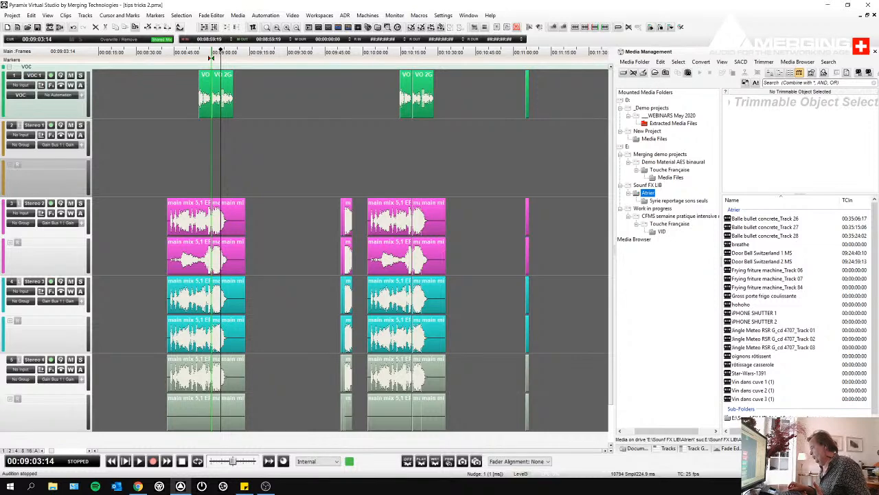
# - Browse the Syrie reportage sons seuls and Atrier shelves of the OFF LINE LI SFX library and select a sound in Atrier
pyautogui.click(776, 448)
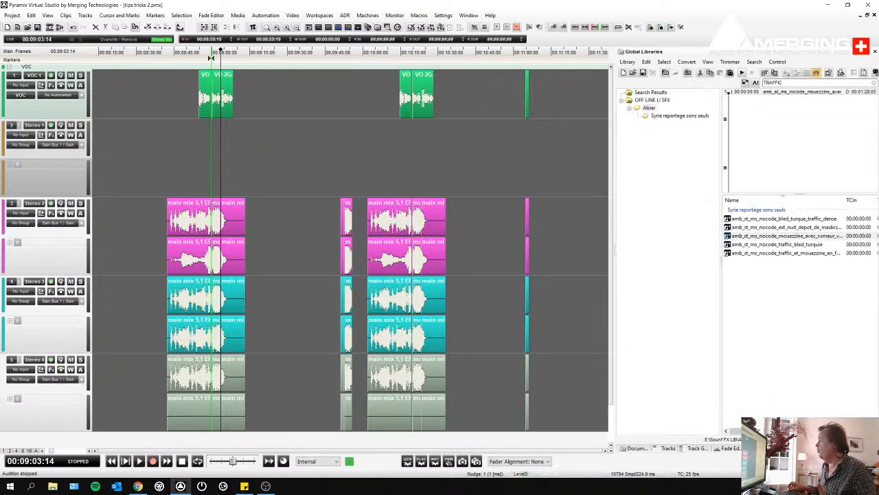
pyautogui.click(659, 117)
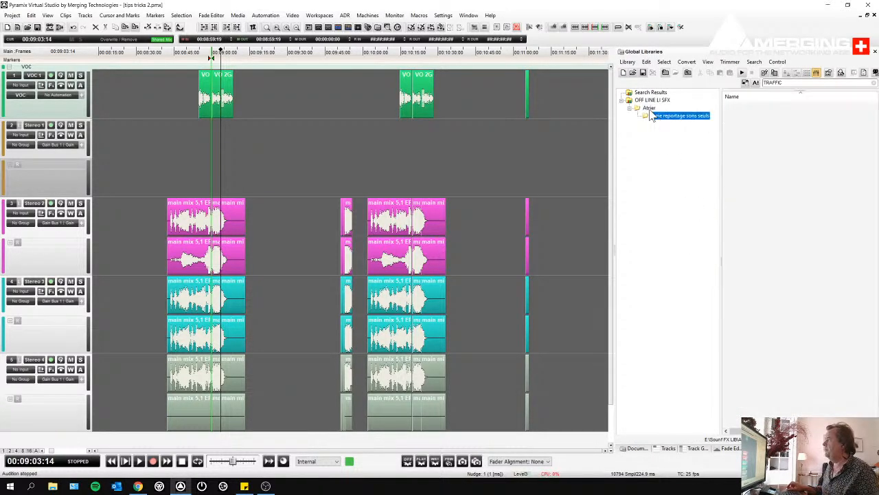
pyautogui.click(649, 107)
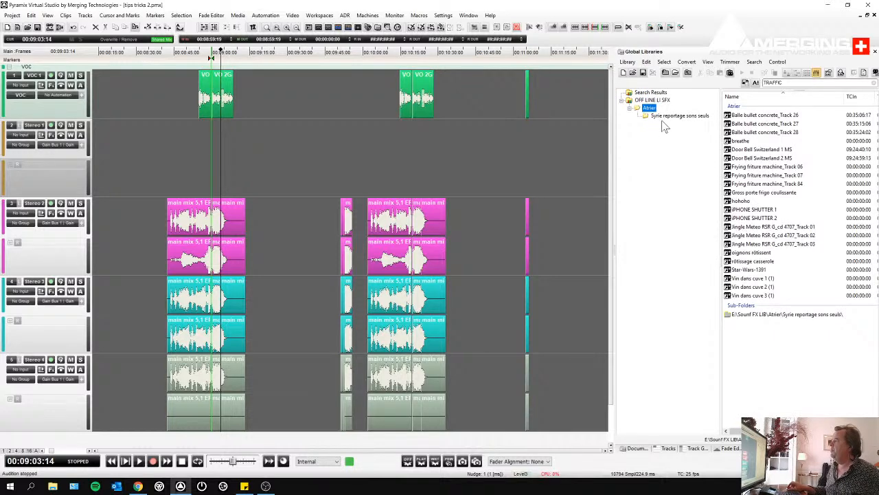
pyautogui.click(746, 227)
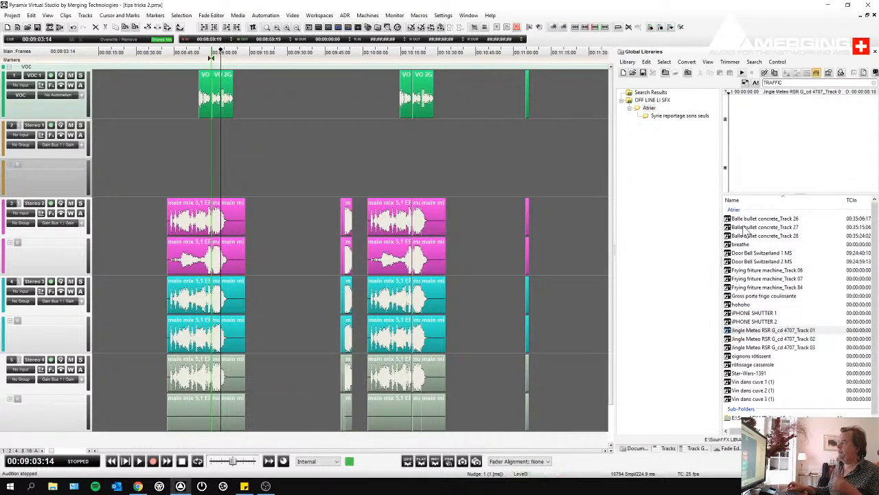
# - Place a trimmed section of Door Bell Switzerland 2 MS, about 2 seconds long, on the Stereo 2 track and delete it again
pyautogui.click(742, 263)
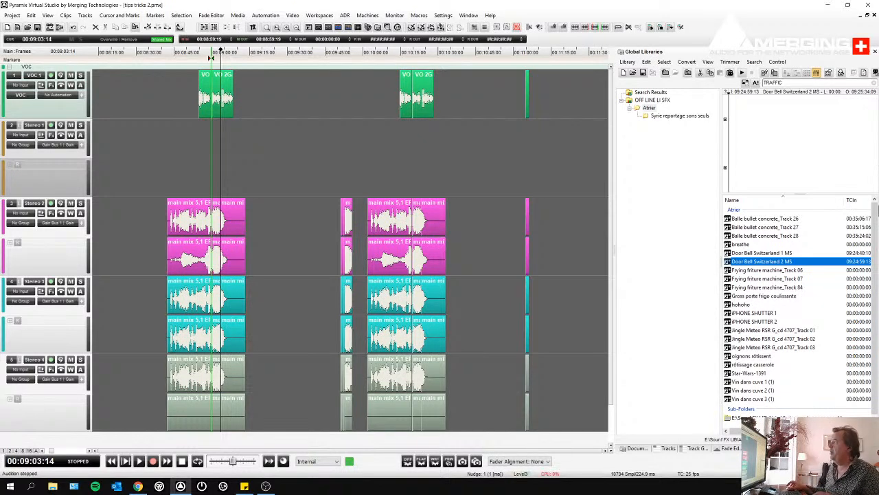
pyautogui.moveTo(772, 131); pyautogui.dragTo(480, 228)
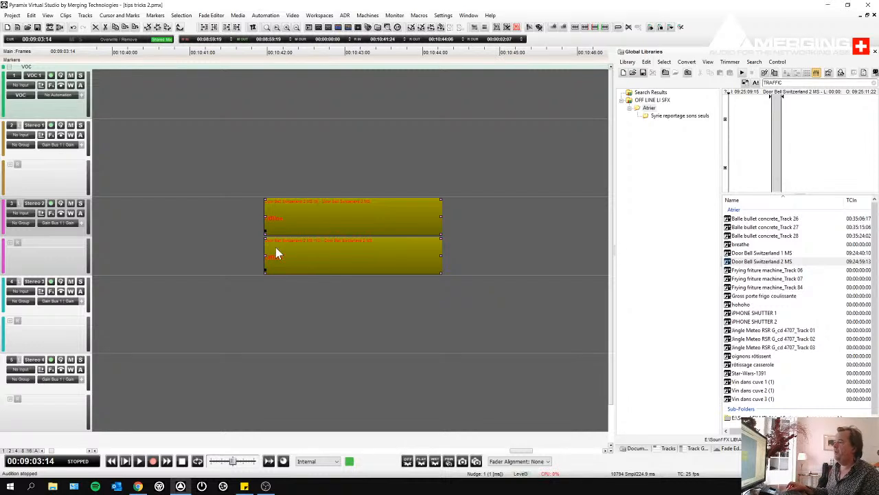
pyautogui.click(285, 213)
pyautogui.click(285, 213)
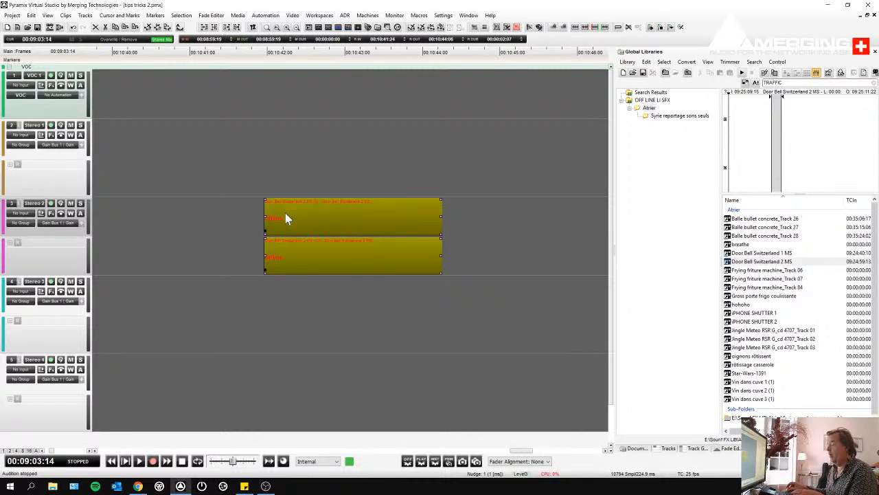
pyautogui.press('Delete')
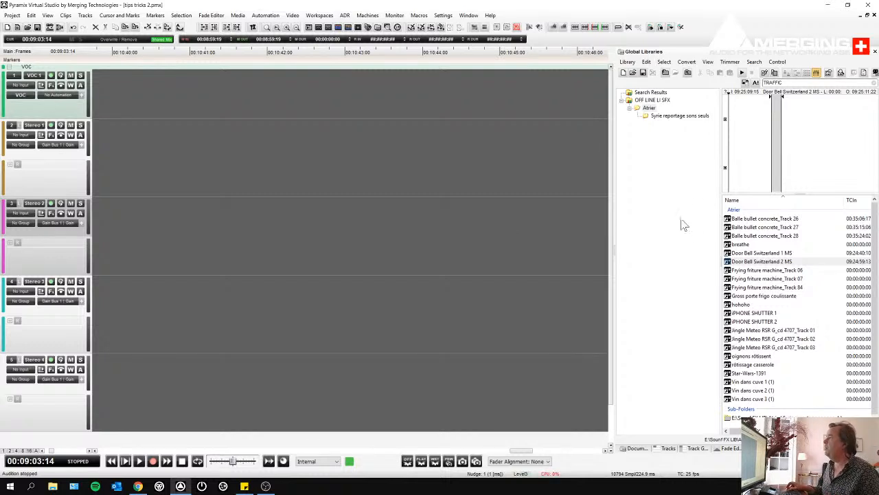
# - Add one new shelf inside the Atrier shelf and another directly under the OFF LINE LI SFX library
pyautogui.click(639, 111)
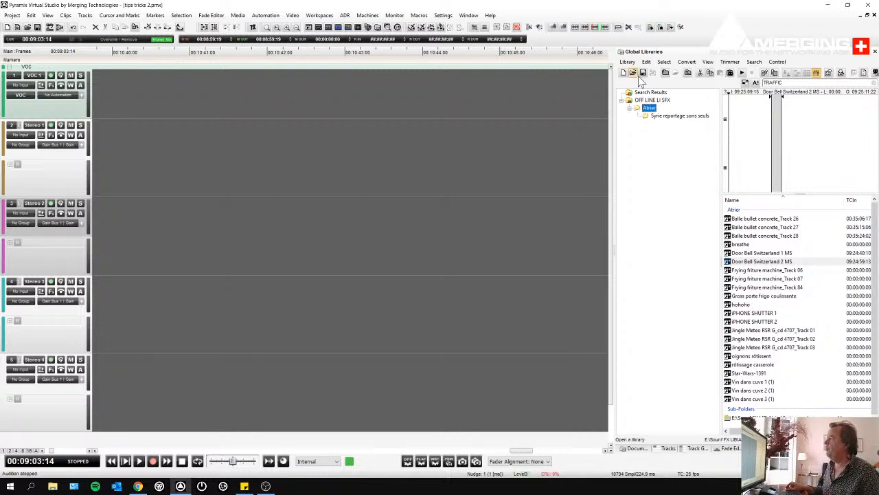
pyautogui.click(634, 73)
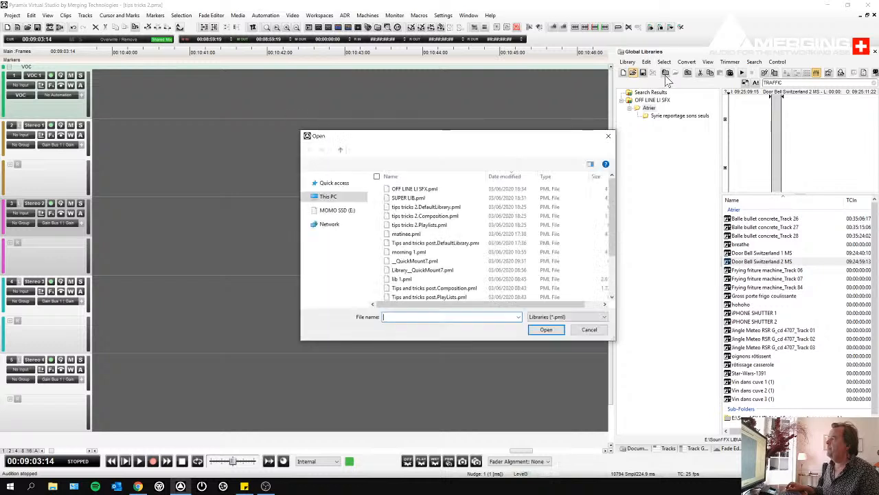
pyautogui.press('Escape')
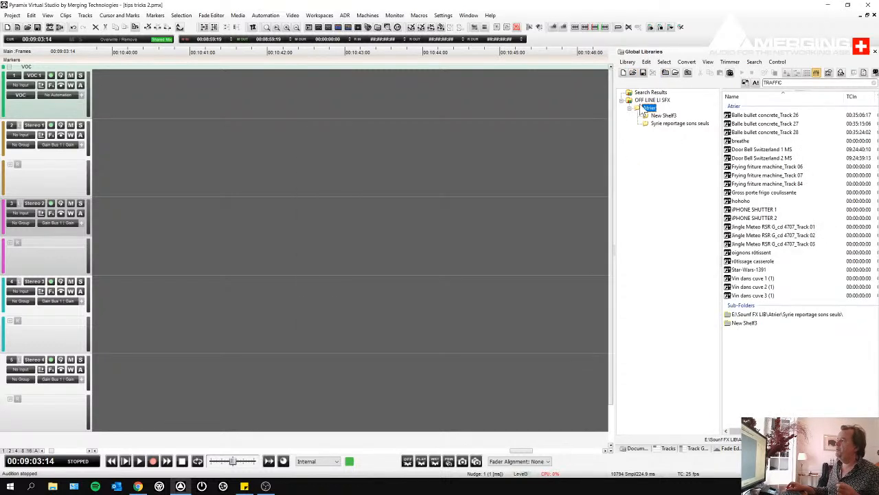
pyautogui.click(665, 73)
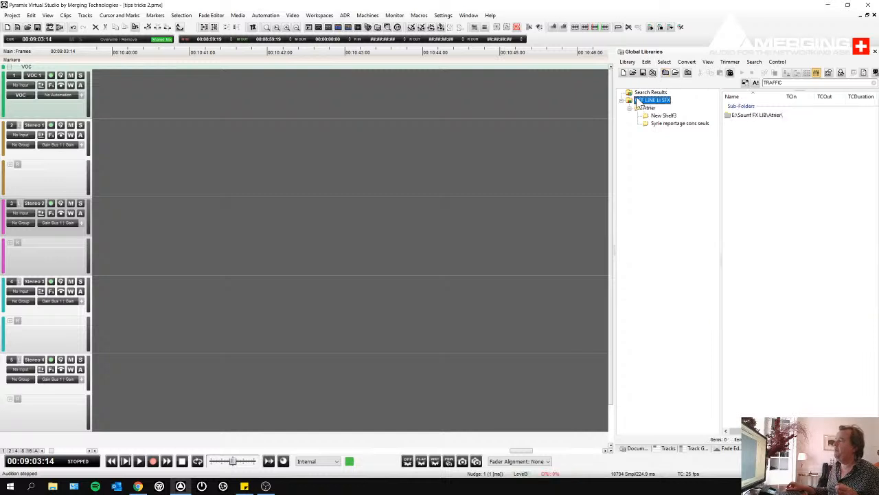
pyautogui.click(664, 73)
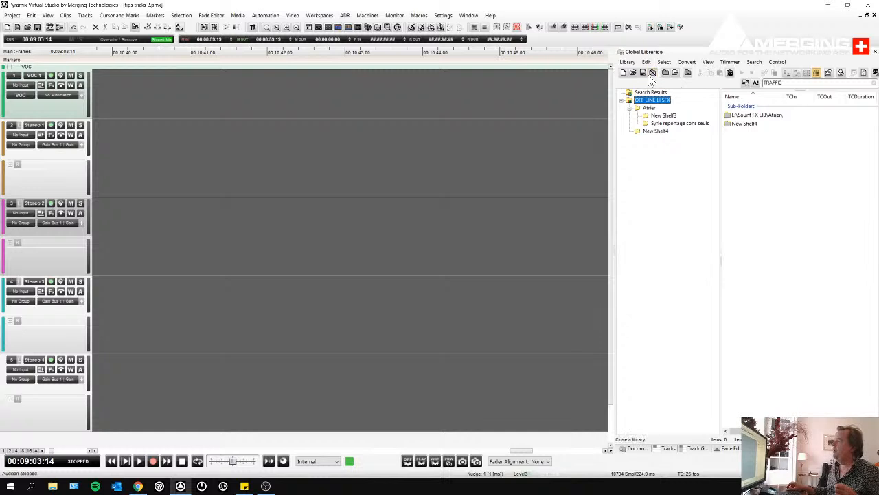
# - Close the OFF LINE LI SFX library and switch to the Tips and tricks post.pmx project
pyautogui.click(652, 74)
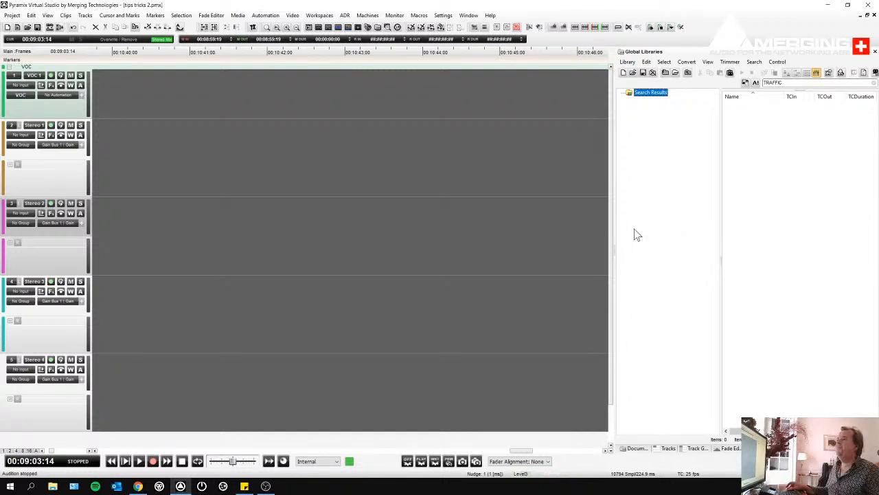
pyautogui.click(306, 212)
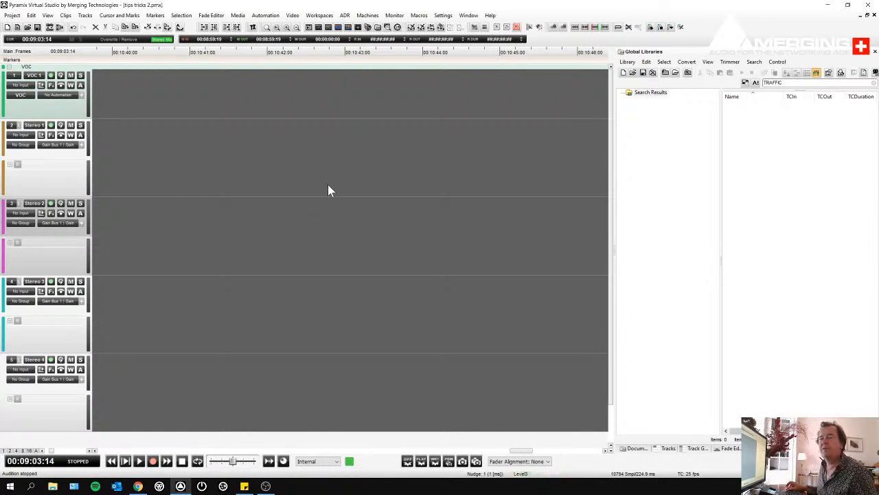
pyautogui.click(469, 15)
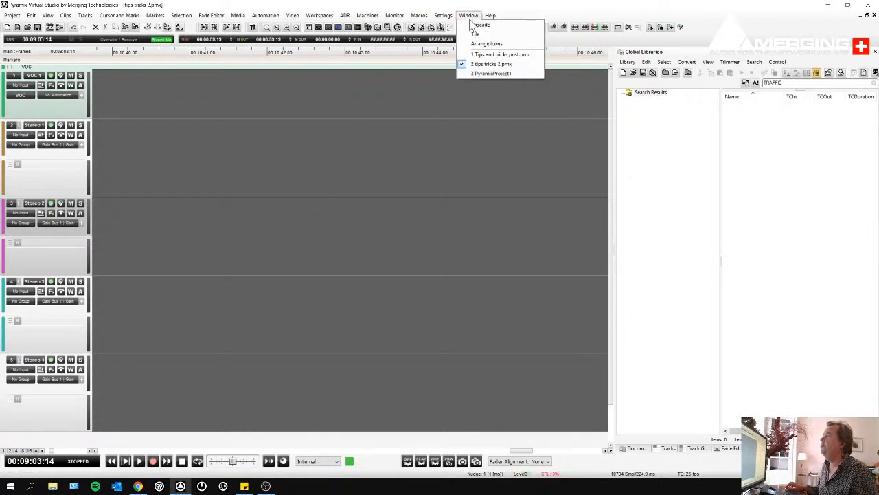
pyautogui.click(484, 57)
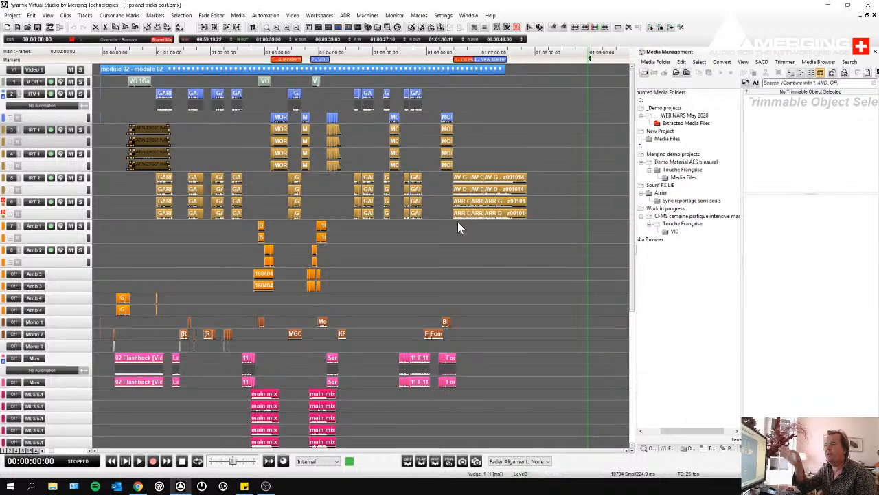
# - Apply the + 1 FR fade-in preset to all clips on the IRT 1 and IRT 2 tracks and the ITV 1 lane just above them
pyautogui.hotkey('ctrl', 'a')
pyautogui.click(400, 259)
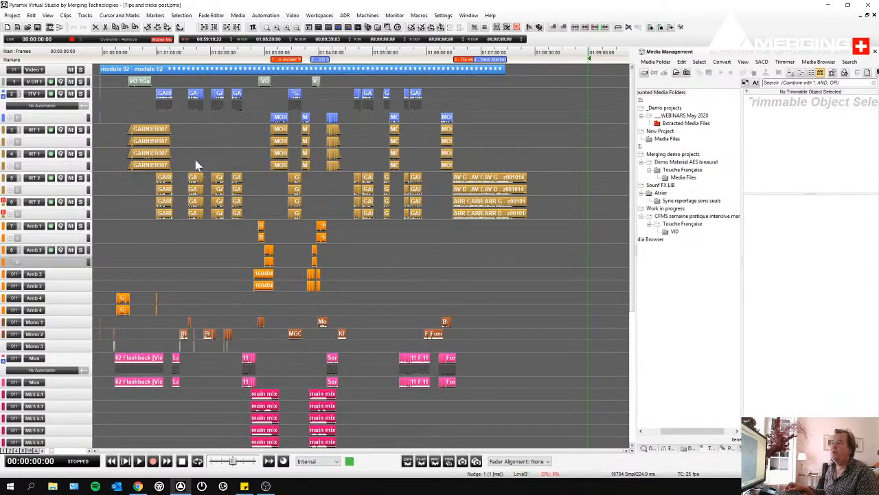
pyautogui.moveTo(121, 130); pyautogui.dragTo(546, 209)
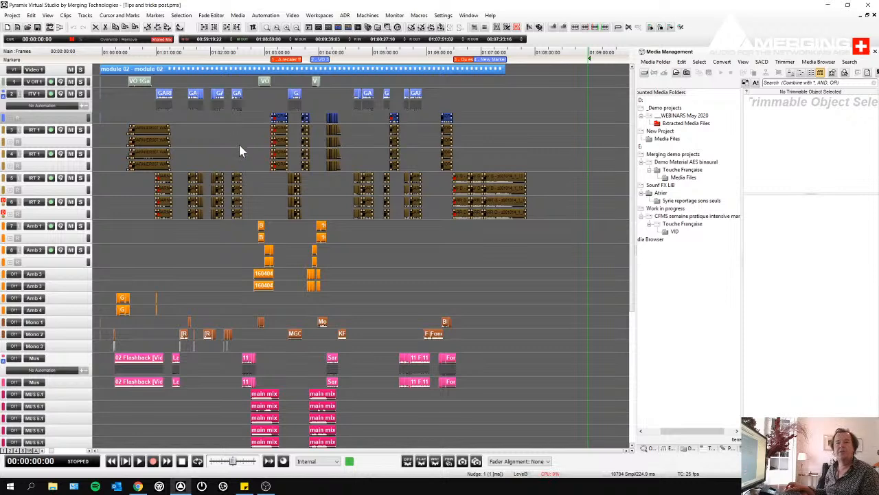
pyautogui.rightClick(509, 195)
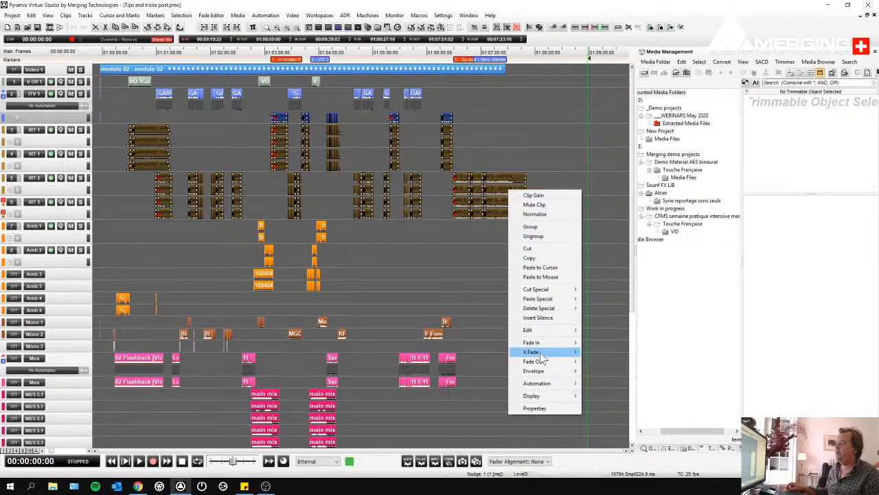
pyautogui.moveTo(542, 344)
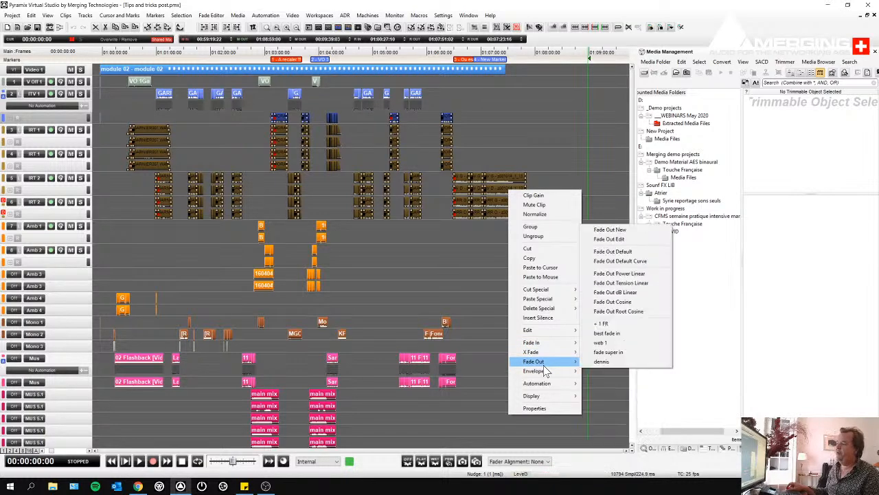
pyautogui.click(65, 15)
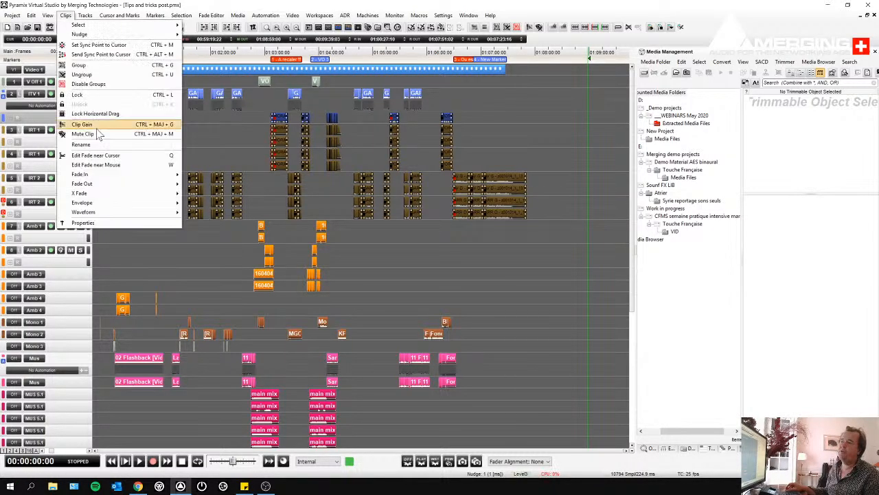
pyautogui.rightClick(519, 182)
pyautogui.moveTo(556, 336)
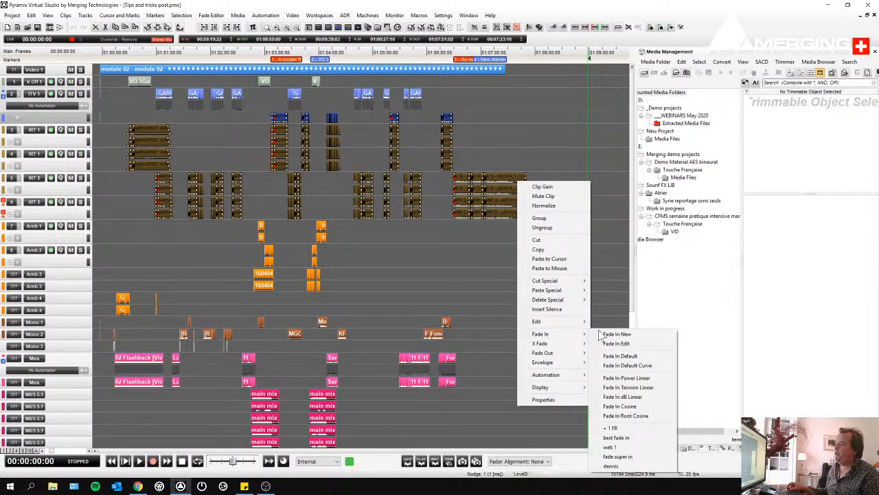
pyautogui.click(620, 428)
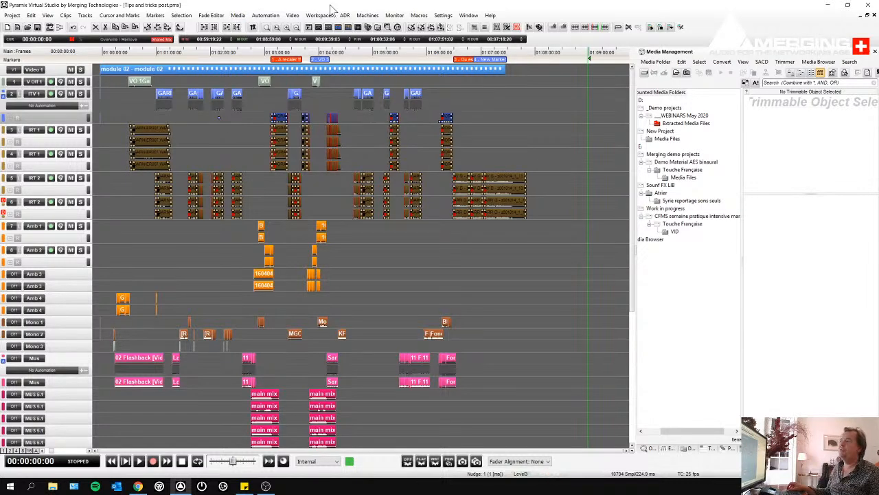
# - Apply the + 1 FR fade-out preset to the same selected clips
pyautogui.rightClick(151, 157)
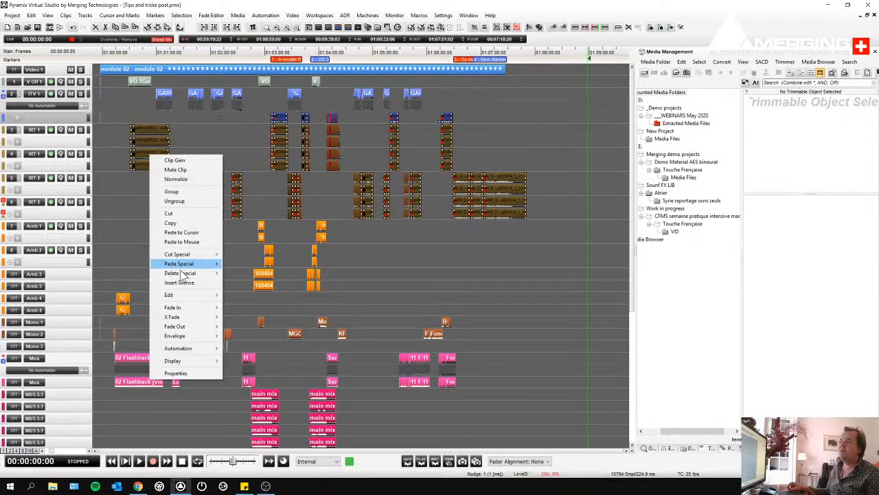
pyautogui.moveTo(175, 308)
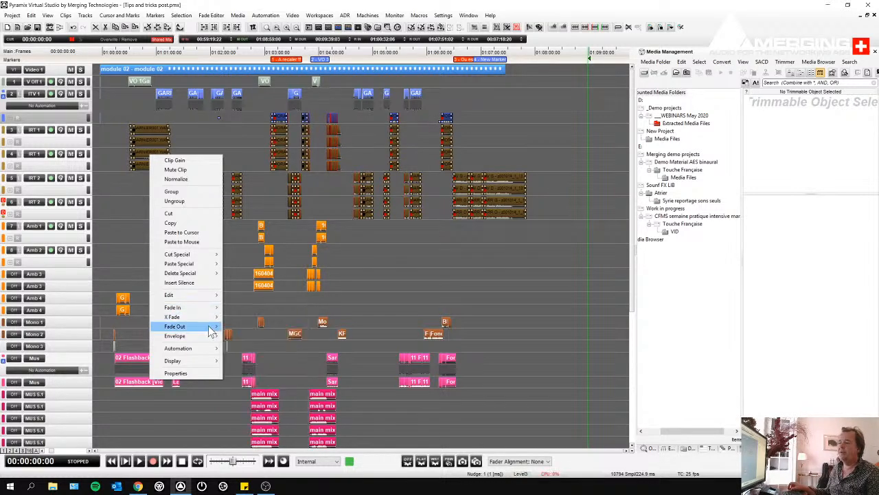
pyautogui.moveTo(210, 328)
pyautogui.click(249, 419)
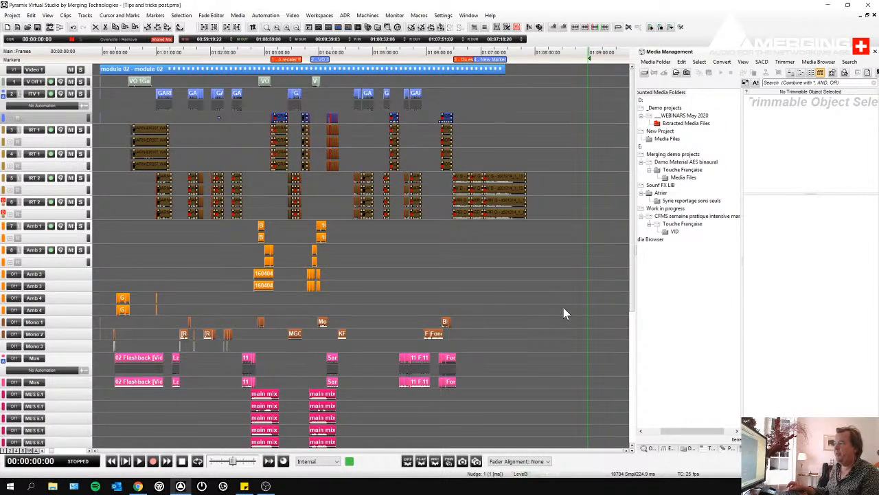
# - Split the MGCAB0050692 clip on the Mono 2 track around a section about 3 s long starting near 01:03:28
pyautogui.click(474, 297)
pyautogui.press('z')
pyautogui.moveTo(258, 139); pyautogui.dragTo(327, 146)
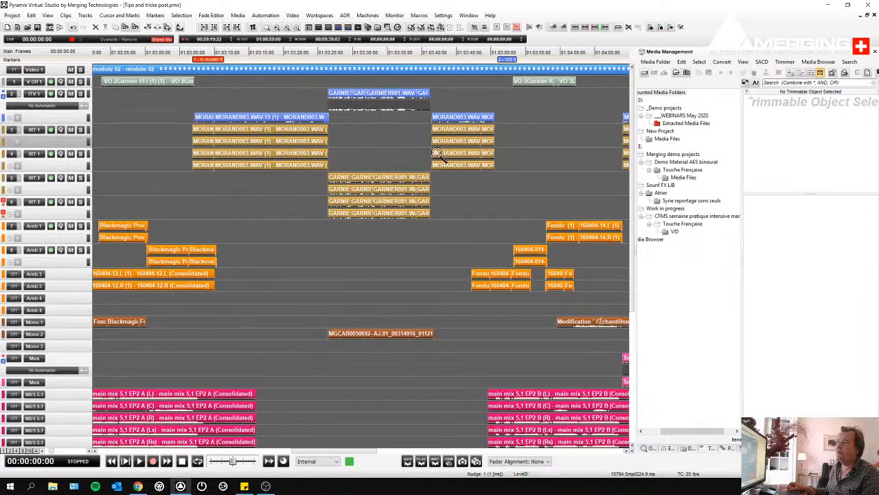
pyautogui.click(299, 335)
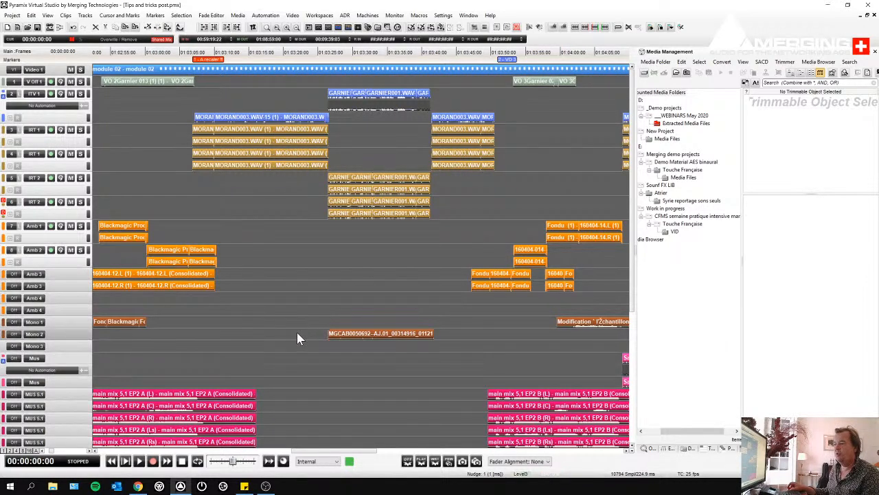
pyautogui.scroll(1, 298, 336)
pyautogui.scroll(5, 300, 340)
pyautogui.press('z')
pyautogui.moveTo(319, 349); pyautogui.dragTo(377, 368)
pyautogui.click(353, 298)
pyautogui.click(291, 55)
pyautogui.moveTo(281, 381); pyautogui.dragTo(457, 384)
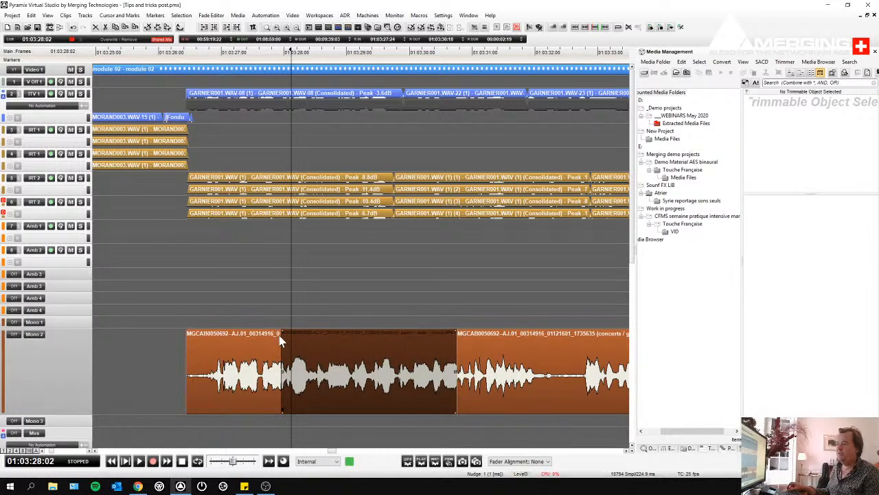
# - Add short crossfades at both ends of the middle section and shift its edges onto the quiet gap, 01:03:31:20 to 01:03:32:21
pyautogui.moveTo(281, 336); pyautogui.dragTo(274, 337)
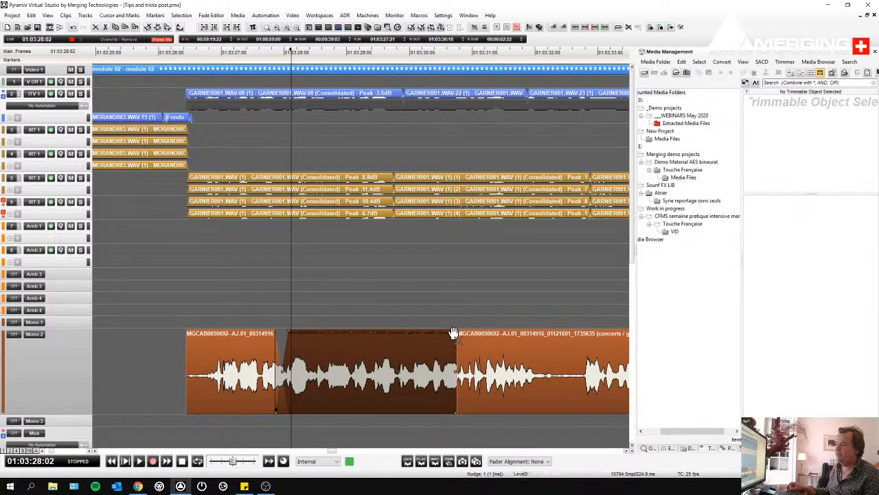
pyautogui.moveTo(454, 333); pyautogui.dragTo(447, 333)
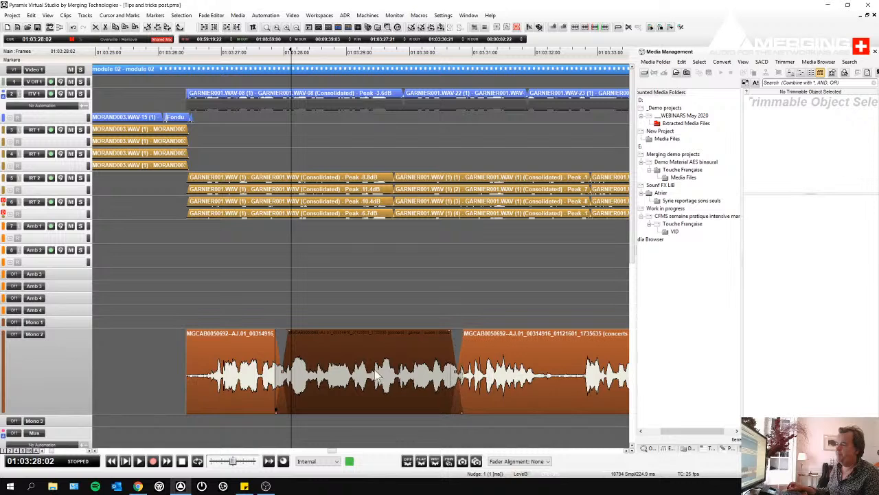
pyautogui.moveTo(453, 382); pyautogui.dragTo(580, 375)
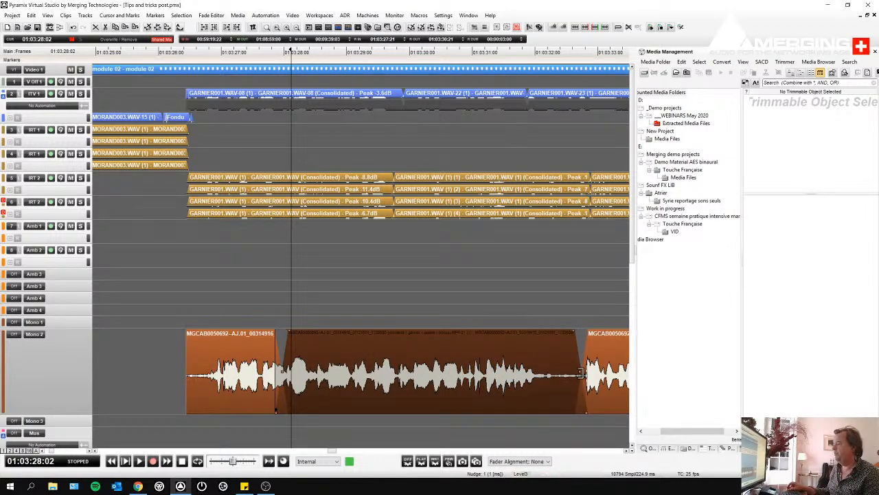
pyautogui.moveTo(283, 371); pyautogui.dragTo(533, 376)
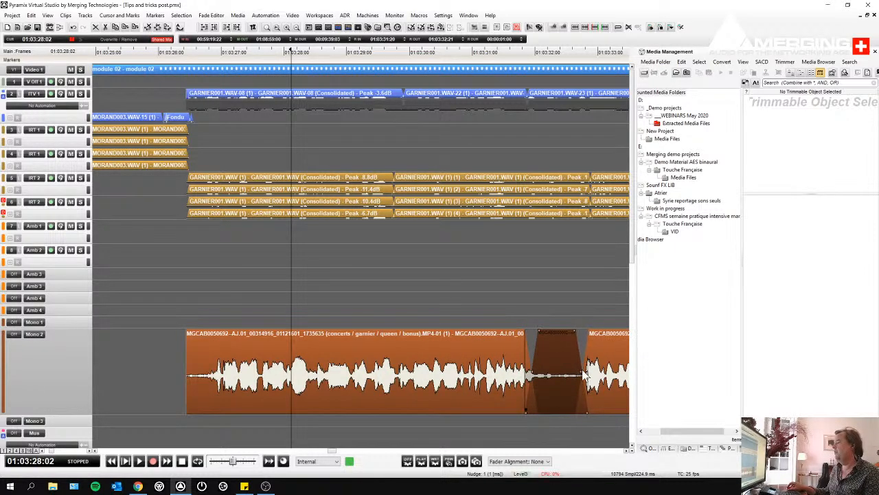
# - Examine the rest of the Mono 2 clip and browse the New Project and Touche Française media folders for replacement audio
pyautogui.hscroll(1, 579, 371)
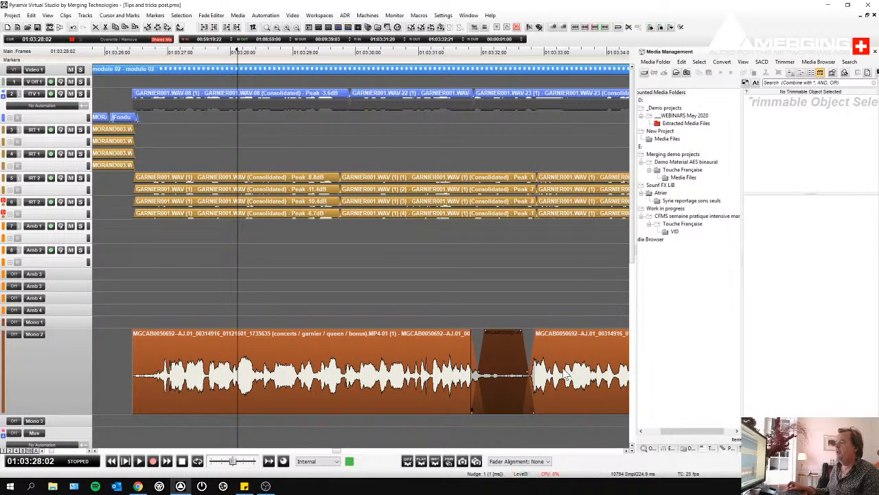
pyautogui.hscroll(4, 567, 376)
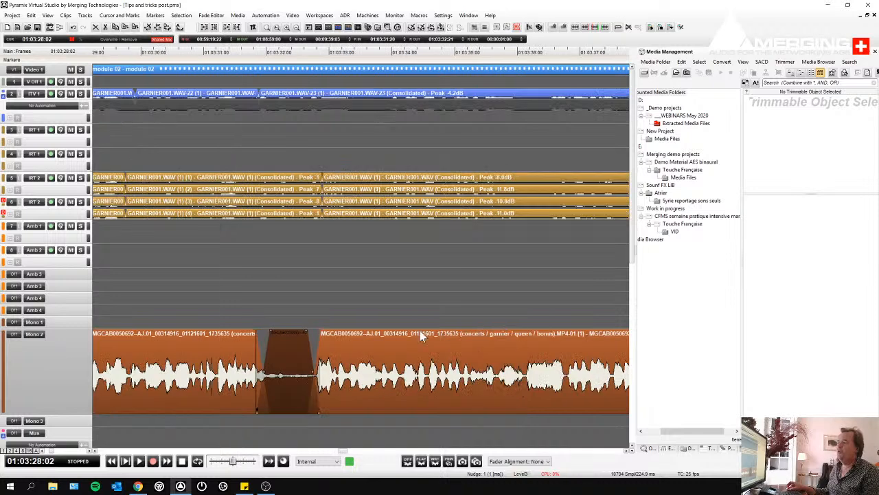
pyautogui.hscroll(5, 288, 386)
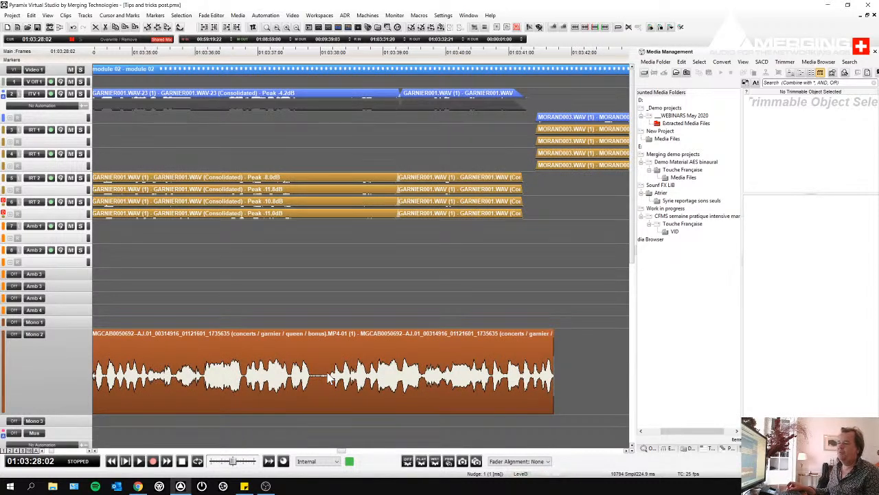
pyautogui.hscroll(-7, 330, 378)
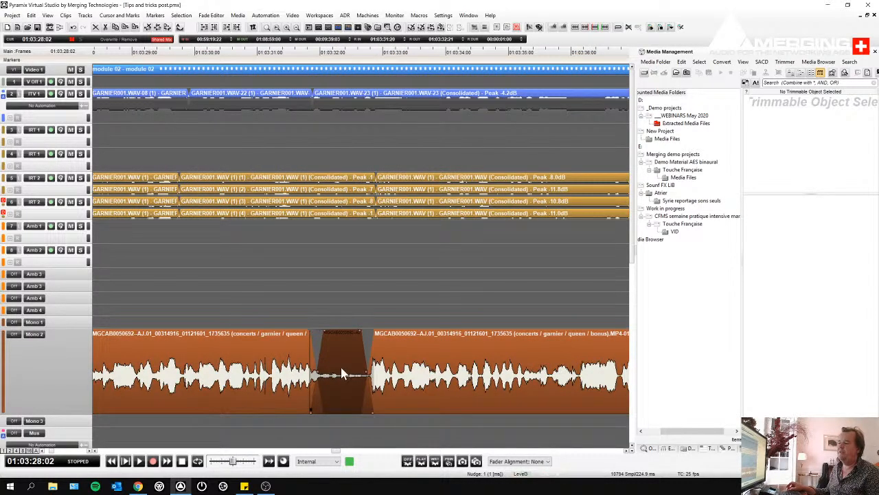
pyautogui.click(672, 140)
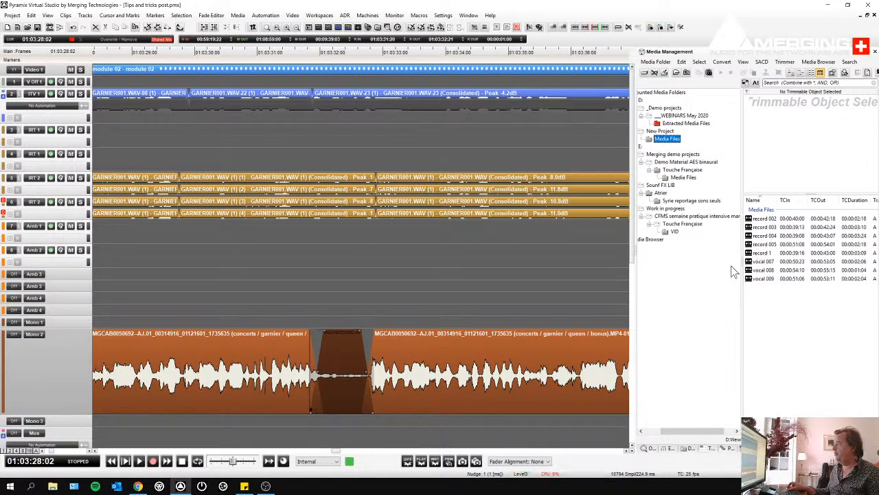
pyautogui.click(674, 171)
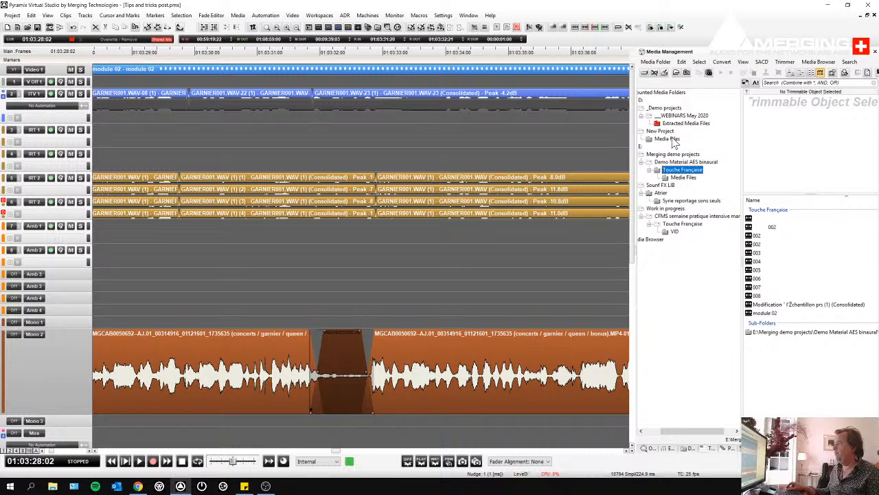
pyautogui.click(674, 140)
pyautogui.click(765, 253)
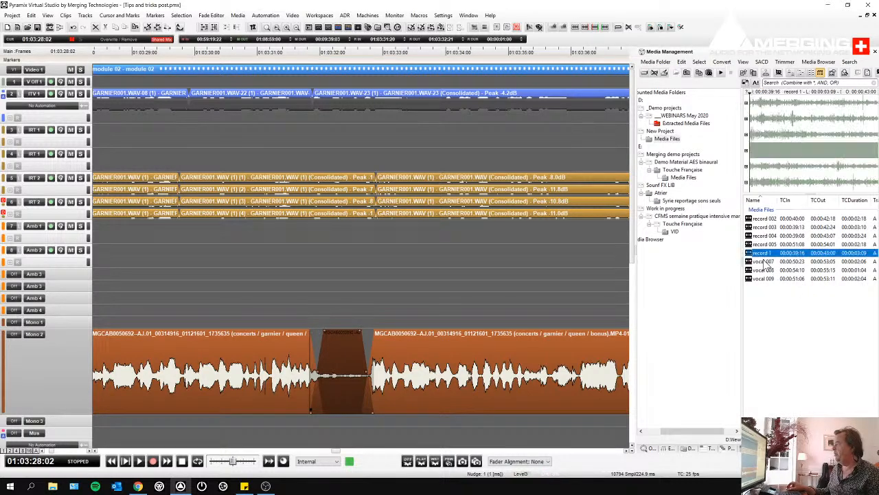
pyautogui.click(764, 238)
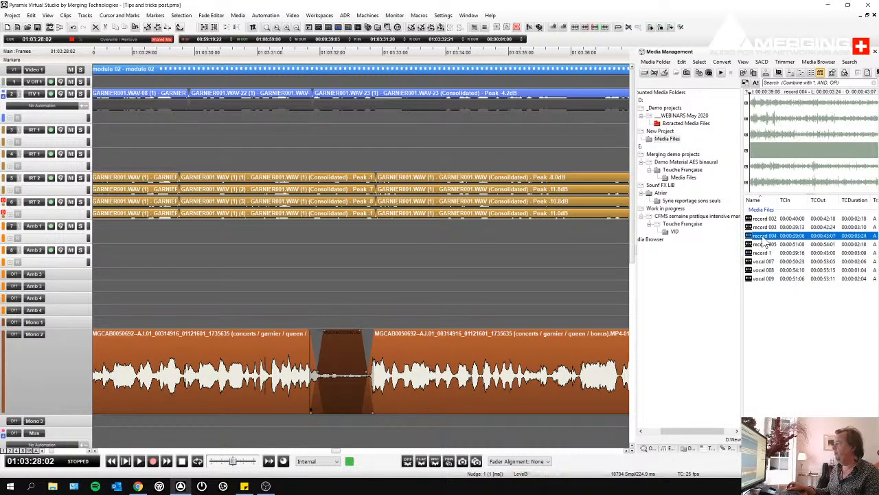
pyautogui.click(676, 181)
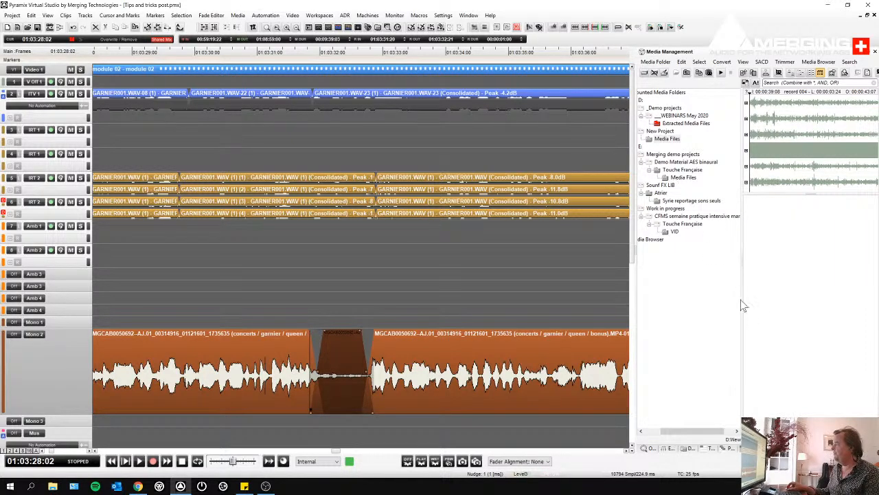
# - Replace the crossfaded section's source with amb_st_ms_nocode_bloc_operatoire from the Syrie reportage sons seuls folder and slip the audio inside it
pyautogui.click(679, 203)
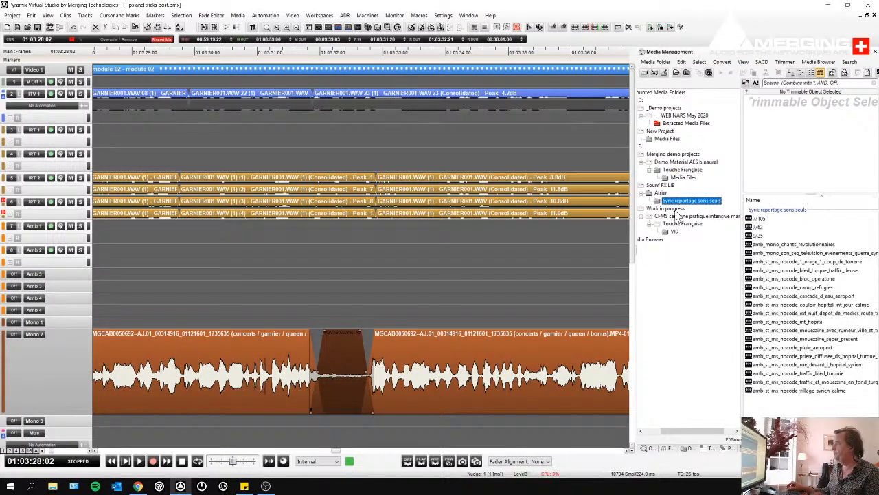
pyautogui.click(767, 281)
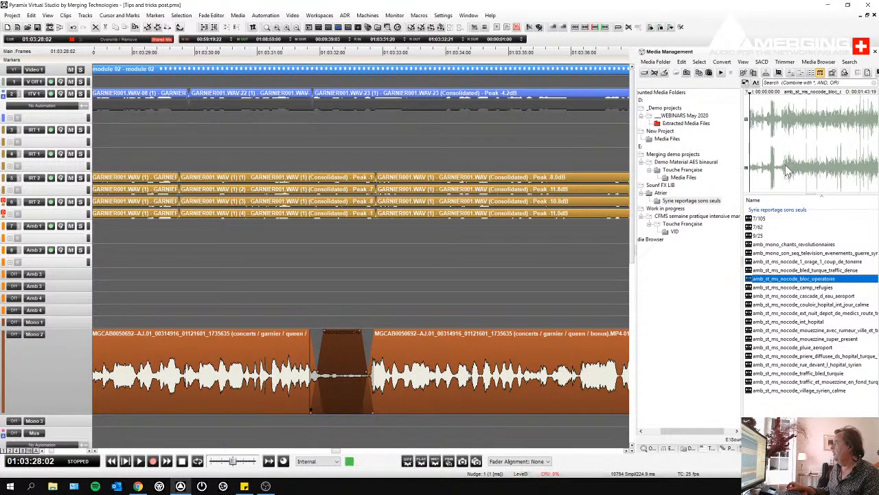
pyautogui.moveTo(755, 279); pyautogui.dragTo(342, 368)
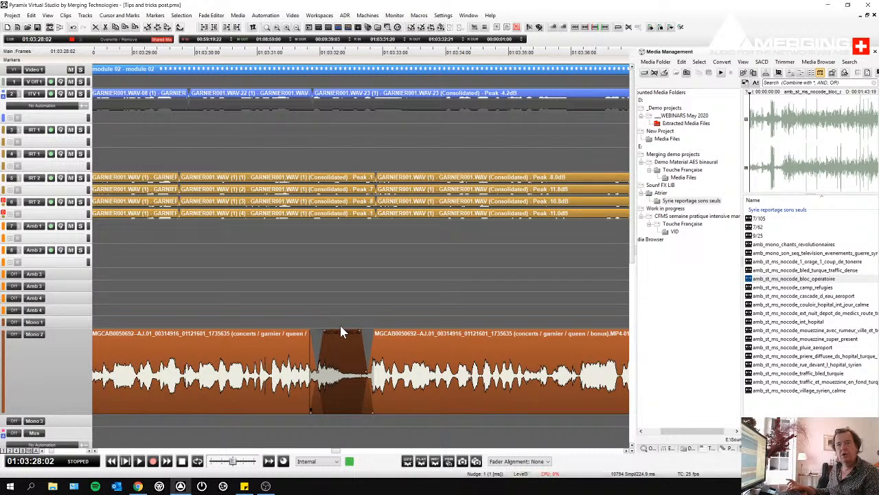
pyautogui.moveTo(359, 374)
pyautogui.mouseDown()
pyautogui.moveTo(383, 378)
pyautogui.moveTo(347, 371)
pyautogui.mouseUp()
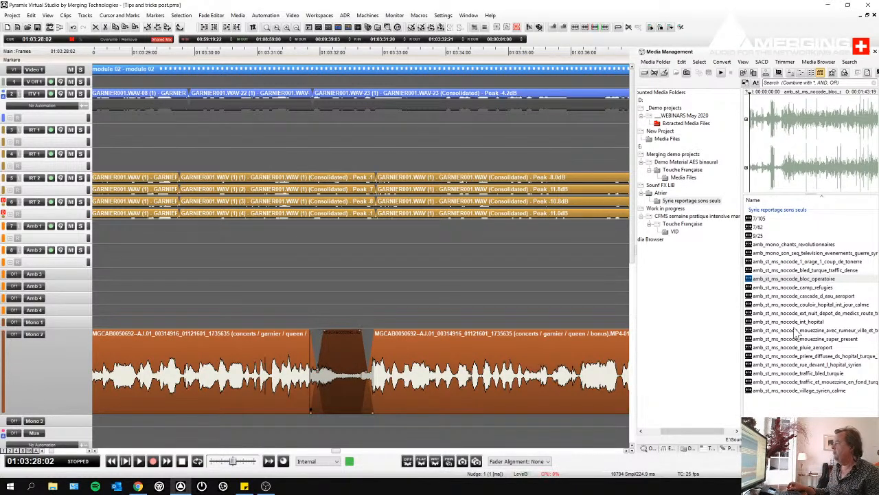
# - Replace the section's source with amb_st_ms_nocode_pluie_aeroport and play a range of about 3.5 s around it
pyautogui.click(781, 349)
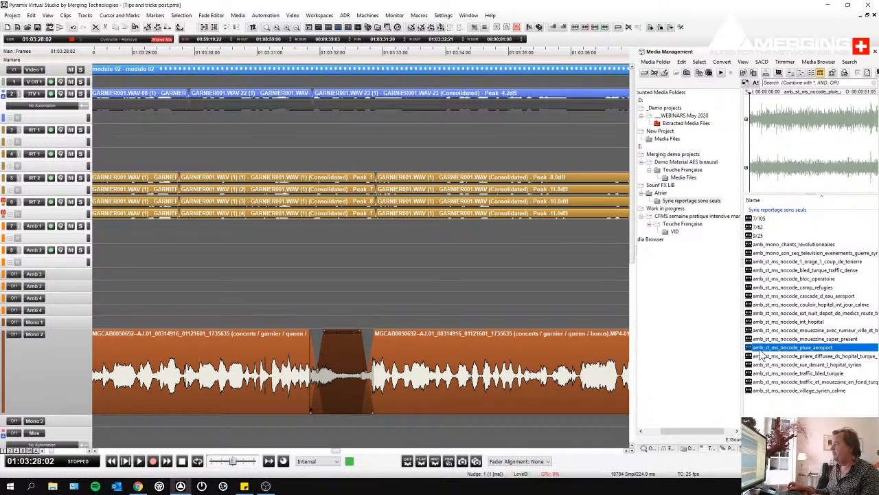
pyautogui.moveTo(761, 354); pyautogui.dragTo(328, 371)
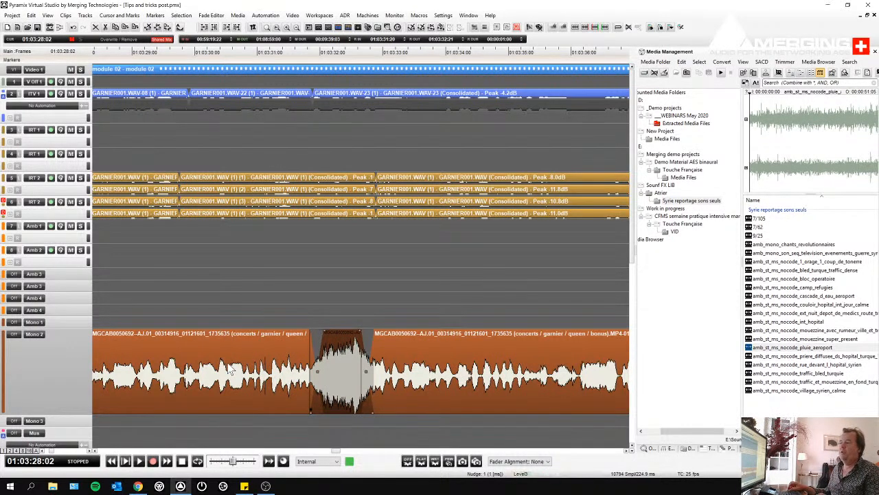
pyautogui.moveTo(229, 369); pyautogui.dragTo(453, 368)
pyautogui.press('space')
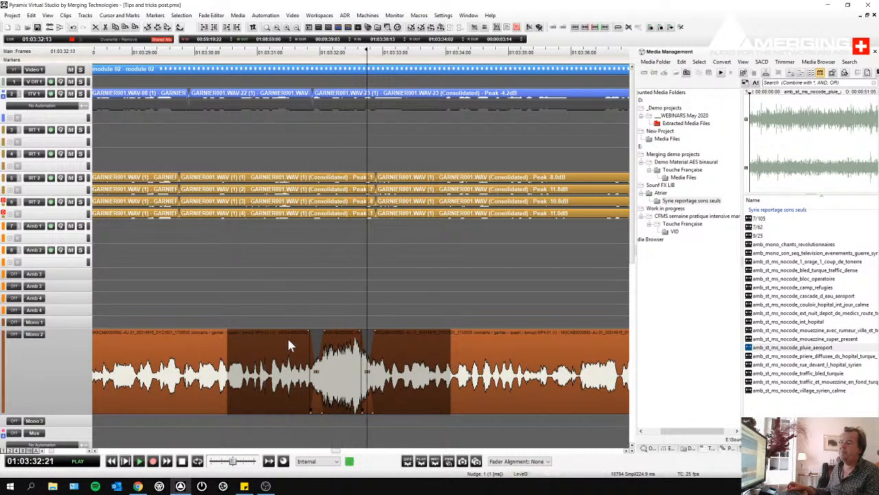
pyautogui.press('space')
# - Assign the Mono 2 track to input strip 2
pyautogui.click(14, 334)
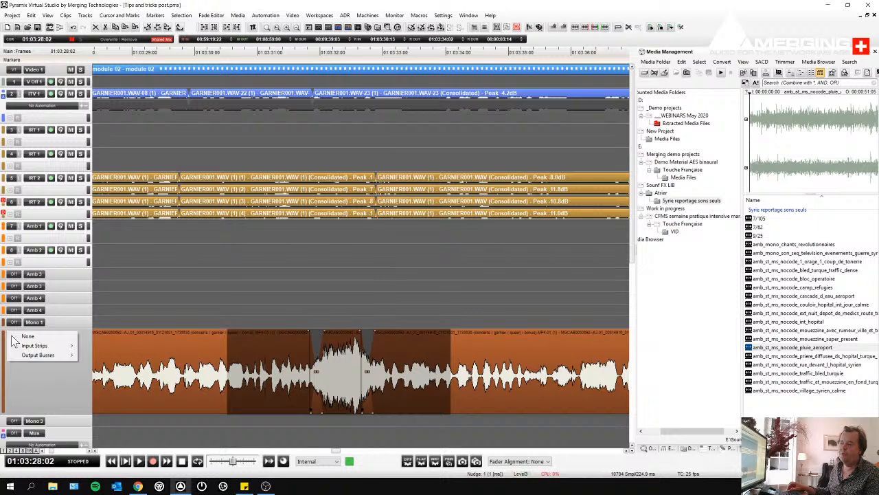
pyautogui.moveTo(34, 345)
pyautogui.click(117, 362)
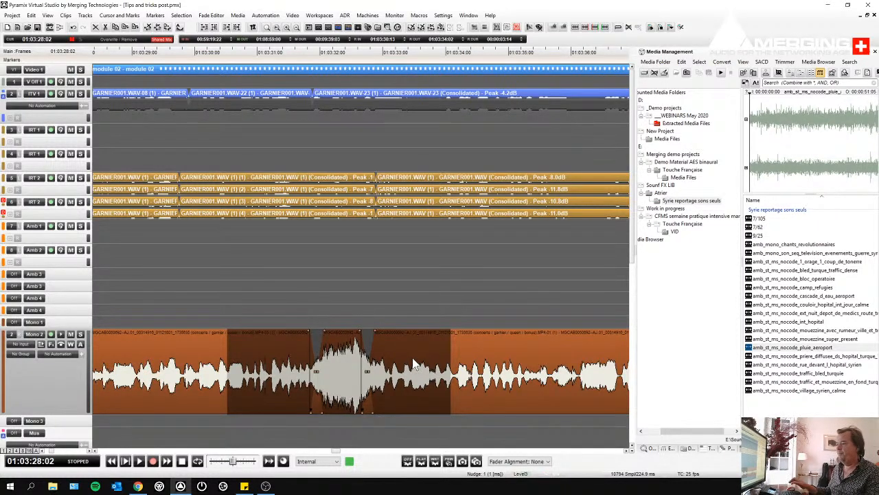
# - Play a range of about 4 s around the replaced section on Mono 2 and raise the monitor output level
pyautogui.click(322, 292)
pyautogui.moveTo(217, 373); pyautogui.dragTo(476, 377)
pyautogui.press('space')
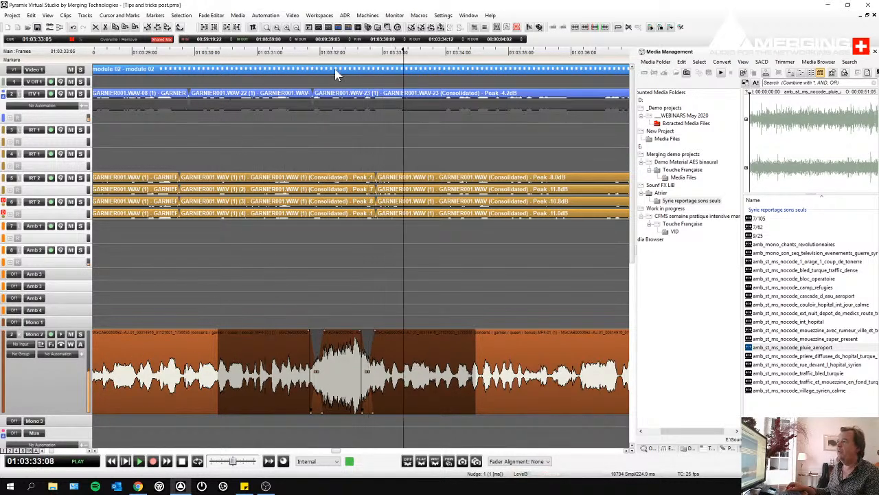
pyautogui.click(328, 27)
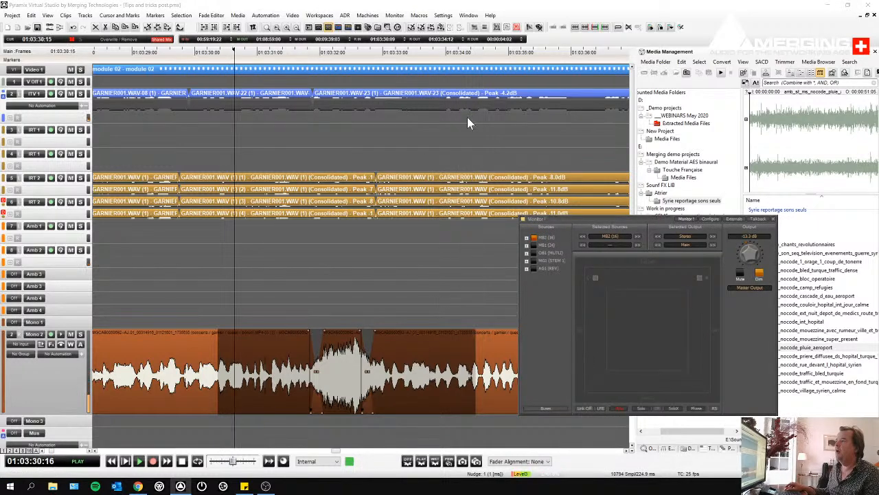
pyautogui.moveTo(758, 253); pyautogui.dragTo(784, 254)
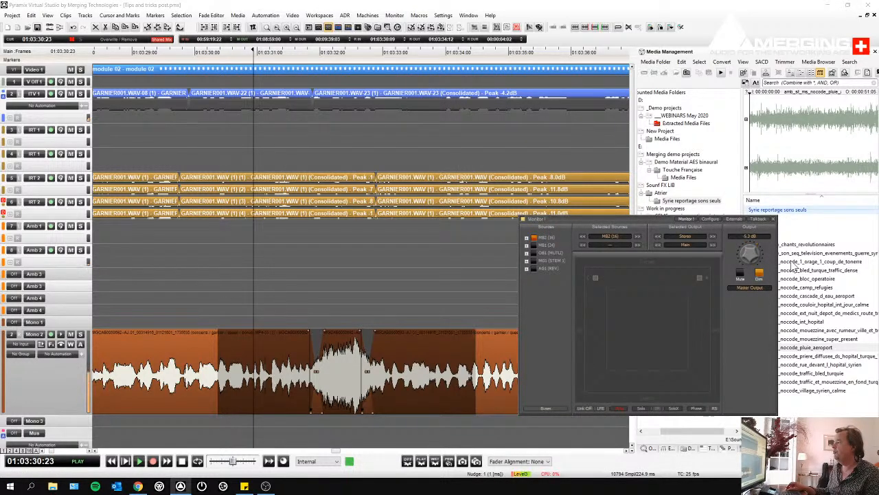
pyautogui.click(773, 219)
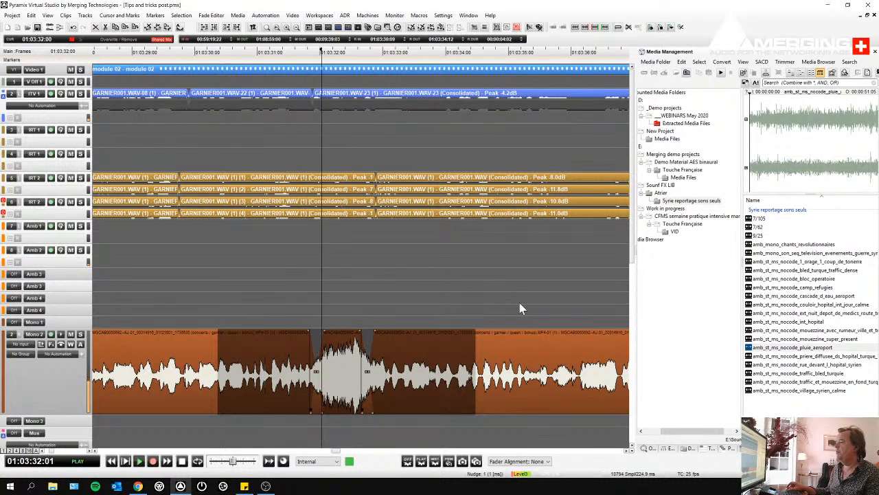
# - Replace the selected section's source with an 11 Flashback.wav (Consolidated) file from the Touche Française Media Files folder, and stop playback
pyautogui.click(348, 382)
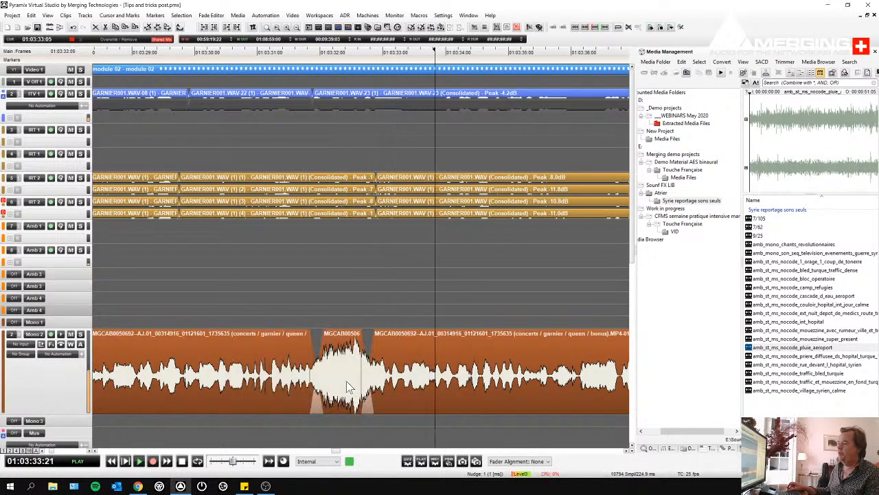
pyautogui.click(345, 380)
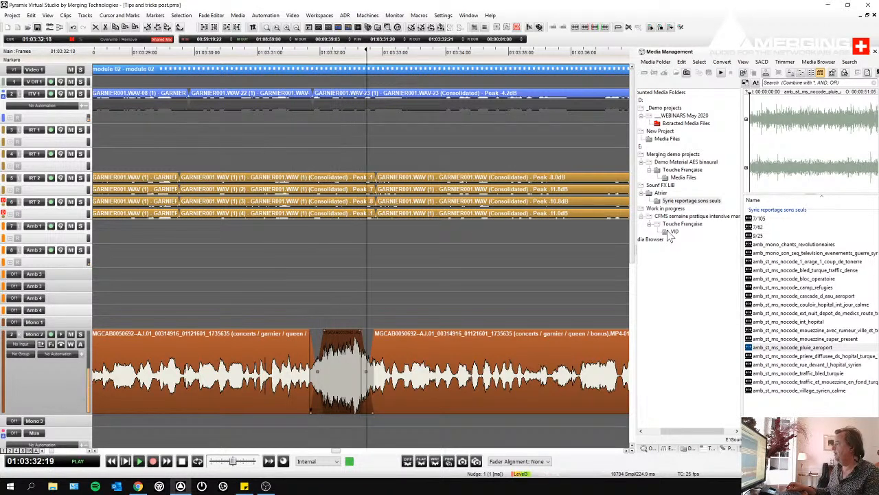
pyautogui.click(682, 178)
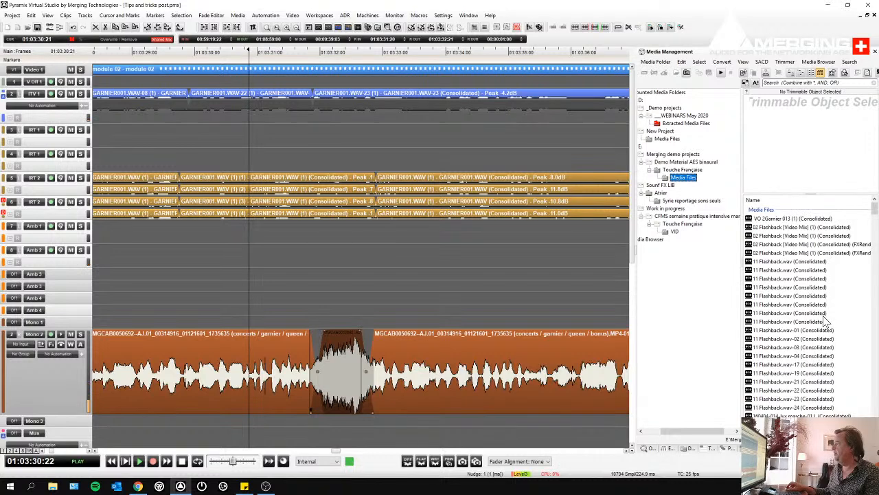
pyautogui.click(776, 321)
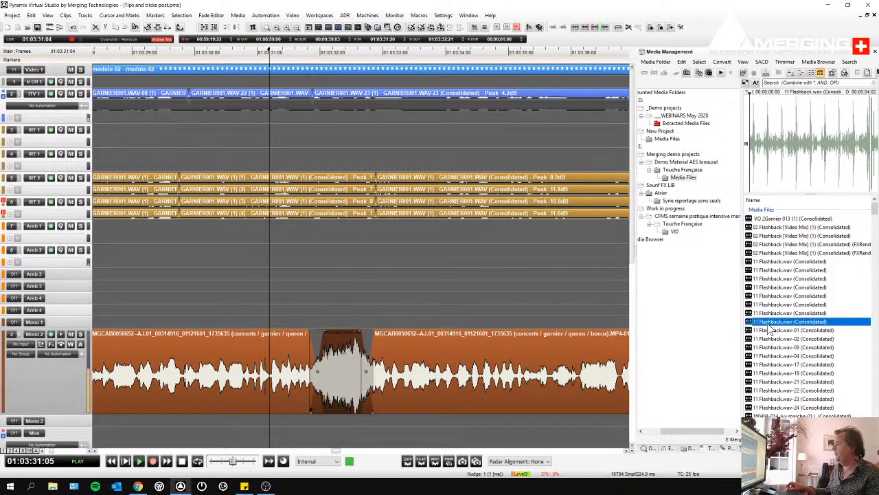
pyautogui.moveTo(352, 372); pyautogui.dragTo(332, 379)
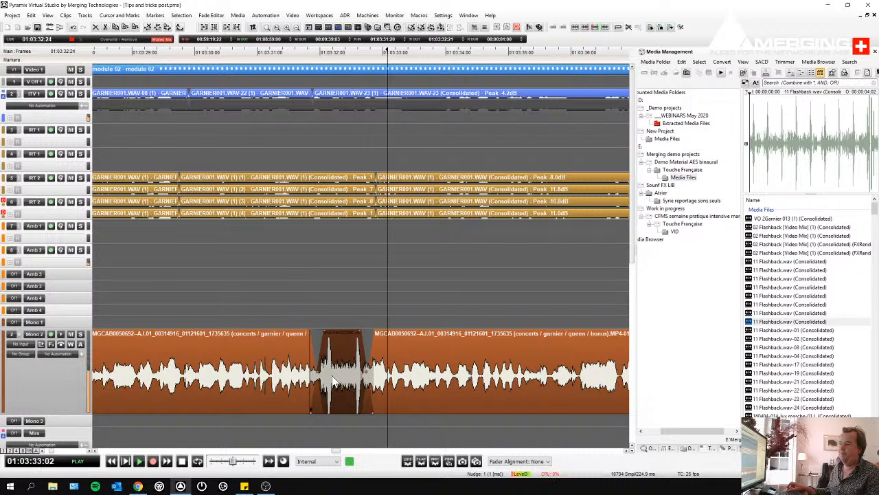
pyautogui.press('space')
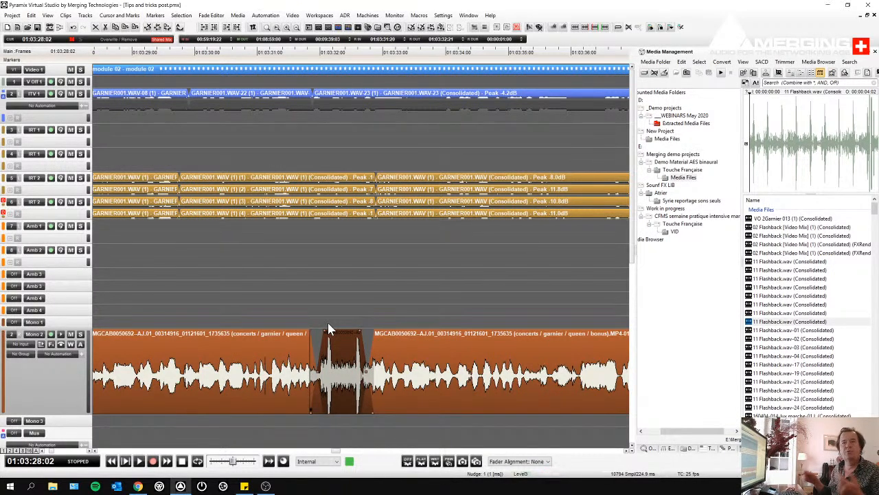
# - Shrink the enlarged Mono 2 track to the same compact height as the other tracks
pyautogui.scroll(-6, 326, 307)
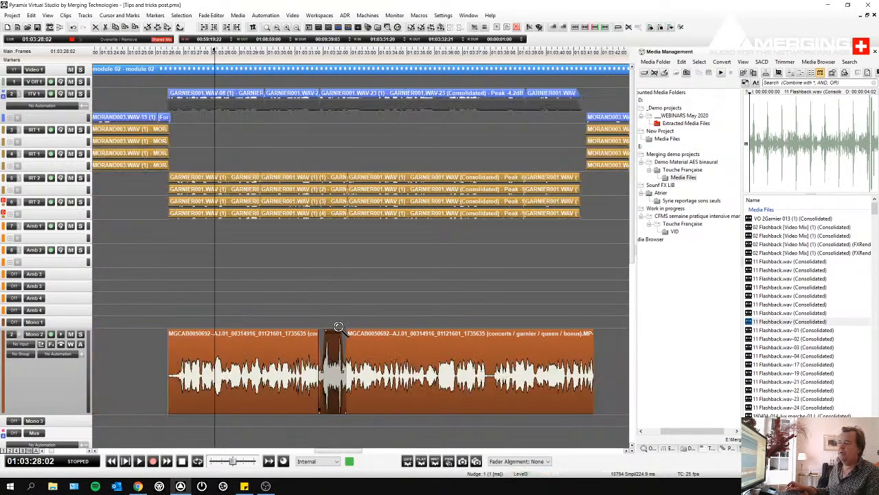
pyautogui.scroll(-1, 329, 315)
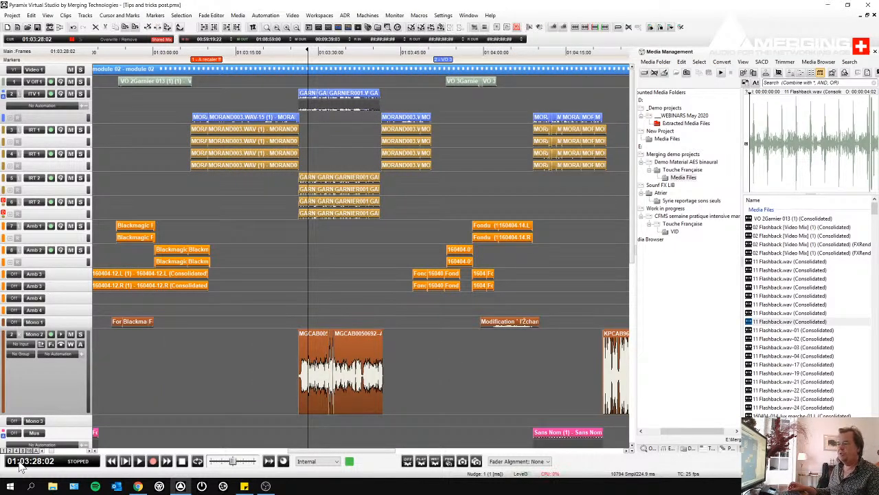
pyautogui.click(39, 451)
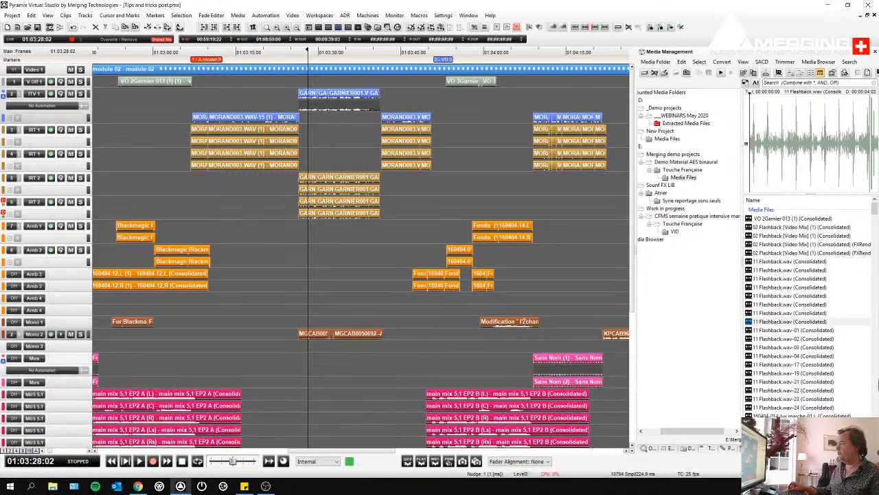
# - Select every clip in the whole project timeline and try to store the selection in the global libraries
pyautogui.click(764, 448)
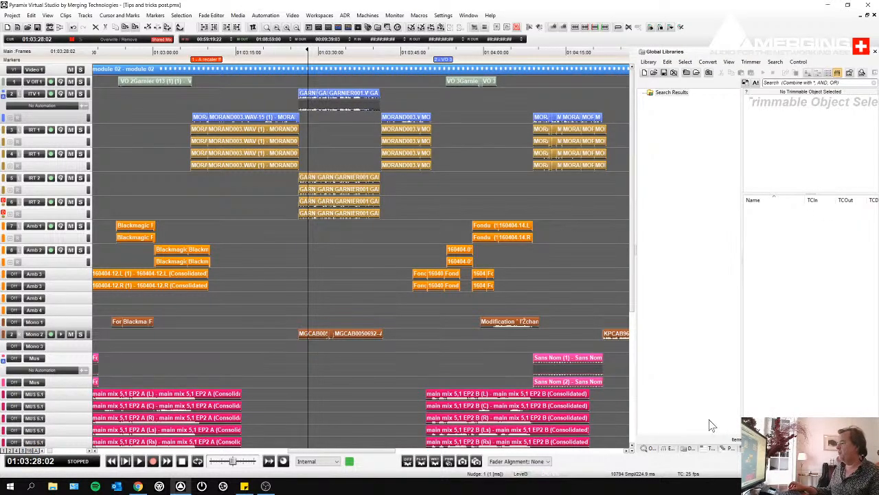
pyautogui.keyDown('ctrl'); pyautogui.keyDown('alt'); pyautogui.doubleClick(353, 298); pyautogui.keyUp('alt'); pyautogui.keyUp('ctrl')
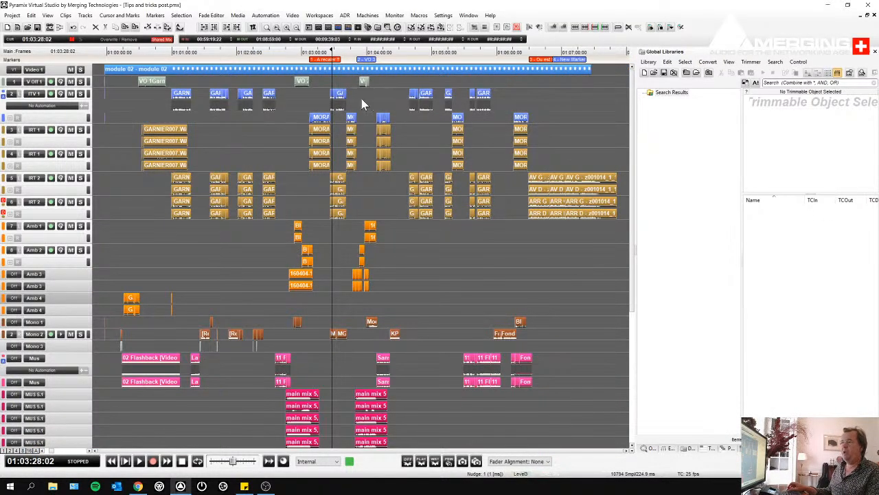
pyautogui.hotkey('ctrl', 'a')
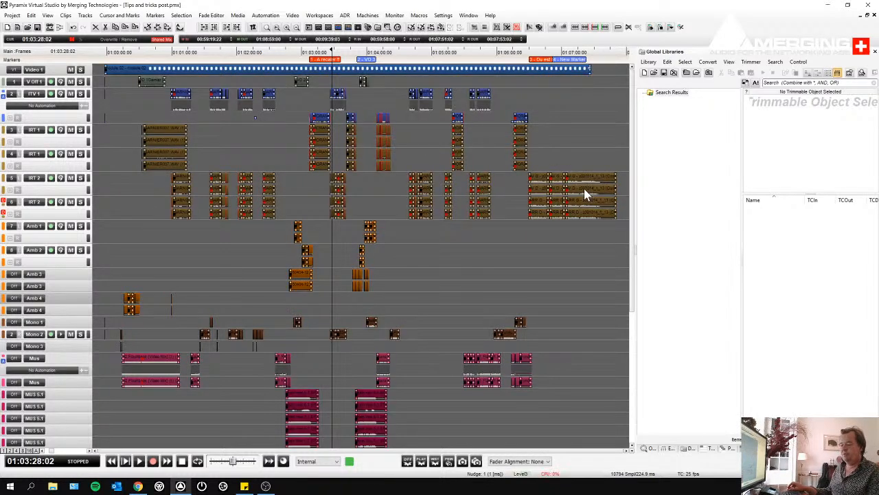
pyautogui.moveTo(581, 180); pyautogui.dragTo(837, 286)
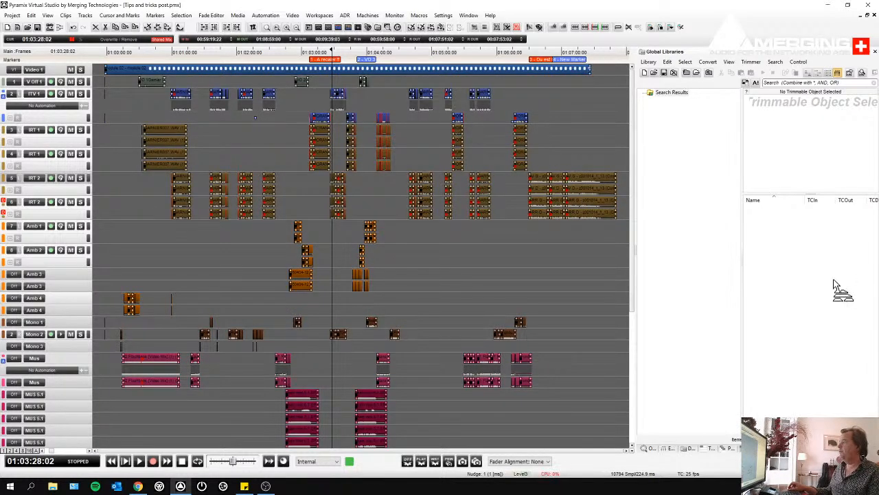
# - Open the SUPER LIB.pml library and store the selected timeline clips in it as an entry named sOUND DESIGN
pyautogui.click(653, 73)
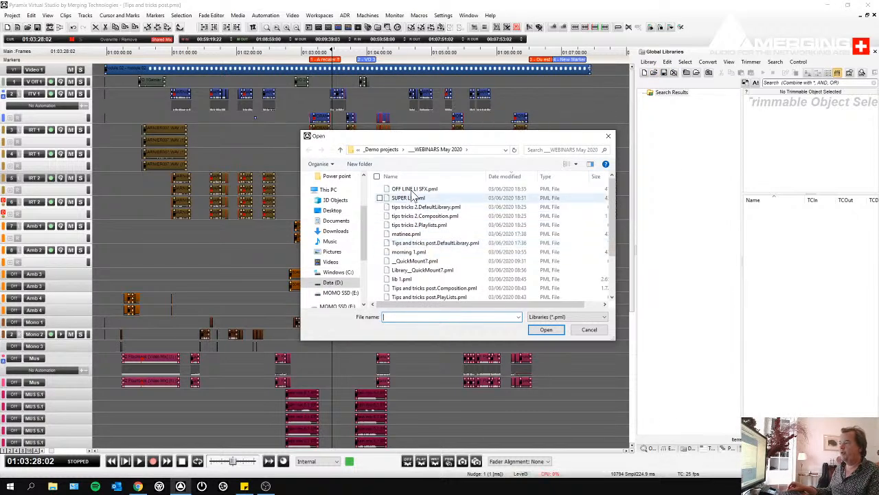
pyautogui.doubleClick(410, 197)
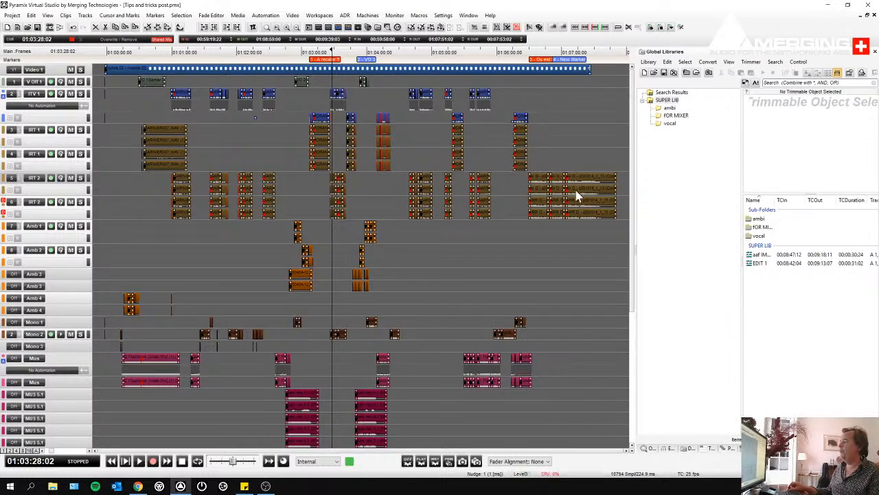
pyautogui.moveTo(578, 190); pyautogui.dragTo(753, 323)
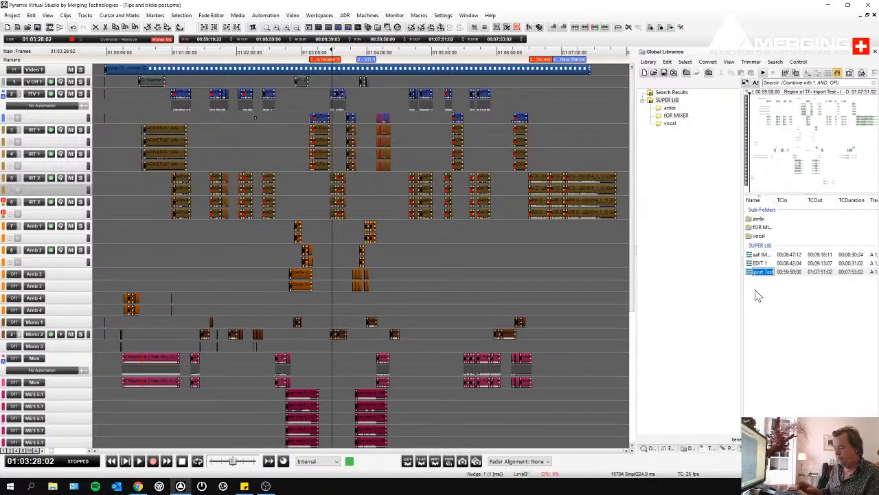
pyautogui.write('SOUND DESIGN')
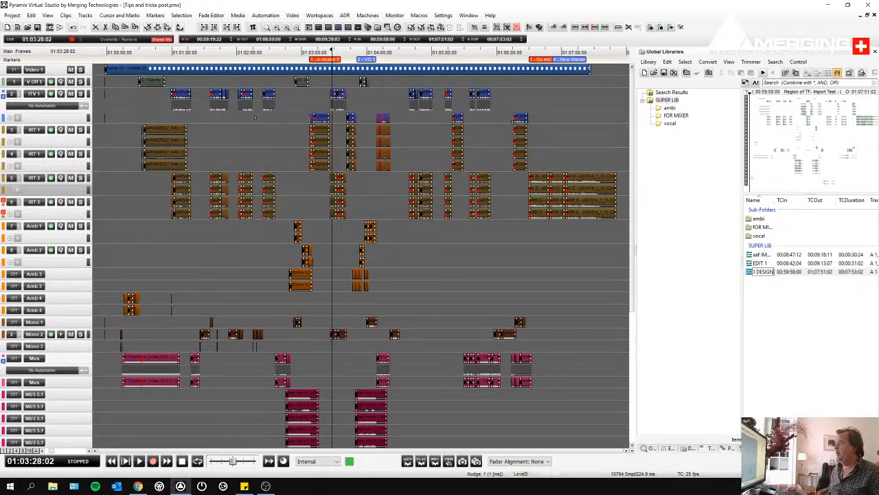
pyautogui.press('Return')
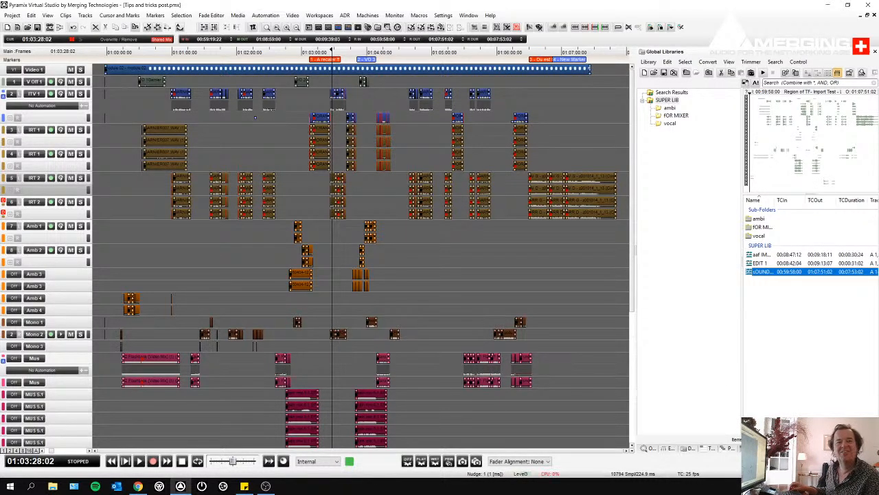
pyautogui.hotkey('alt', 'Tab')
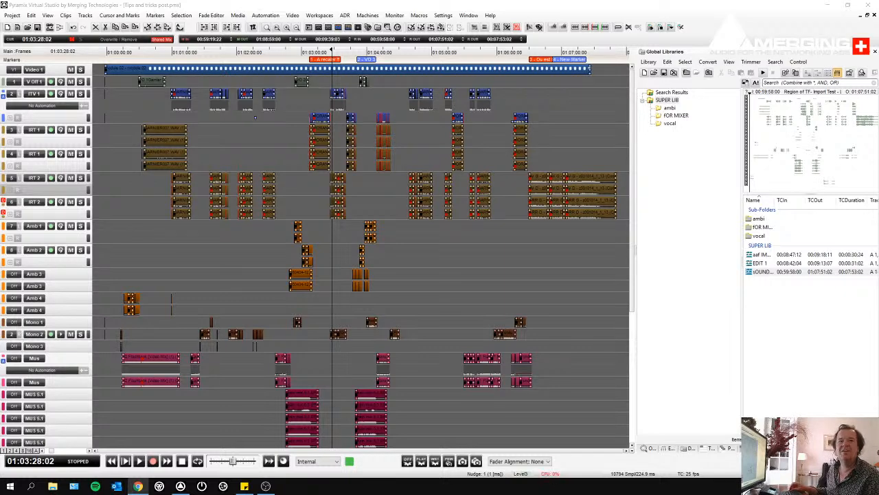
pyautogui.hotkey('alt', 'Tab')
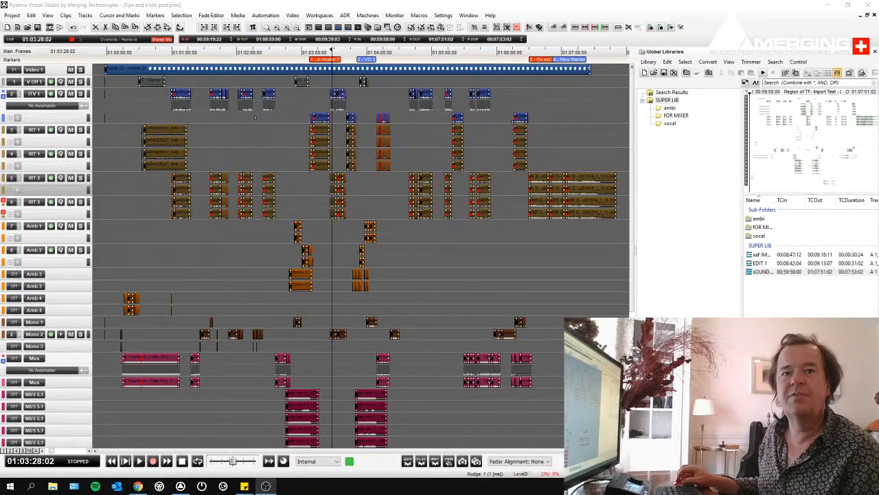
pyautogui.hotkey('alt', 'Tab')
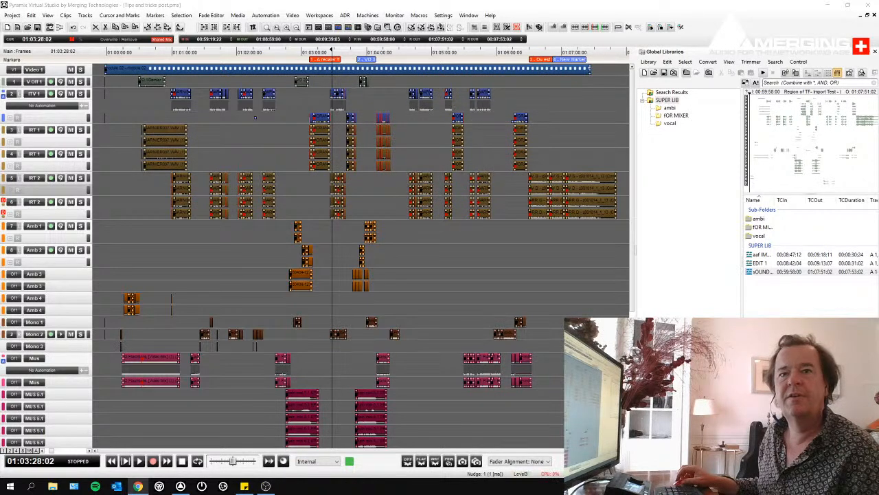